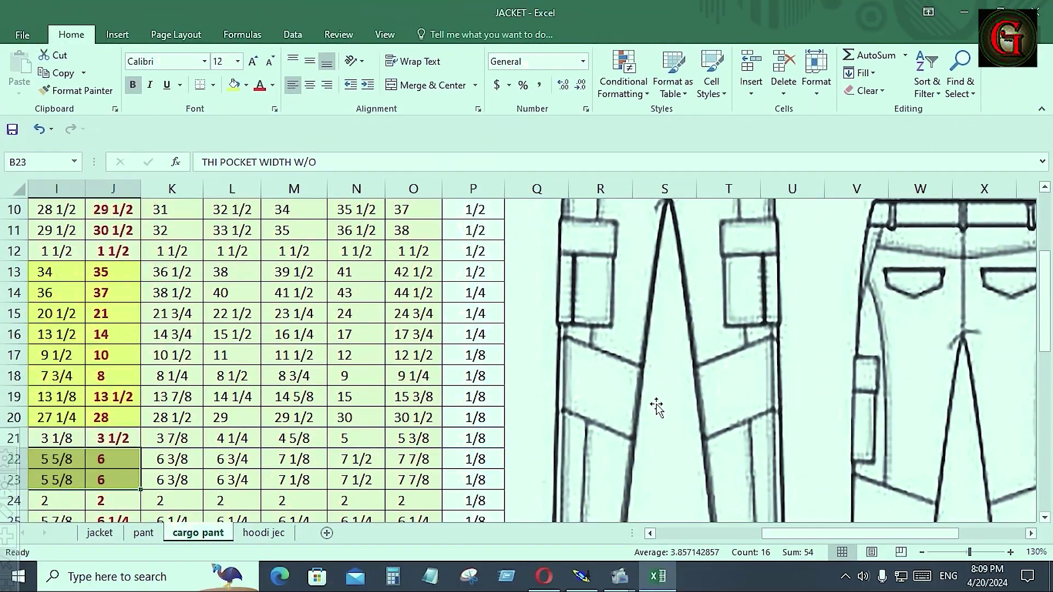
# Step: Examine the measurement rows and the front and back sketches on the cargo pant sheet
pyautogui.scroll(-3, 656, 406)
pyautogui.scroll(2, 656, 405)
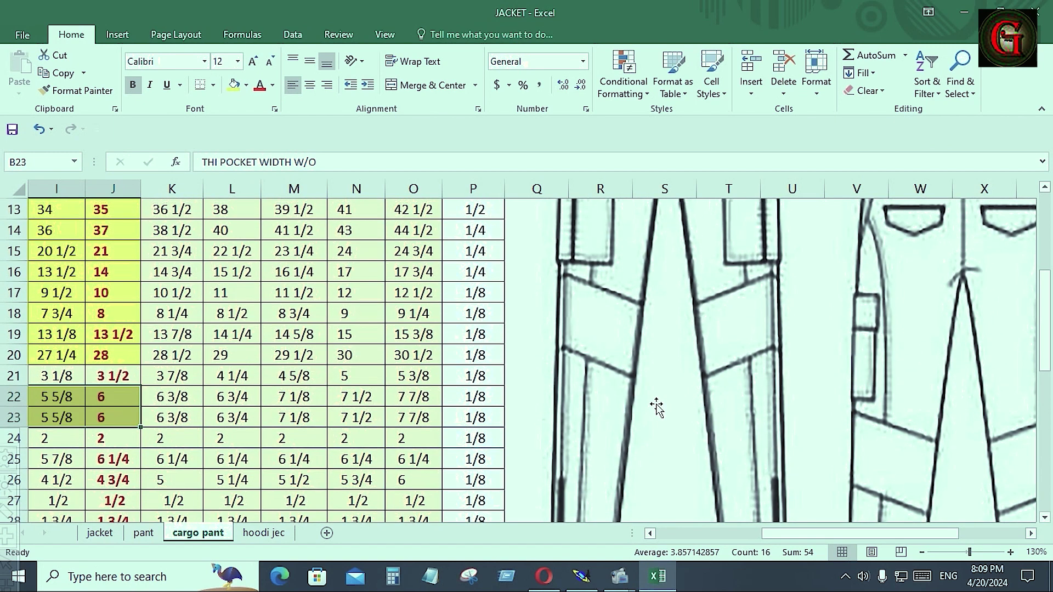
pyautogui.scroll(-2, 656, 404)
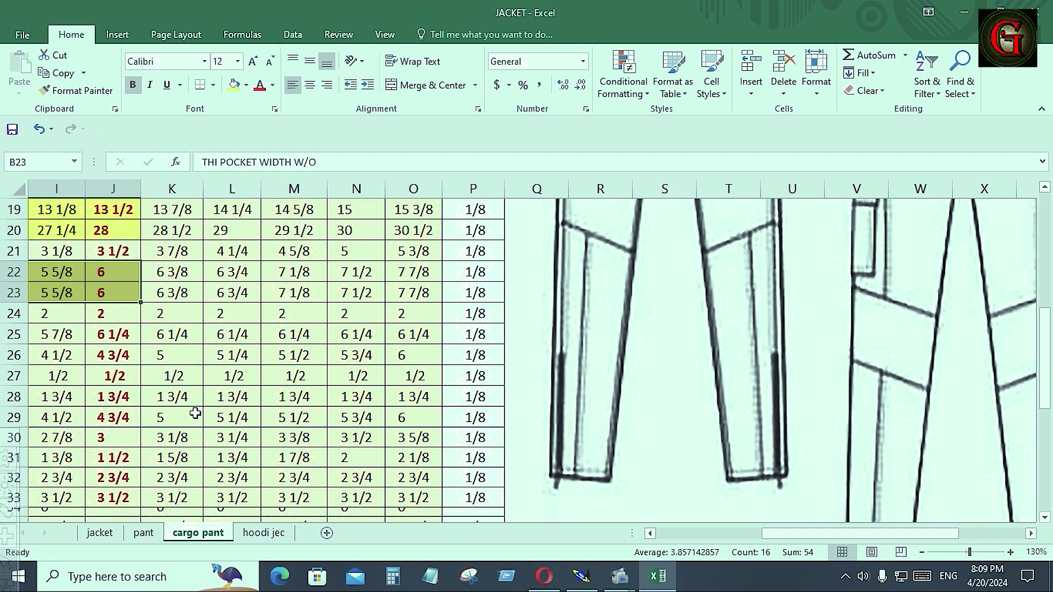
pyautogui.scroll(3, 436, 529)
pyautogui.scroll(-3, 437, 529)
pyautogui.keyDown('ctrl'); pyautogui.scroll(-2, 85, 294); pyautogui.keyUp('ctrl')
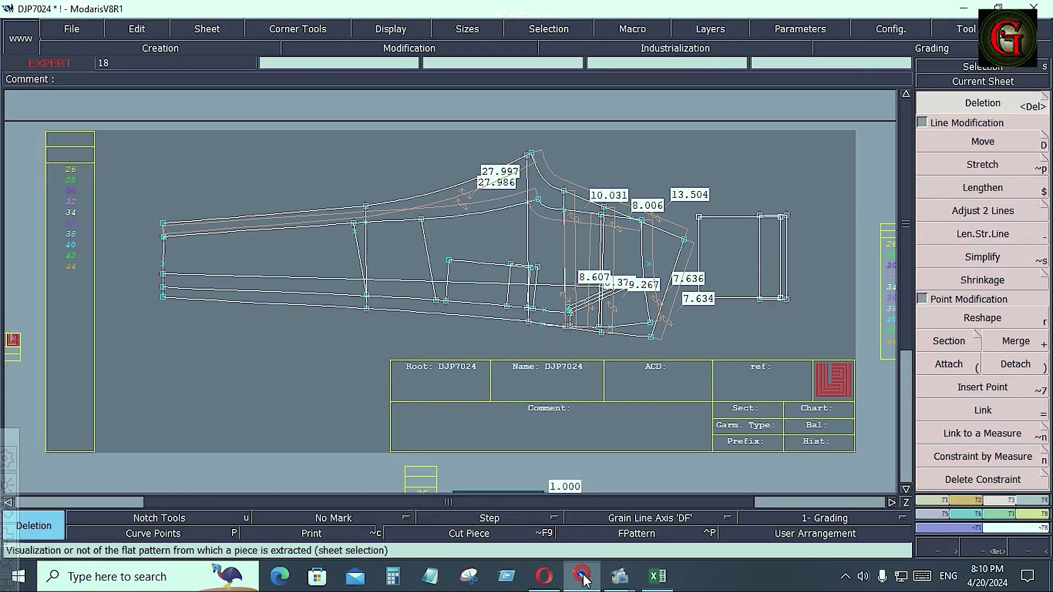
# Step: Switch to Modaris and create a parallel of the slanted pocket's lowest long line at a distance of -.75 inch
pyautogui.click(581, 575)
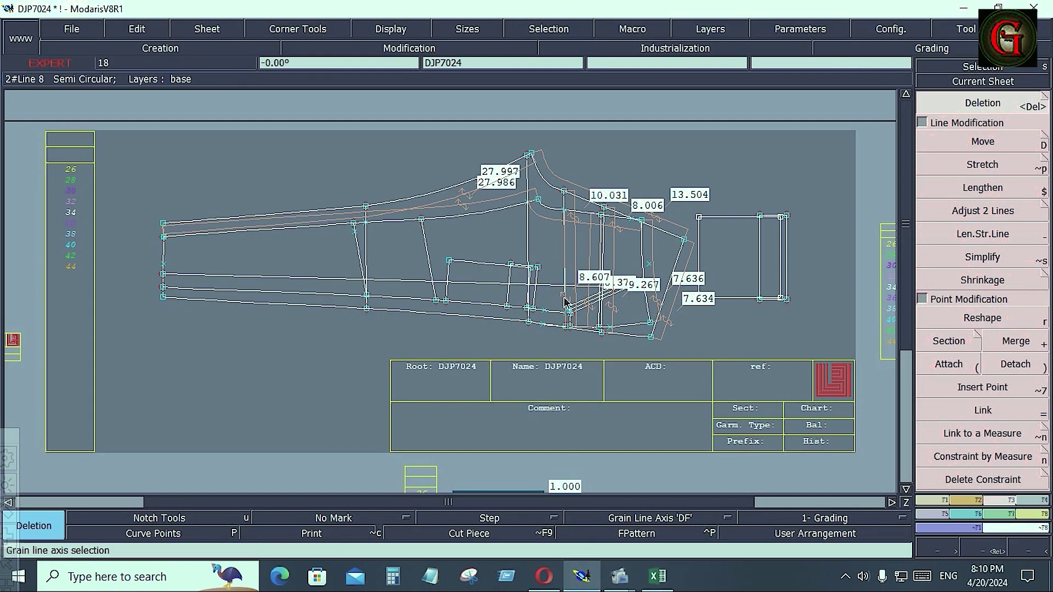
pyautogui.press('Return')
pyautogui.moveTo(537, 249); pyautogui.dragTo(645, 337)
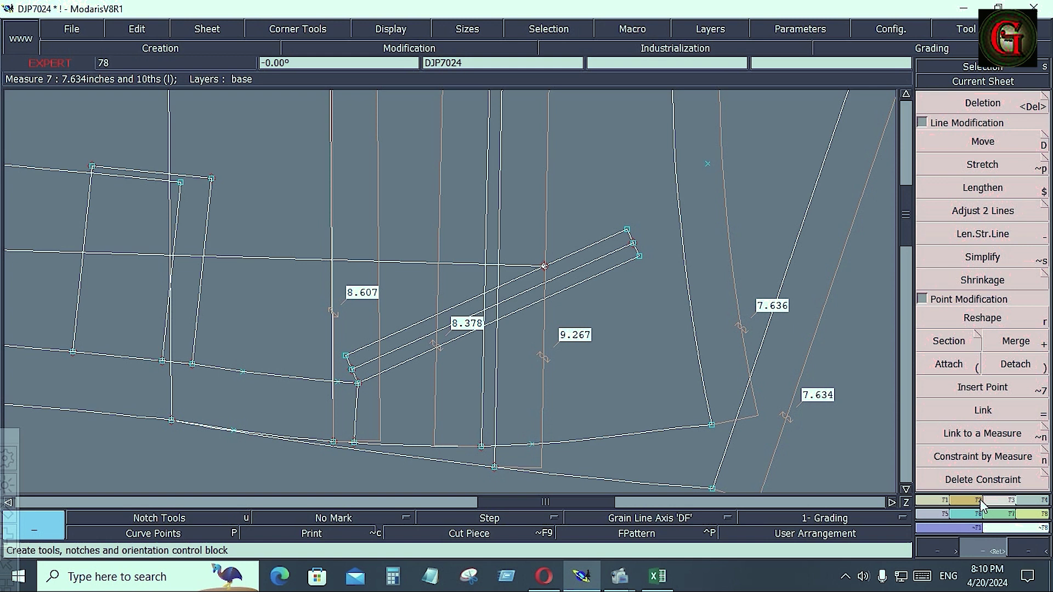
pyautogui.click(940, 501)
pyautogui.click(982, 387)
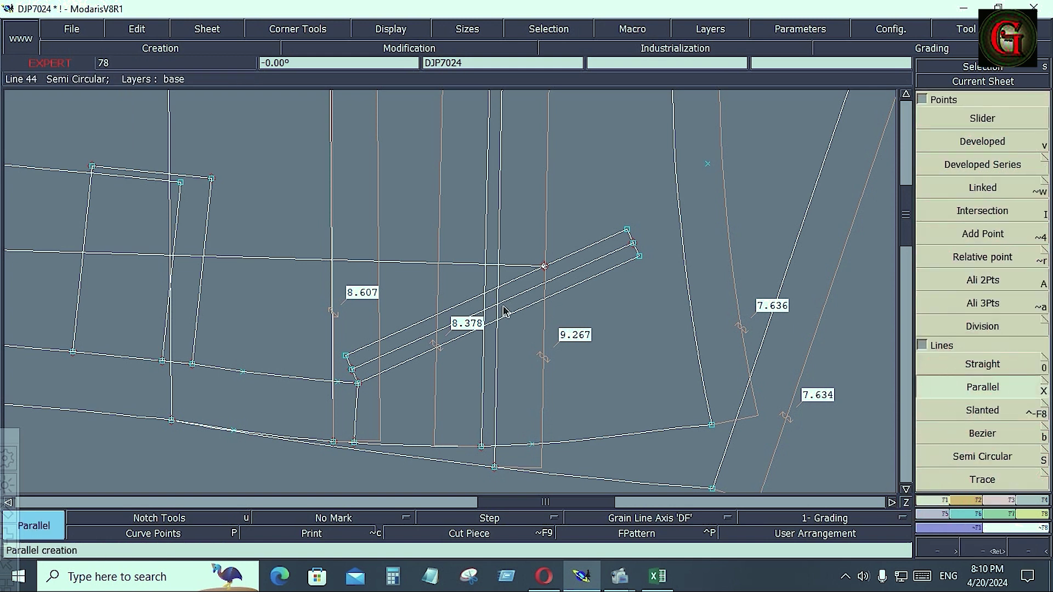
pyautogui.click(504, 306)
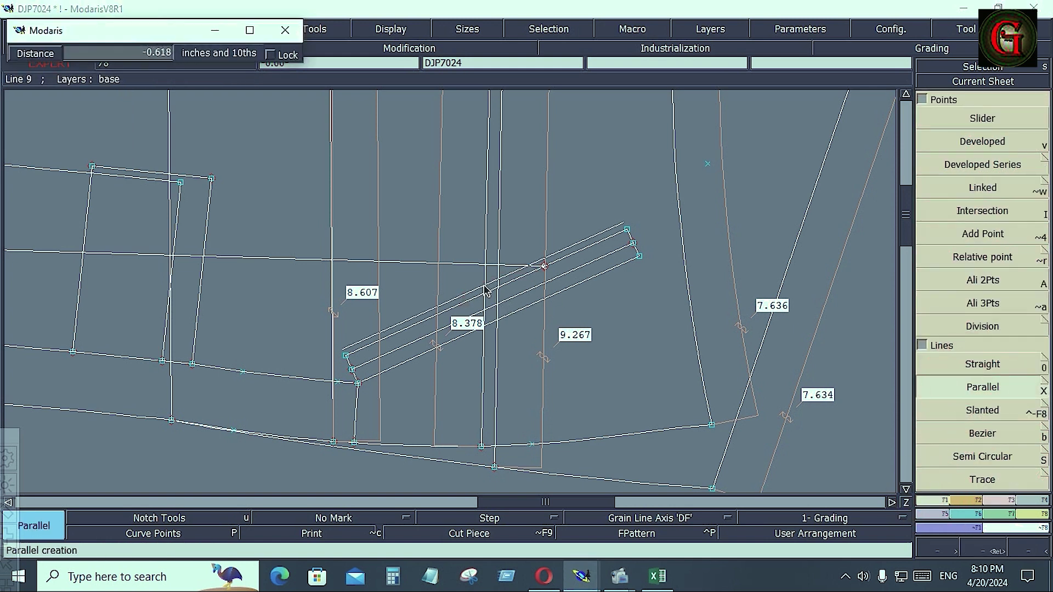
pyautogui.press('Down')
pyautogui.write('-')
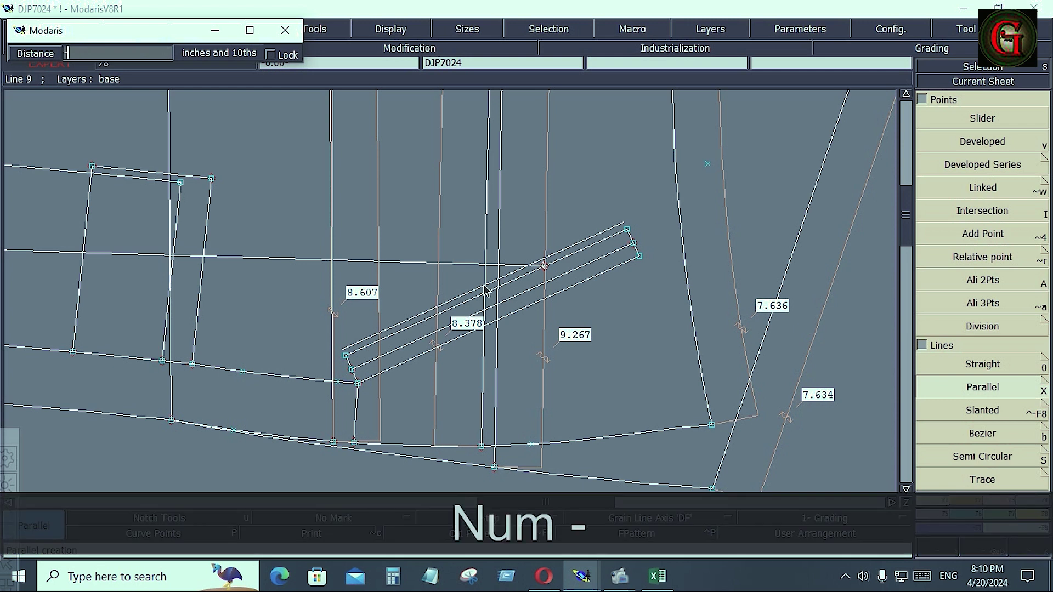
pyautogui.write('.75')
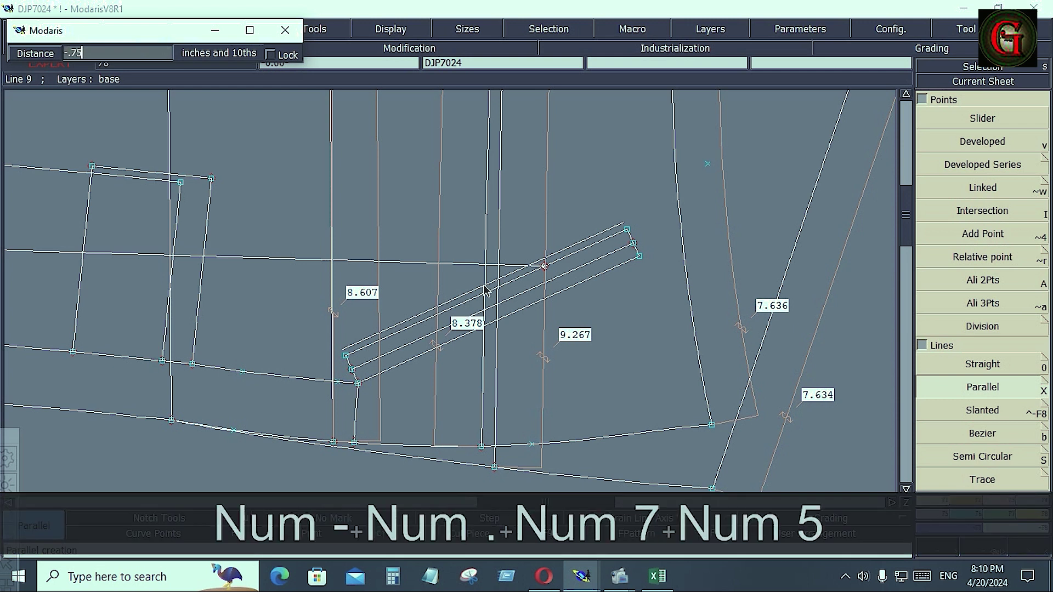
pyautogui.press('Return')
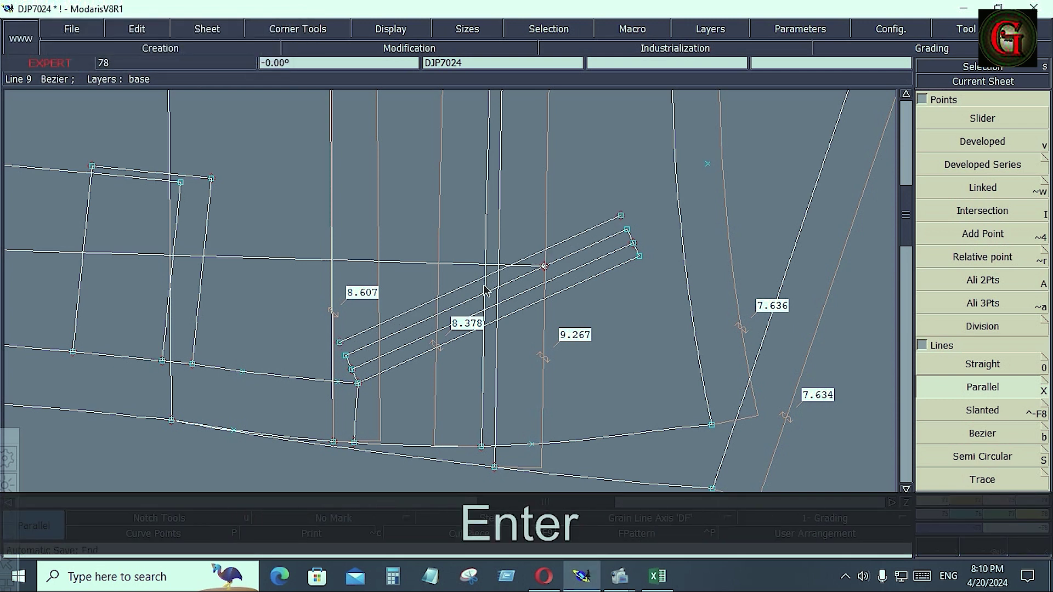
# Step: Delete the slanted pocket's two old lines inside the new parallel and extend both short end lines to that parallel
pyautogui.click(999, 500)
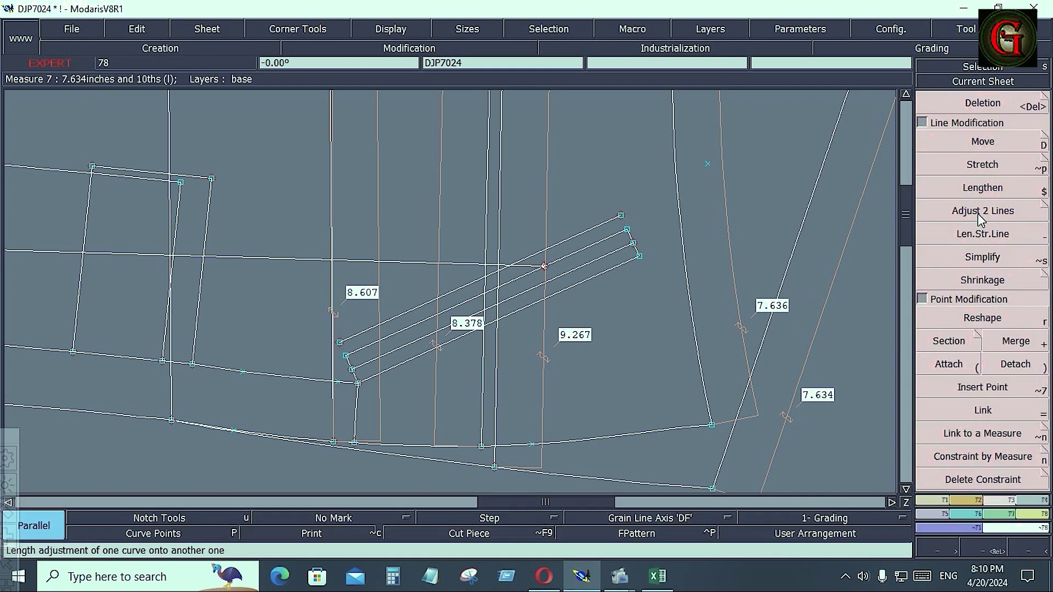
pyautogui.click(980, 217)
pyautogui.click(630, 241)
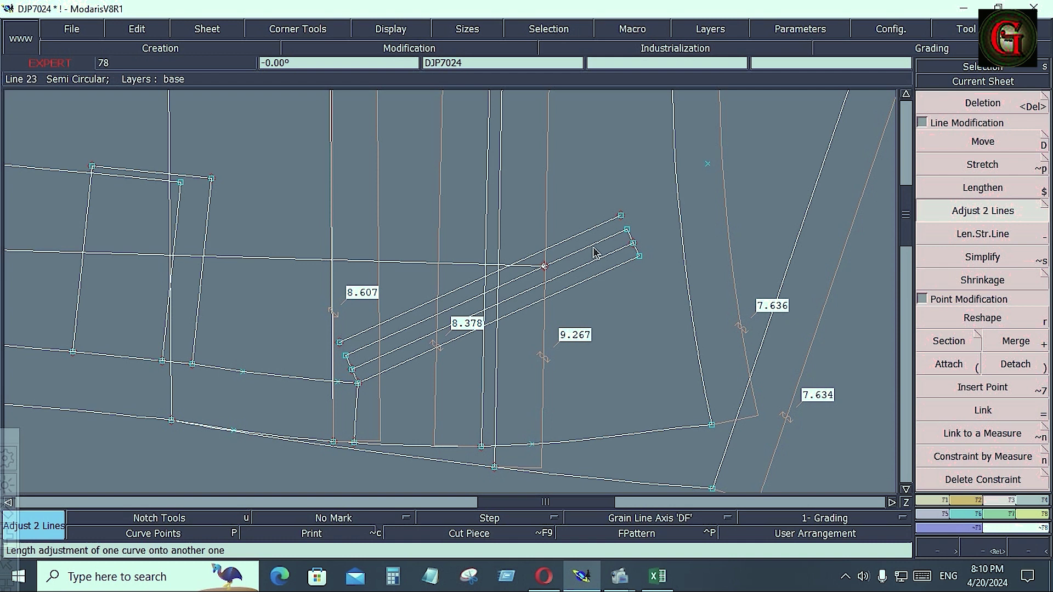
pyautogui.click(595, 249)
pyautogui.press('Delete')
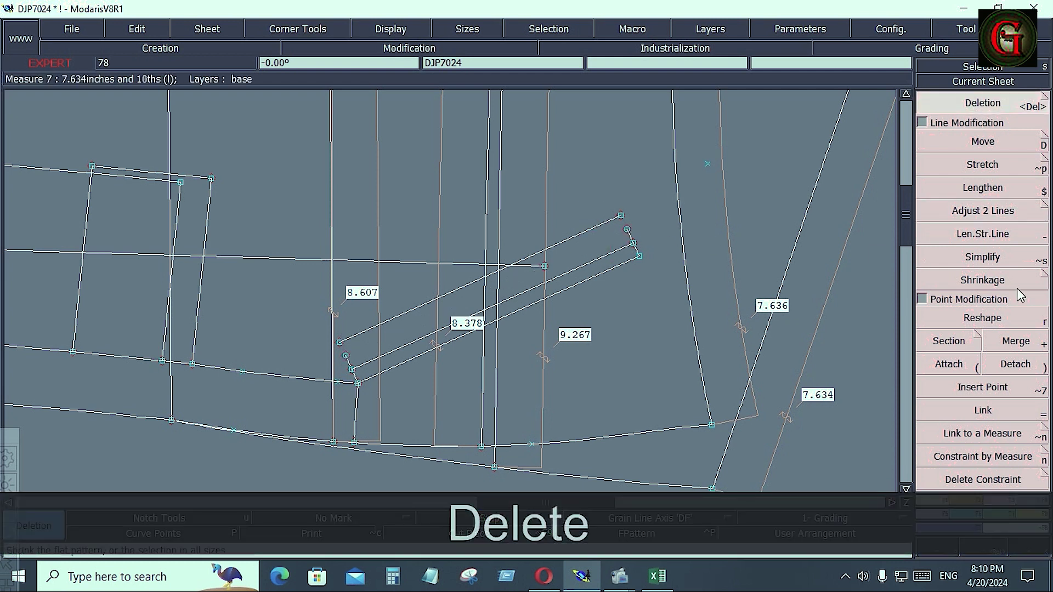
pyautogui.click(982, 210)
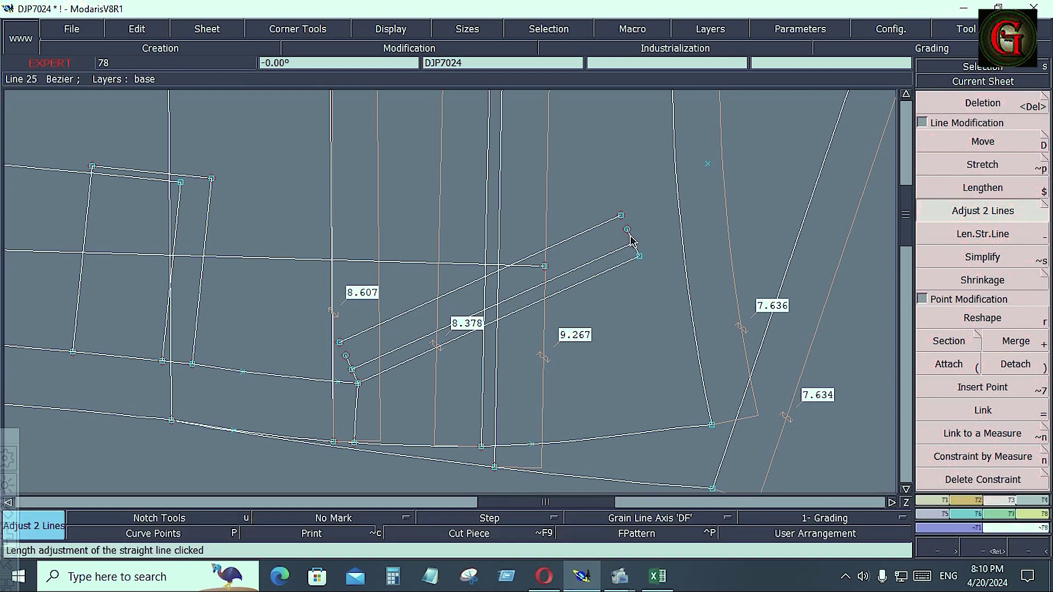
pyautogui.click(629, 233)
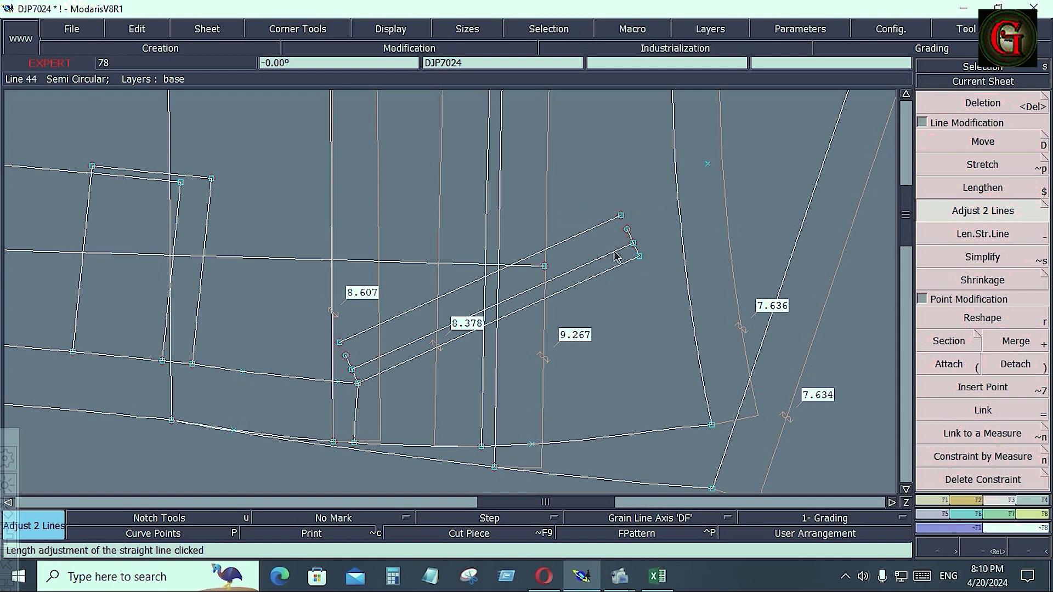
pyautogui.press('Delete')
pyautogui.click(590, 275)
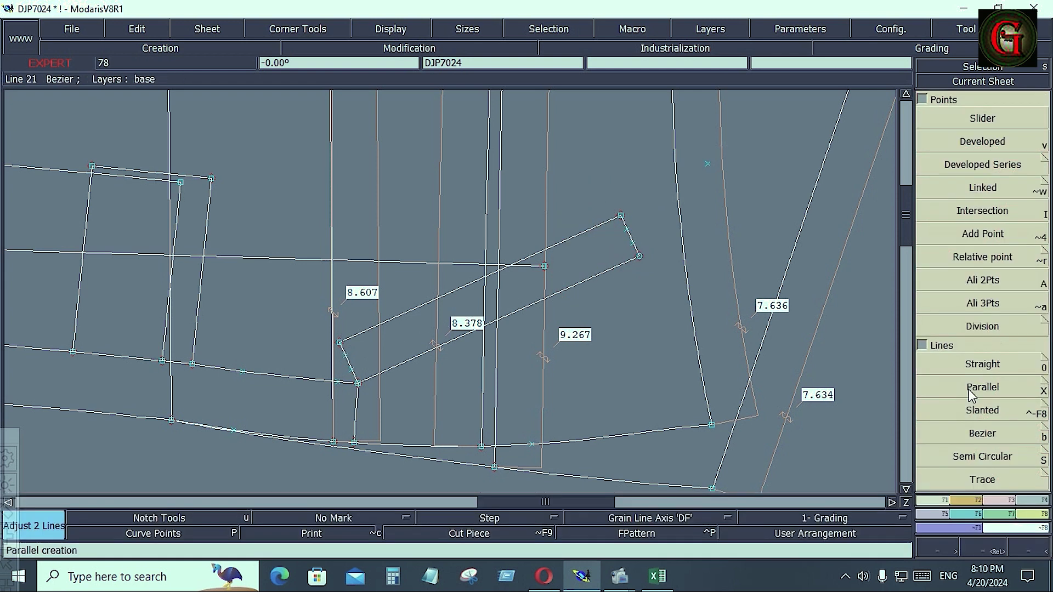
# Step: Create a parallel of the slanted pocket's lowest long line at -.375 inch, between its two long edges
pyautogui.click(981, 387)
pyautogui.click(560, 279)
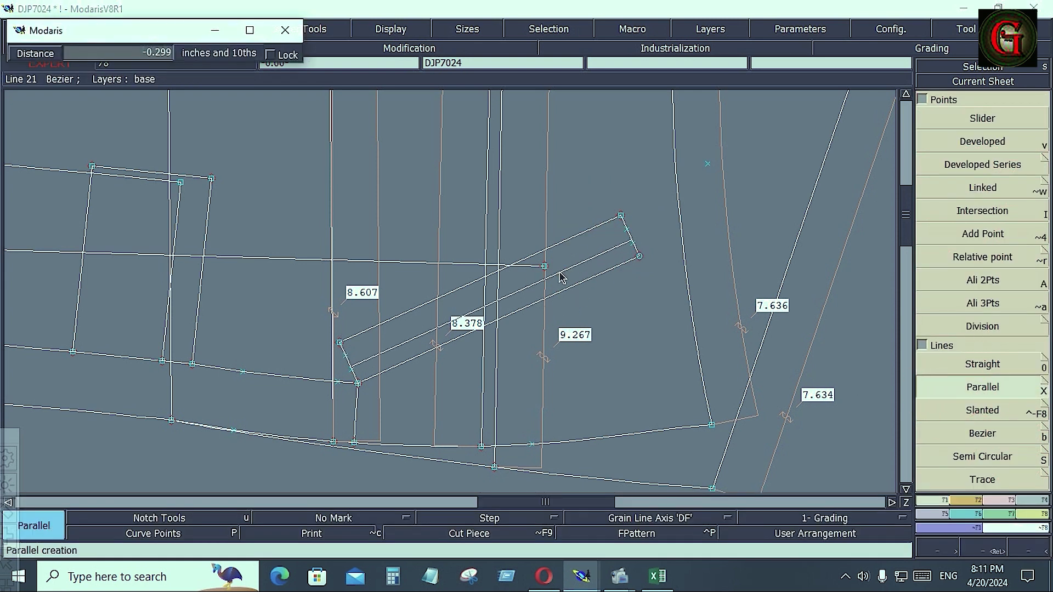
pyautogui.press('Down')
pyautogui.write('-')
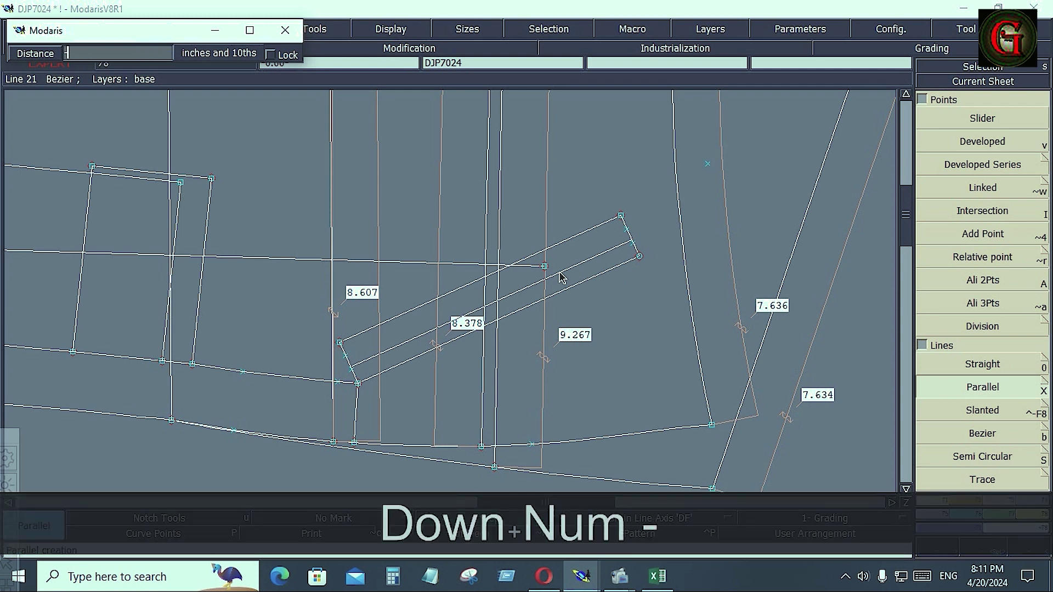
pyautogui.write('.375')
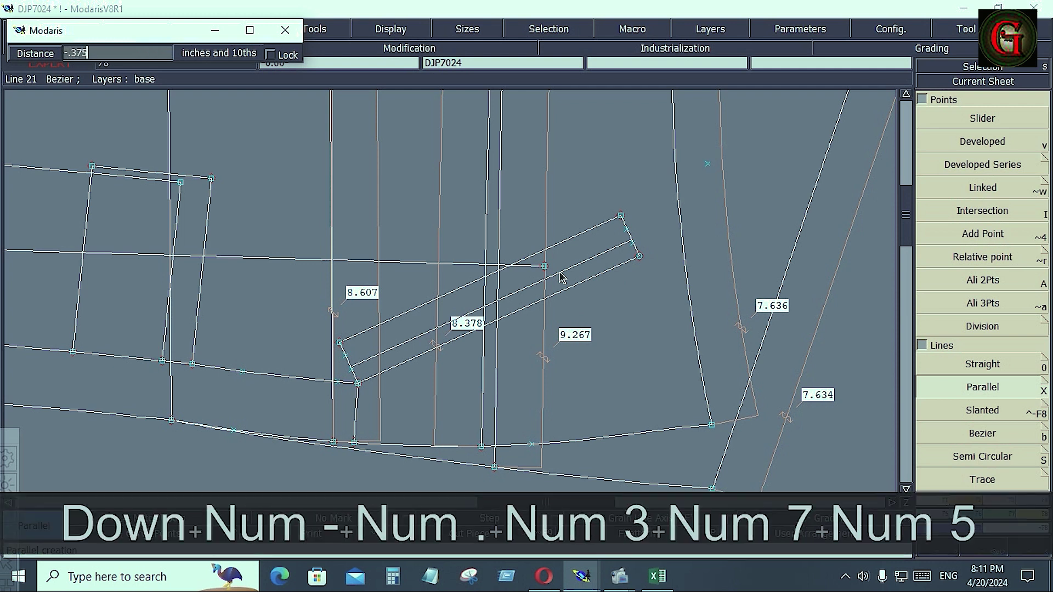
pyautogui.press('Return')
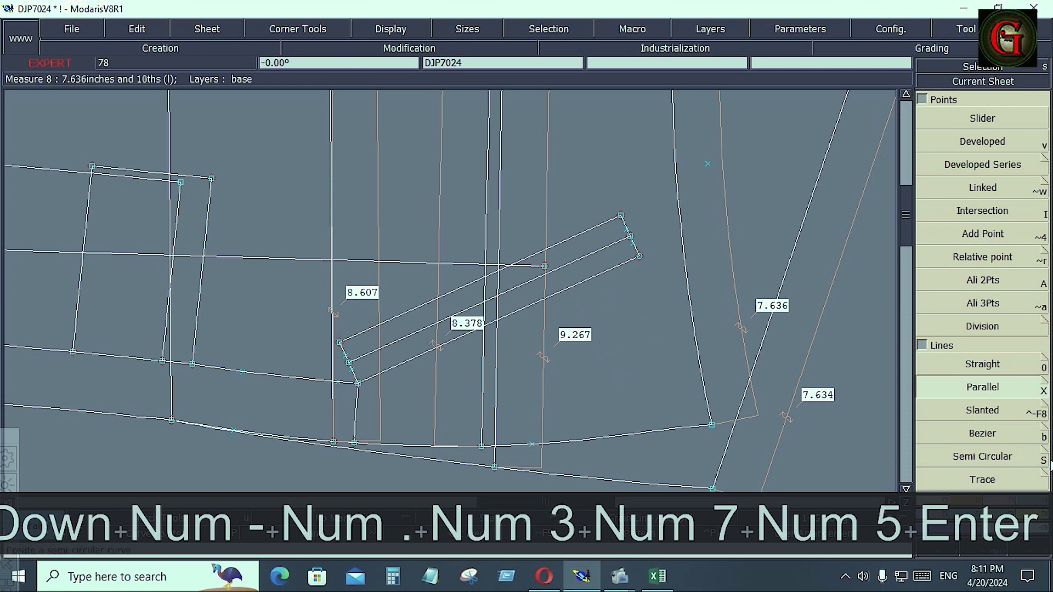
# Step: Trim the long lengthwise leg line to the slanted pocket's upper edge with Adjust 2 Lines
pyautogui.click(971, 212)
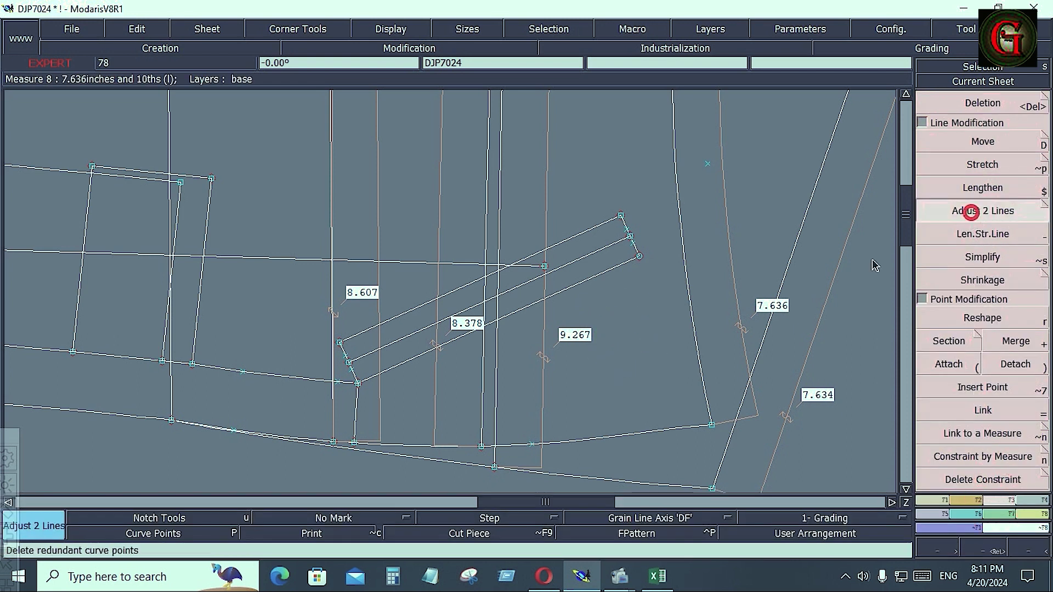
pyautogui.click(437, 263)
pyautogui.click(488, 275)
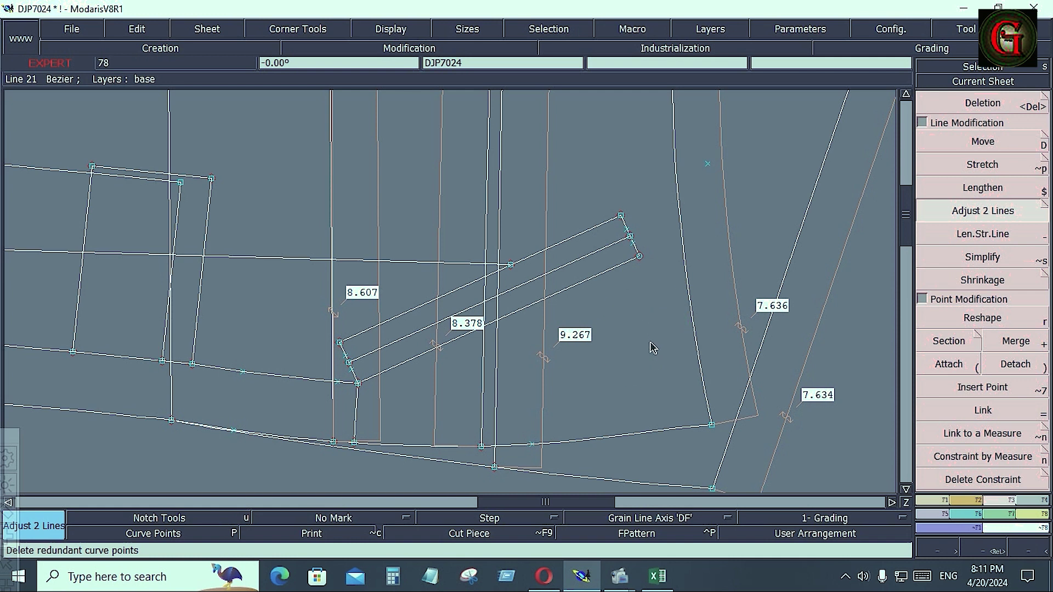
# Step: Save the DJP7024 model, continuing past the detected anomalies
pyautogui.press('Home')
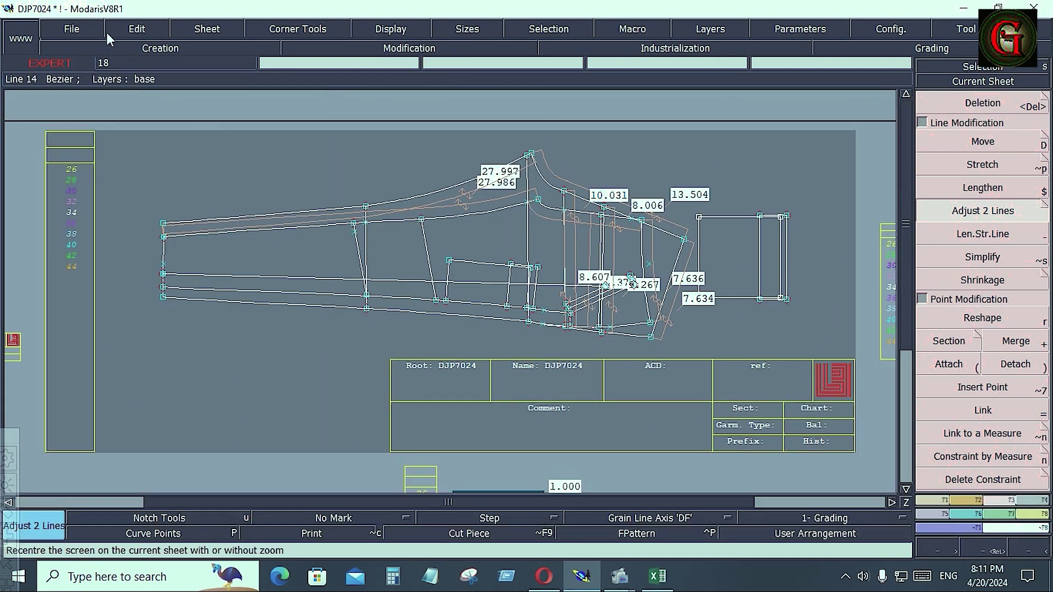
pyautogui.click(66, 29)
pyautogui.click(82, 95)
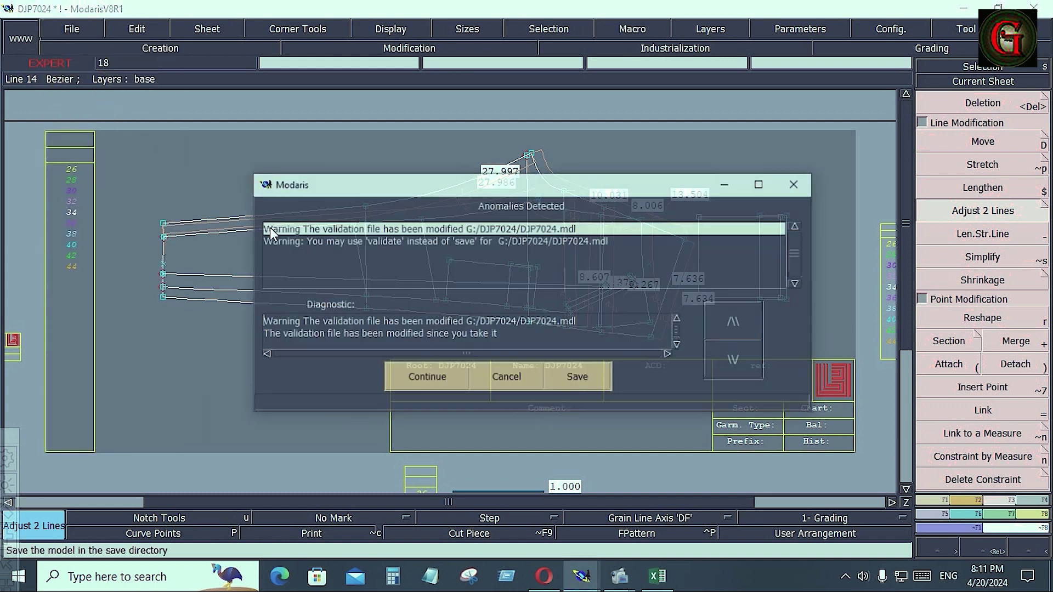
pyautogui.click(435, 376)
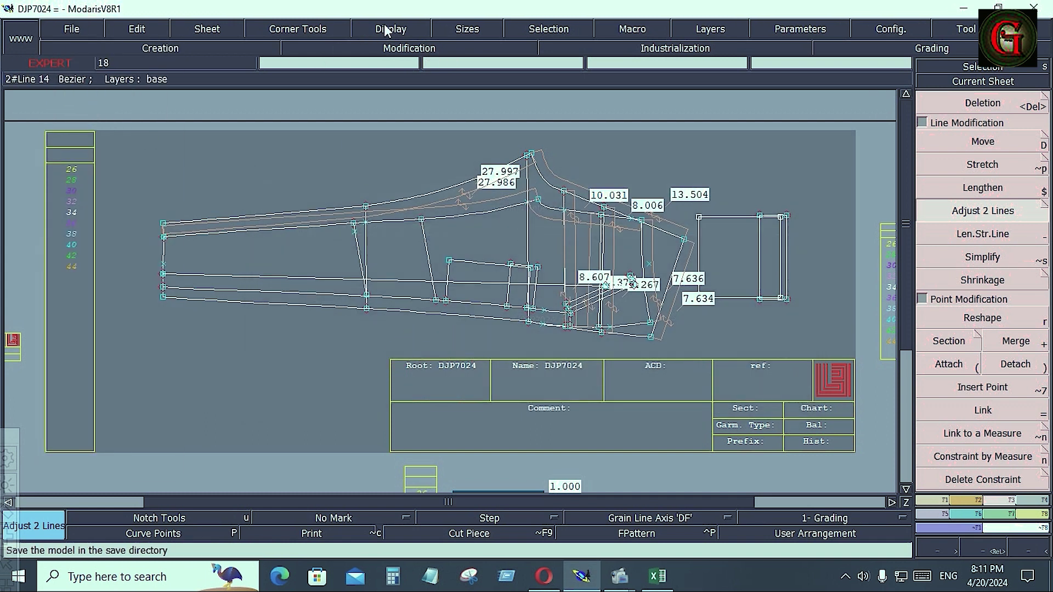
# Step: Check the lower-leg details of the cargo pant sketch in Excel and return to Modaris
pyautogui.click(657, 575)
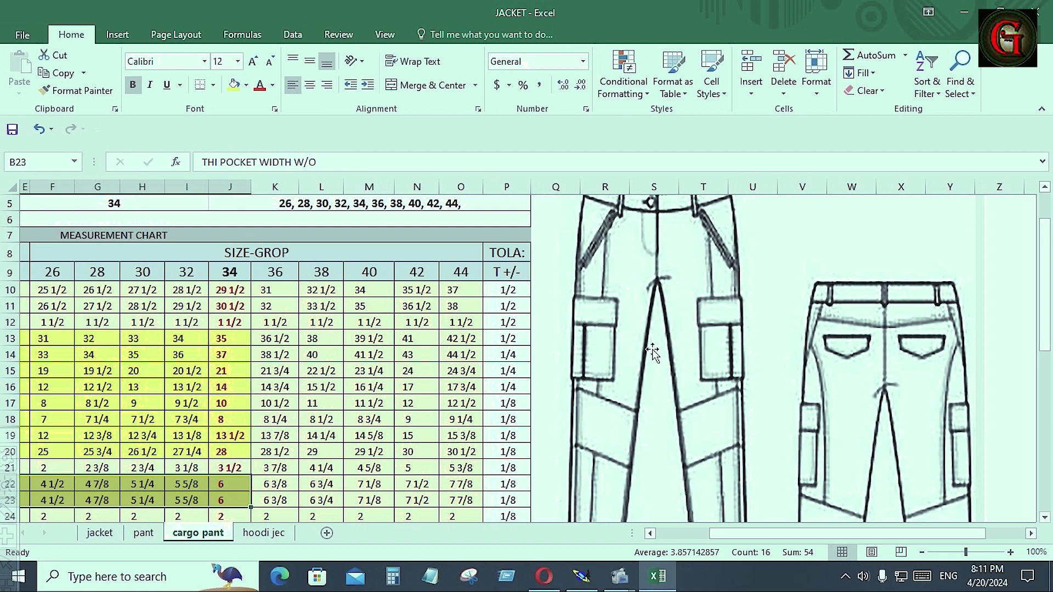
pyautogui.scroll(-3, 722, 346)
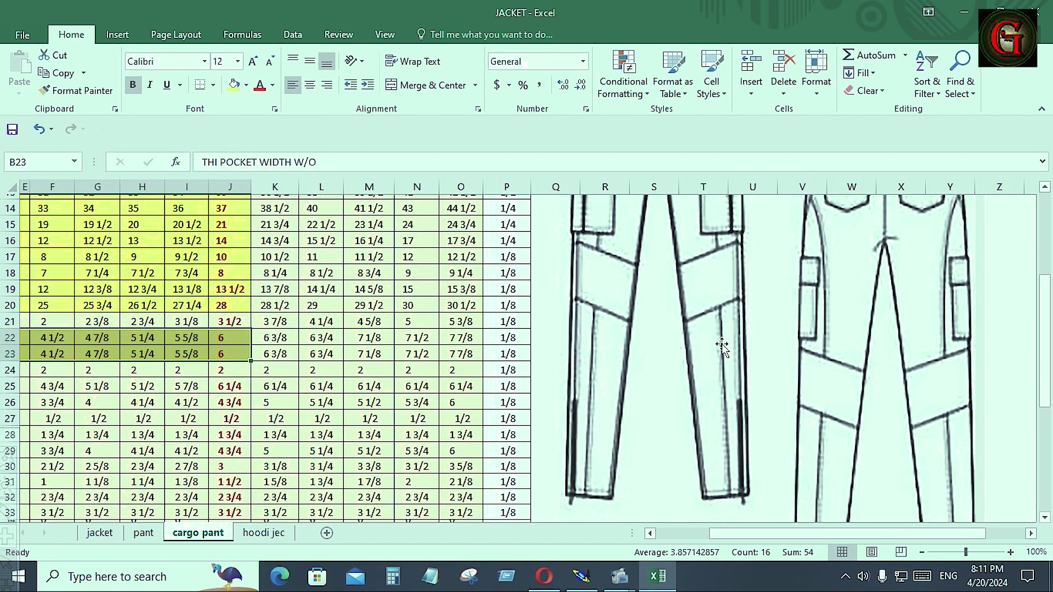
pyautogui.click(584, 578)
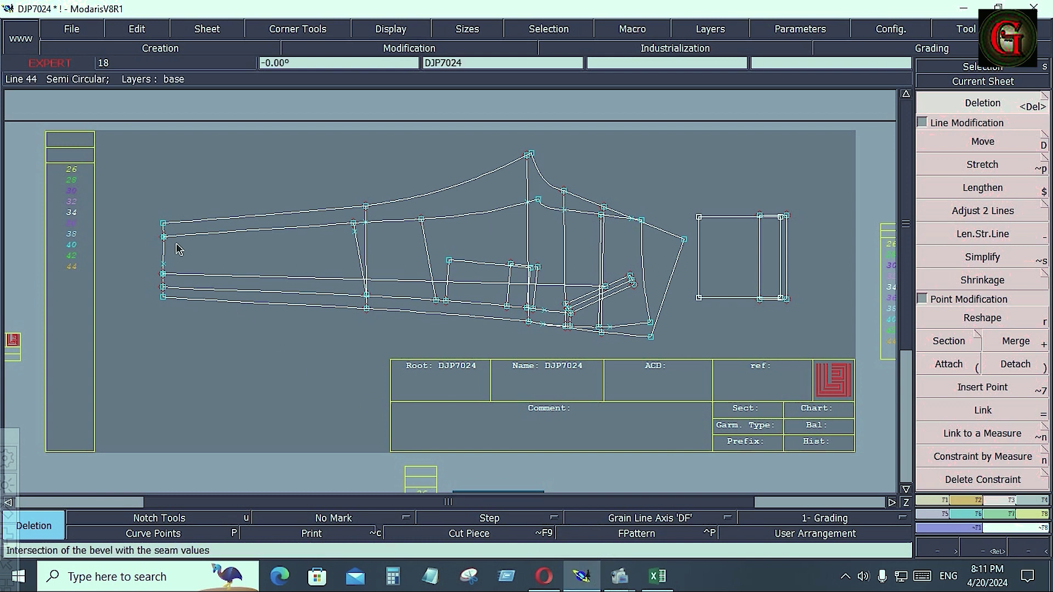
# Step: Place a developed point 10 inches from the hem along the lengthwise leg line just inside the lower outer edge
pyautogui.click(186, 288)
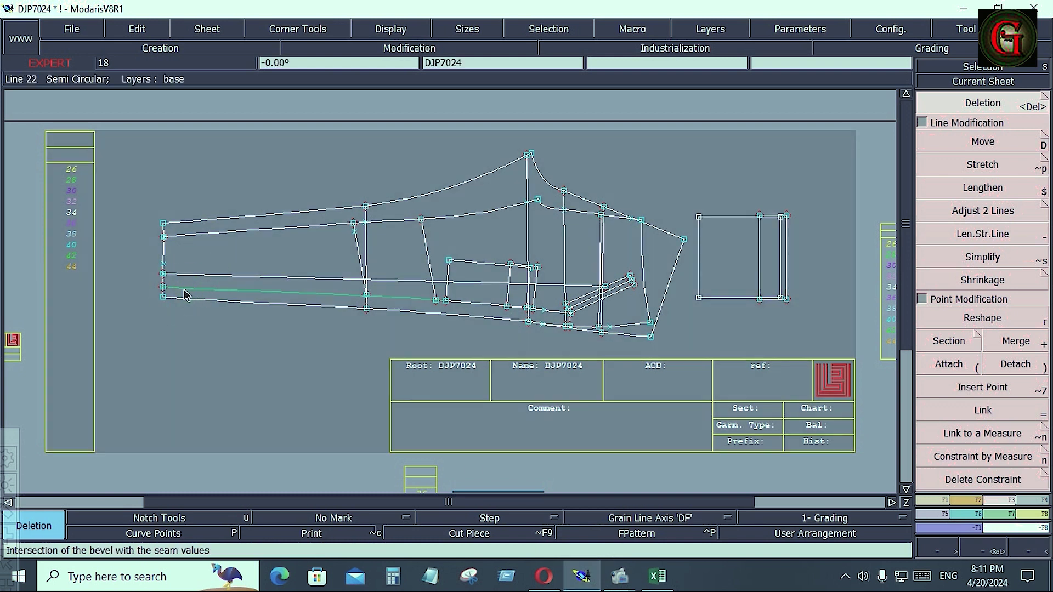
pyautogui.click(930, 499)
pyautogui.click(982, 141)
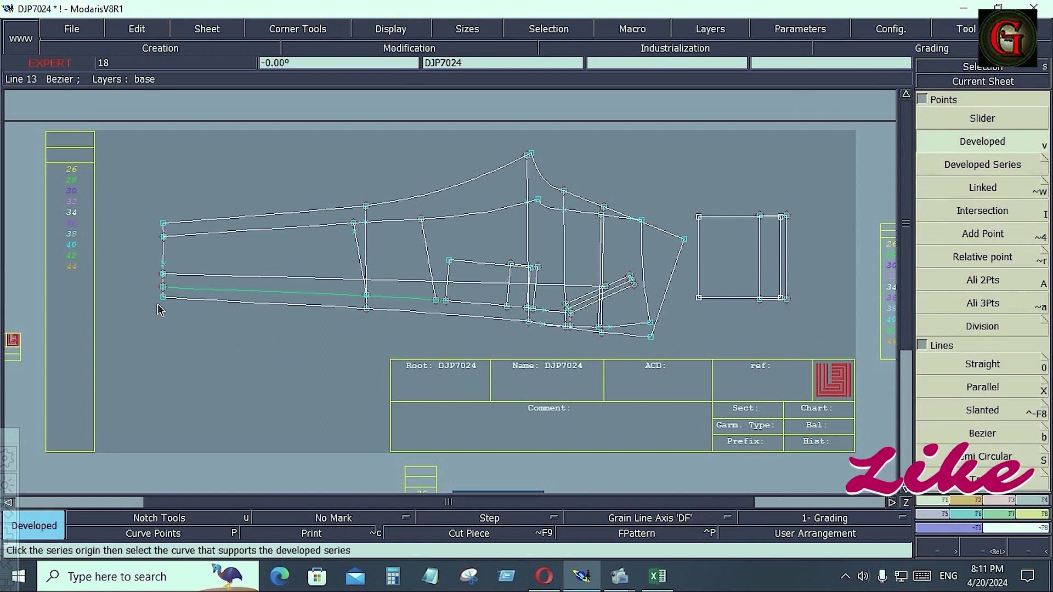
pyautogui.press('Return')
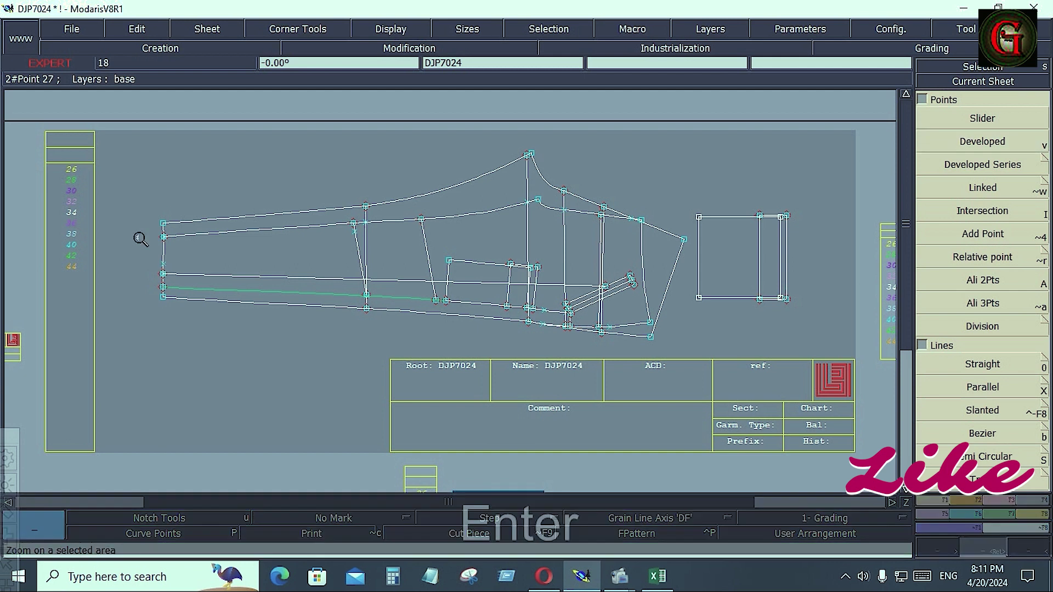
pyautogui.moveTo(134, 211); pyautogui.dragTo(288, 321)
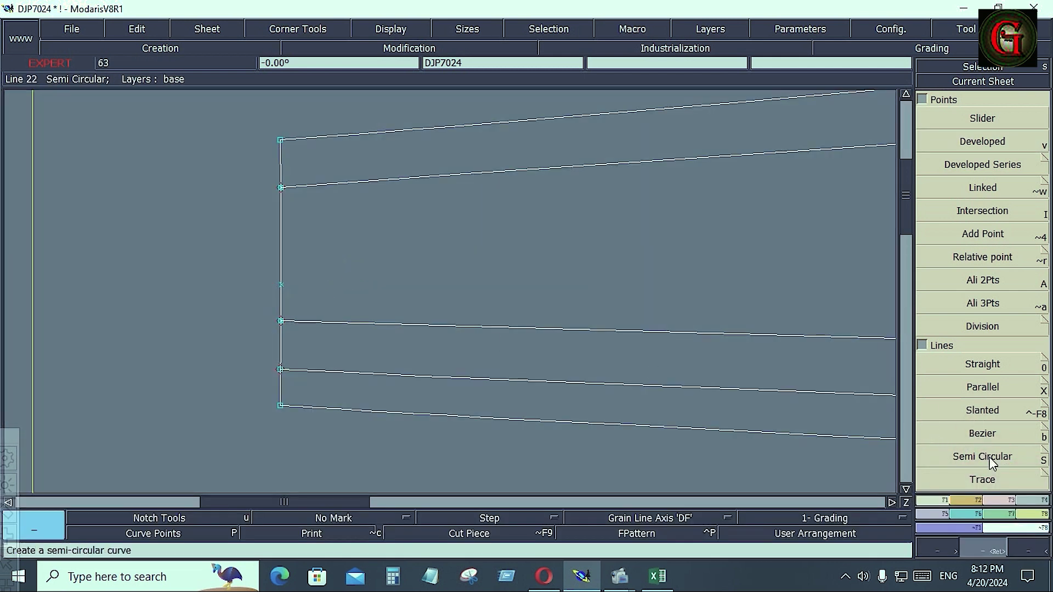
pyautogui.click(982, 141)
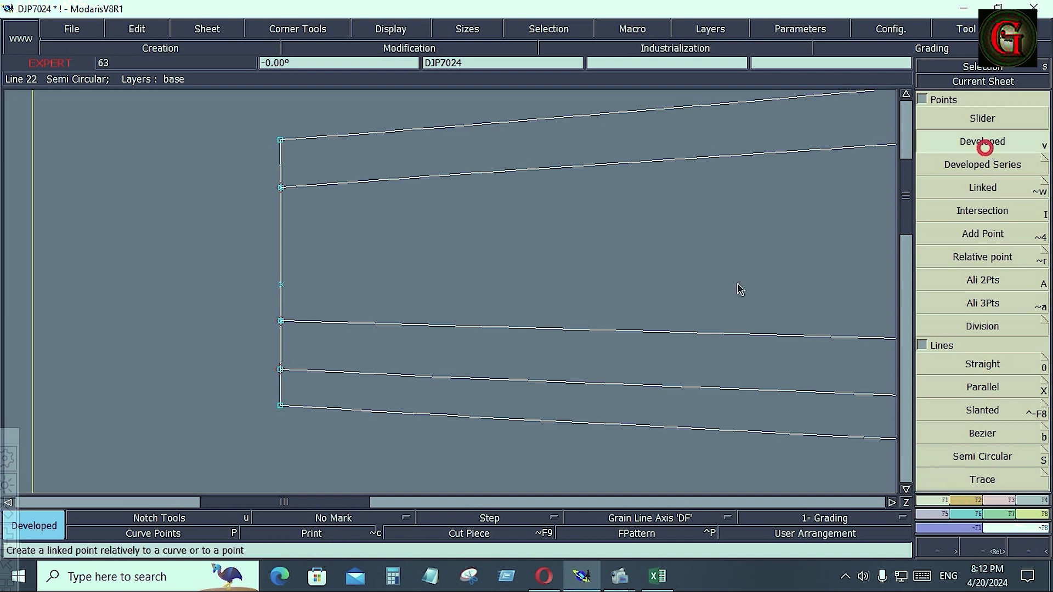
pyautogui.click(280, 369)
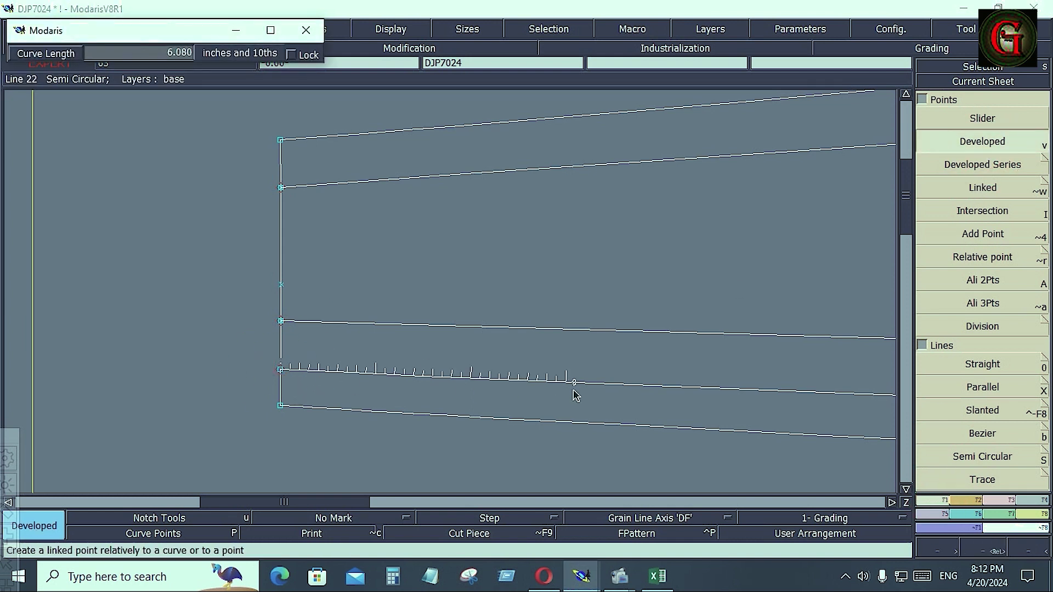
pyautogui.press('Down')
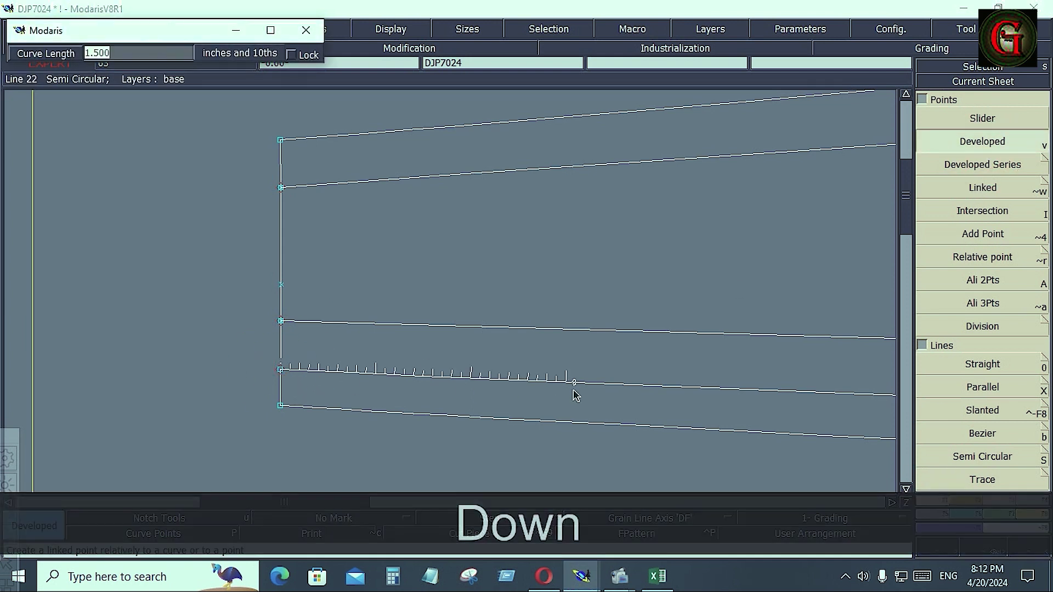
pyautogui.write('10')
pyautogui.press('Return')
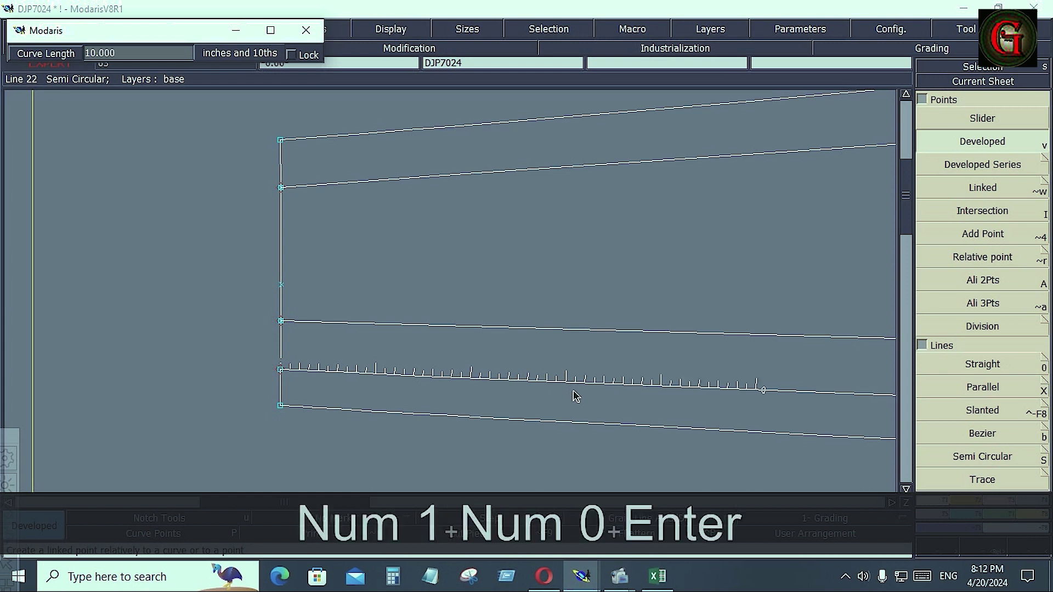
pyautogui.click(760, 304)
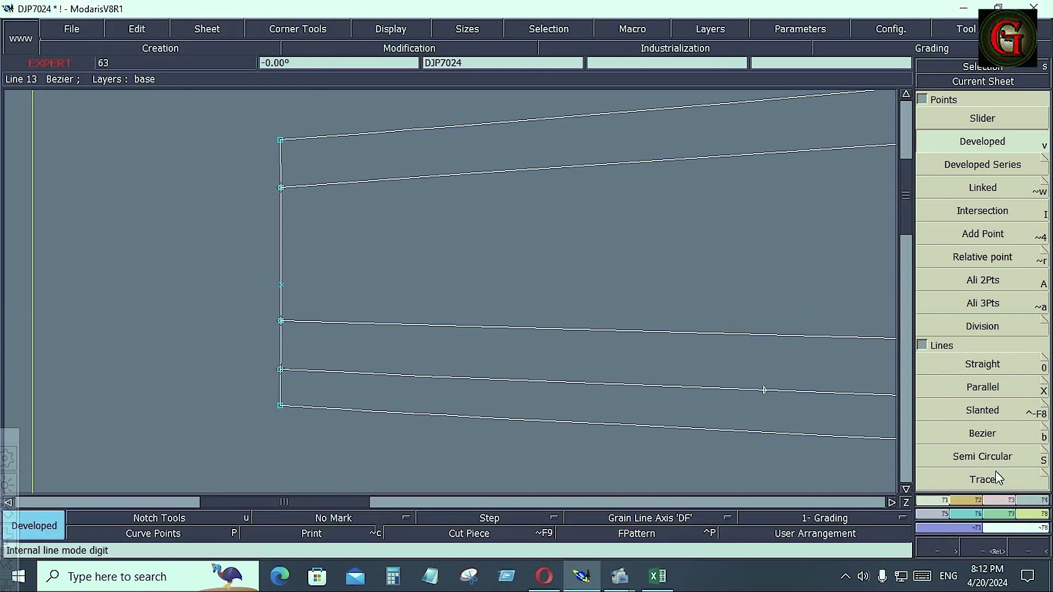
# Step: Insert a point on the lengthwise leg line at the developed 10-inch mark
pyautogui.click(995, 501)
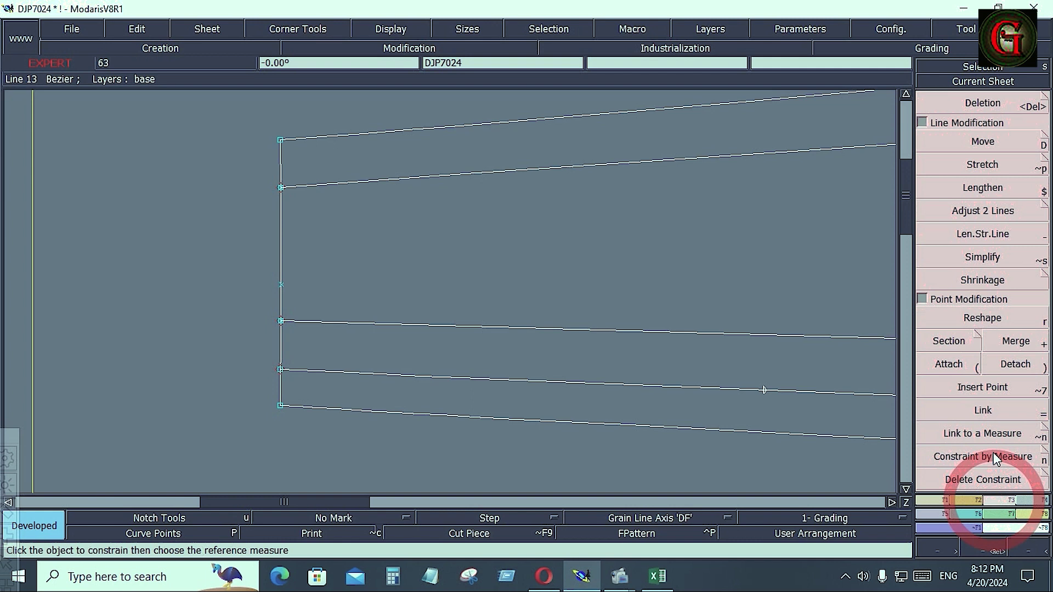
pyautogui.click(985, 390)
pyautogui.click(763, 390)
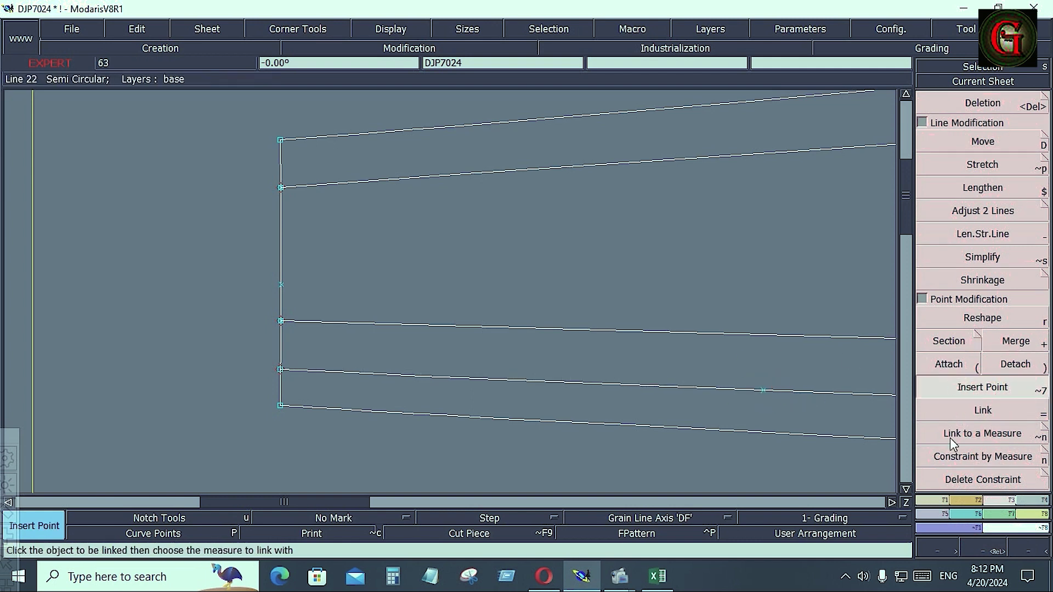
# Step: Create a parallel of the marked lengthwise leg line at .375 inch, on the side toward the leg centre
pyautogui.click(931, 498)
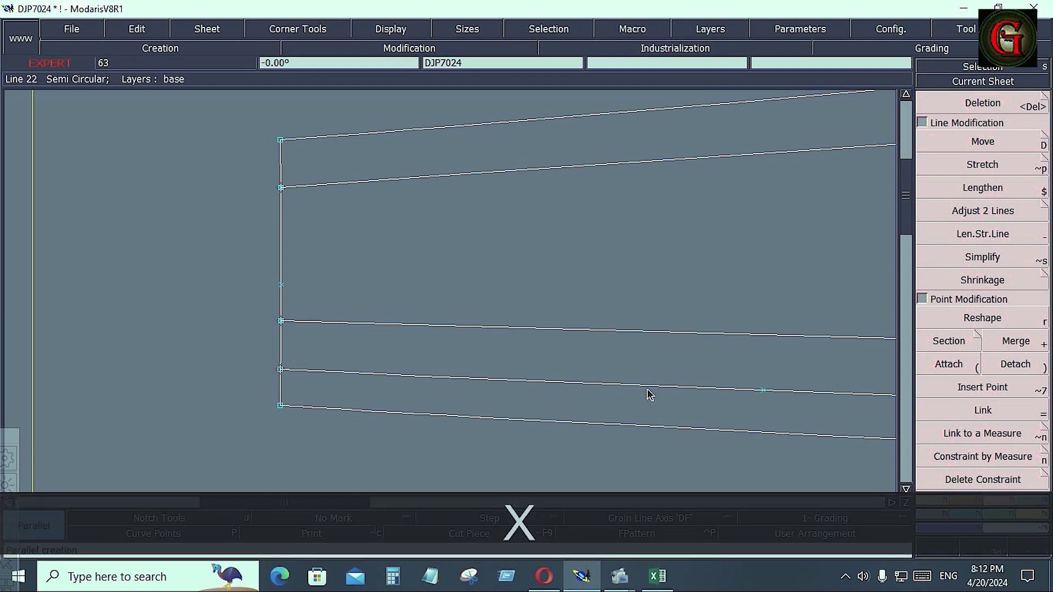
pyautogui.click(650, 395)
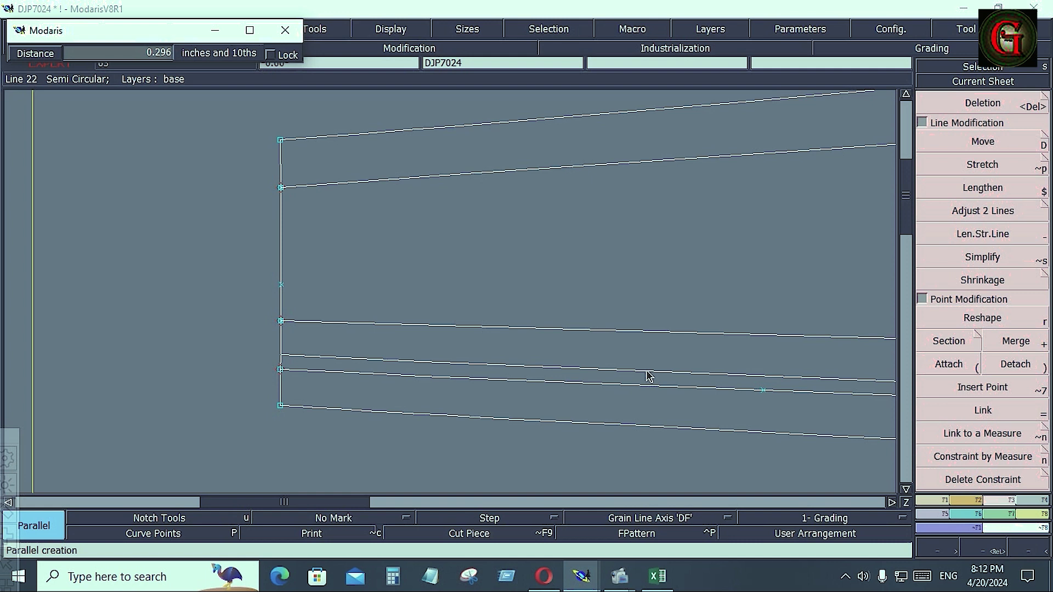
pyautogui.click(612, 382)
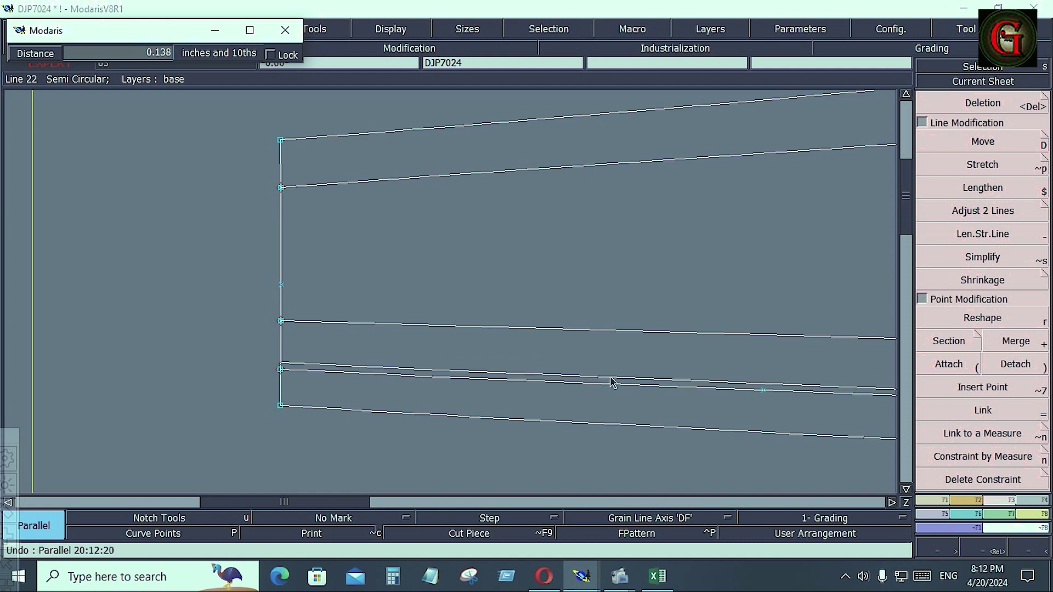
pyautogui.press('Down')
pyautogui.write('.375')
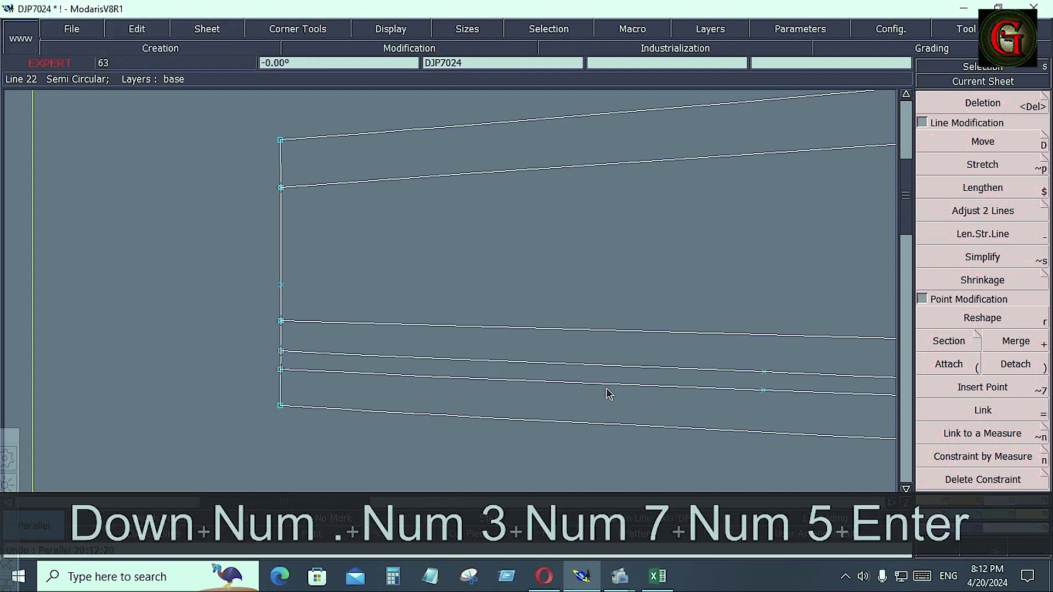
# Step: Create a second parallel of the marked lengthwise leg line at -.375 inch, toward the outer leg edge
pyautogui.click(605, 383)
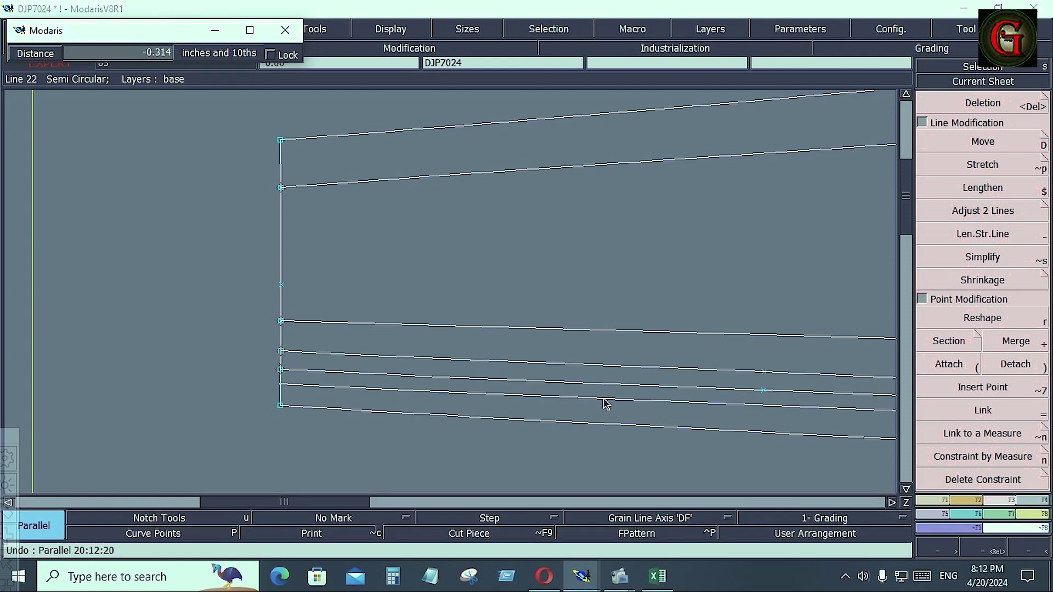
pyautogui.press('Down')
pyautogui.write('-')
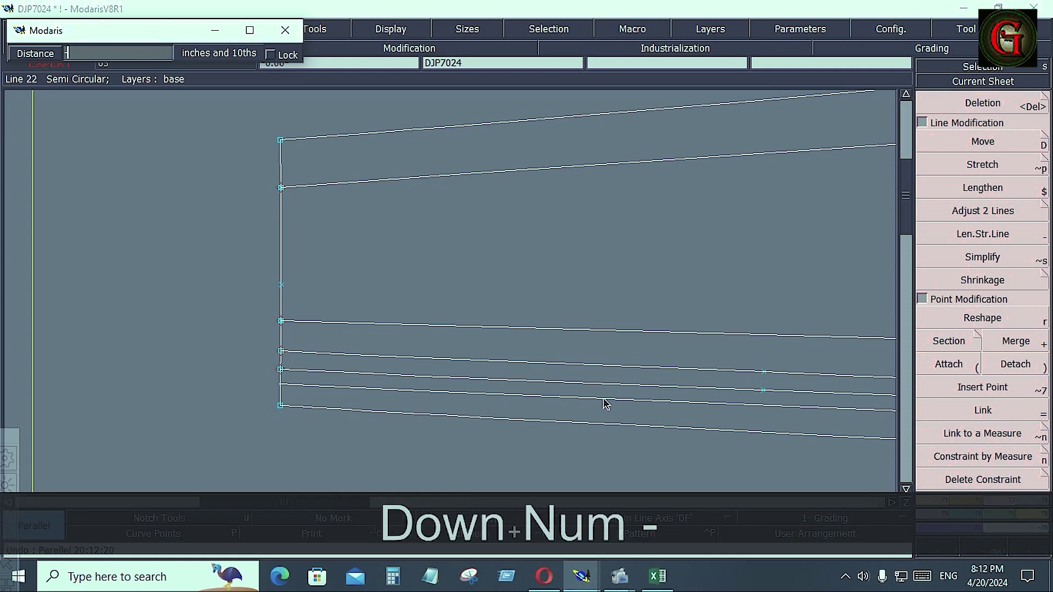
pyautogui.write('.375')
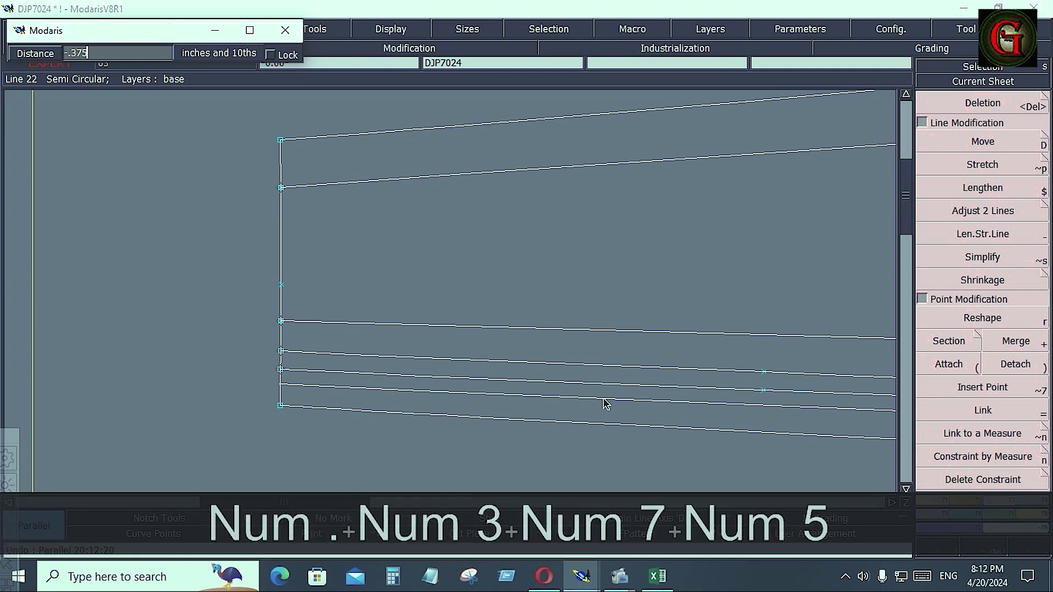
pyautogui.press('Return')
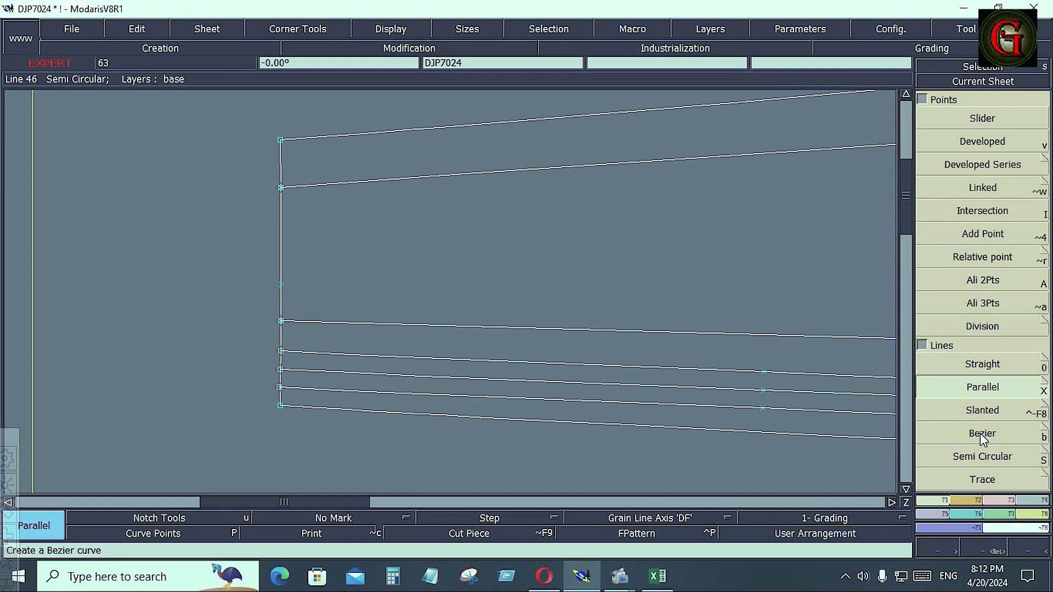
# Step: Connect the two parallels with a short Bezier line across the 10-inch mark
pyautogui.click(979, 433)
pyautogui.click(762, 409)
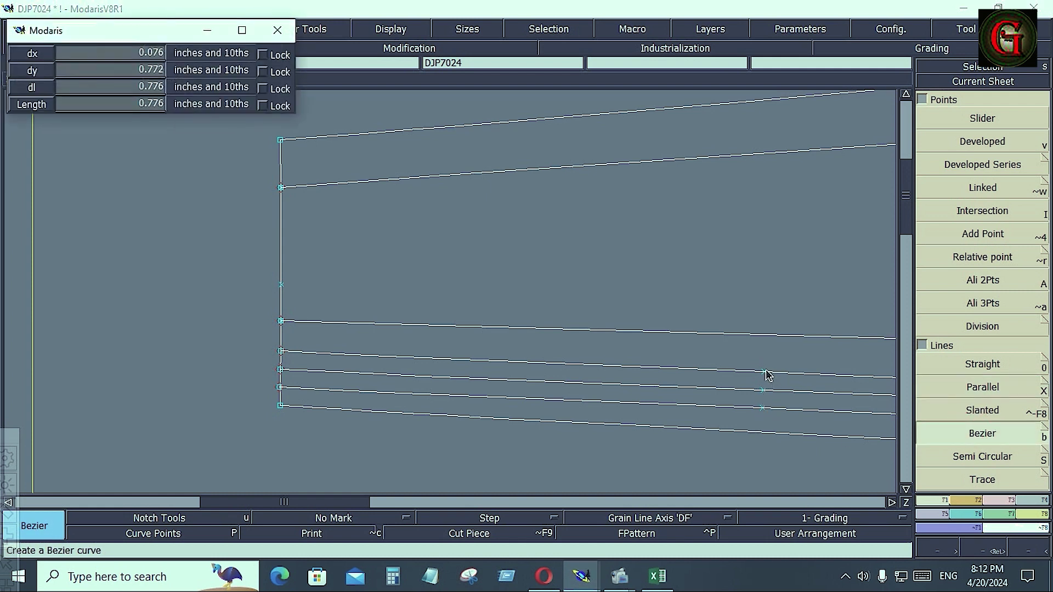
pyautogui.click(766, 372)
# Step: Trim both parallels to the short cross line with Adjust 2 Lines, closing the lower-leg strip's upper end
pyautogui.rightClick(995, 497)
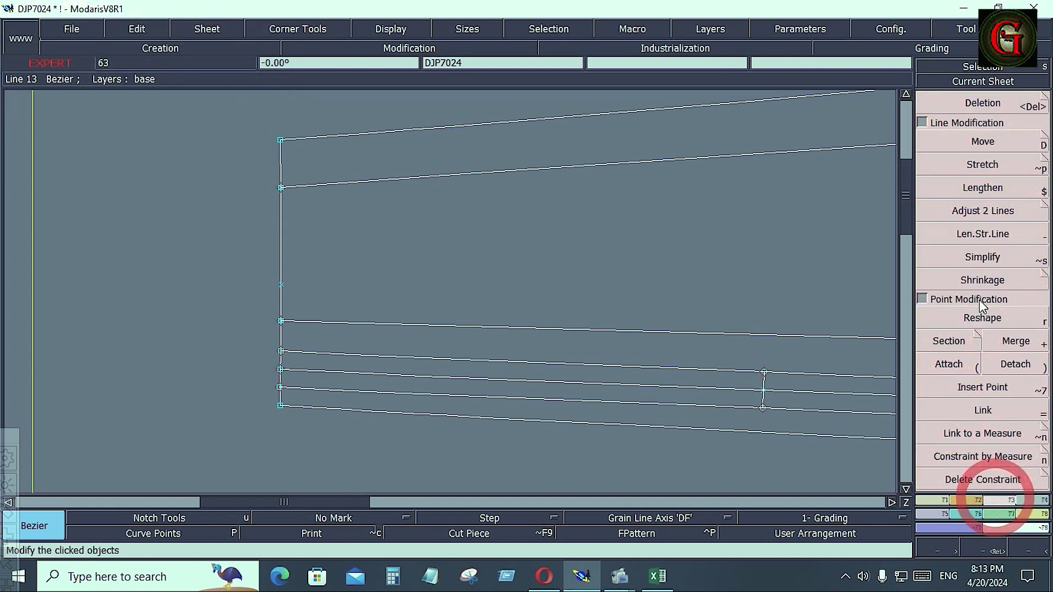
pyautogui.click(975, 215)
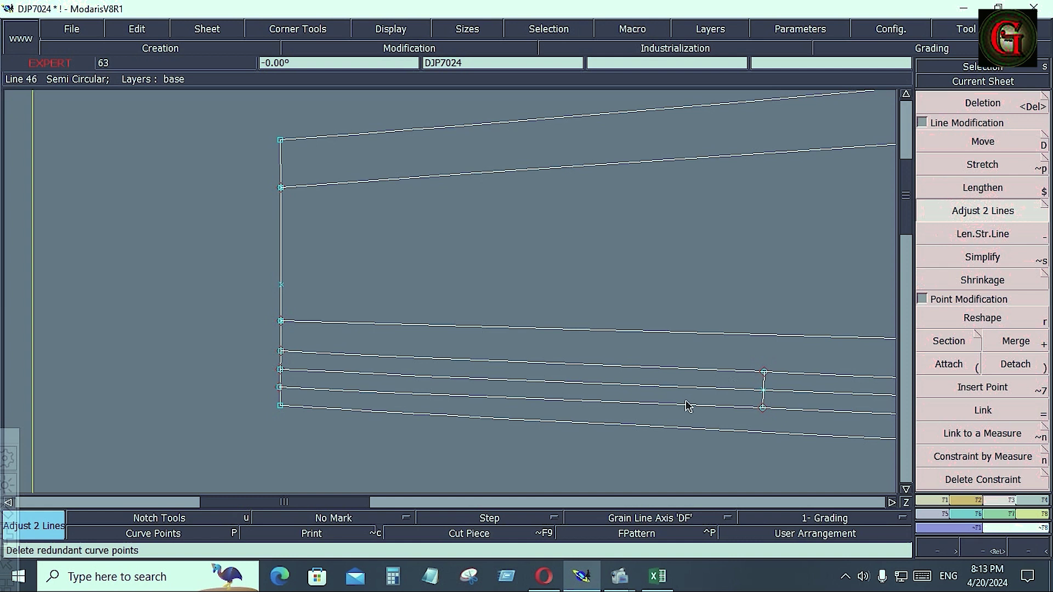
pyautogui.click(762, 400)
pyautogui.click(746, 370)
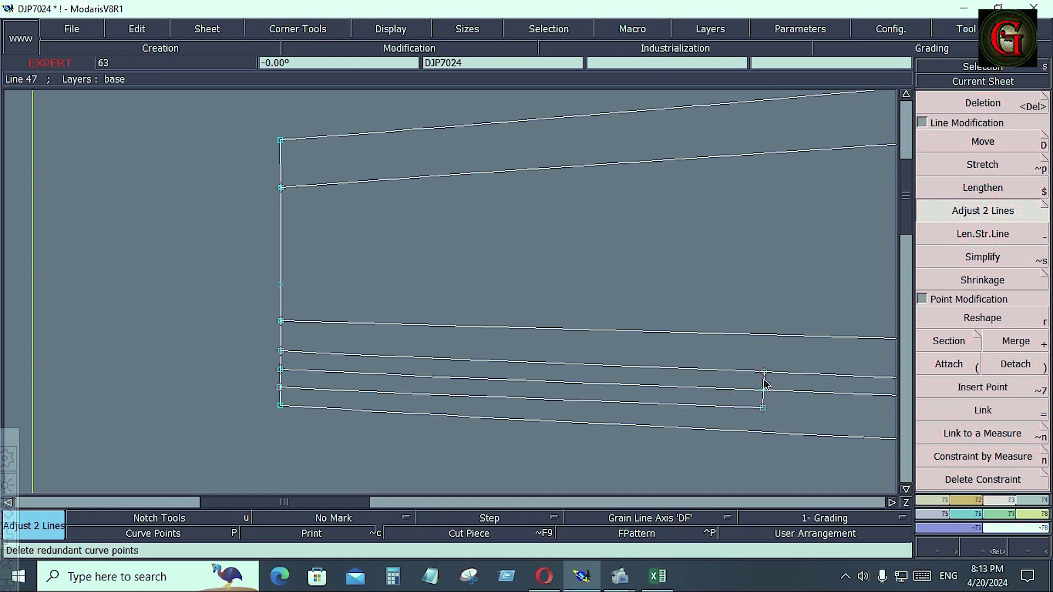
pyautogui.click(763, 379)
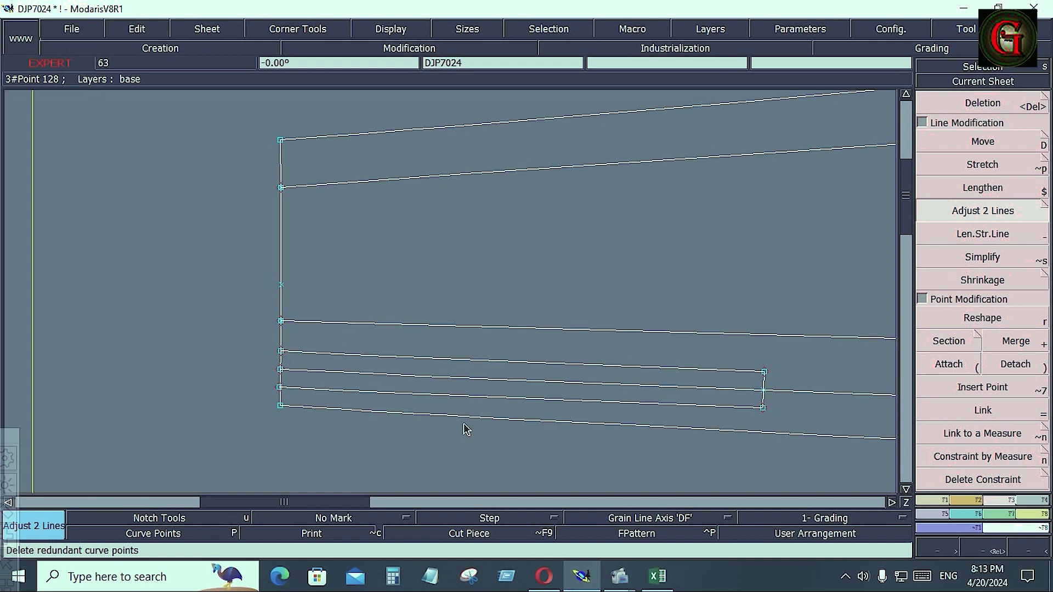
# Step: Save the DJP7024 model with the lower-leg strip, continuing past the save prompt
pyautogui.press('Home')
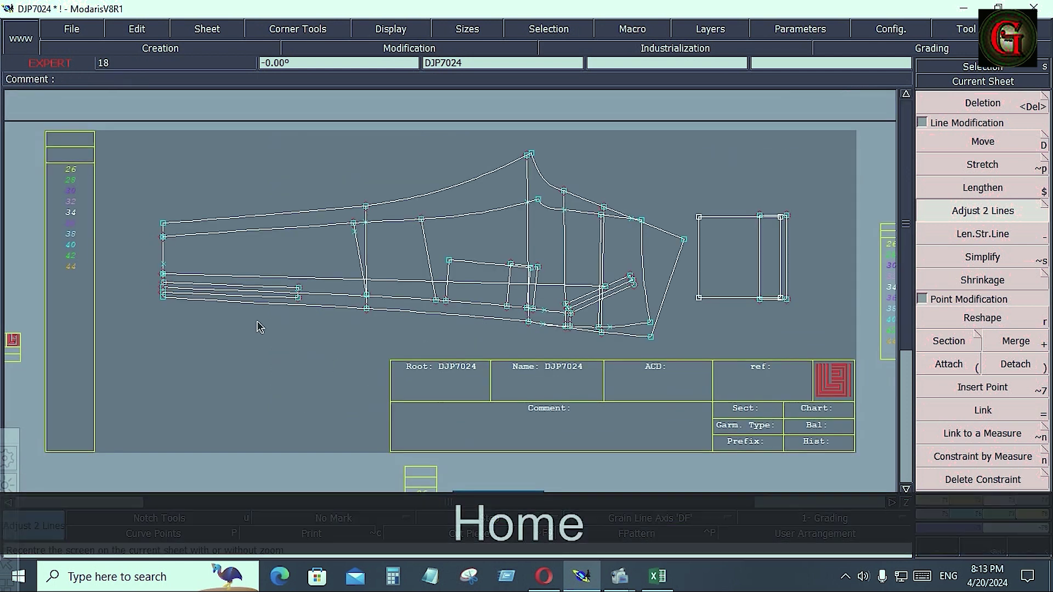
pyautogui.click(81, 34)
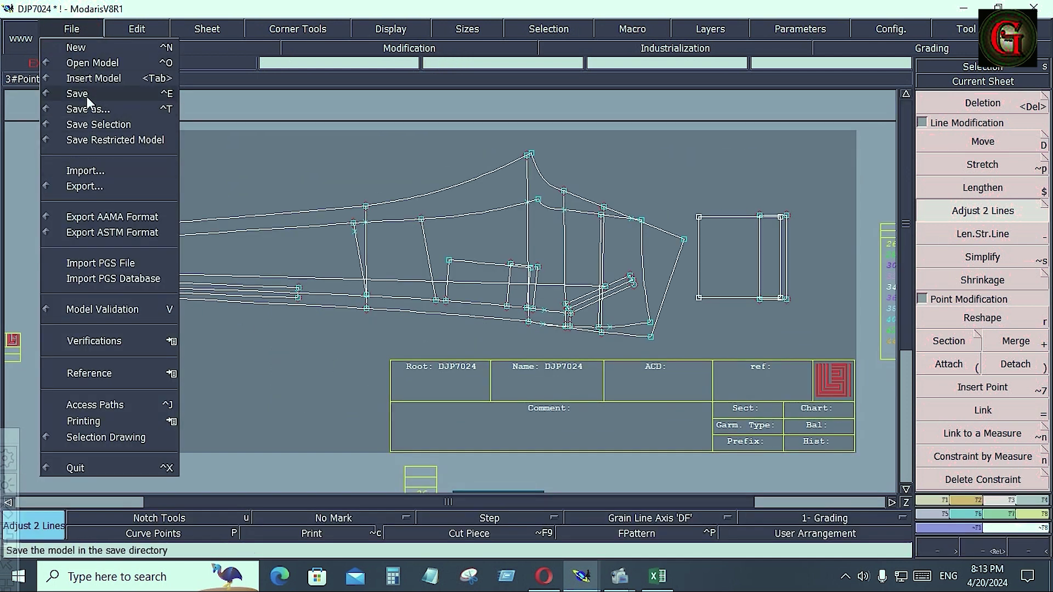
pyautogui.click(68, 94)
pyautogui.click(450, 383)
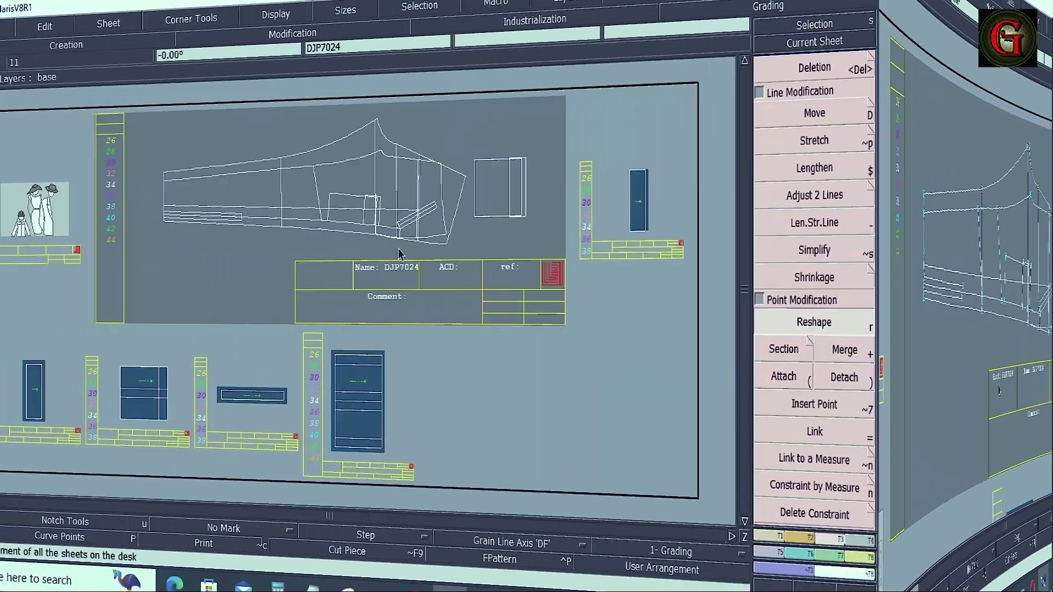
# Step: Make two copies of the full pant pattern sheet and automatically arrange all sheets on the desk
pyautogui.hotkey('ctrl', 'c')
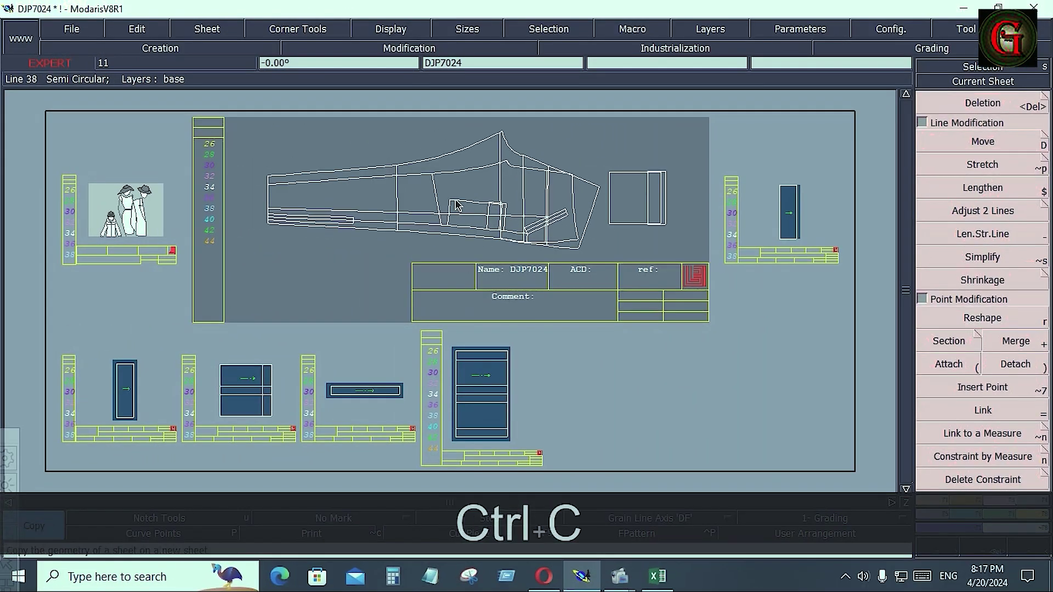
pyautogui.click(455, 196)
pyautogui.click(684, 391)
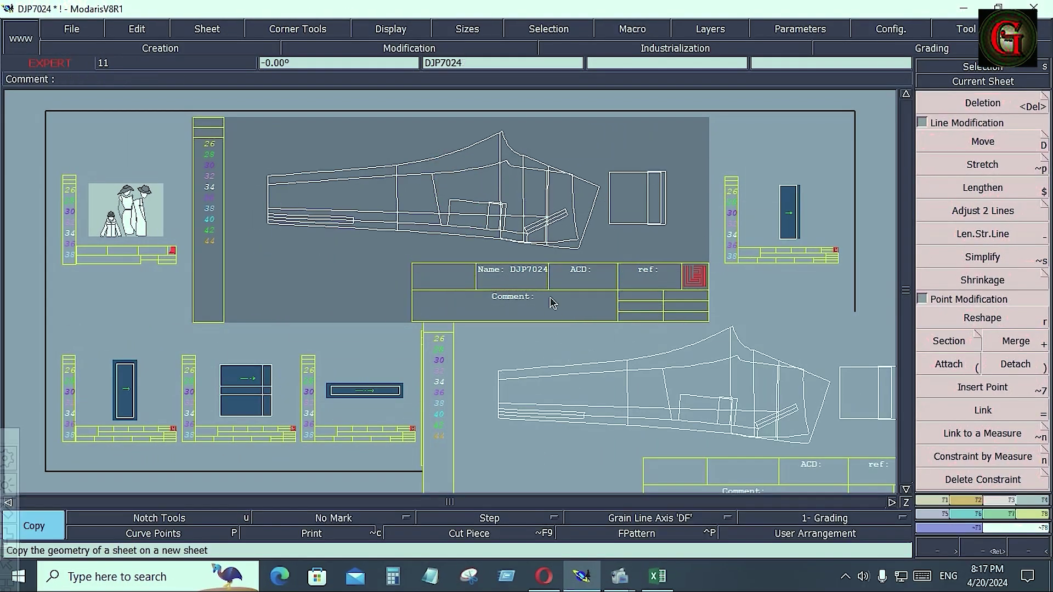
pyautogui.click(493, 194)
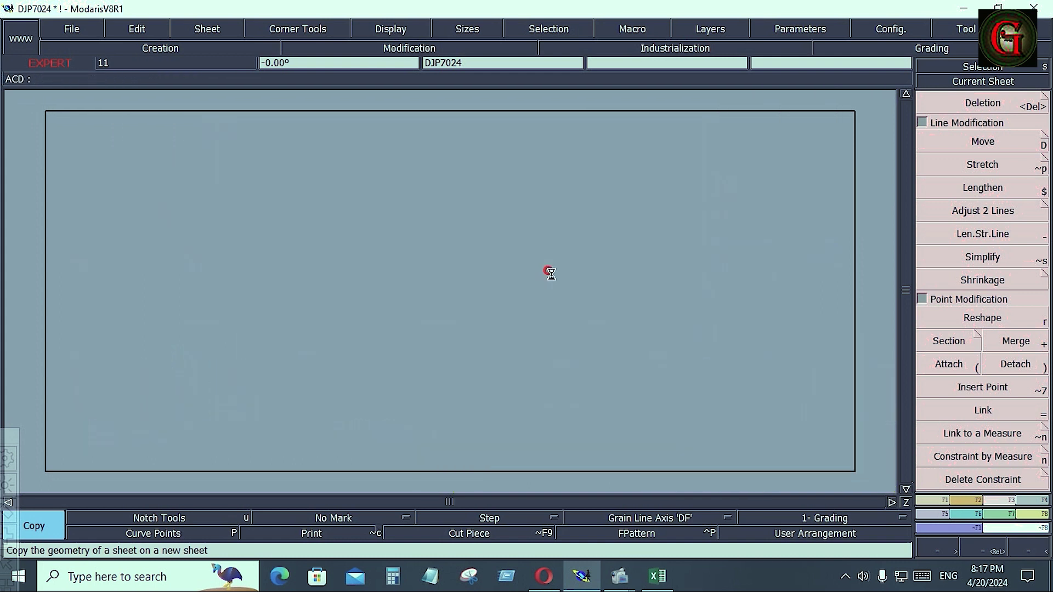
pyautogui.press('7')
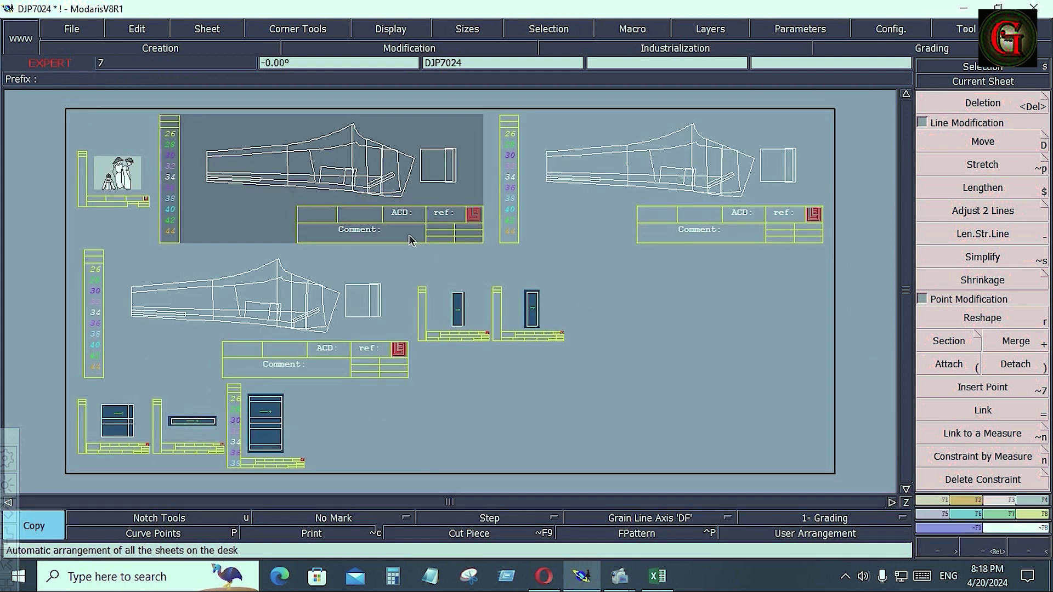
pyautogui.moveTo(187, 113); pyautogui.dragTo(477, 219)
pyautogui.click(590, 275)
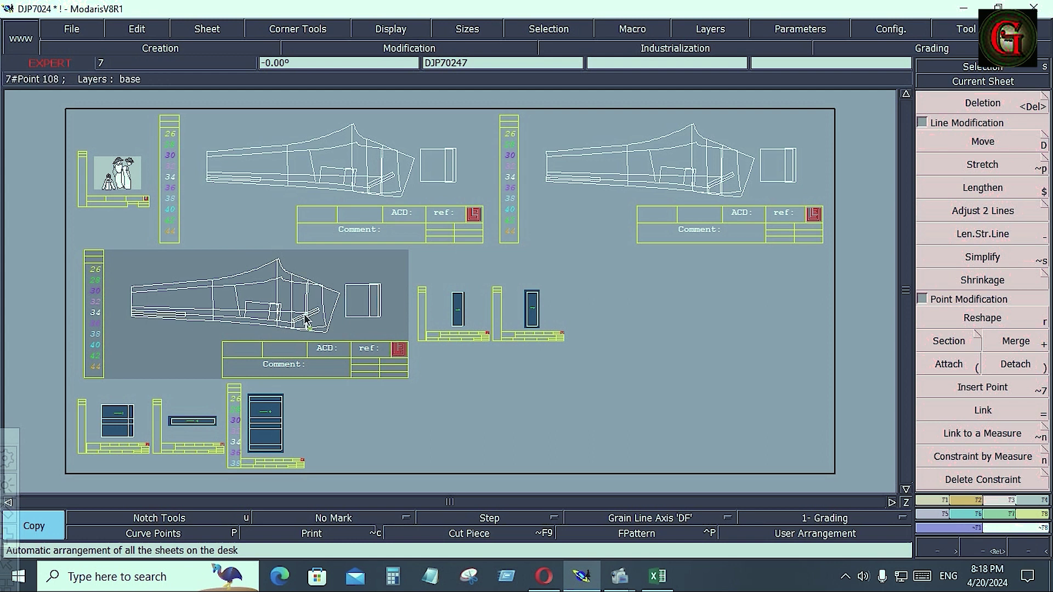
# Step: On the copied sheet in the second row, delete the outer back-leg outline and trim the cross lines to the front outline with Adjust 2 Lines
pyautogui.press('Home')
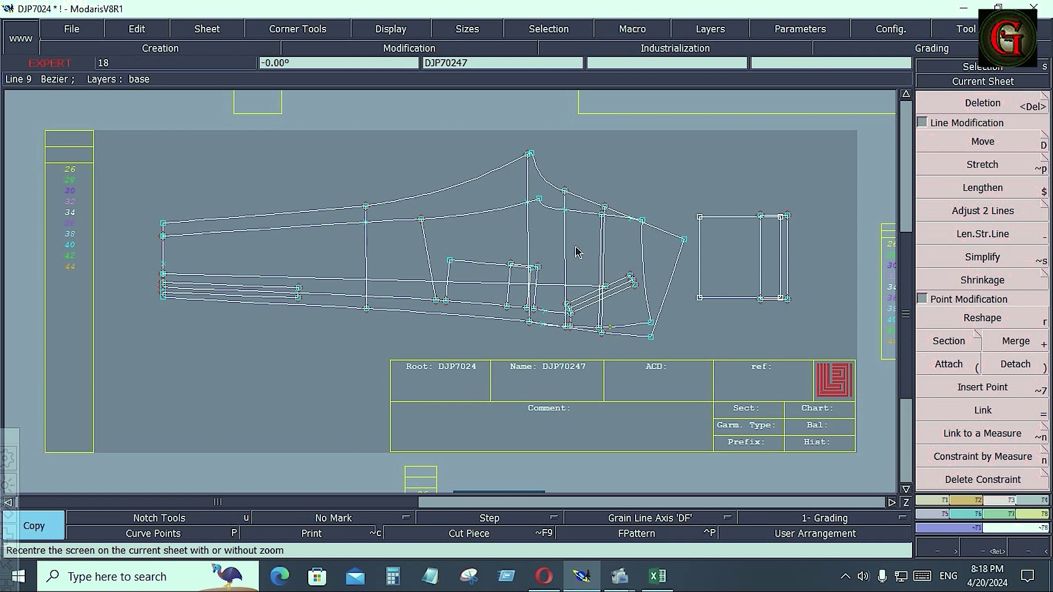
pyautogui.press('Delete')
pyautogui.click(439, 192)
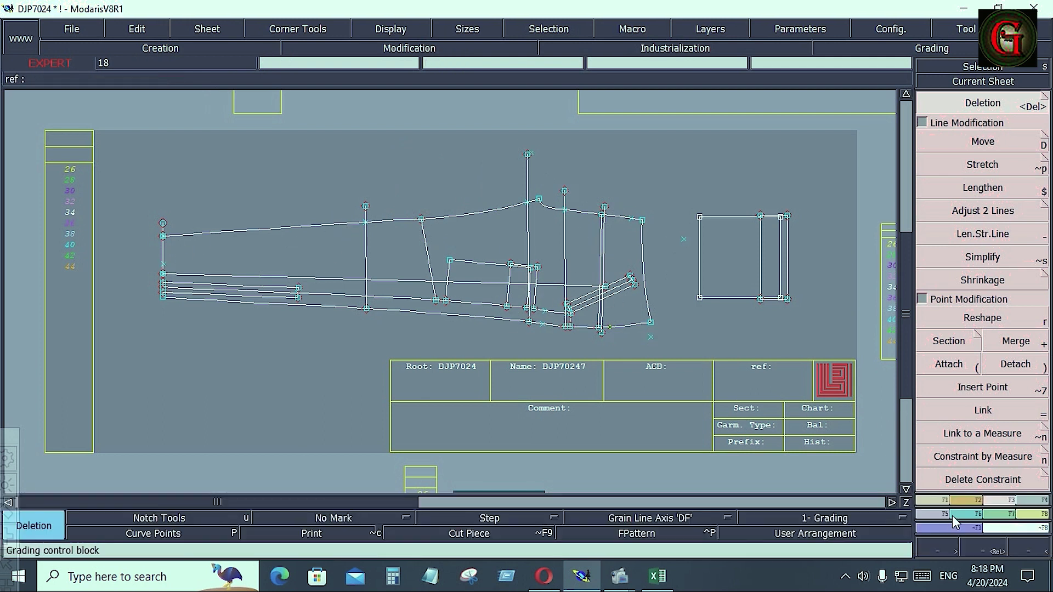
pyautogui.click(983, 210)
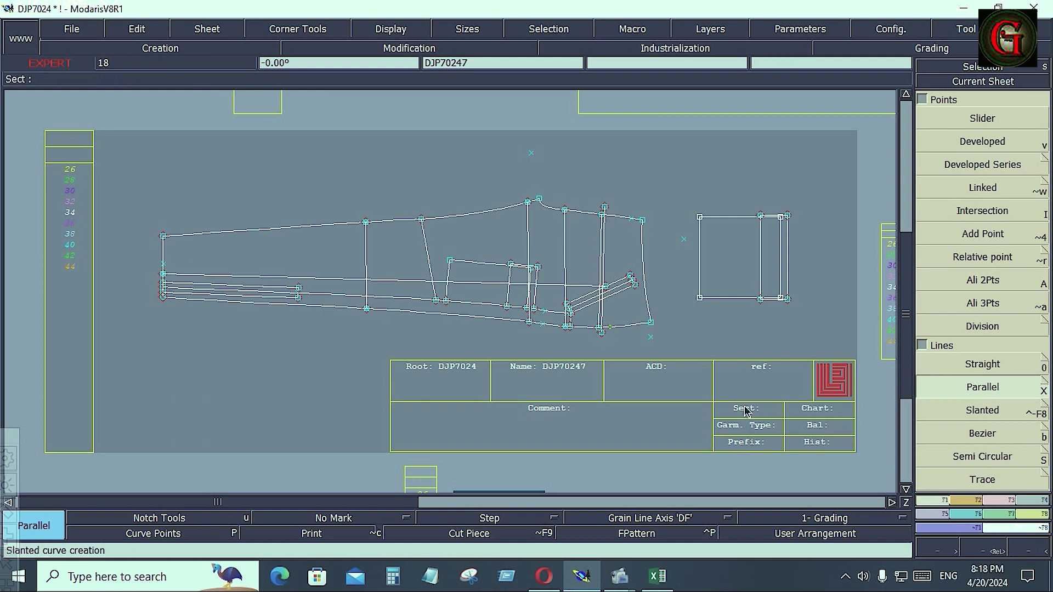
# Step: On the copied front sheet, create a parallel of the slanted knee line towards the hem
pyautogui.press('j')
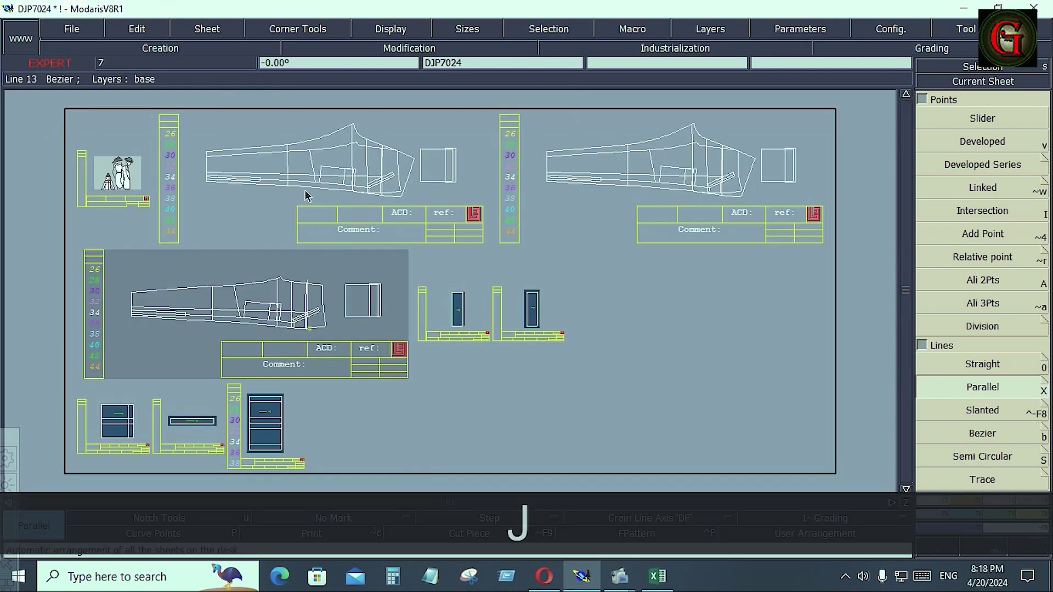
pyautogui.press('Return')
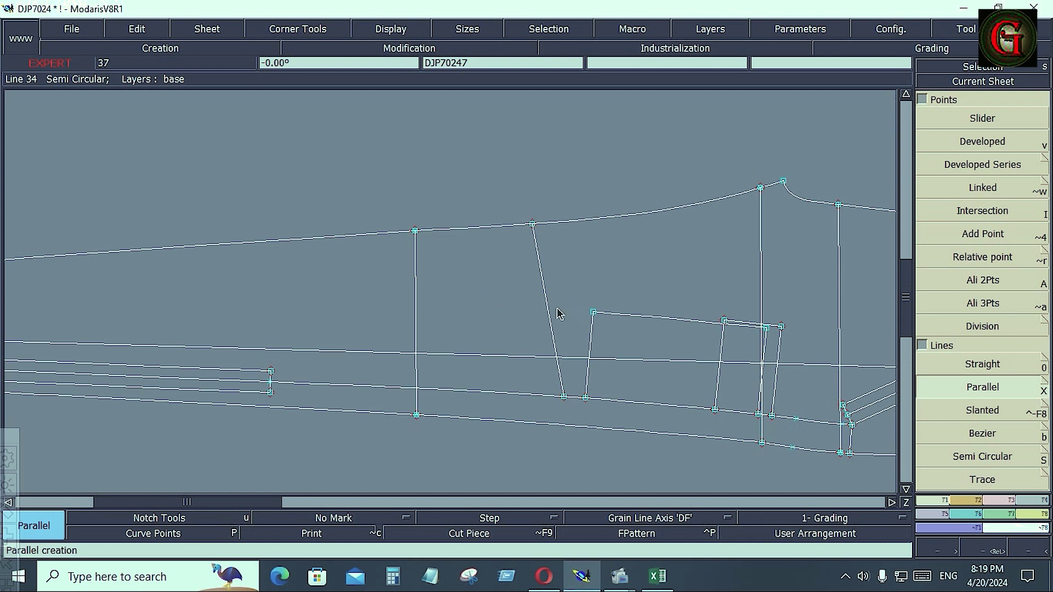
pyautogui.click(551, 316)
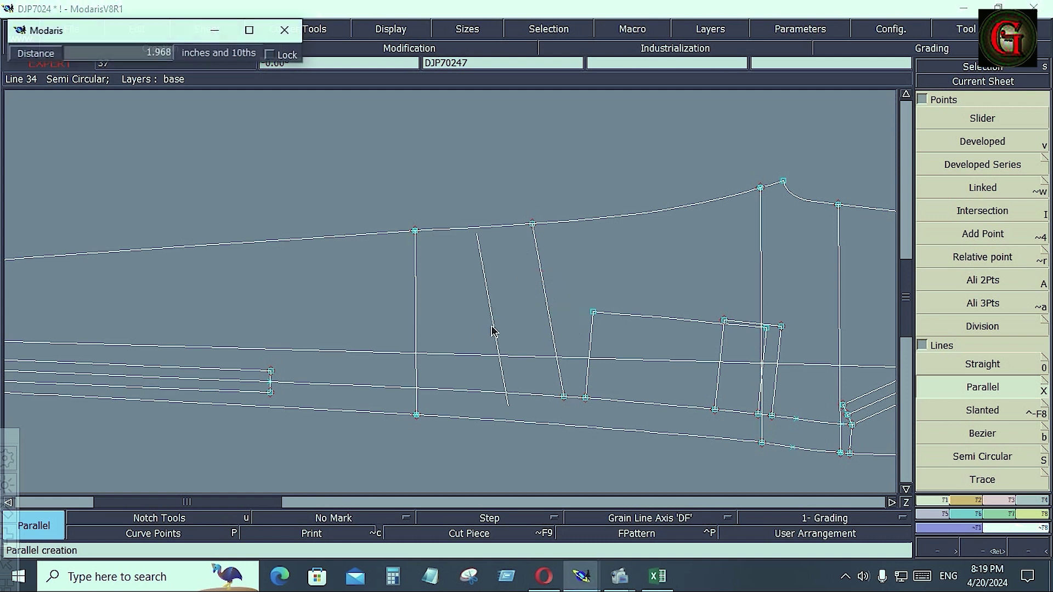
pyautogui.click(406, 336)
# Step: Adjust both ends of the new slanted parallel to the front leg outline with Adjust 2 Lines
pyautogui.press('F3')
pyautogui.click(981, 212)
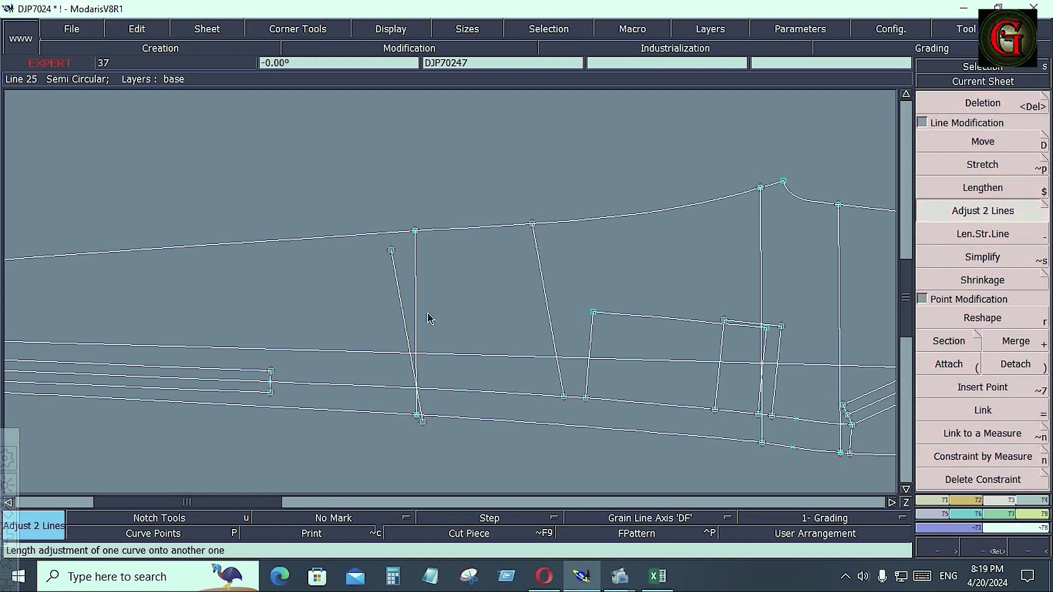
pyautogui.click(400, 310)
pyautogui.click(390, 236)
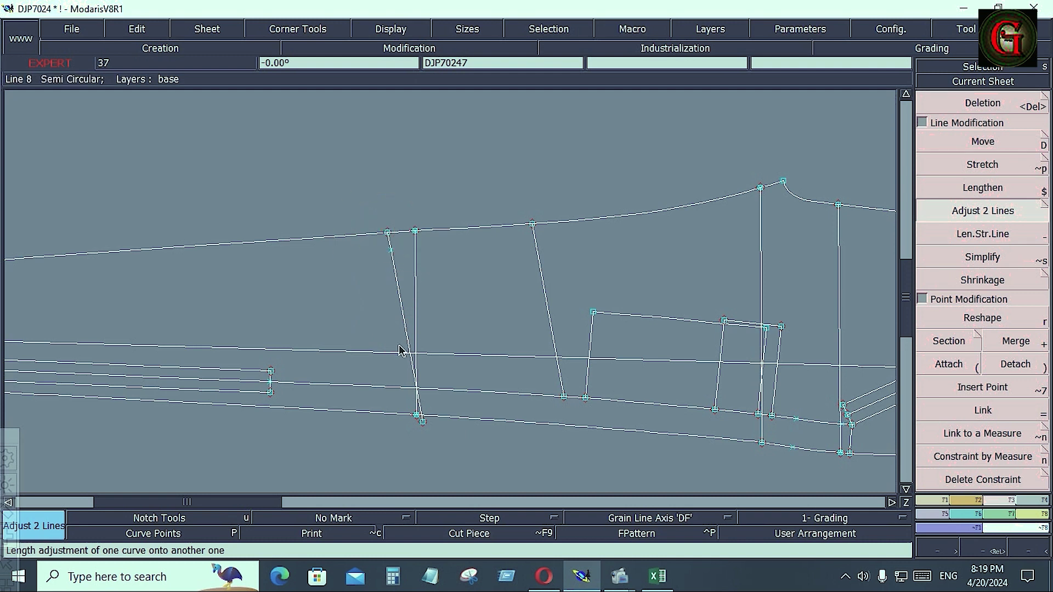
pyautogui.click(407, 346)
pyautogui.click(439, 415)
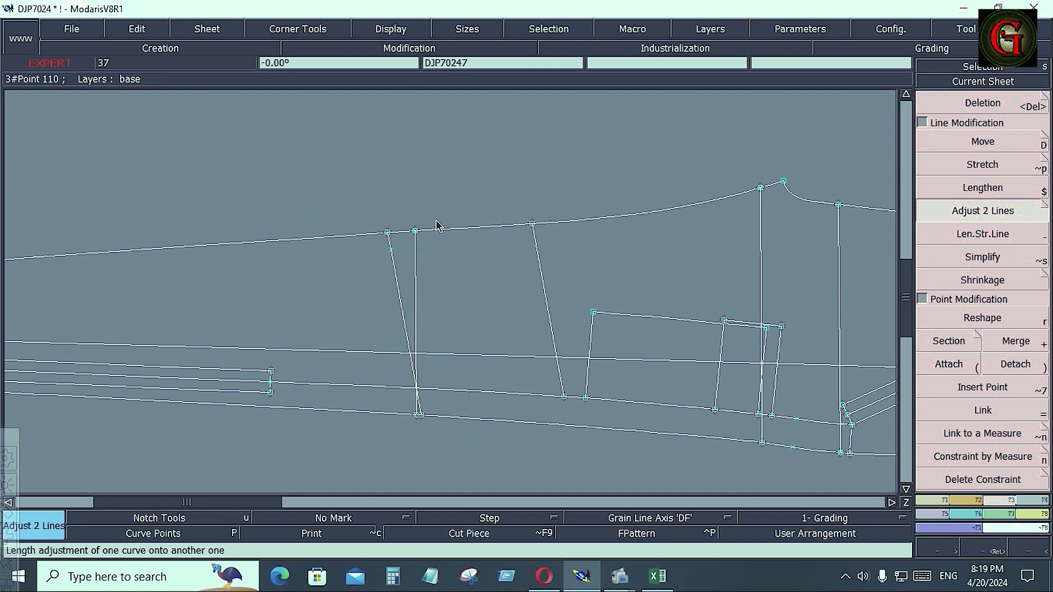
# Step: Delete the straight vertical knee cross line next to the new slanted line
pyautogui.press('Delete')
pyautogui.click(417, 320)
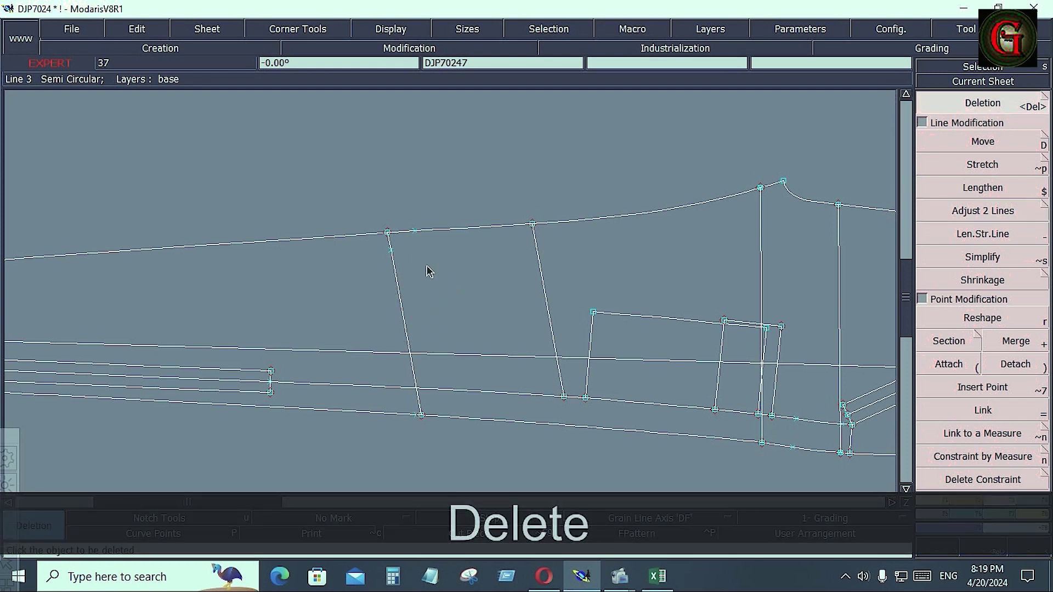
pyautogui.hotkey('ctrl', 'z')
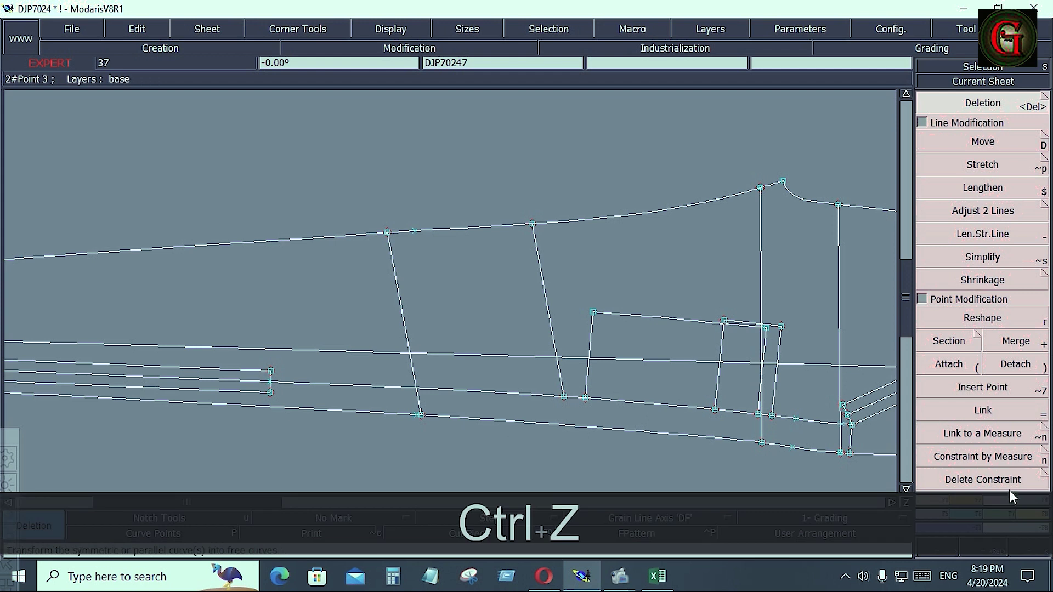
# Step: Trim the new slanted line's lower end back to the inner line along the side seam with Adjust 2 Lines
pyautogui.click(979, 213)
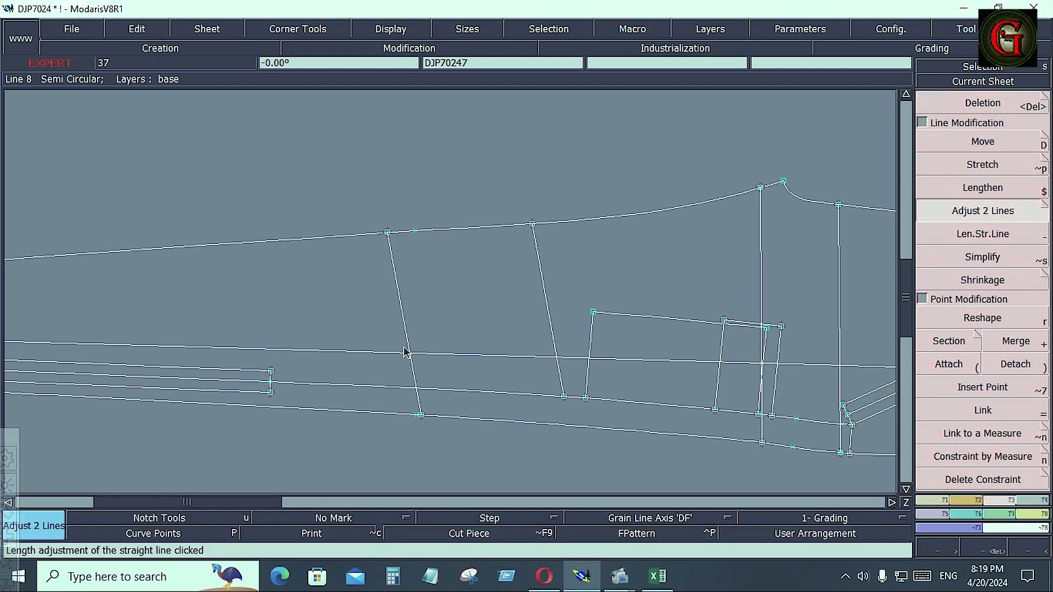
pyautogui.click(406, 338)
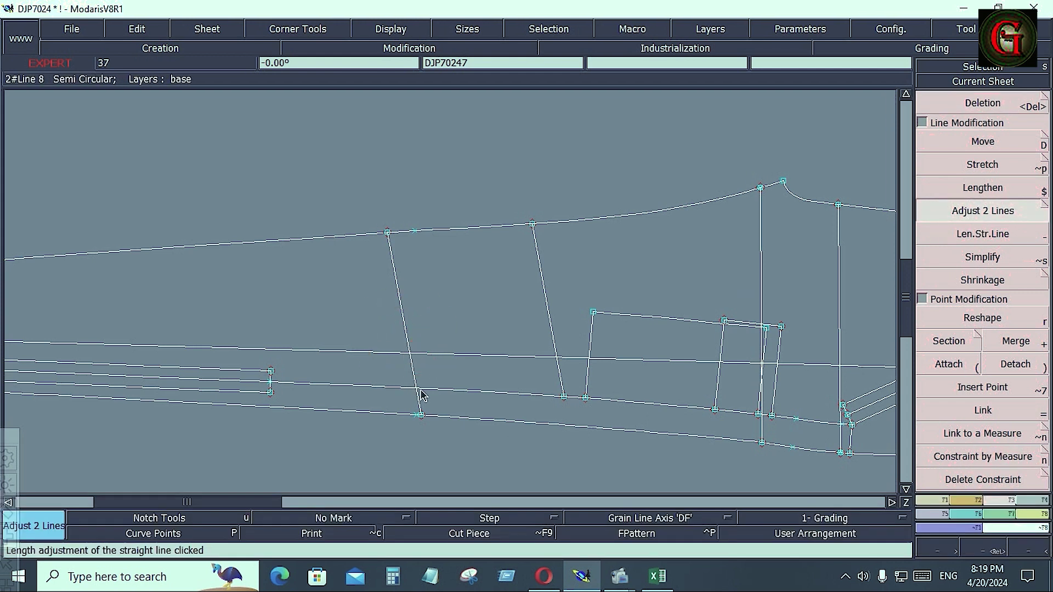
pyautogui.click(421, 390)
pyautogui.click(398, 296)
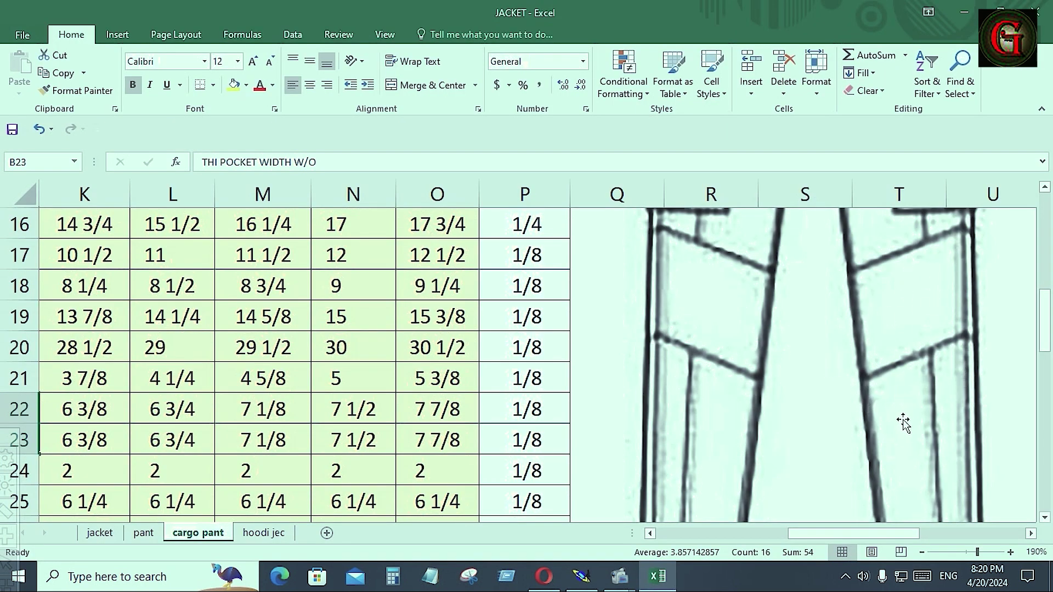
# Step: Examine the cargo pant sketches and measurement chart in Excel, focusing on the front panels and pockets, and return to Modaris
pyautogui.keyDown('ctrl'); pyautogui.scroll(-7, 905, 418); pyautogui.keyUp('ctrl')
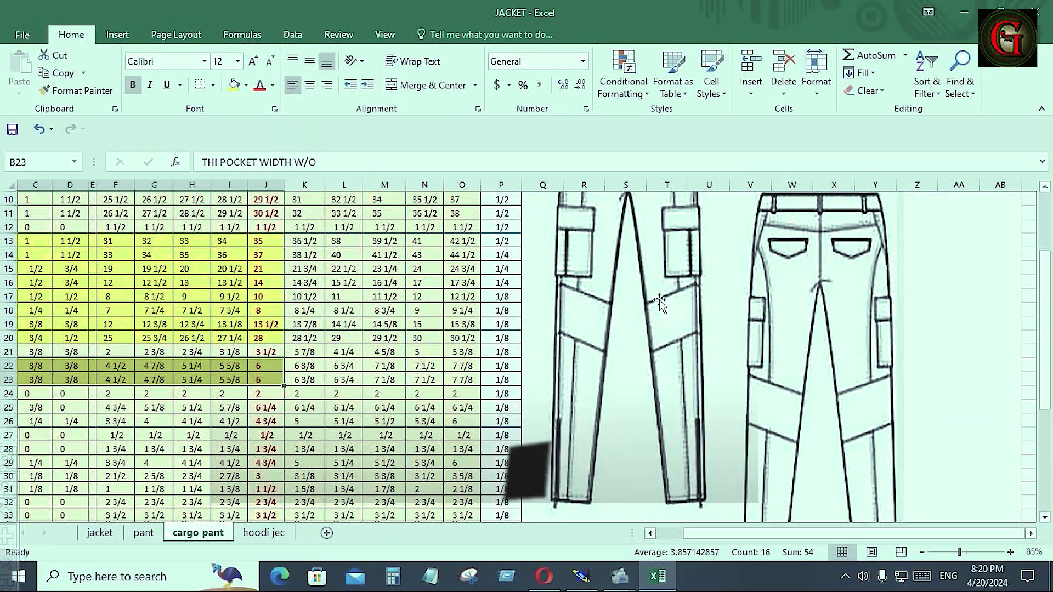
pyautogui.scroll(1, 661, 344)
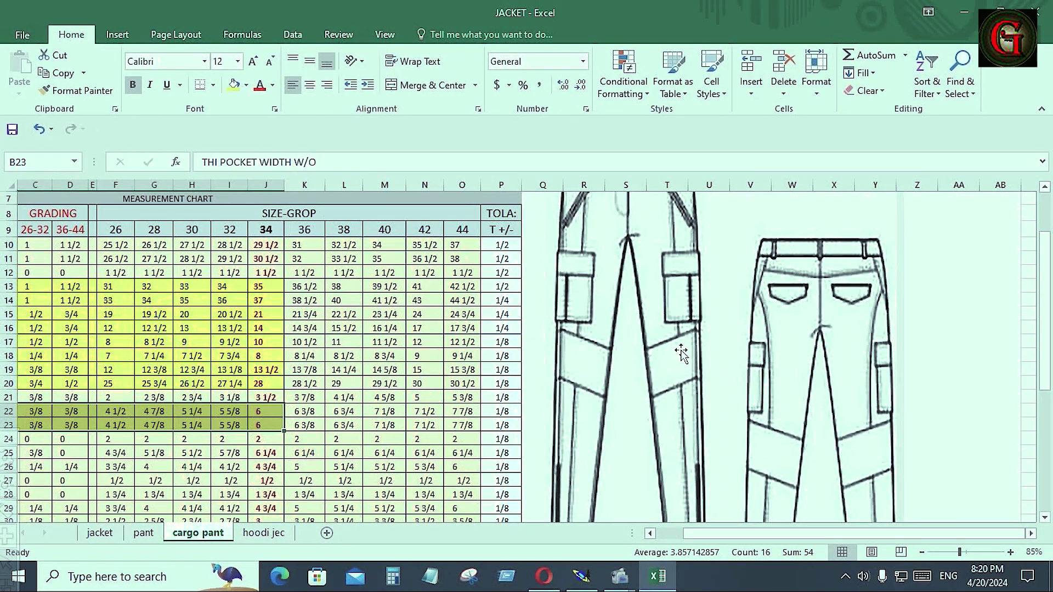
pyautogui.scroll(2, 680, 354)
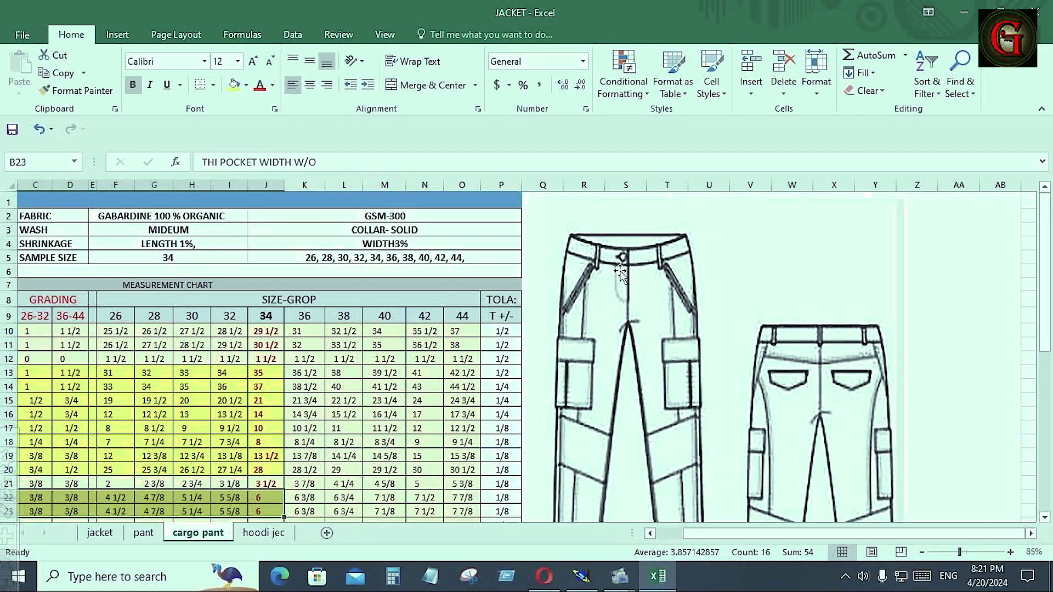
pyautogui.click(581, 576)
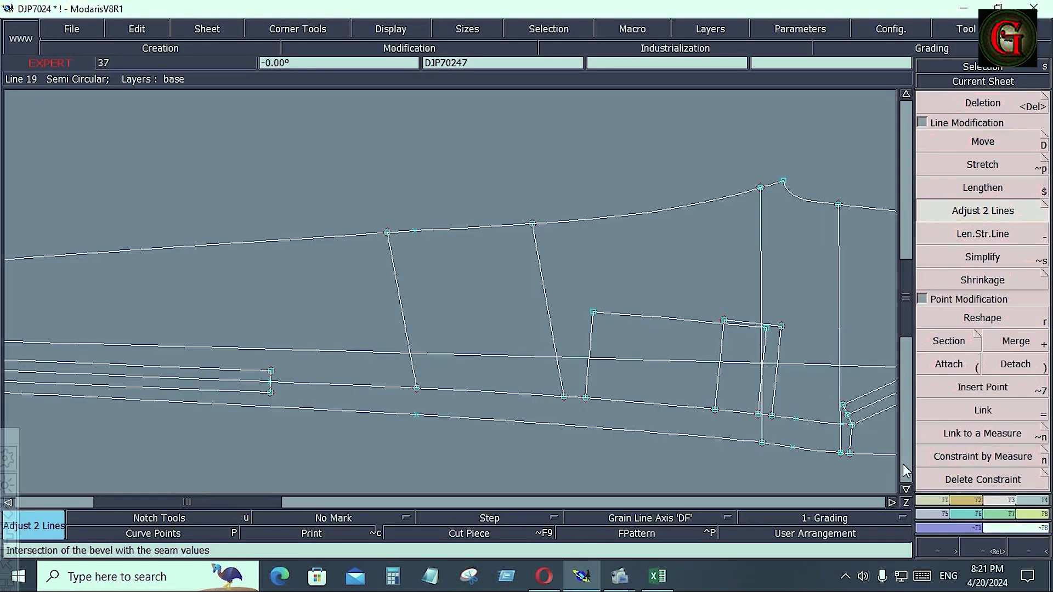
# Step: Try to create a parallel of the slanted front pocket opening line at a distance of 3 inches, and undo it
pyautogui.click(892, 503)
pyautogui.click(892, 503)
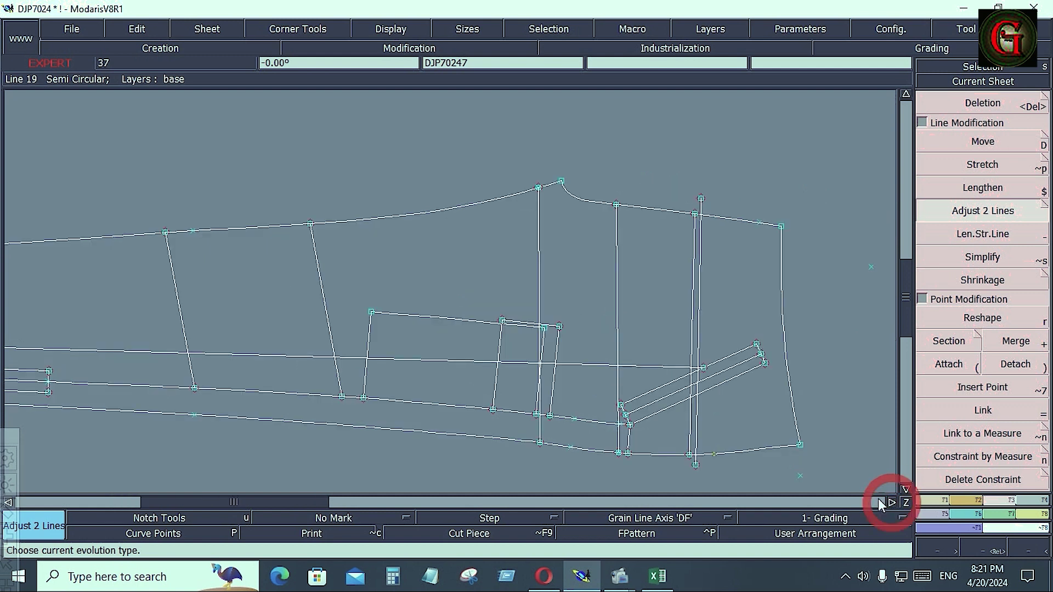
pyautogui.press('Return')
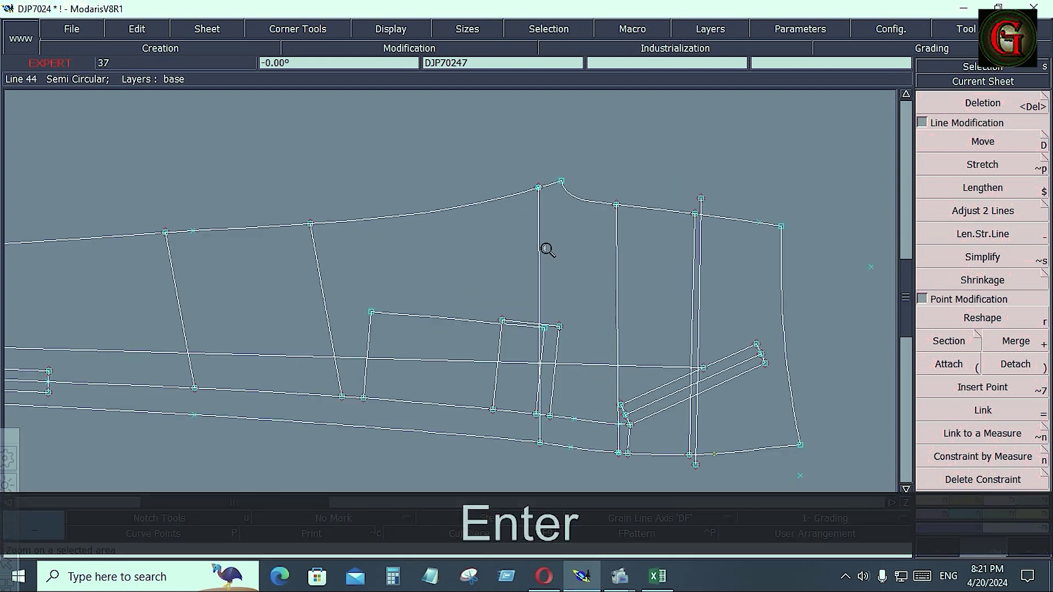
pyautogui.moveTo(782, 477); pyautogui.dragTo(795, 471)
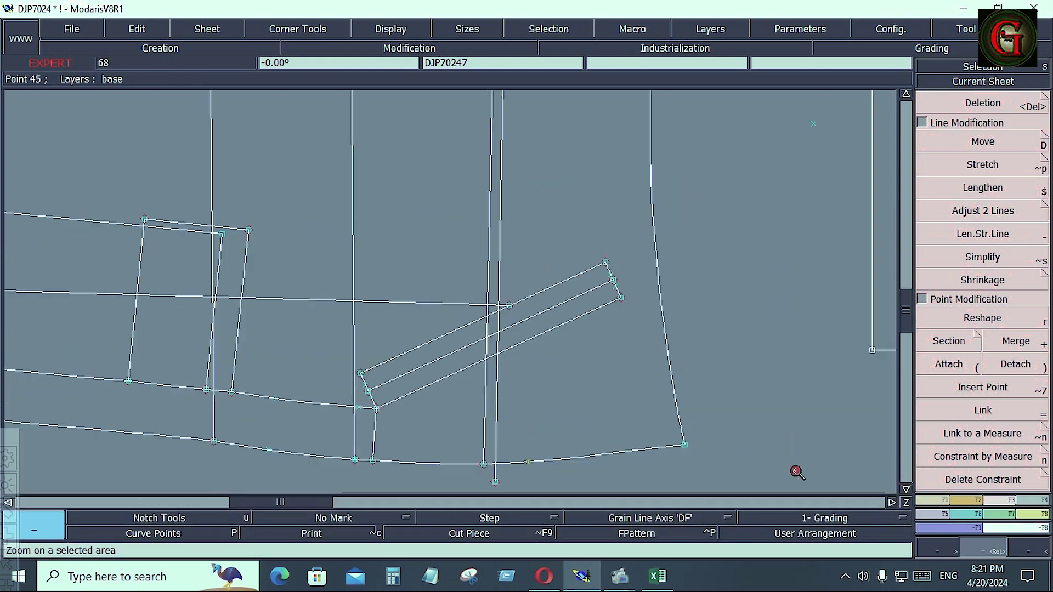
pyautogui.press('z')
pyautogui.press('F1')
pyautogui.click(982, 387)
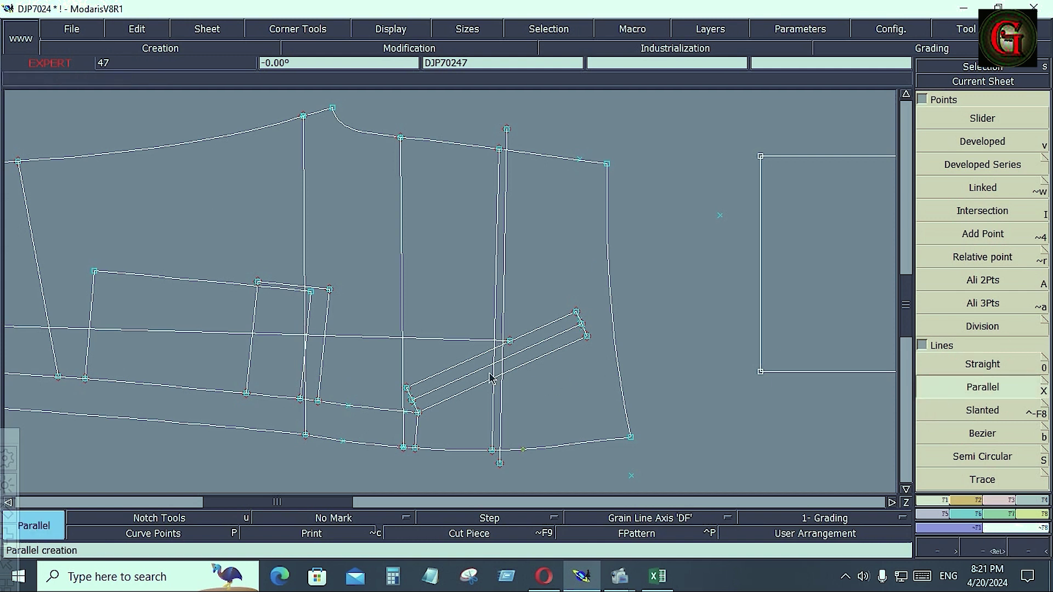
pyautogui.click(470, 364)
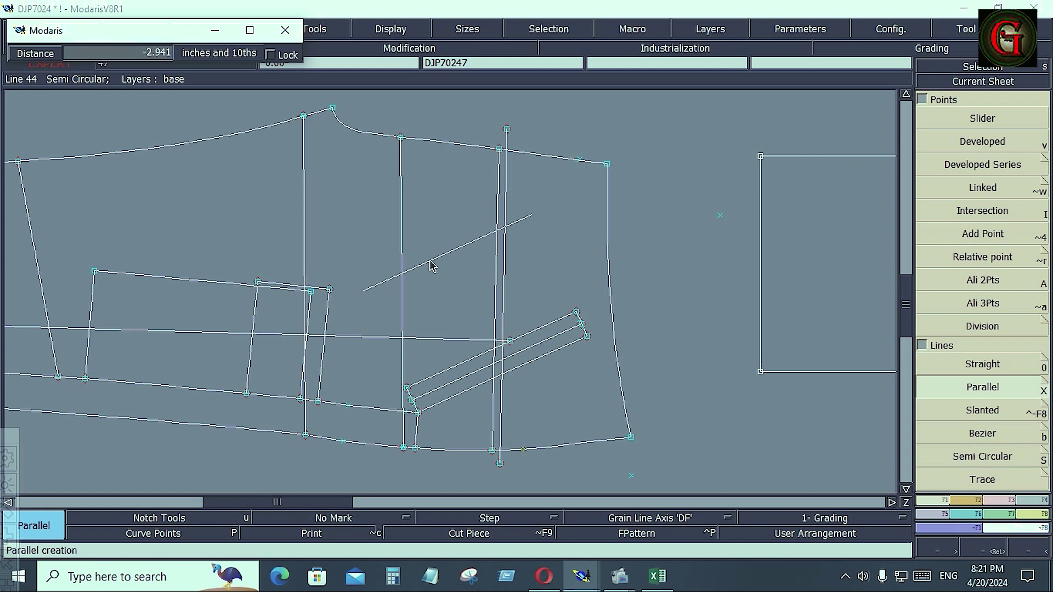
pyautogui.press('Down')
pyautogui.write('3')
pyautogui.press('Return')
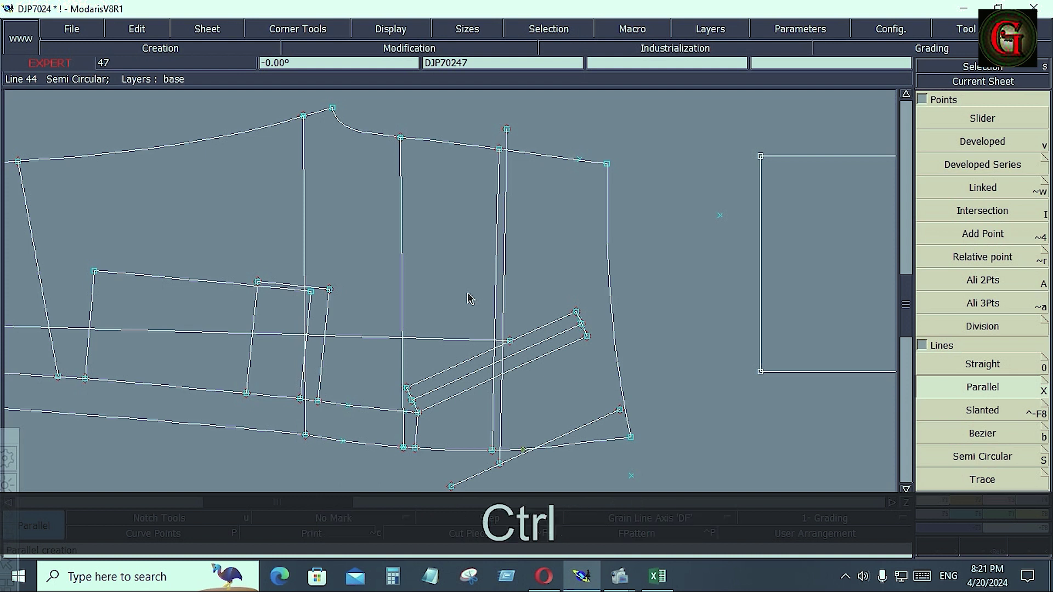
pyautogui.hotkey('ctrl', 'z')
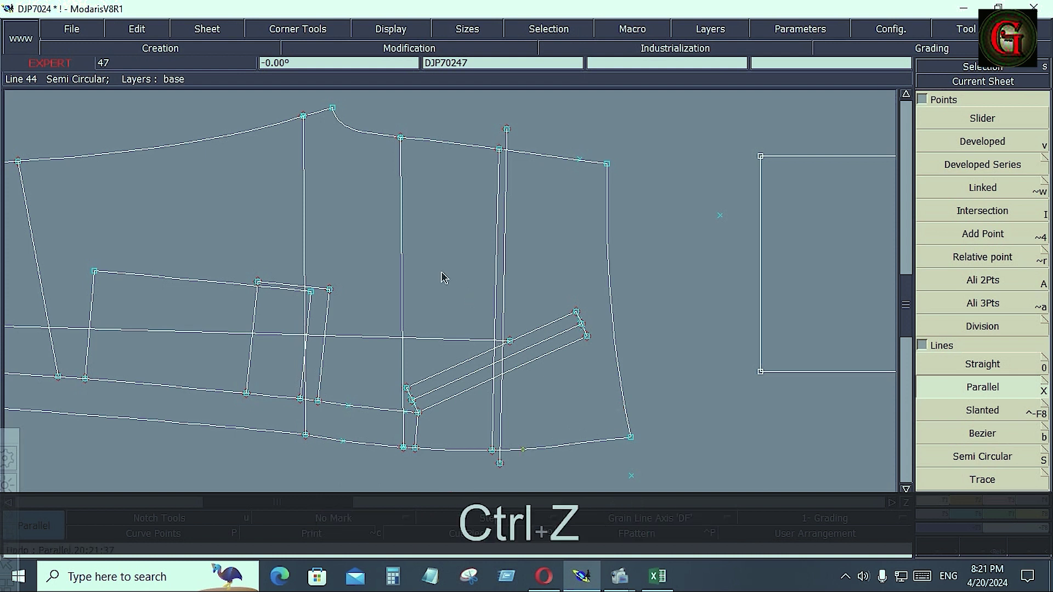
# Step: Create a parallel of the slanted front pocket opening line at a distance of -3 inches, inside the front
pyautogui.click(456, 366)
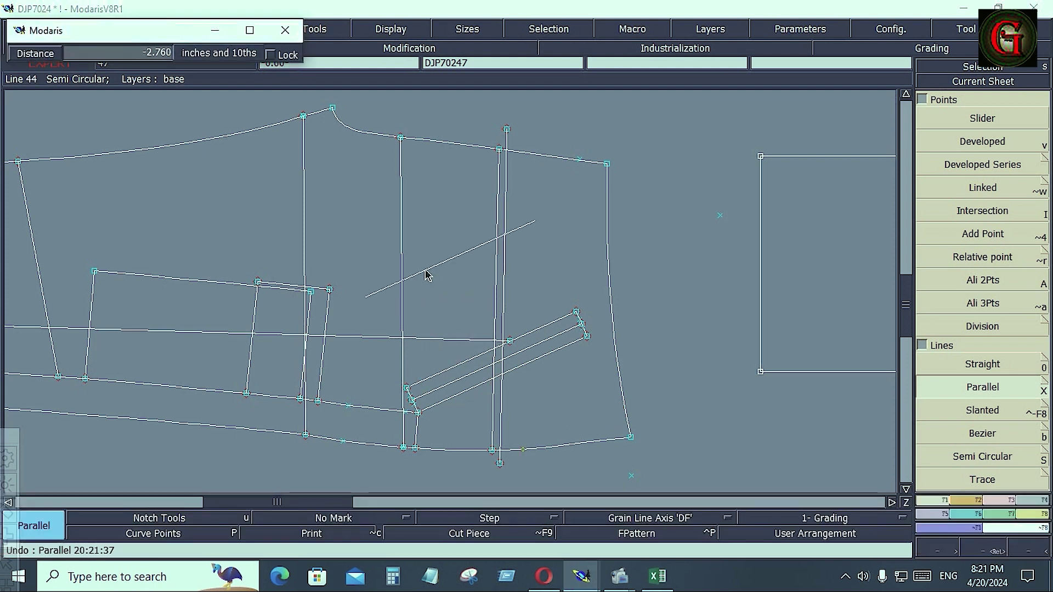
pyautogui.press('Down')
pyautogui.write('-3')
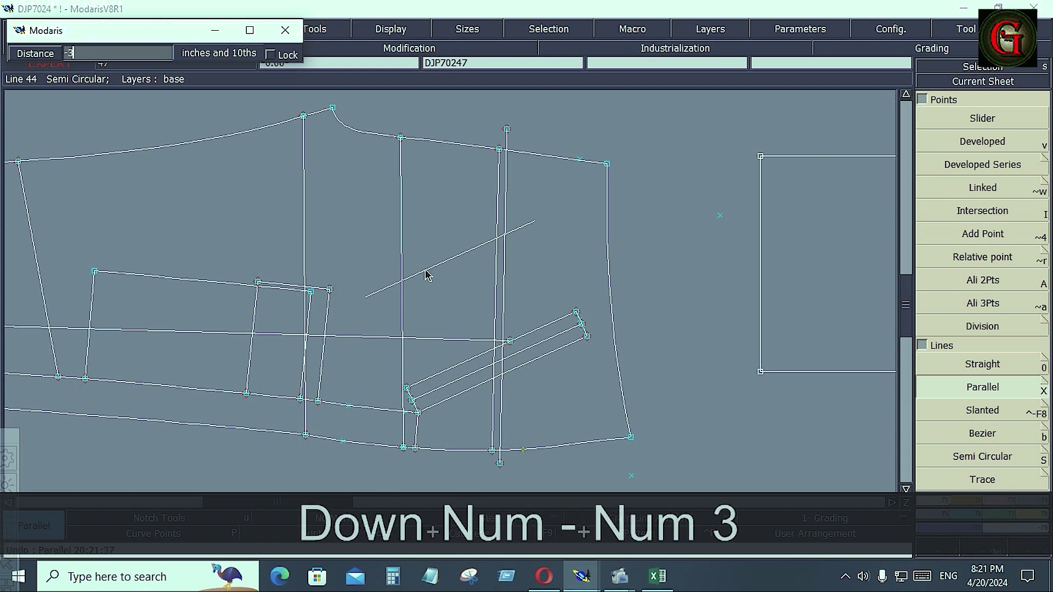
pyautogui.press('Return')
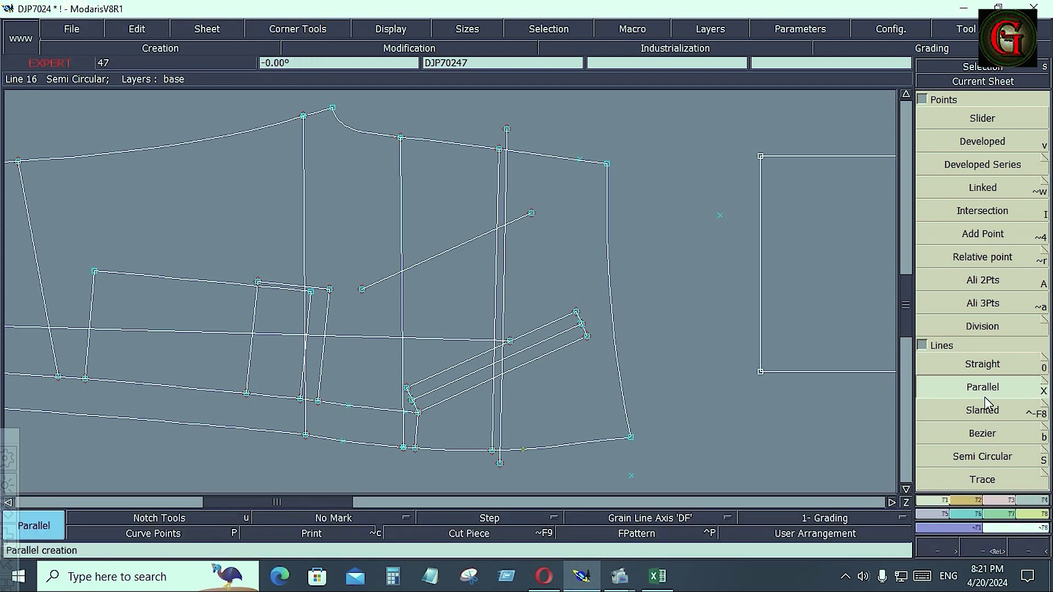
# Step: Draw a Bezier line with dl 8.5 inches from the waist edge down into the front, passing the pocket parallel's upper end
pyautogui.click(985, 433)
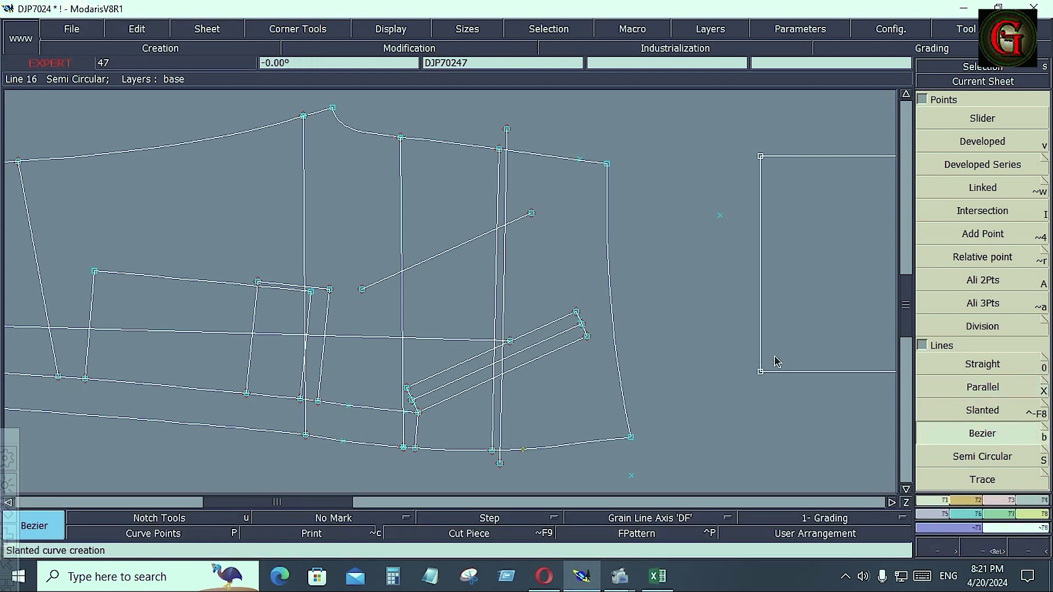
pyautogui.click(607, 217)
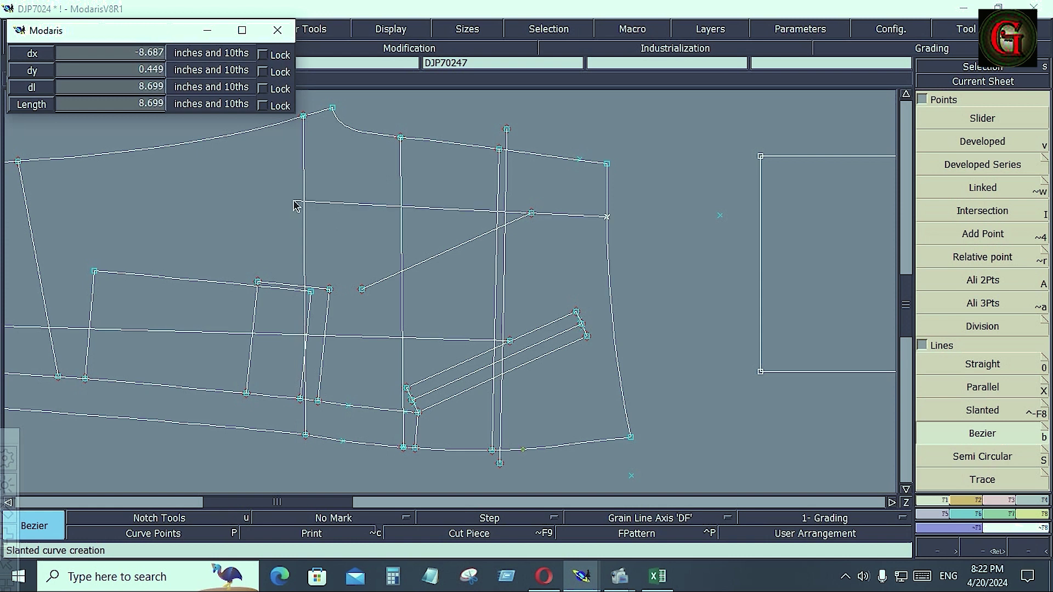
pyautogui.click(80, 86)
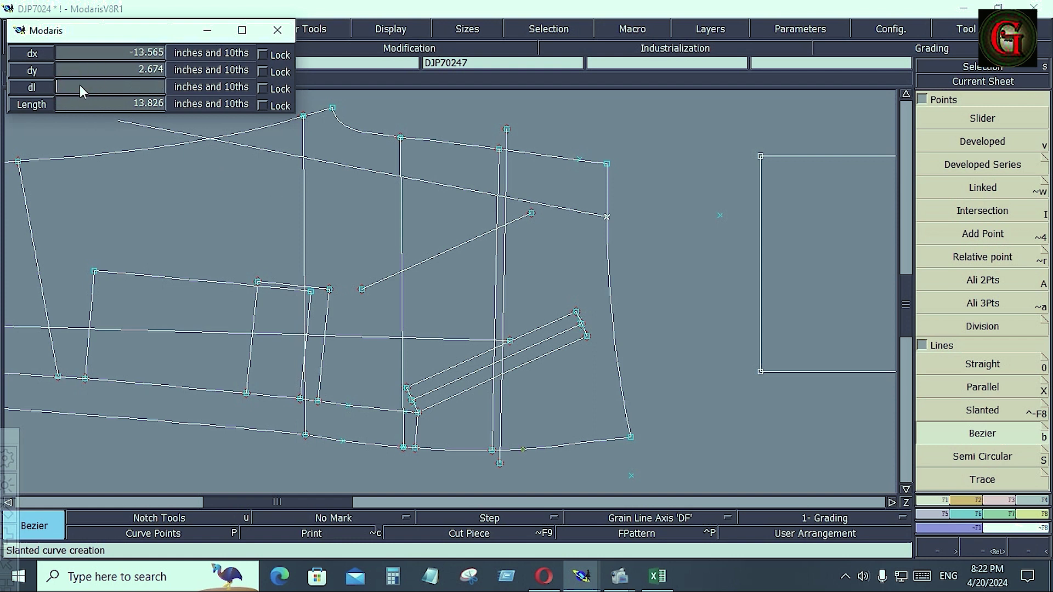
pyautogui.write('8.5')
pyautogui.press('Return')
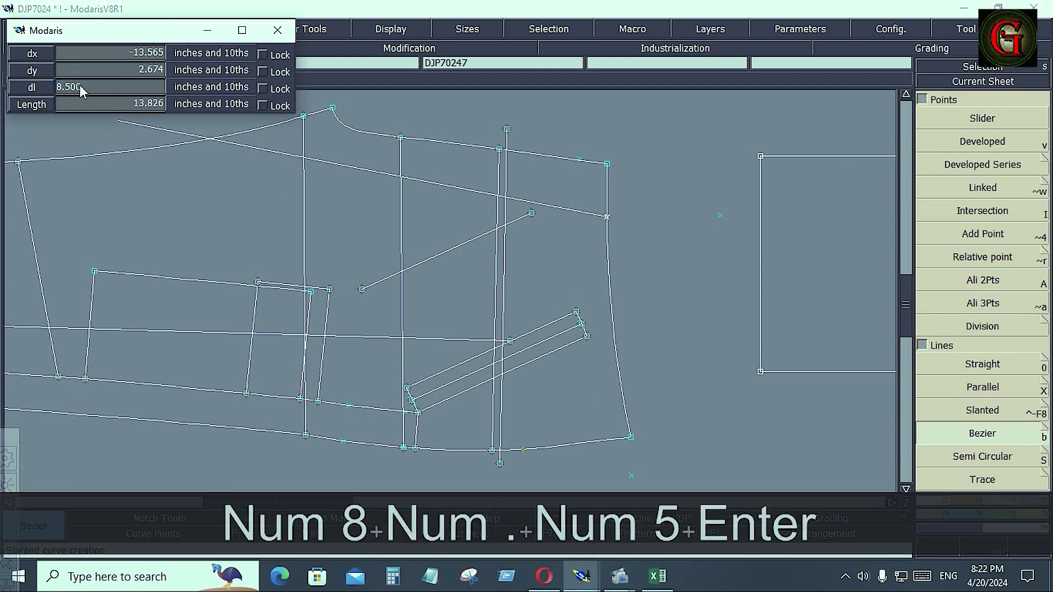
pyautogui.click(413, 214)
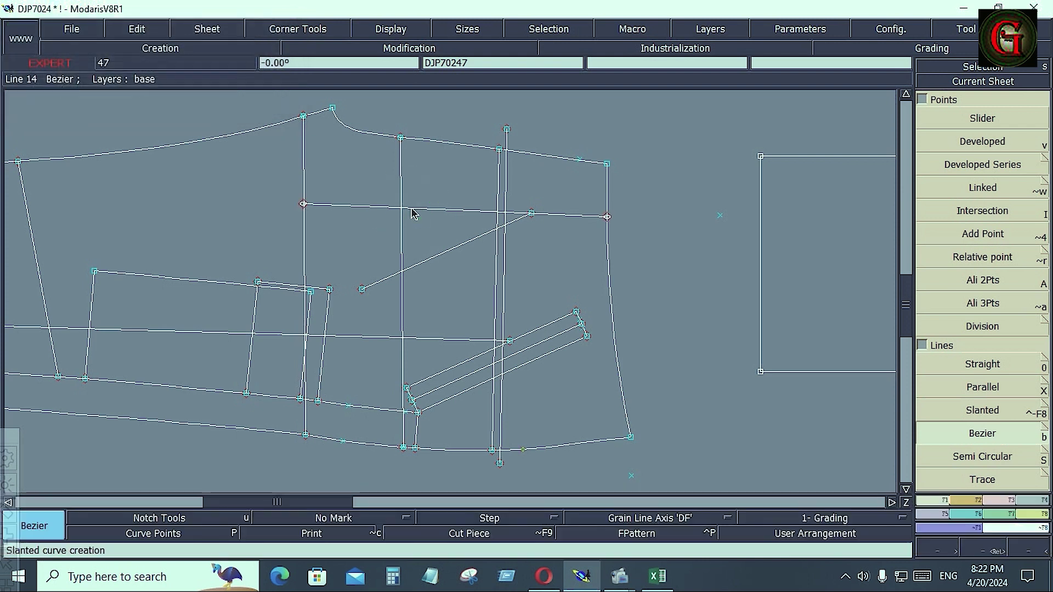
# Step: Try to place a Developed point on the side outline, starting from the lower end of the pocket opening, and undo it
pyautogui.hotkey('shift', 's')
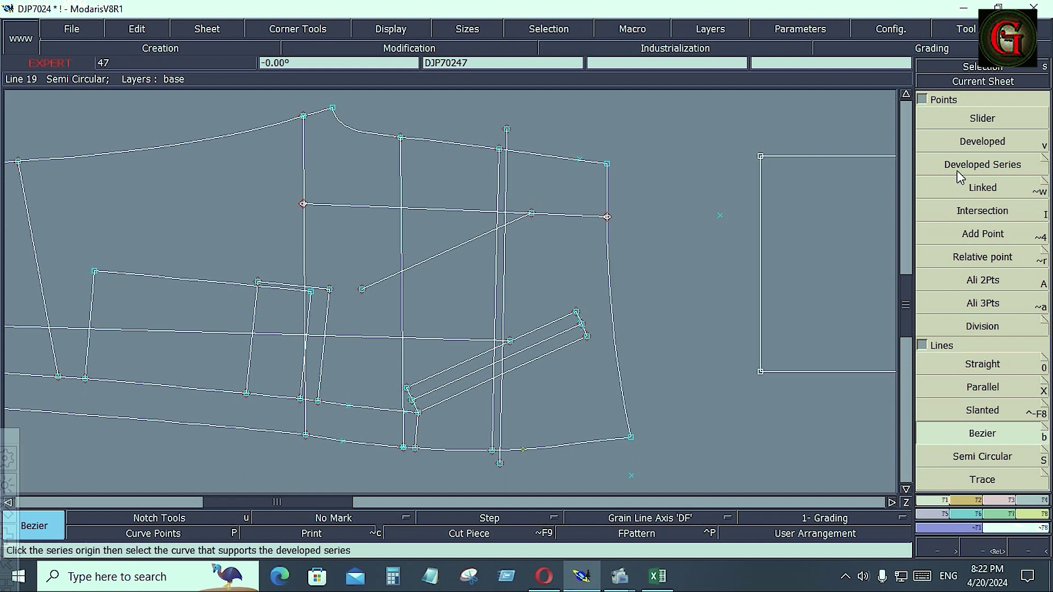
pyautogui.click(965, 143)
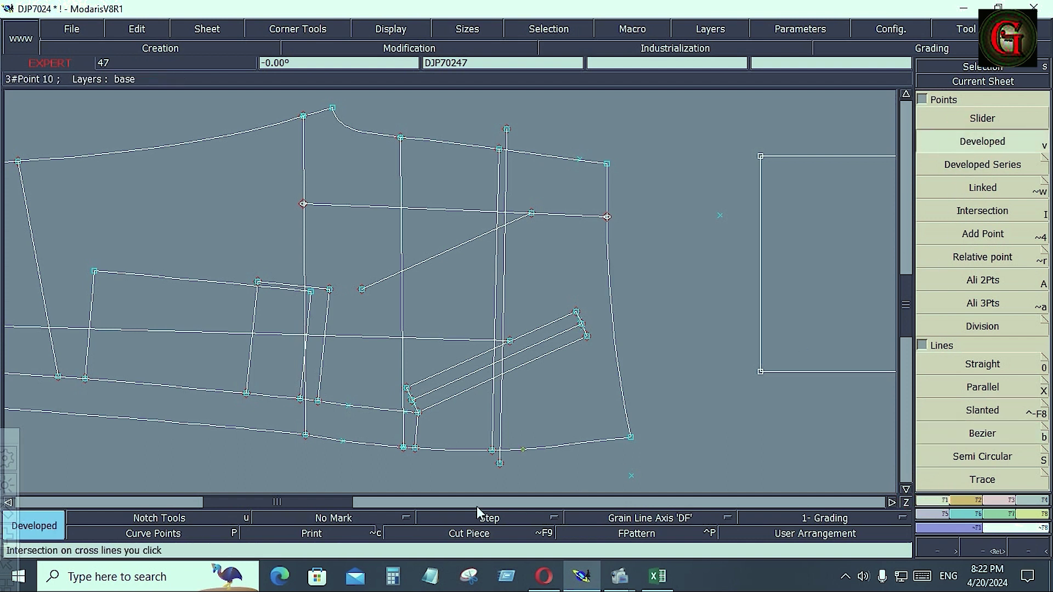
pyautogui.click(416, 451)
pyautogui.press('space')
pyautogui.press('space')
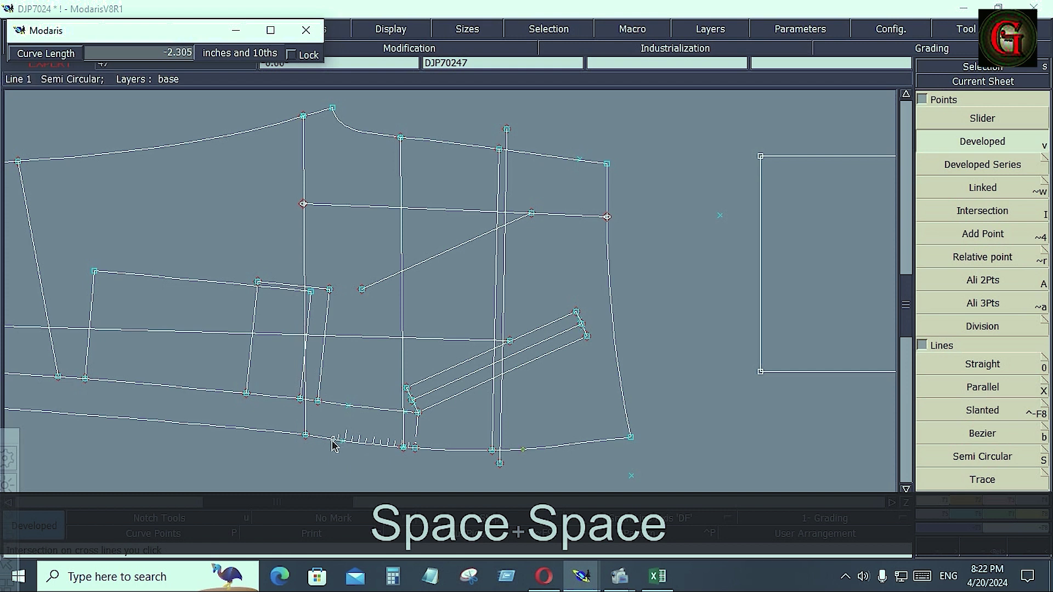
pyautogui.click(346, 447)
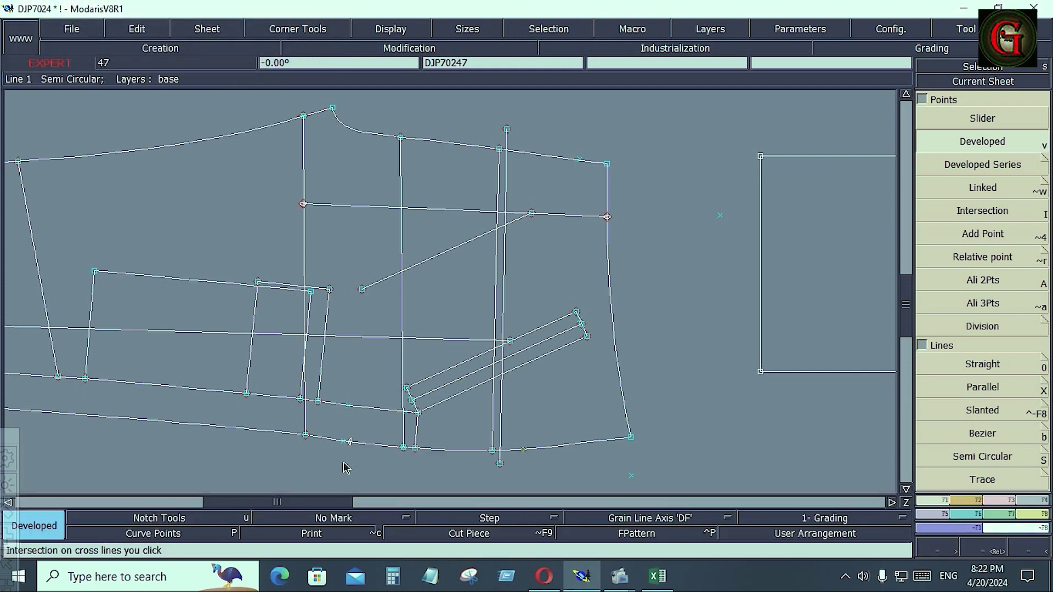
pyautogui.hotkey('ctrl', 'z')
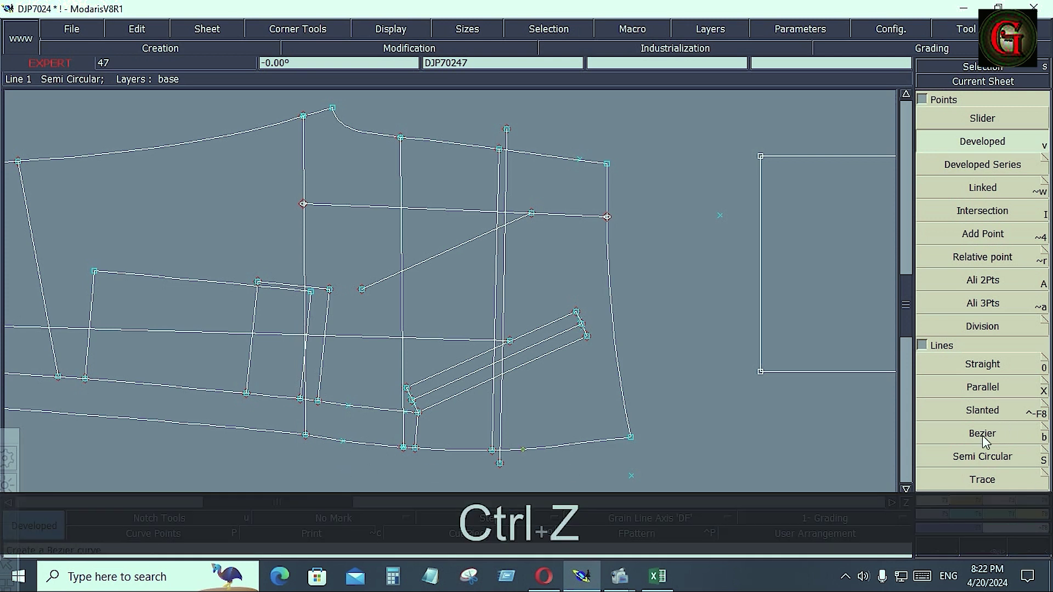
# Step: Draw a Bezier line from the point on the side outline below the pocket opening to the lower end of the 8.5-inch pocket bag line
pyautogui.click(984, 439)
pyautogui.click(343, 440)
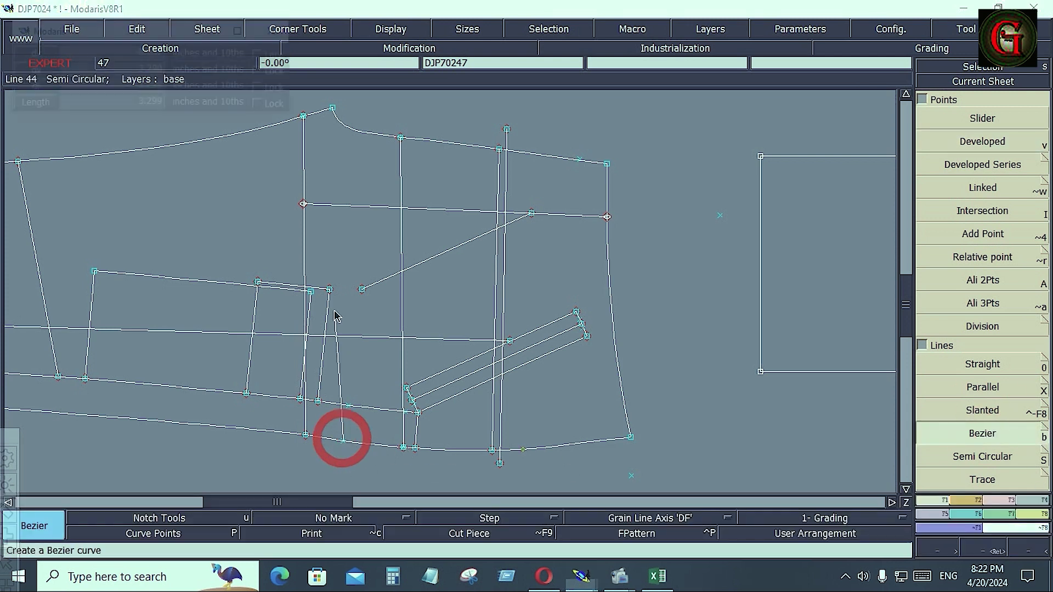
pyautogui.click(303, 205)
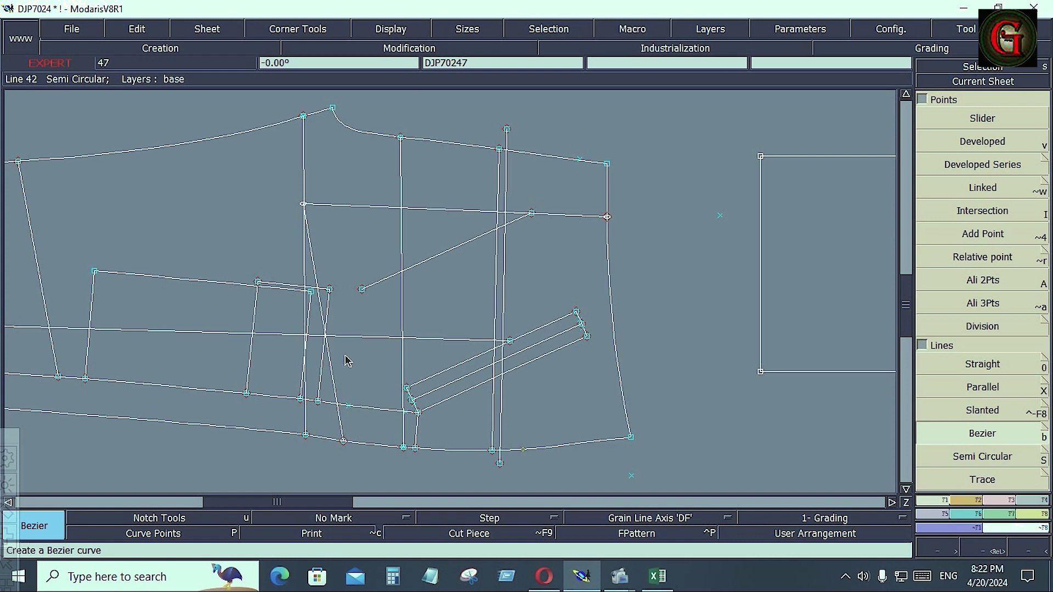
pyautogui.press('Return')
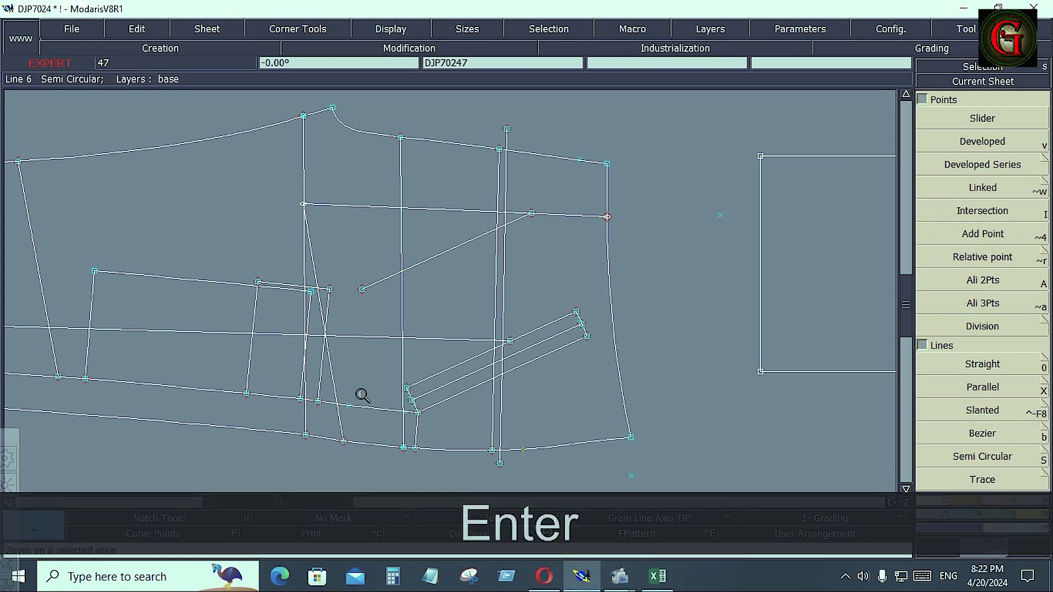
# Step: Show the curve handles and reshape the new Bezier line into a smooth S-curve for the pocket bag's lower edge
pyautogui.moveTo(260, 186); pyautogui.dragTo(384, 480)
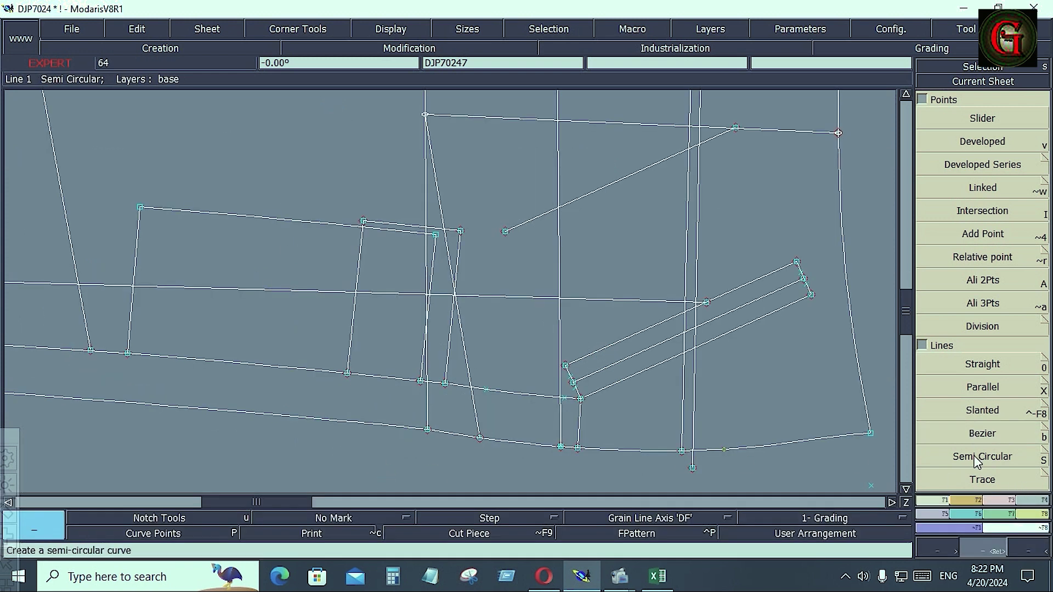
pyautogui.click(391, 29)
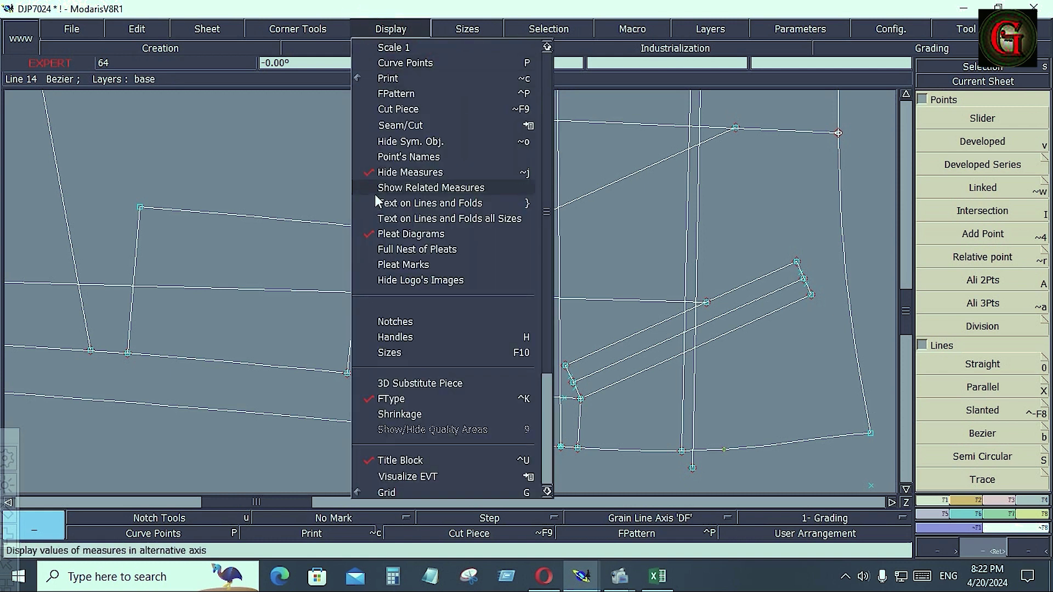
pyautogui.click(393, 337)
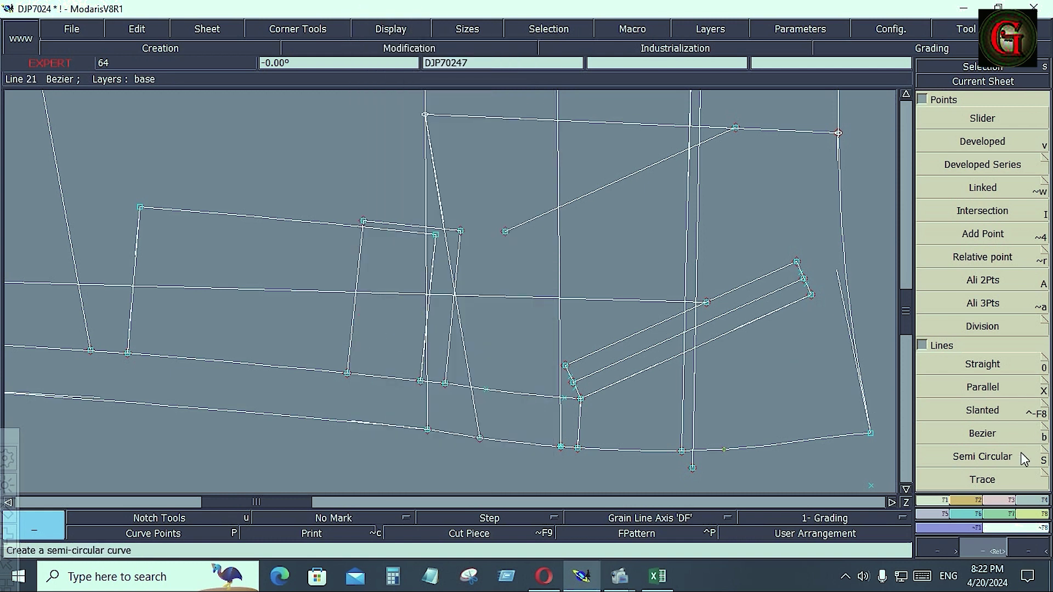
pyautogui.click(1002, 500)
pyautogui.click(982, 318)
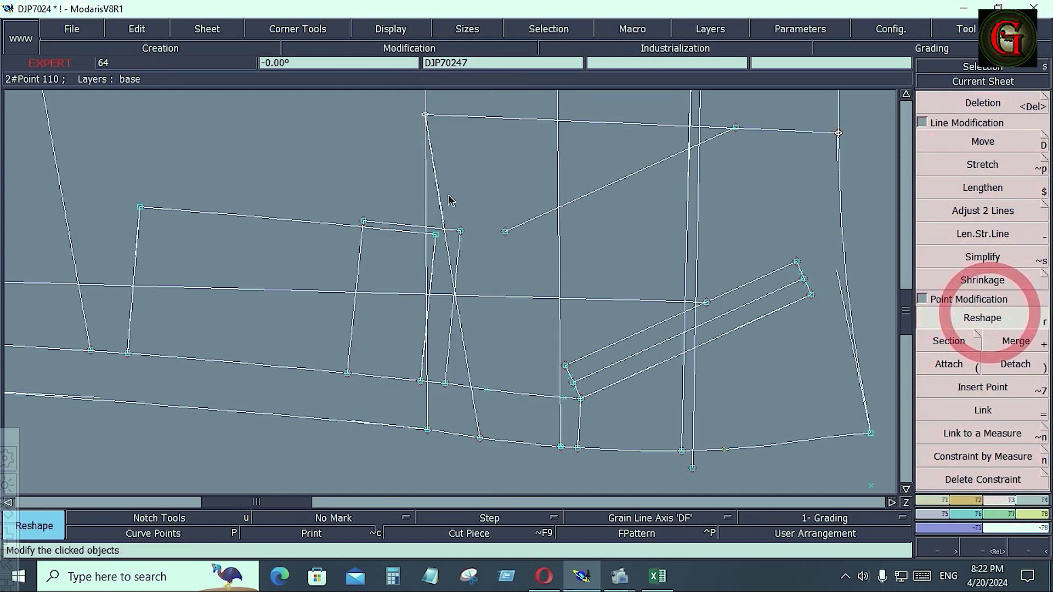
pyautogui.click(442, 207)
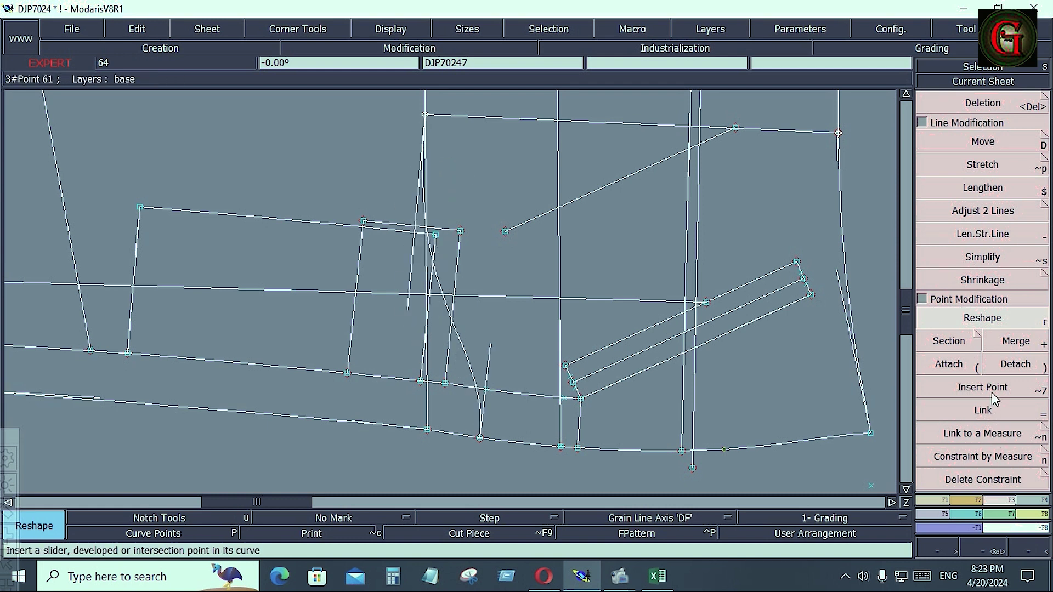
# Step: Insert the two end points of the 8.5-inch pocket bag line into their curves, and delete the slanted parallel of the pocket opening
pyautogui.click(990, 390)
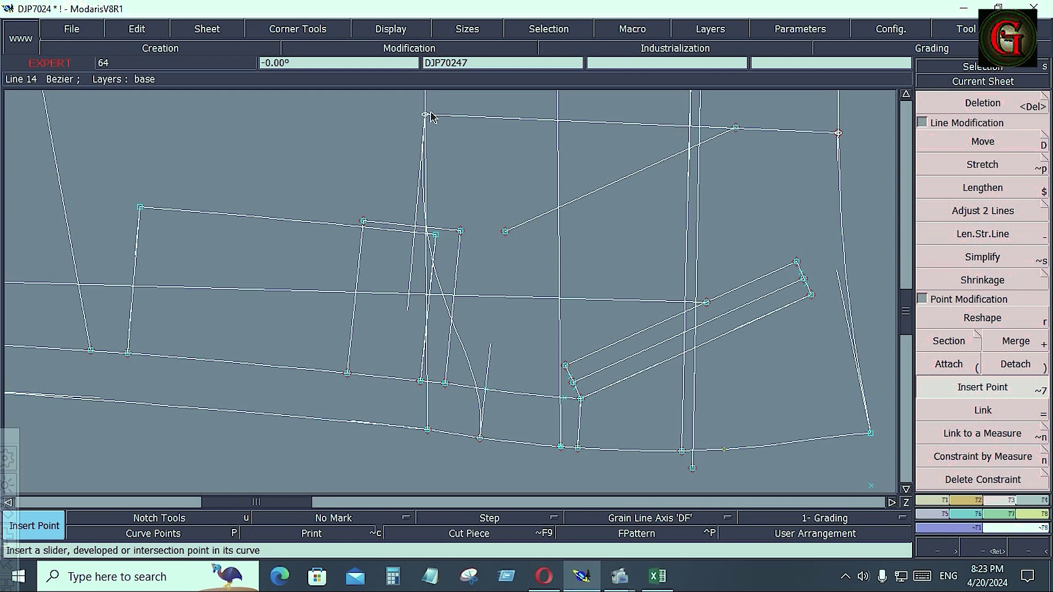
pyautogui.click(426, 116)
pyautogui.click(525, 149)
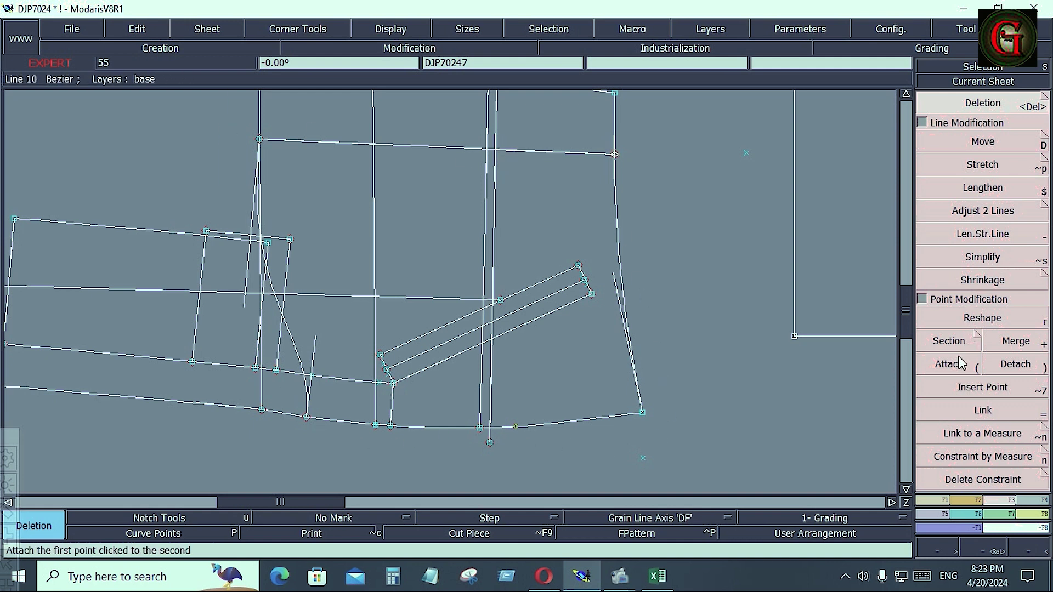
pyautogui.click(1002, 390)
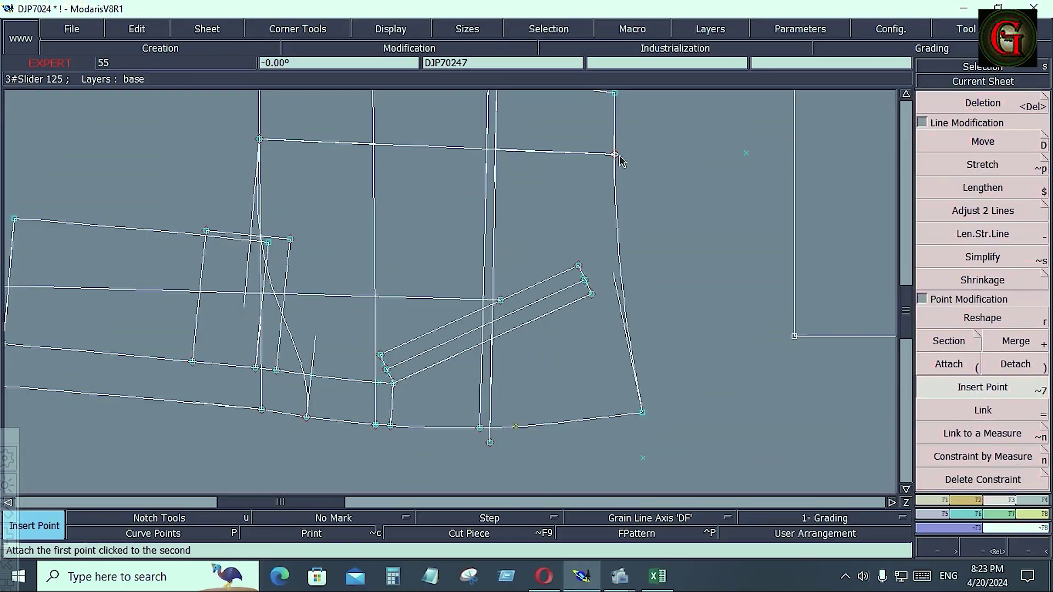
pyautogui.click(616, 155)
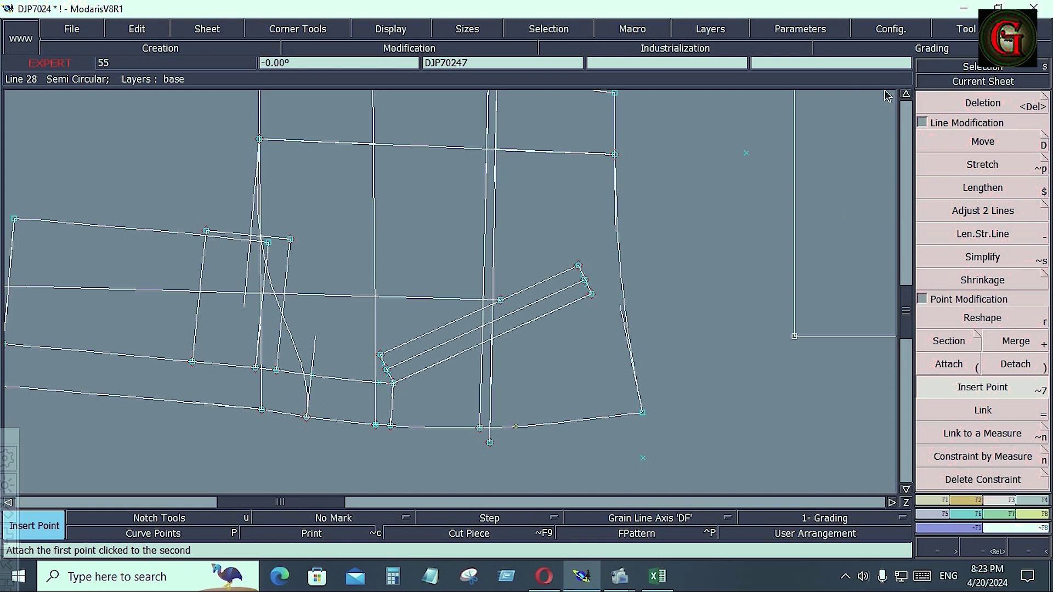
# Step: Switch to the Excel measurement chart and fill the BONE HEIGHT, LEG ZIPPER LENGTH and ZIPPER PLT WIDTH rows yellow
pyautogui.click(906, 94)
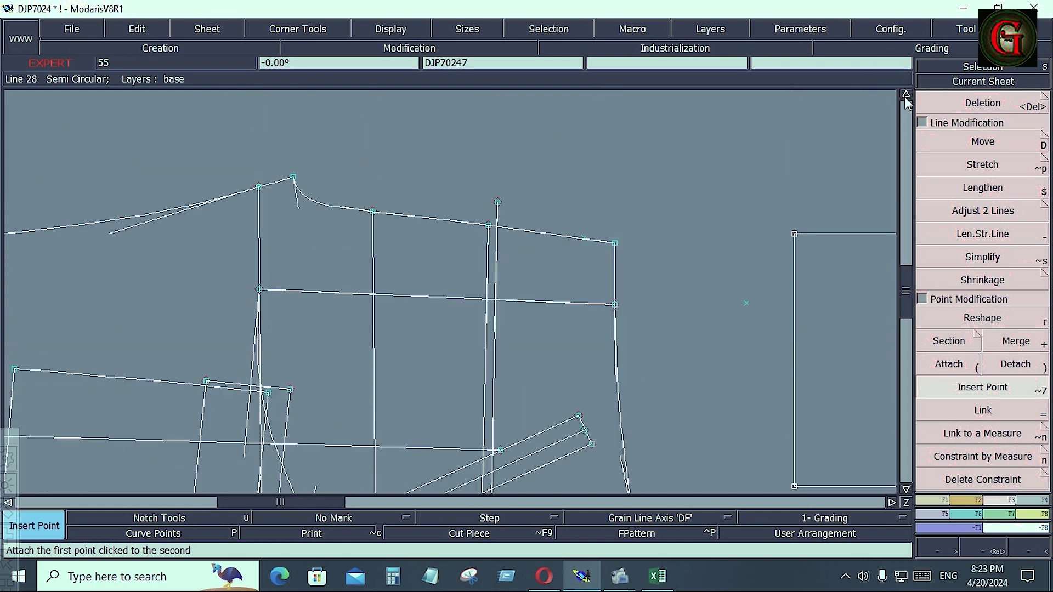
pyautogui.click(657, 576)
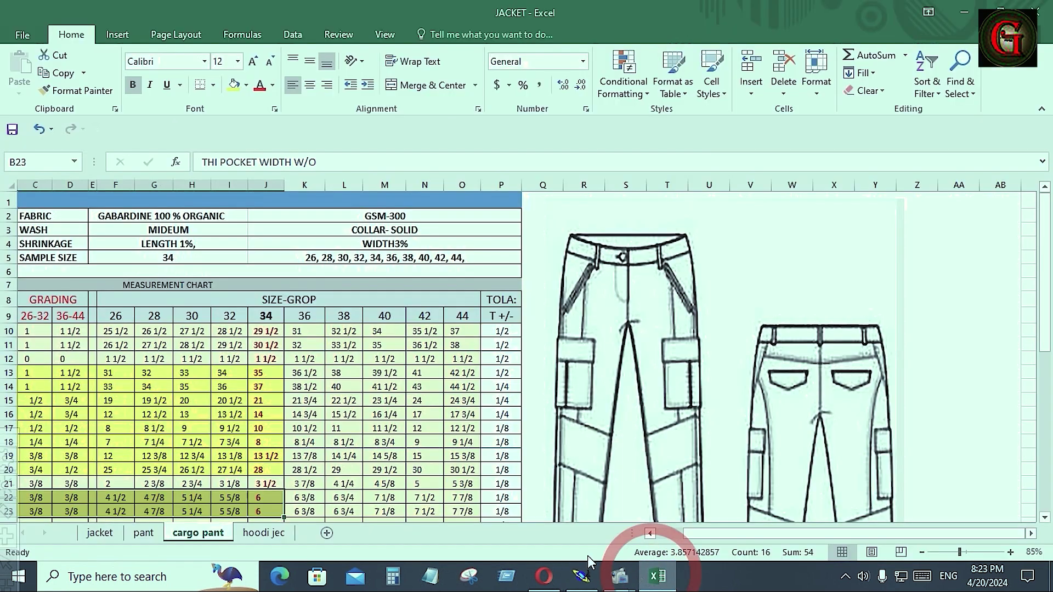
pyautogui.scroll(-8, 250, 439)
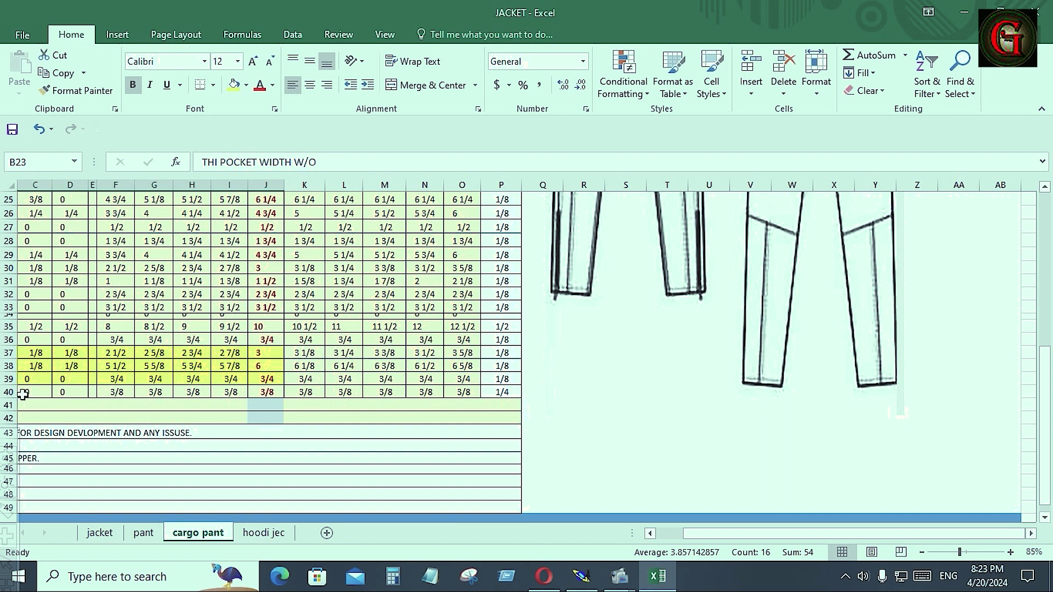
pyautogui.moveTo(23, 395); pyautogui.dragTo(277, 390)
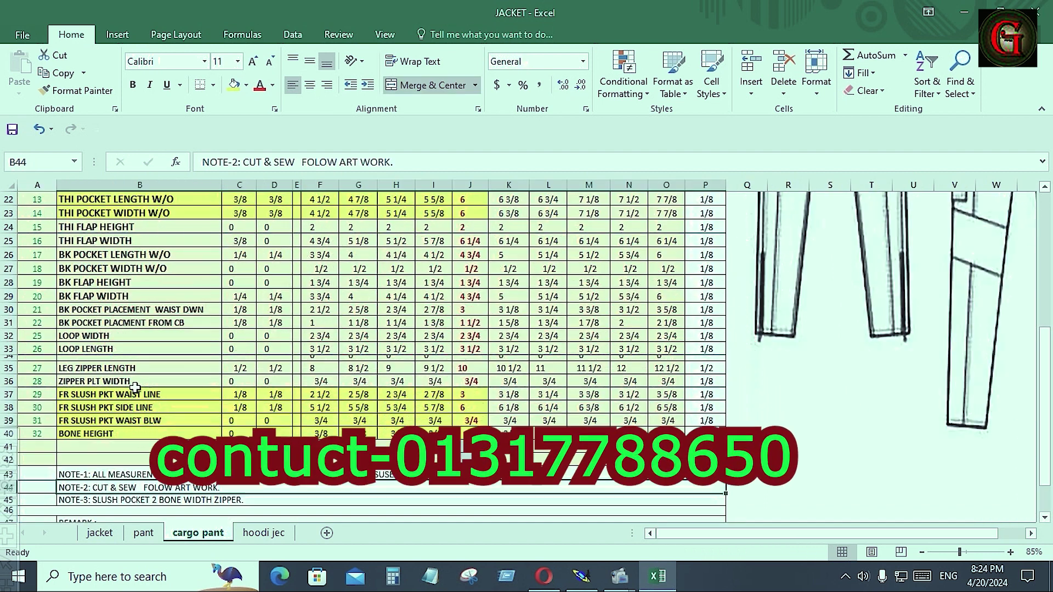
pyautogui.moveTo(65, 368); pyautogui.dragTo(471, 389)
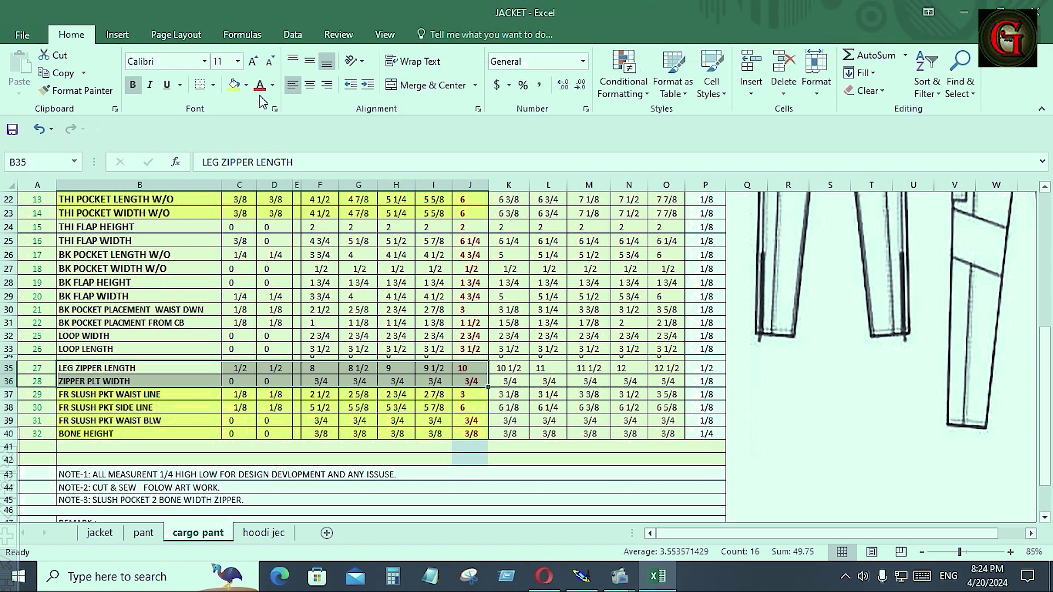
pyautogui.click(235, 84)
# Step: Switch back to Modaris and draw a rectangle 10 inches wide and 1.5 inches high above the front for the zipper placket
pyautogui.click(583, 576)
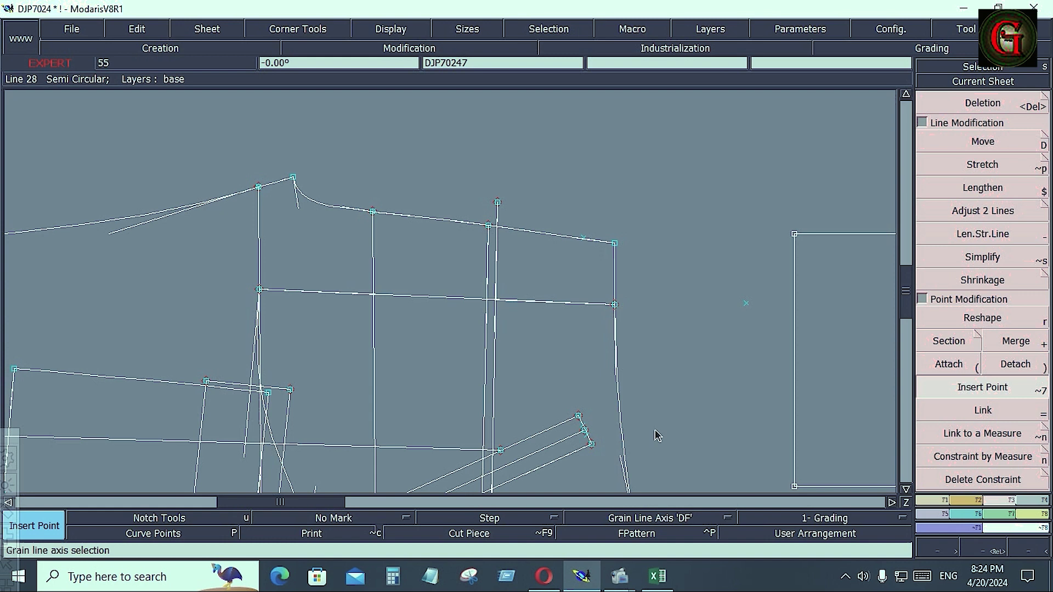
pyautogui.click(966, 500)
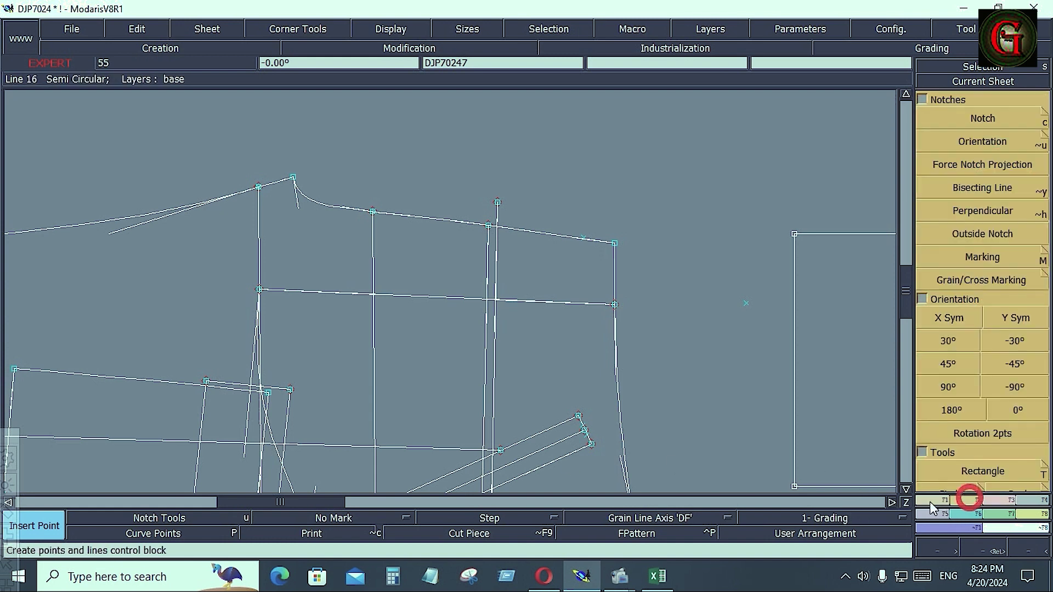
pyautogui.click(985, 470)
pyautogui.click(521, 146)
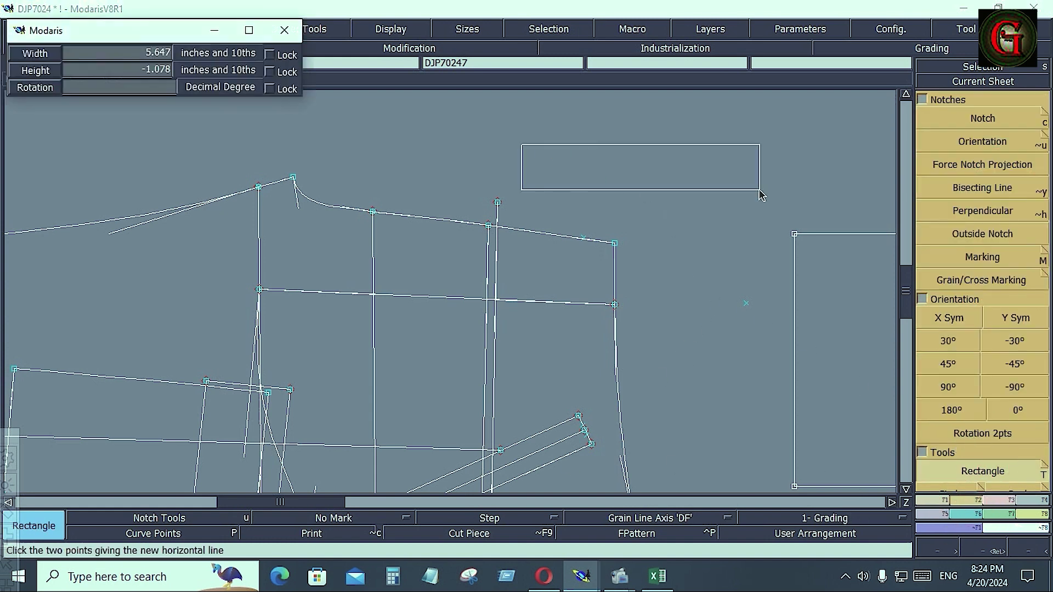
pyautogui.press('Down')
pyautogui.write('10')
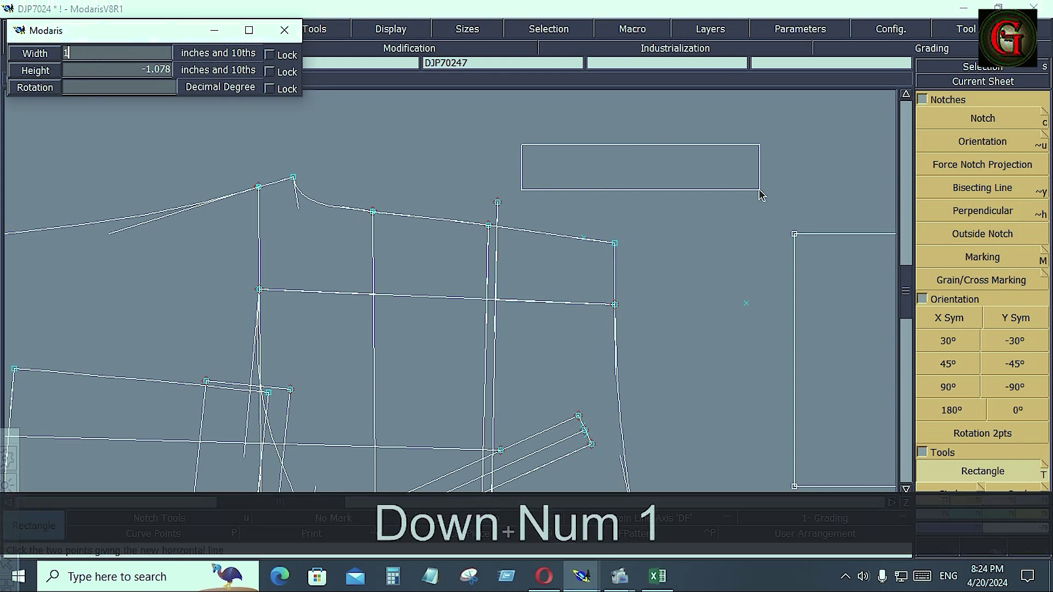
pyautogui.press('Down')
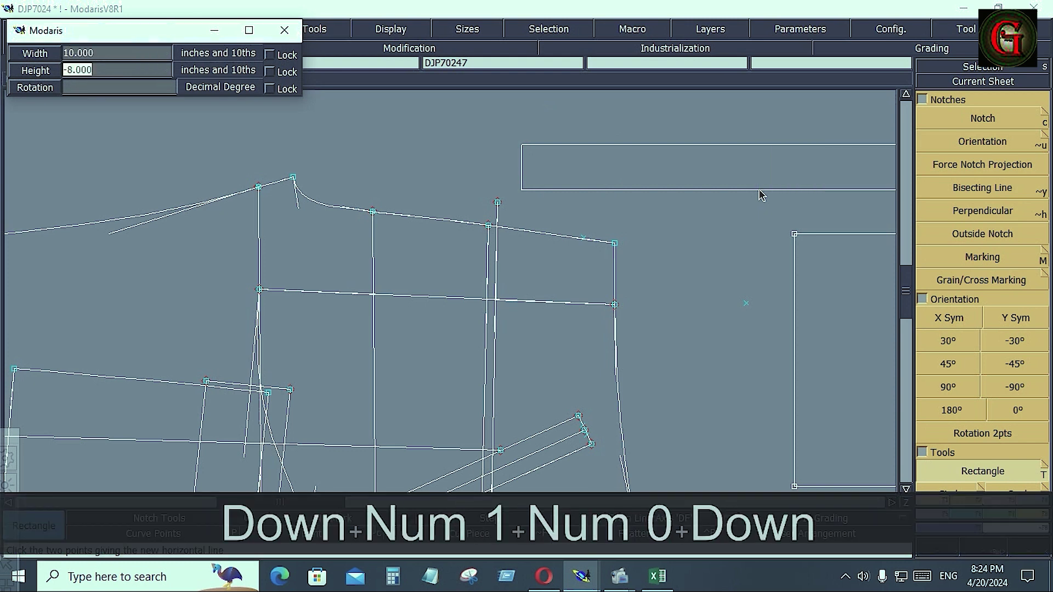
pyautogui.write('1.5')
pyautogui.press('Return')
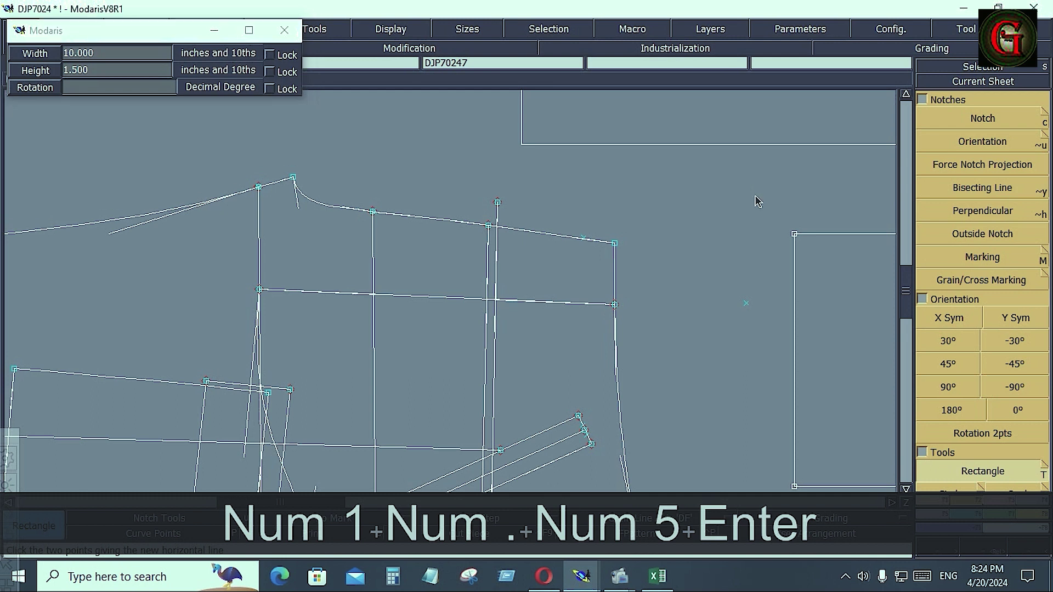
# Step: Extract the zipper placket rectangle as a new piece with the Seam tool
pyautogui.press('Home')
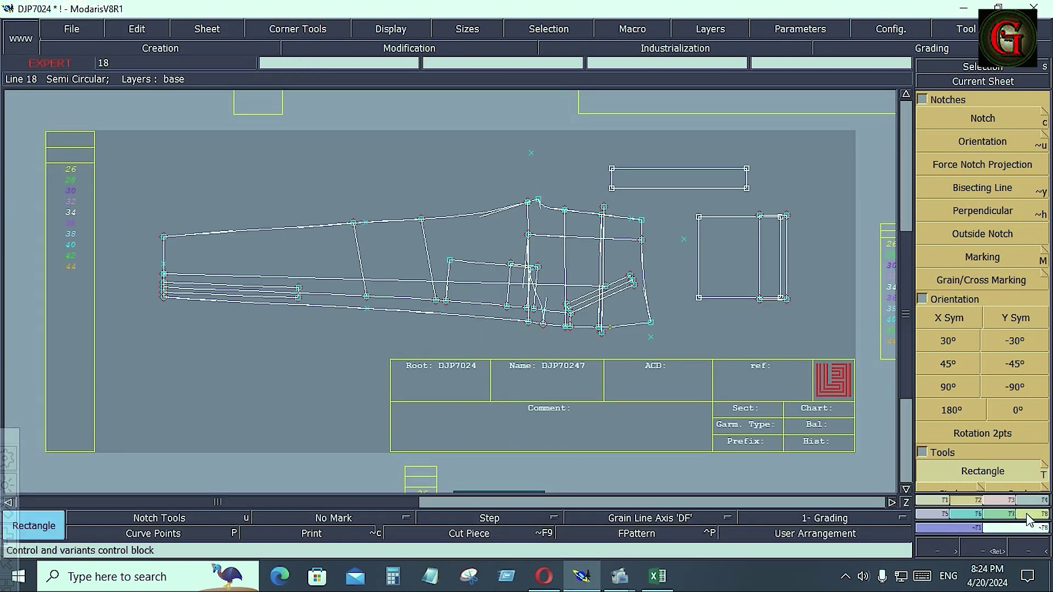
pyautogui.click(1032, 516)
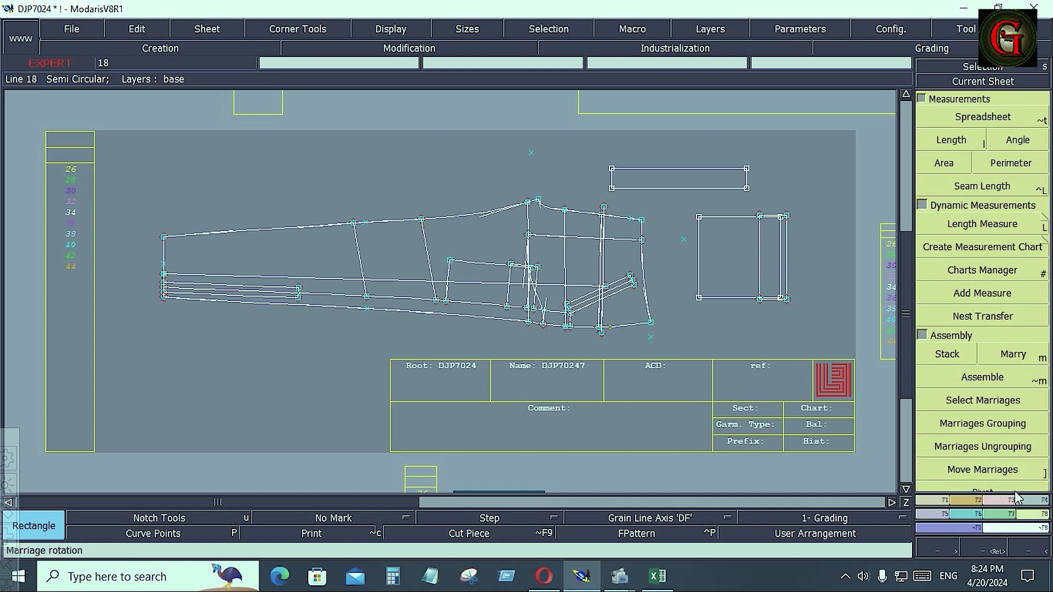
pyautogui.click(1036, 502)
pyautogui.click(957, 457)
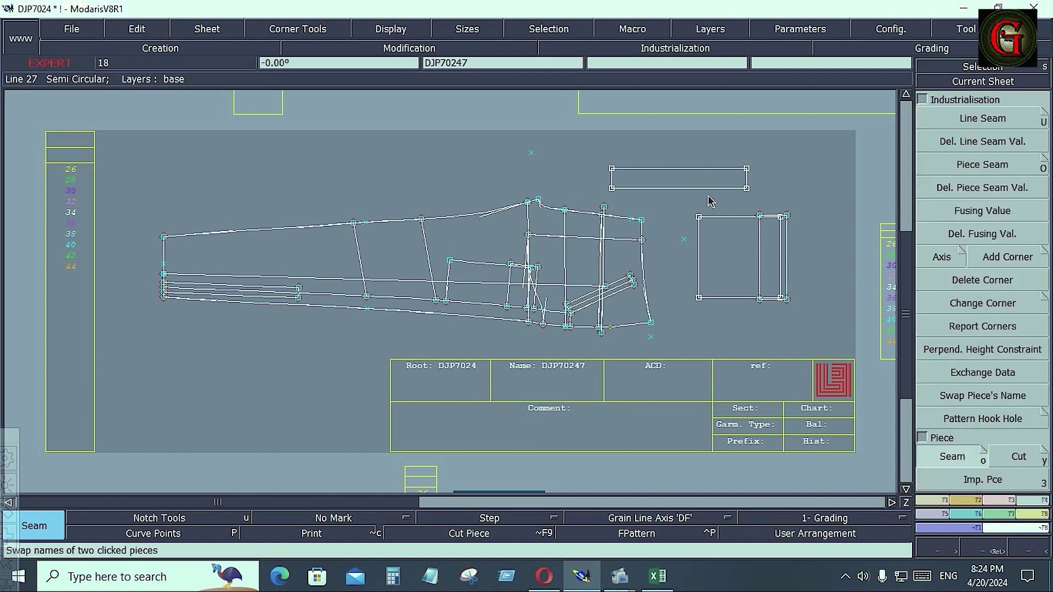
pyautogui.click(700, 181)
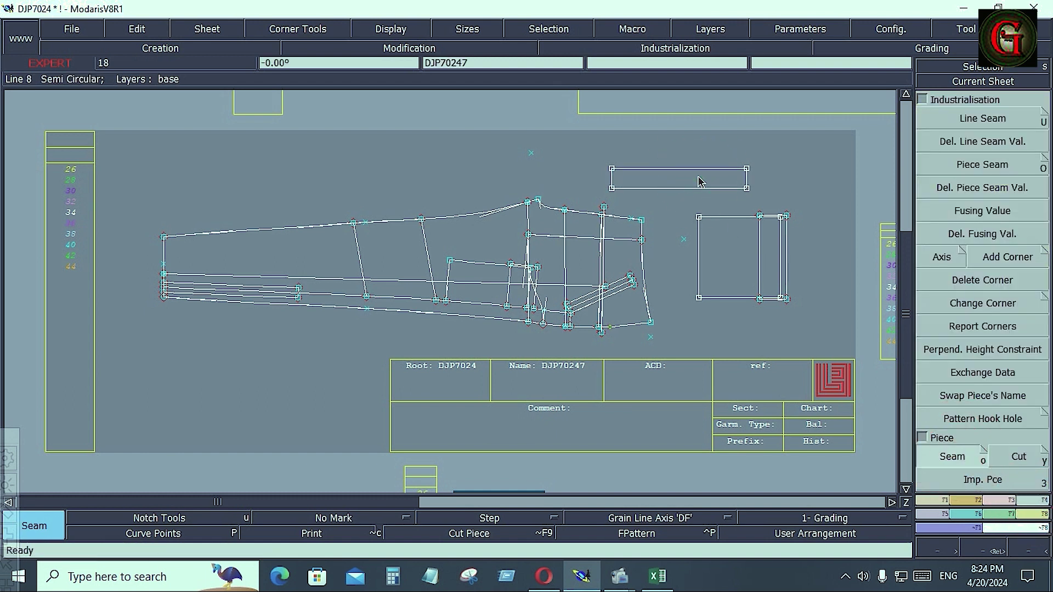
# Step: Apply a line seam of 0.4 inches at beginning and end to all four sides of the placket piece
pyautogui.press('j')
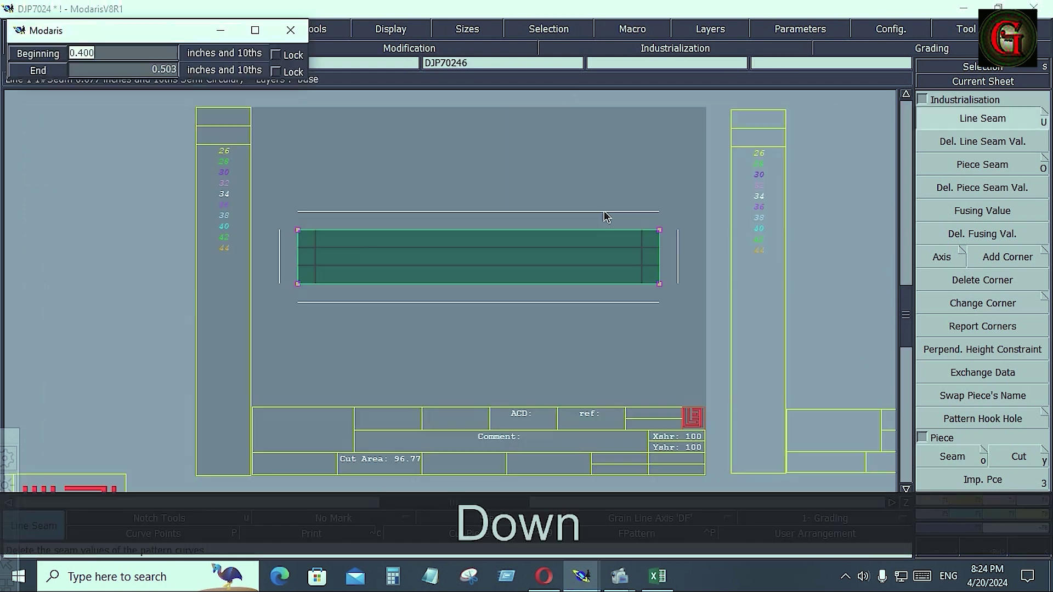
pyautogui.press('Down')
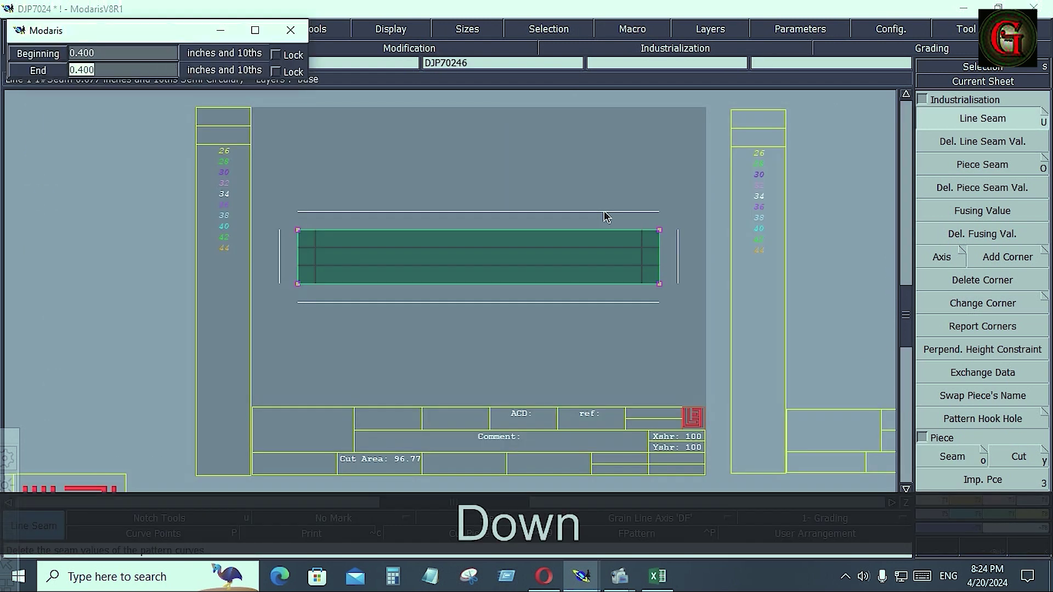
pyautogui.press('Down')
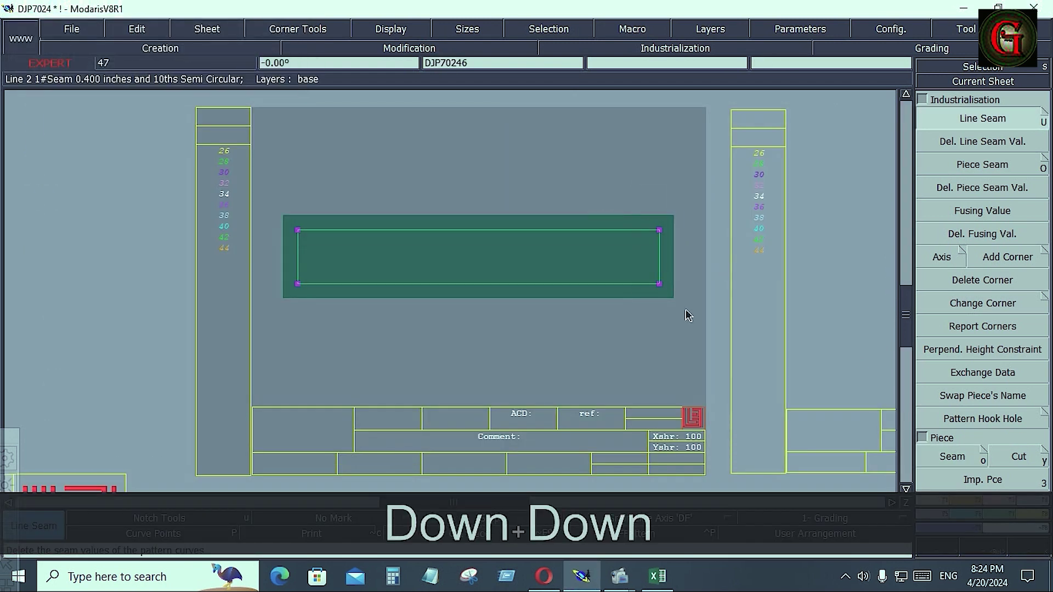
# Step: Set the line seam on the placket piece's short ends to 0.75 inches at beginning and end
pyautogui.moveTo(685, 310); pyautogui.dragTo(697, 339)
pyautogui.moveTo(659, 267); pyautogui.dragTo(680, 267)
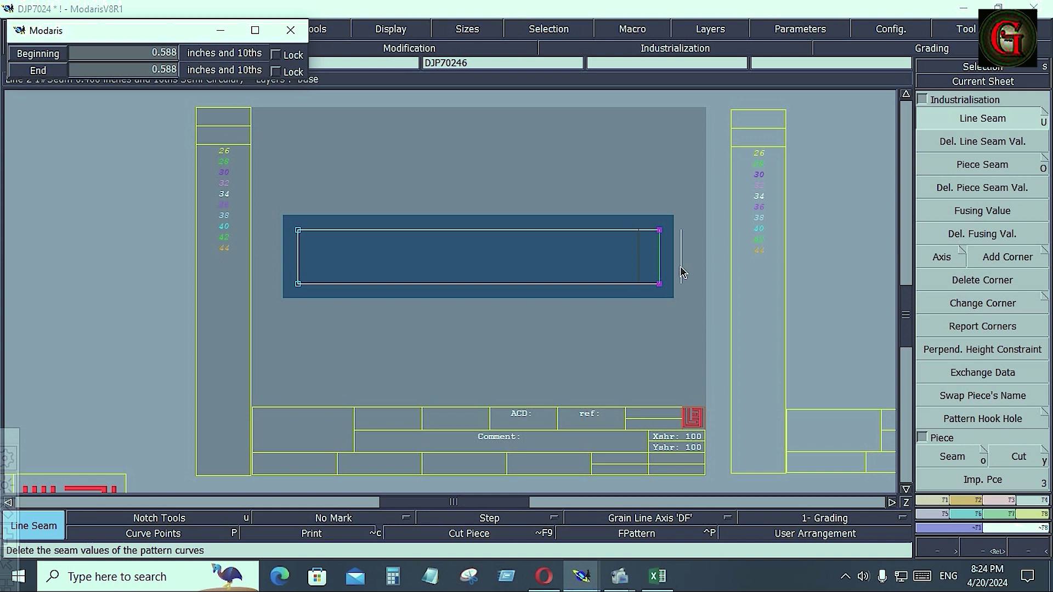
pyautogui.press('Down')
pyautogui.write('.75')
pyautogui.press('Down')
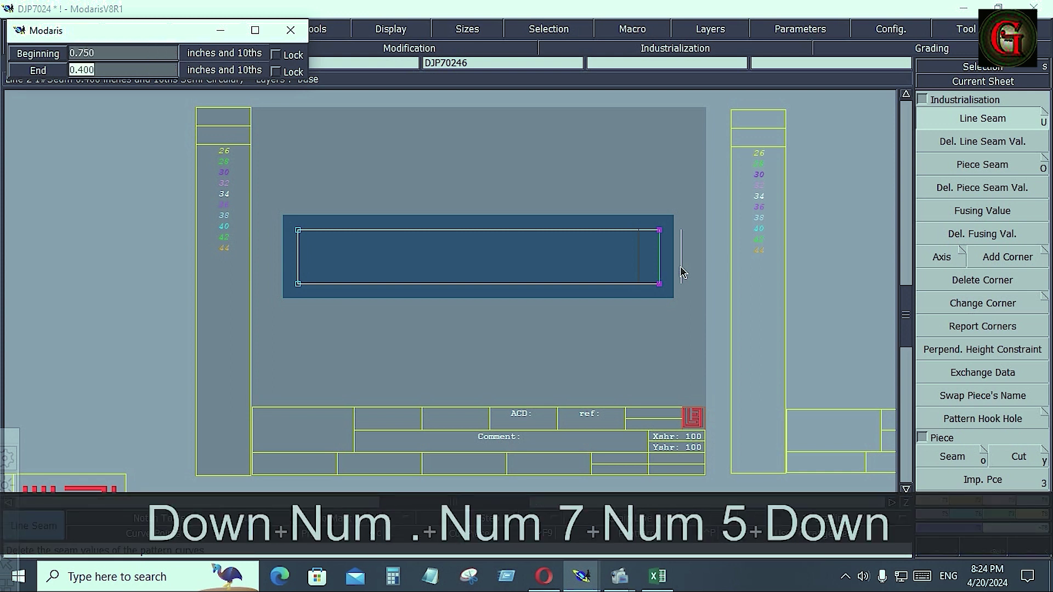
pyautogui.write('.75')
pyautogui.press('Return')
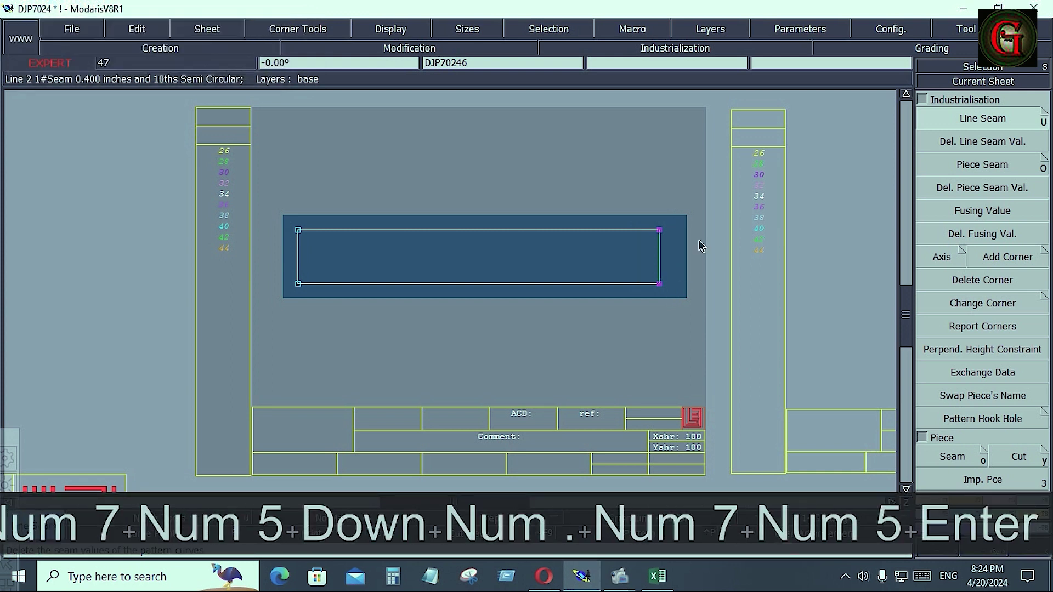
# Step: Add a horizontal grain line axis 'DF' inside the zipper placket piece
pyautogui.click(665, 517)
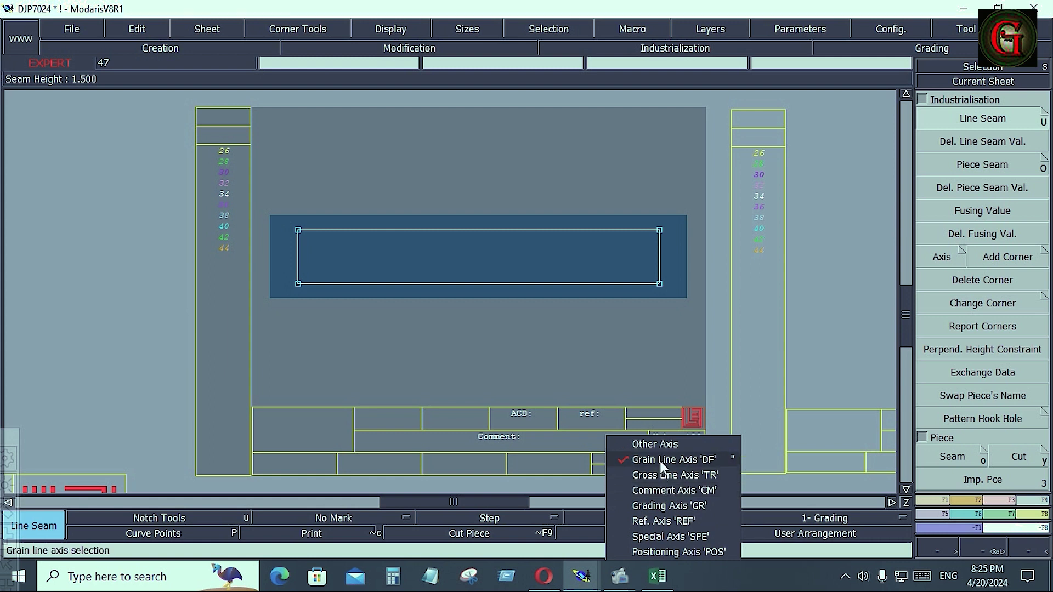
pyautogui.click(660, 461)
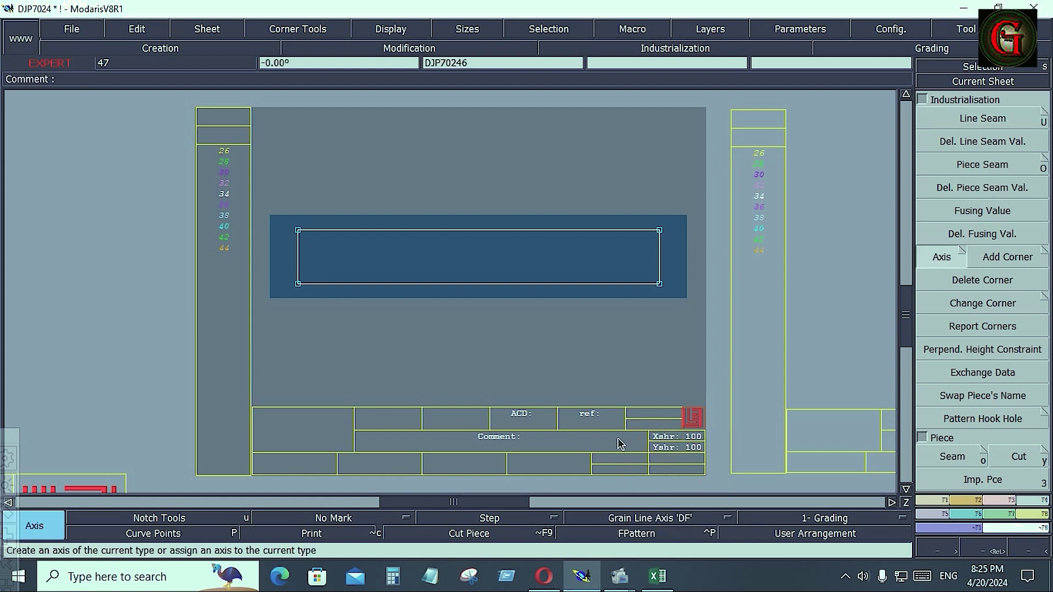
pyautogui.click(493, 260)
pyautogui.click(571, 268)
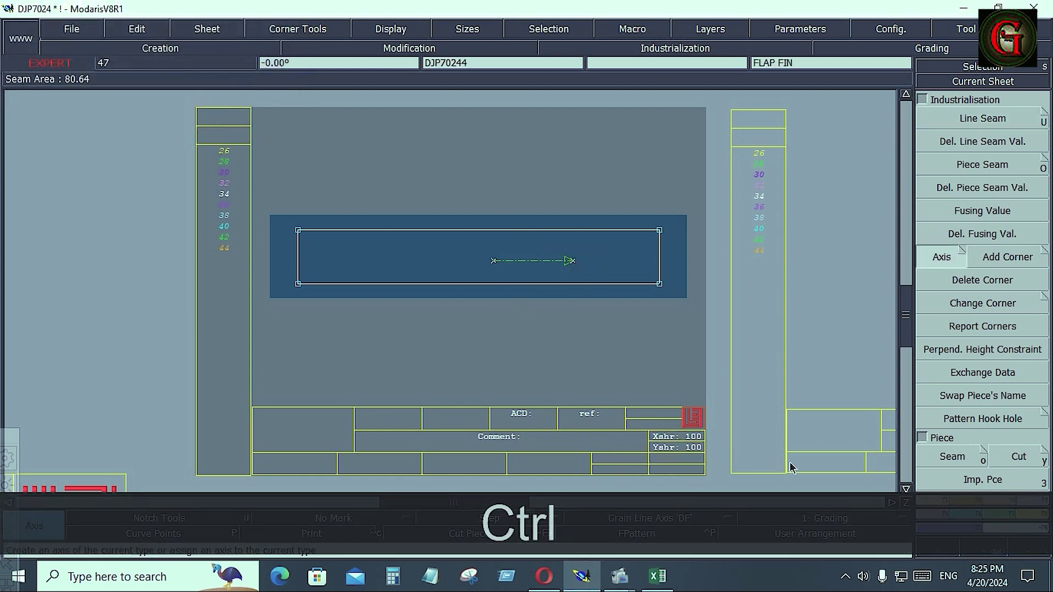
# Step: Rearrange the sheets and enter the comment BTM ZIPPER PLT 1X2 on the zipper placket piece's sheet
pyautogui.press('j')
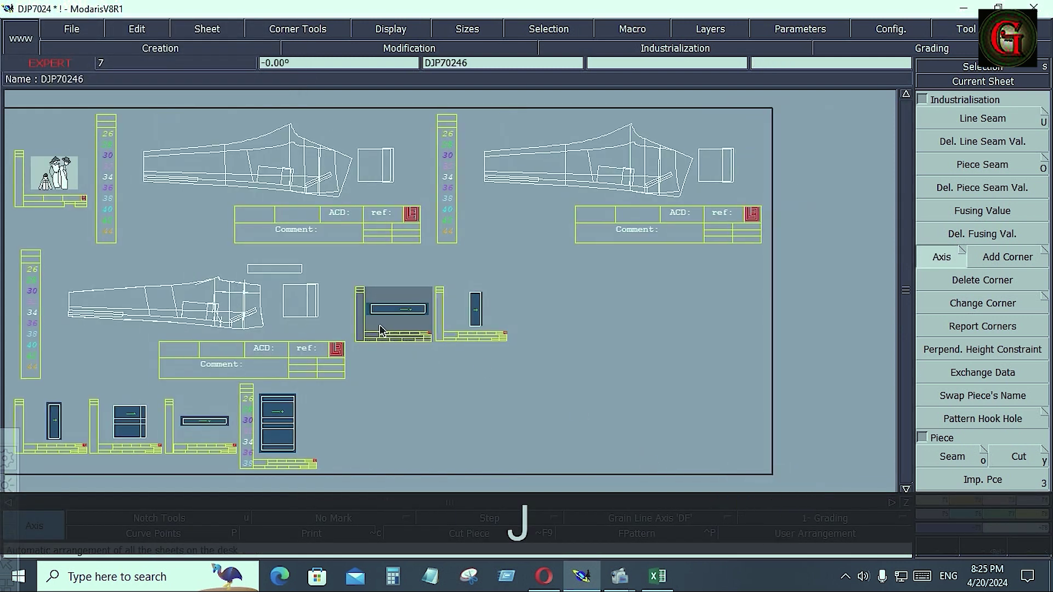
pyautogui.press('Home')
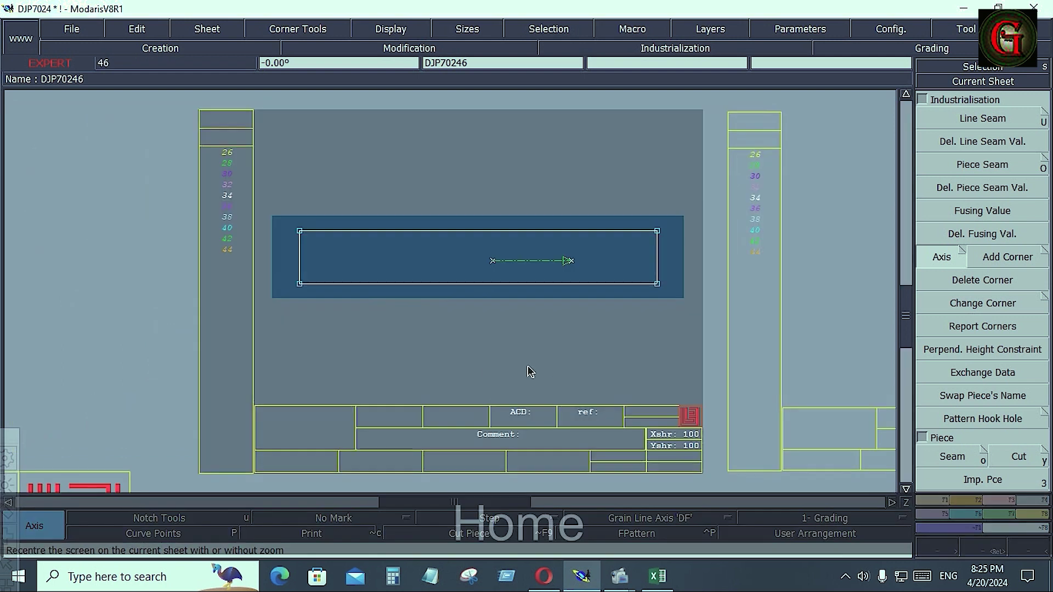
pyautogui.press('e')
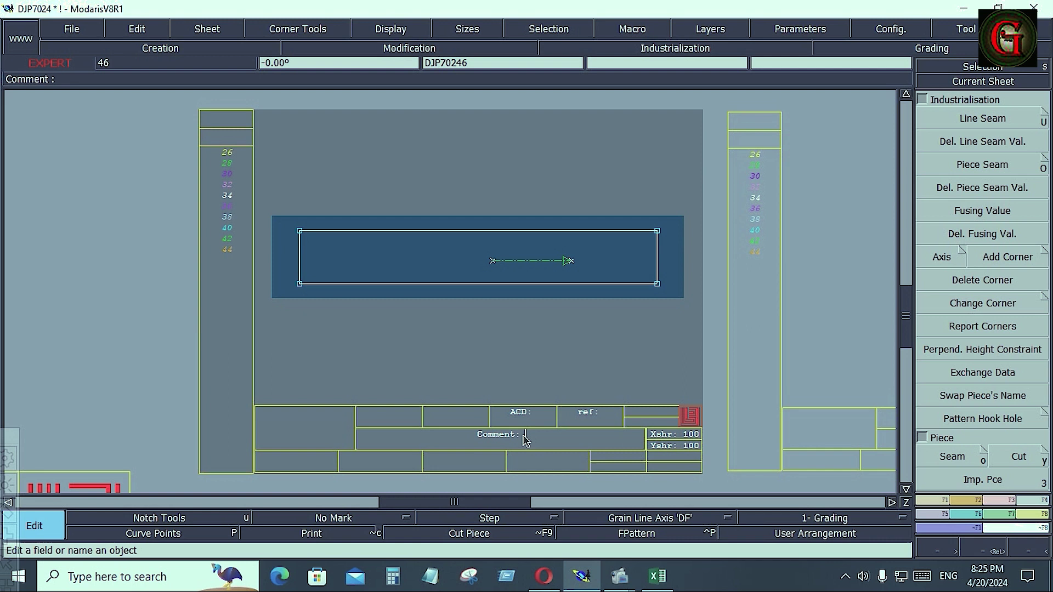
pyautogui.write('B')
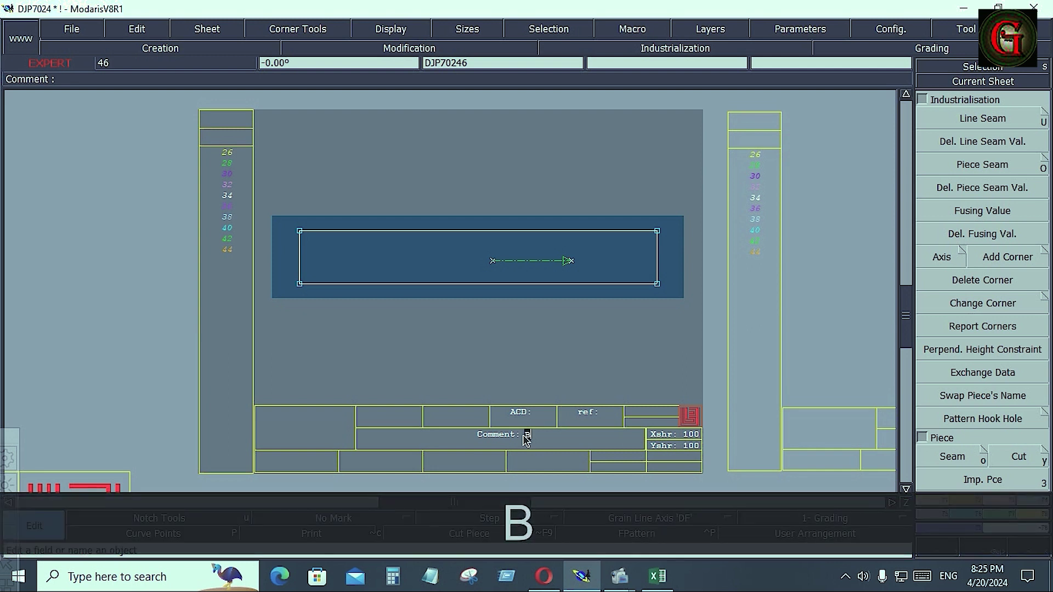
pyautogui.write('TM Z')
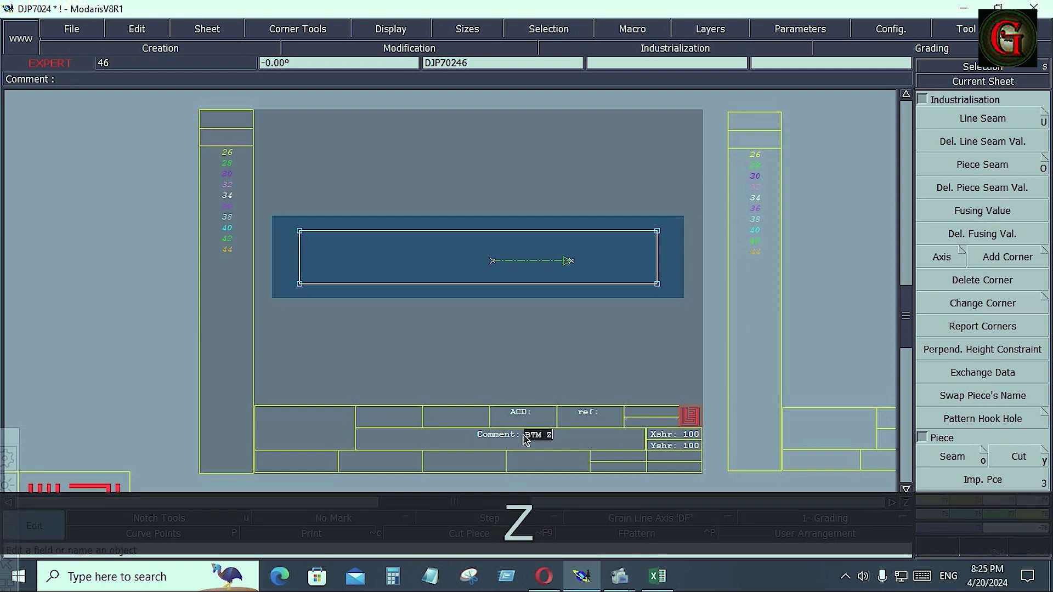
pyautogui.write('IPPE')
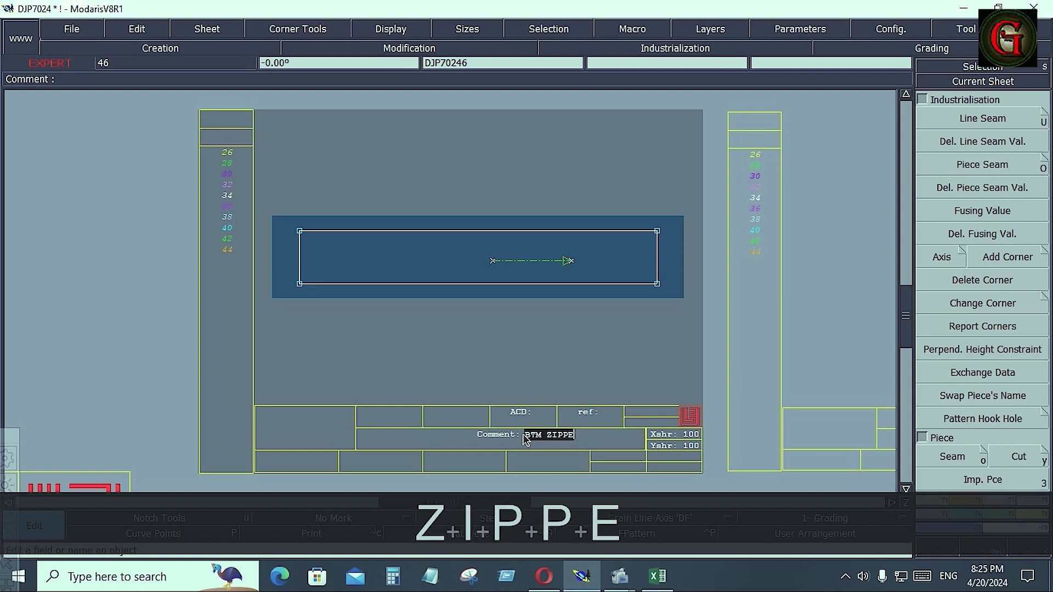
pyautogui.write('R PLT 1')
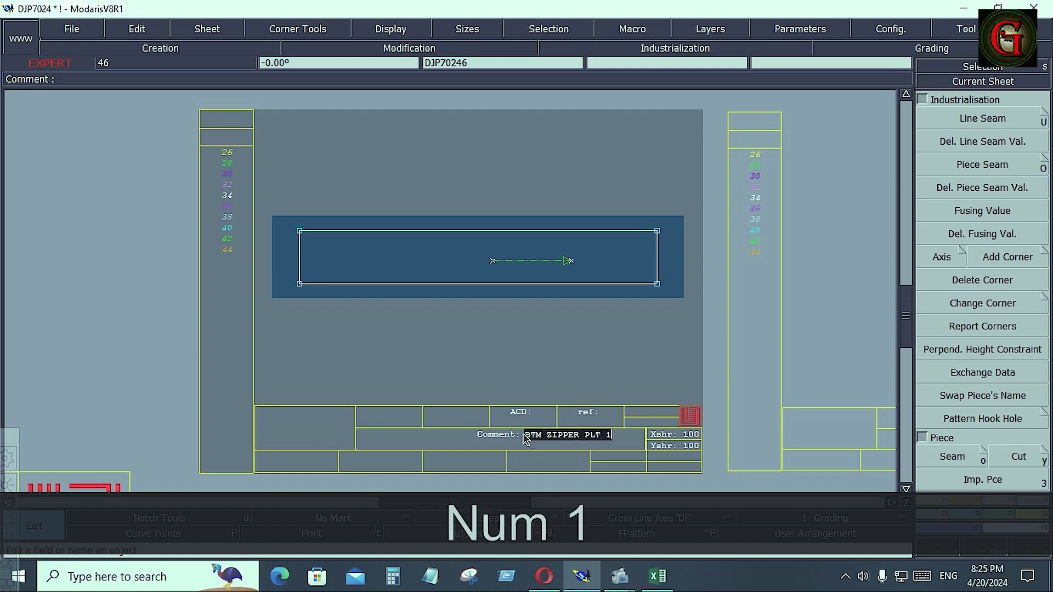
pyautogui.write('X2')
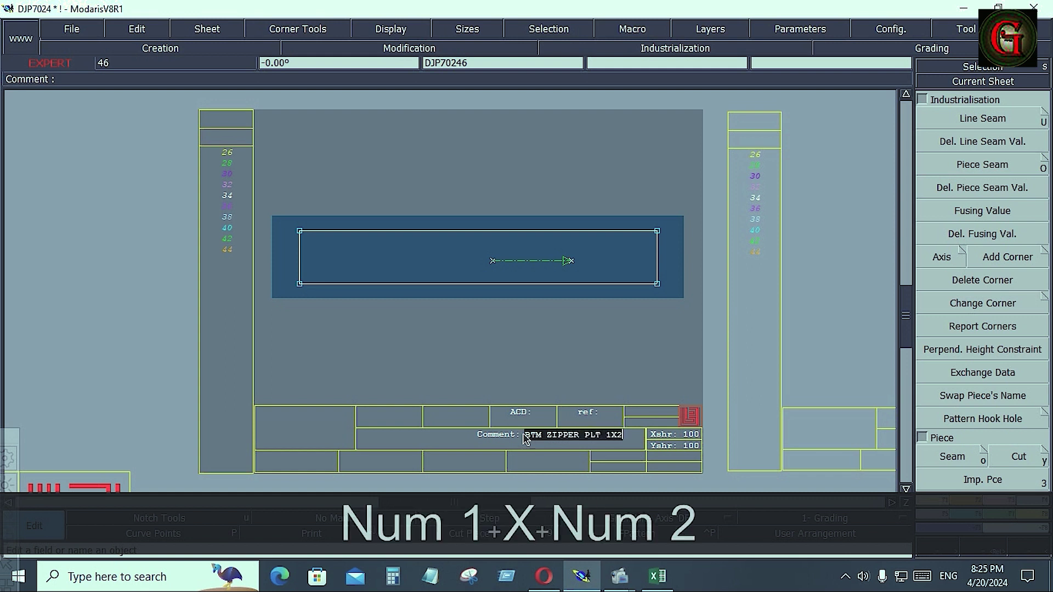
pyautogui.press('Return')
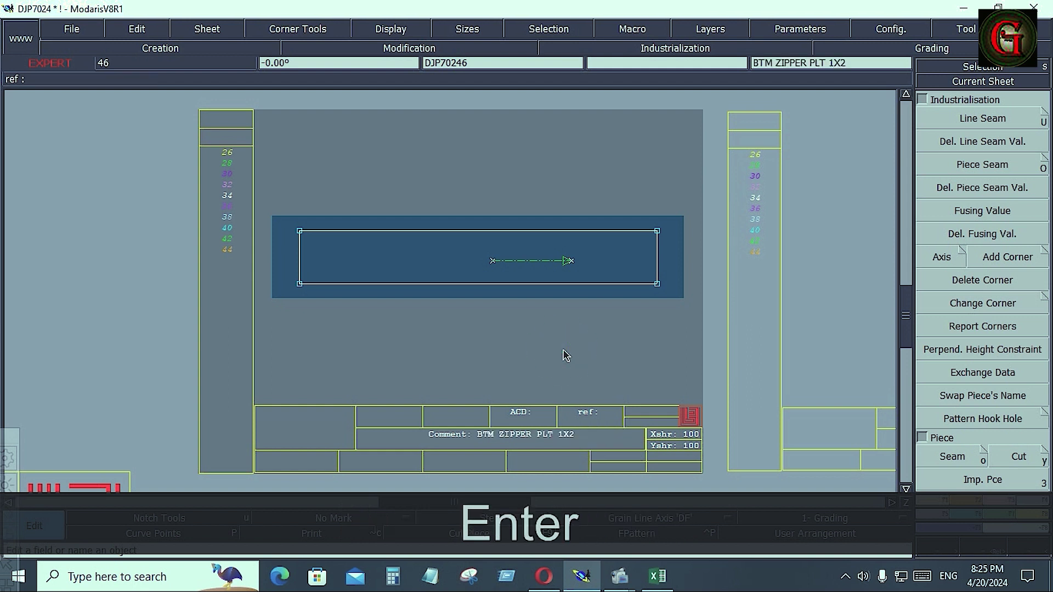
# Step: Focus on the front's waist and rise area, then switch to the Excel chart and examine the thigh flap measurements and the pant sketch
pyautogui.press('j')
pyautogui.press('Return')
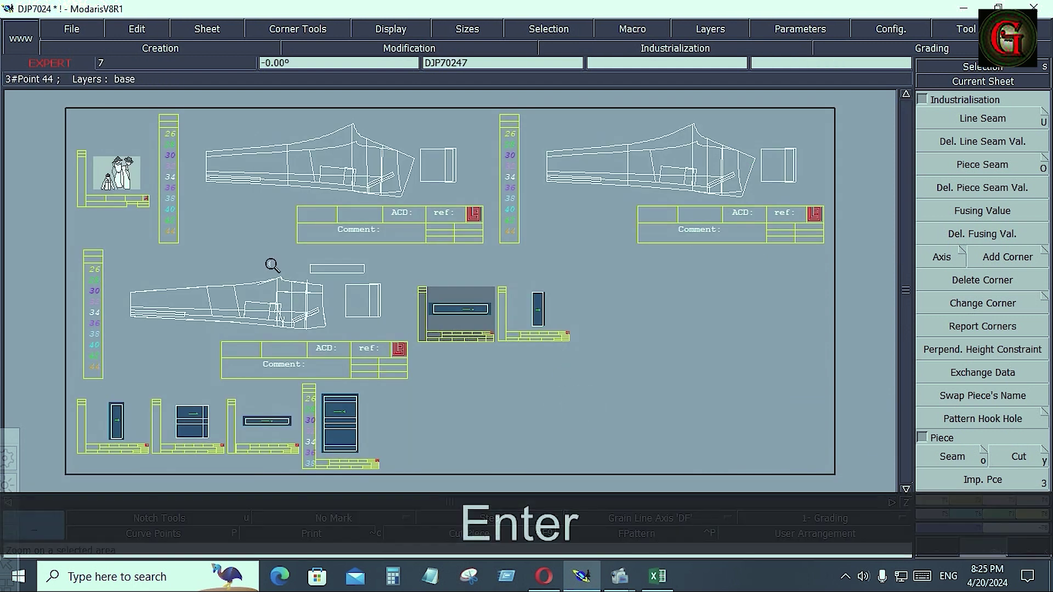
pyautogui.moveTo(263, 259); pyautogui.dragTo(332, 313)
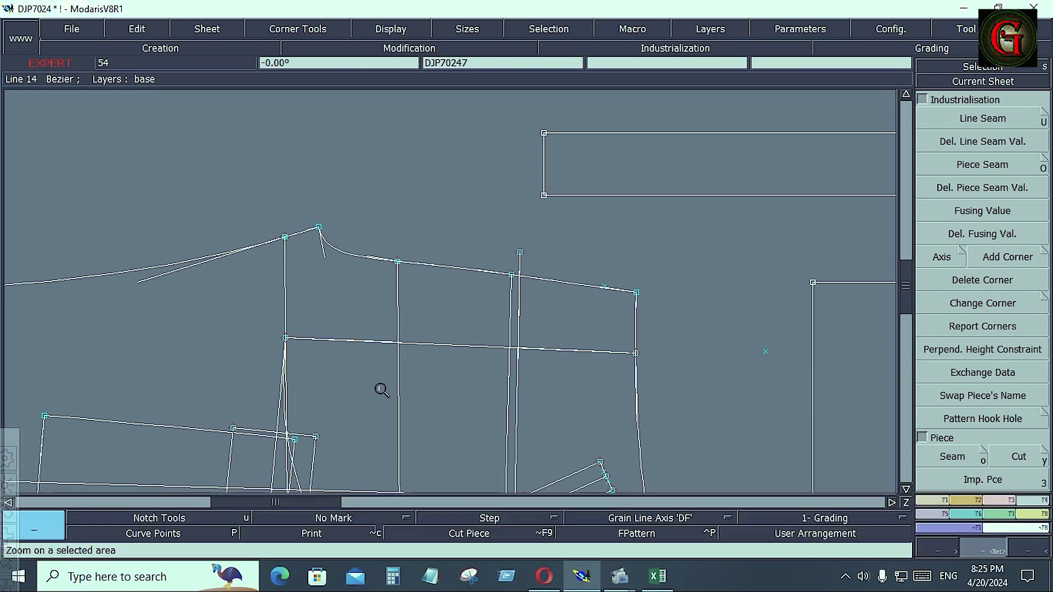
pyautogui.hotkey('alt', 'Tab')
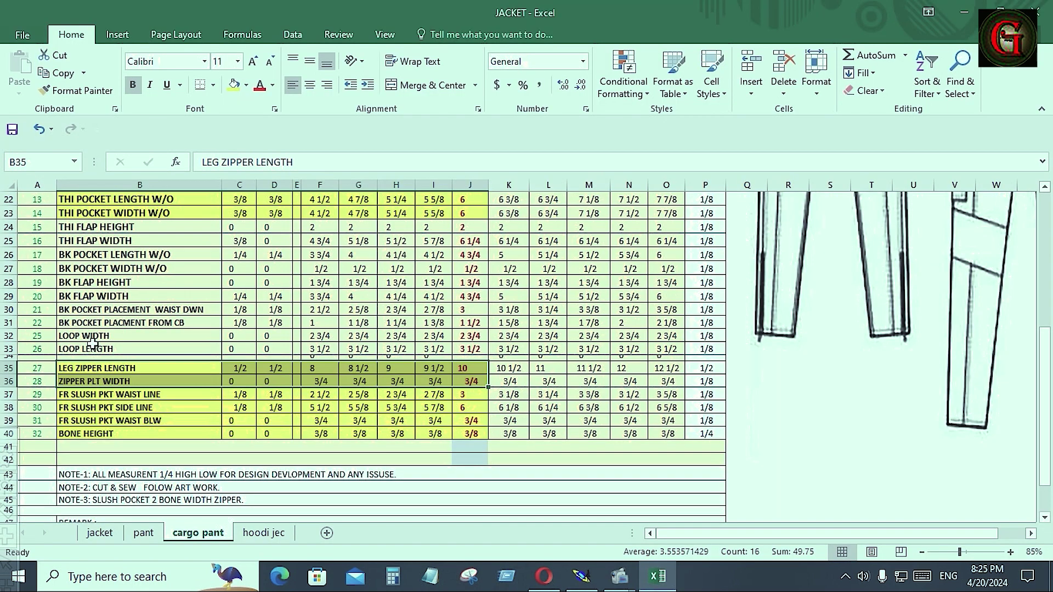
pyautogui.scroll(4, 124, 348)
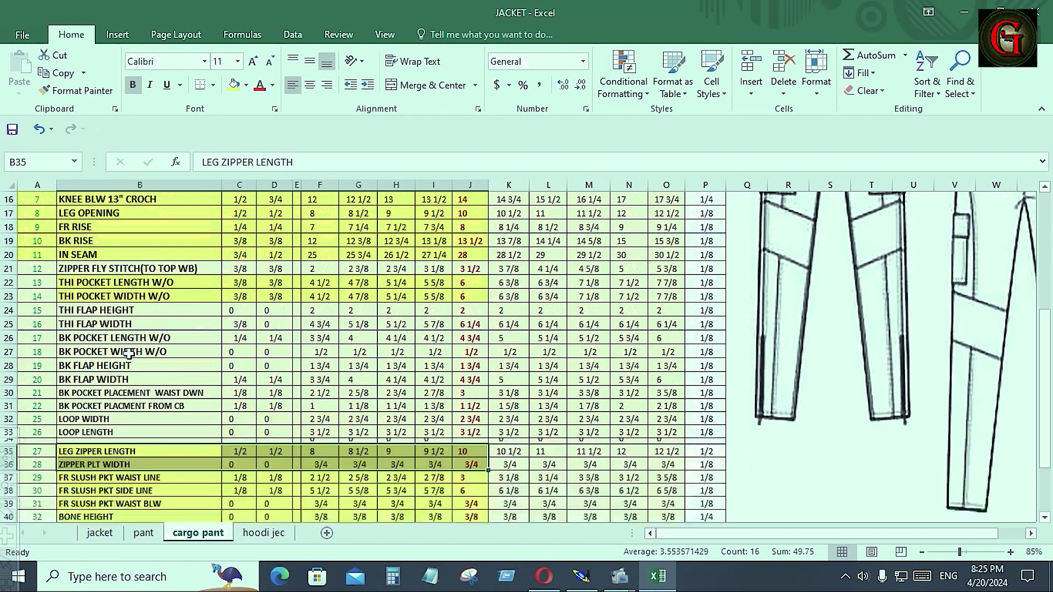
pyautogui.scroll(-1, 81, 357)
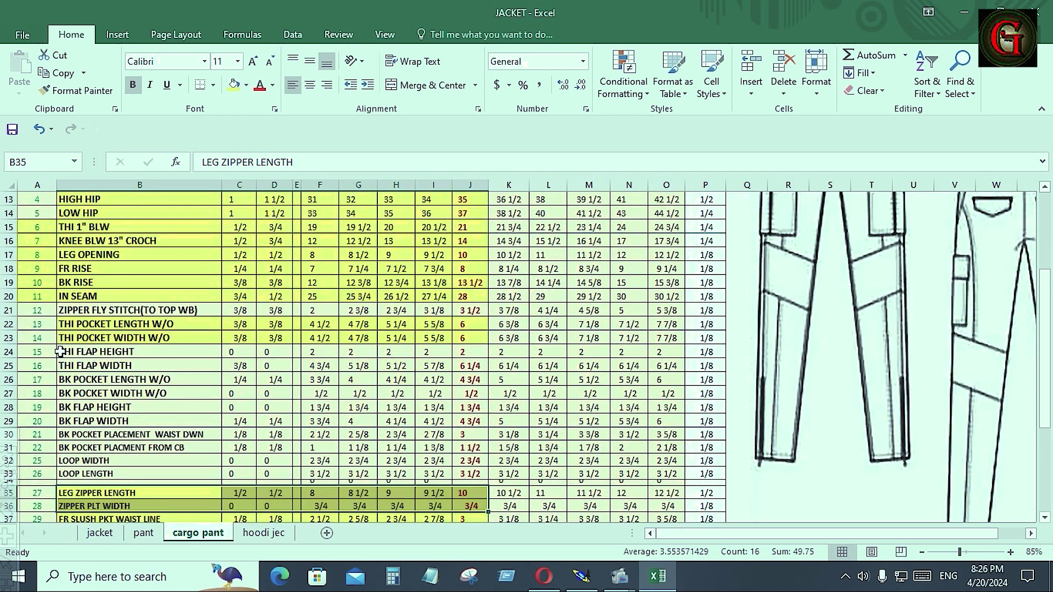
pyautogui.moveTo(61, 351); pyautogui.dragTo(479, 366)
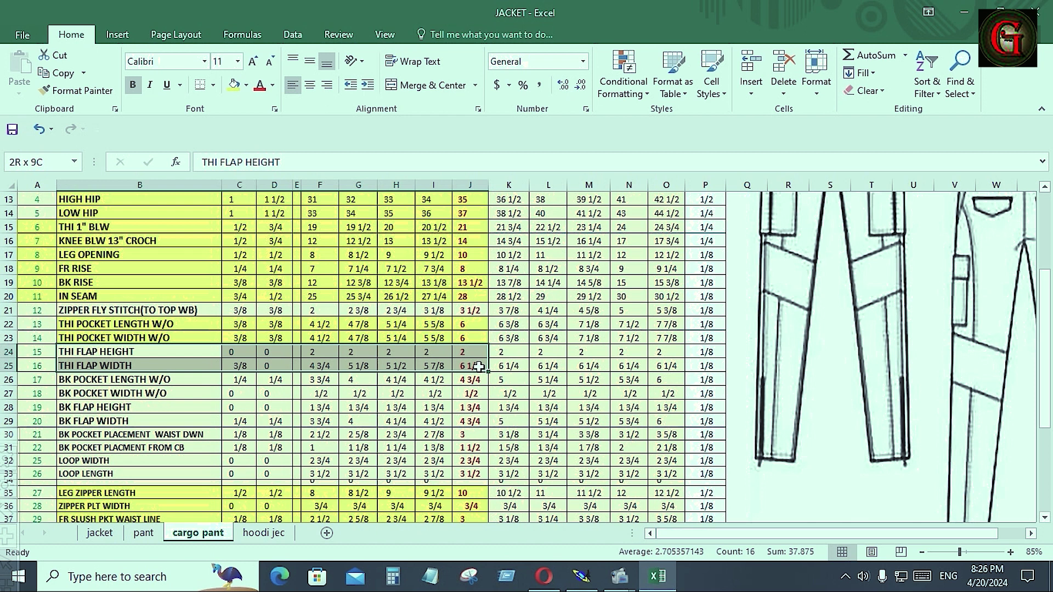
pyautogui.scroll(3, 96, 274)
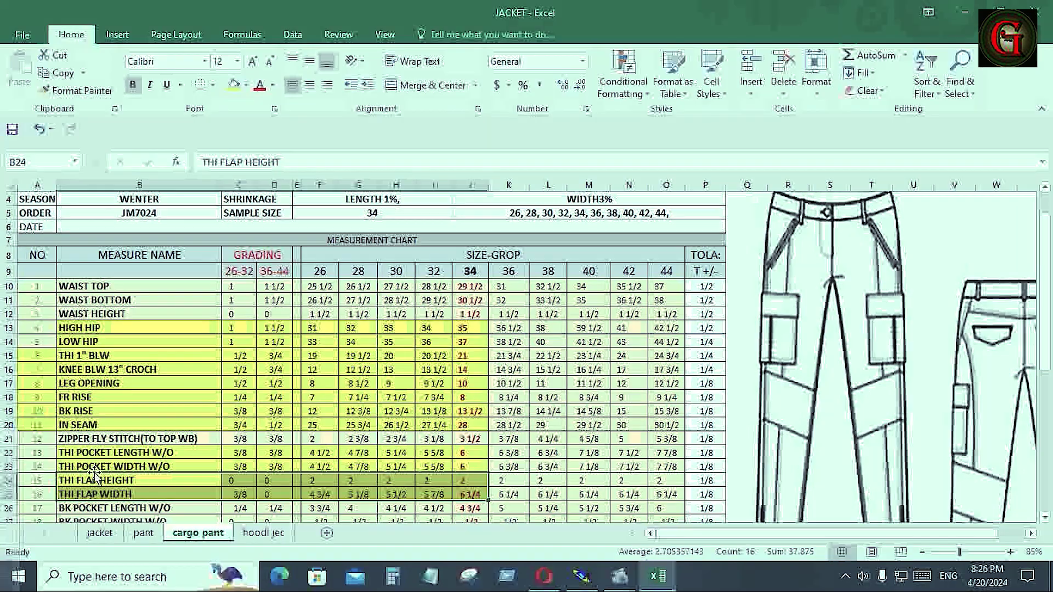
pyautogui.scroll(-6, 93, 455)
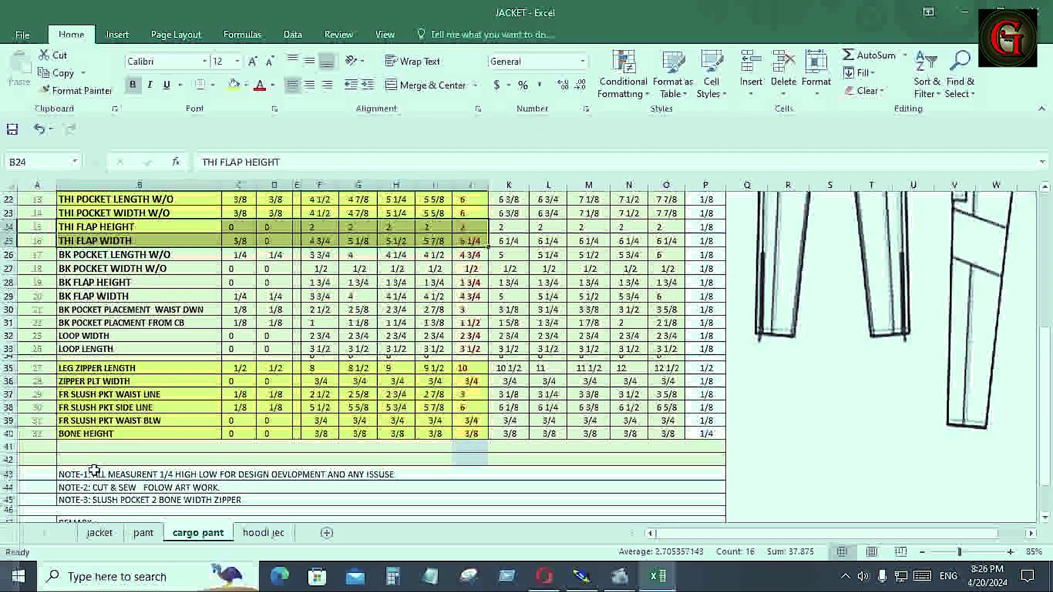
pyautogui.scroll(1, 722, 473)
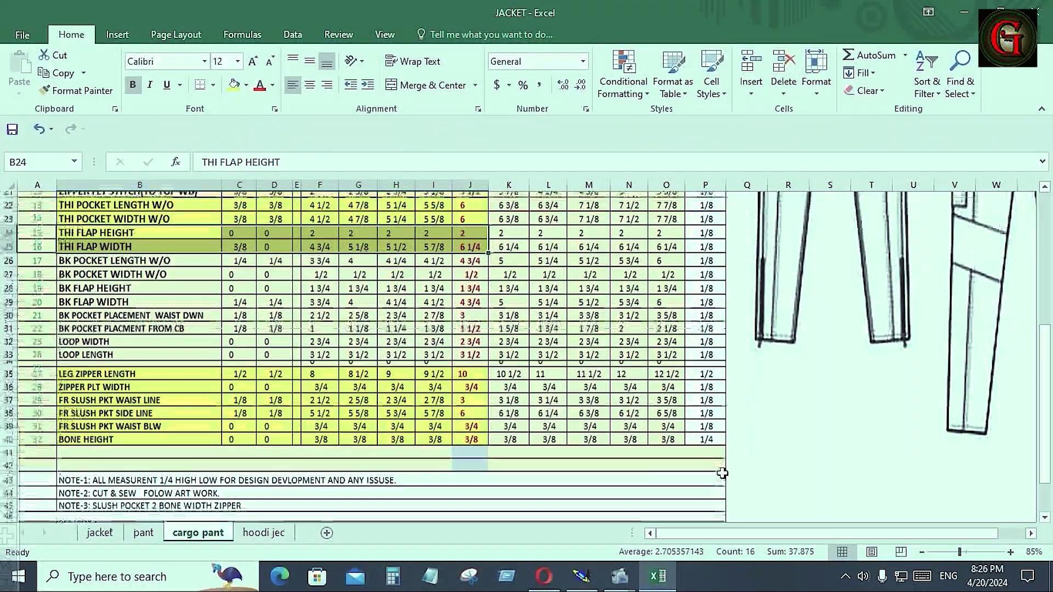
pyautogui.scroll(2, 719, 469)
pyautogui.scroll(3, 645, 454)
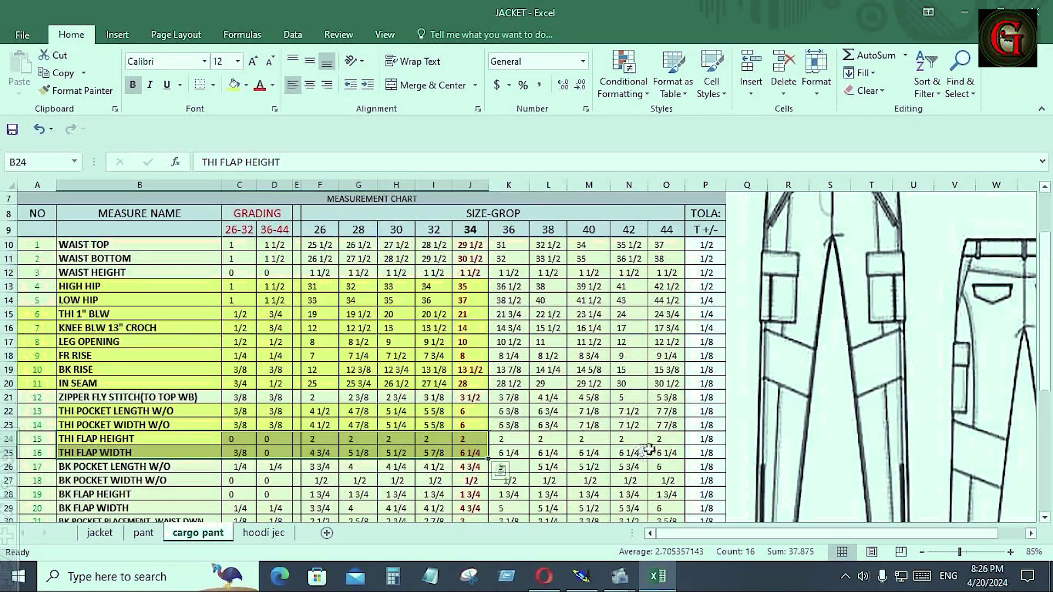
pyautogui.scroll(2, 648, 450)
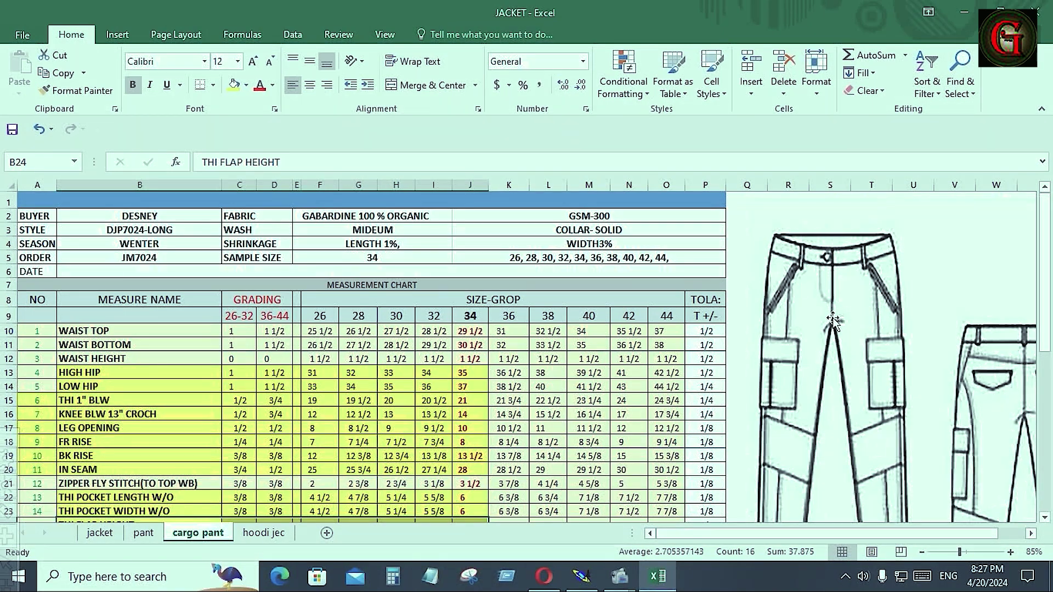
# Step: Open Calculator, subtract 2.5 from 8, and put the calculator away
pyautogui.click(393, 576)
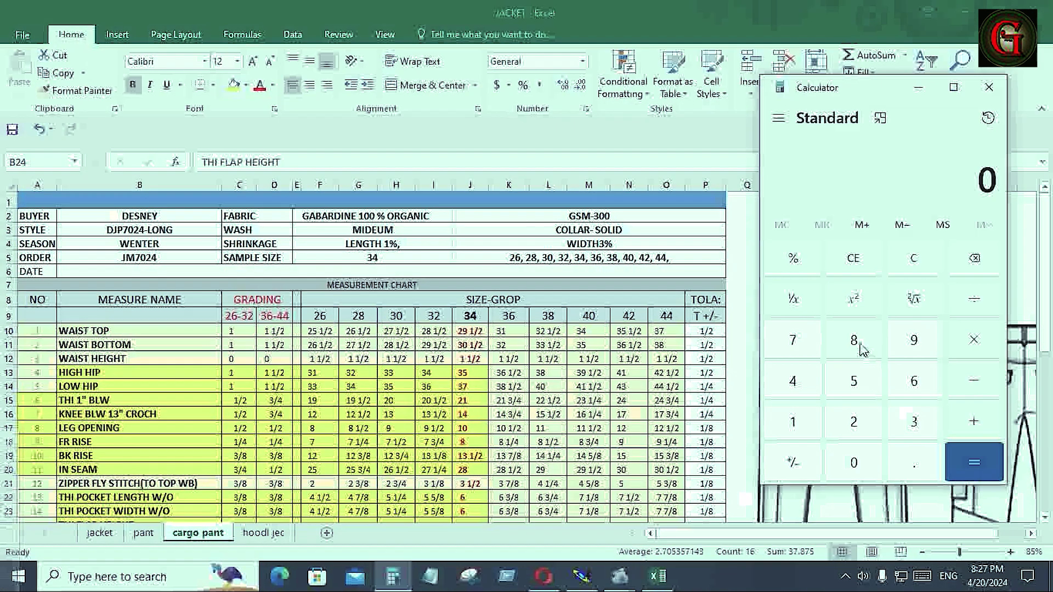
pyautogui.click(860, 348)
pyautogui.click(974, 378)
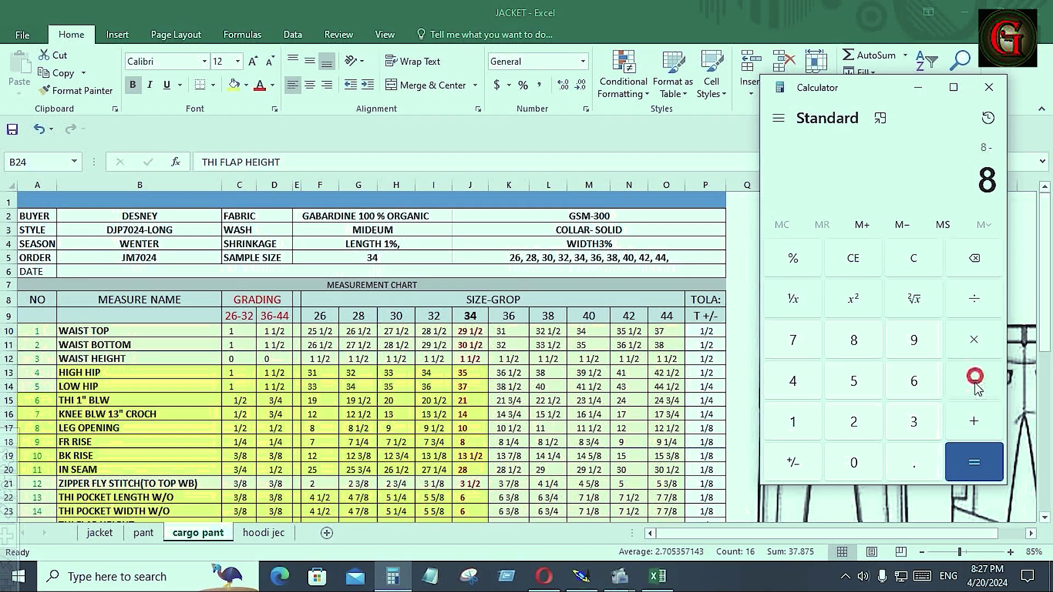
pyautogui.click(855, 425)
pyautogui.click(913, 462)
pyautogui.click(853, 381)
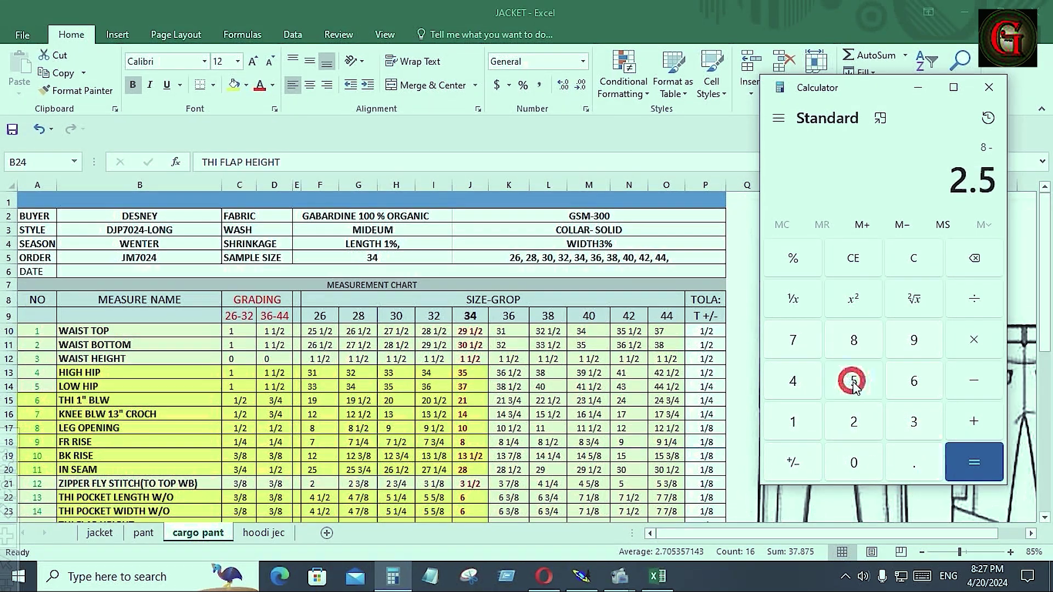
pyautogui.click(973, 462)
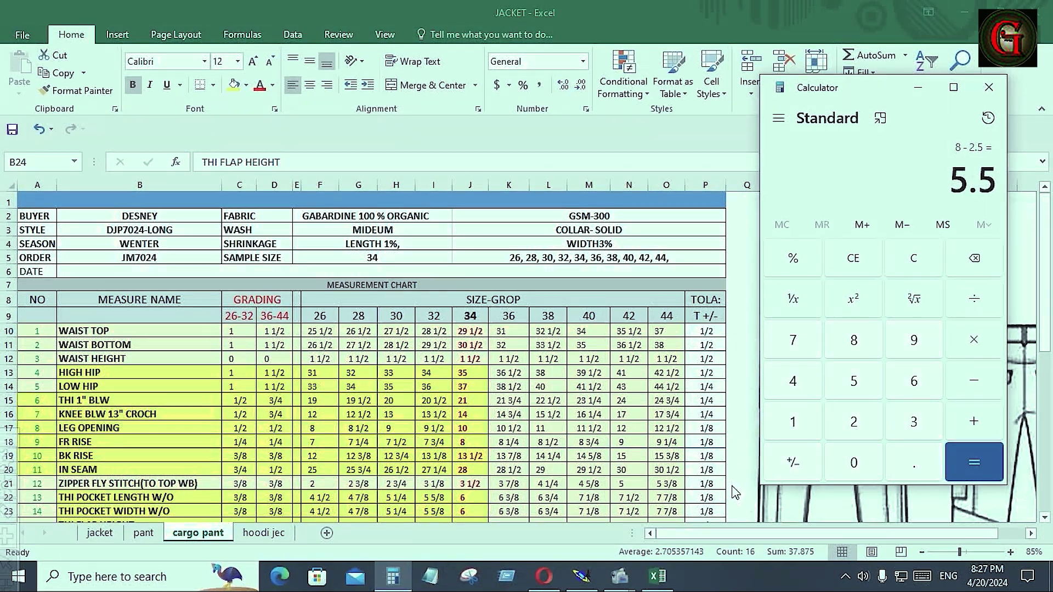
pyautogui.click(918, 88)
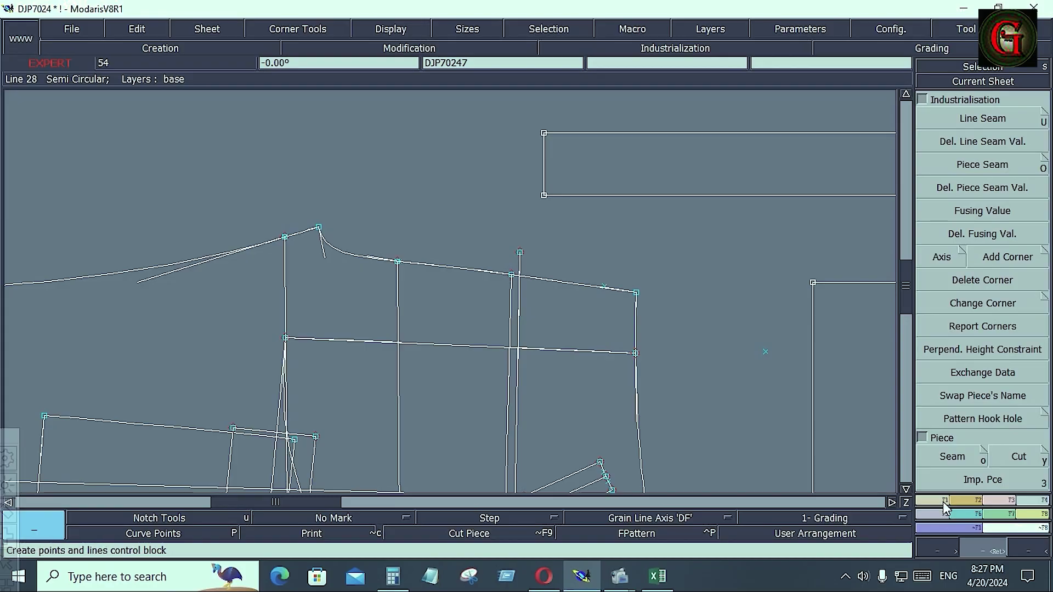
# Step: In Modaris, create a developed point at a curve length of -5 inches from the front rise line's waist end and insert it in the curve
pyautogui.click(942, 500)
pyautogui.click(965, 142)
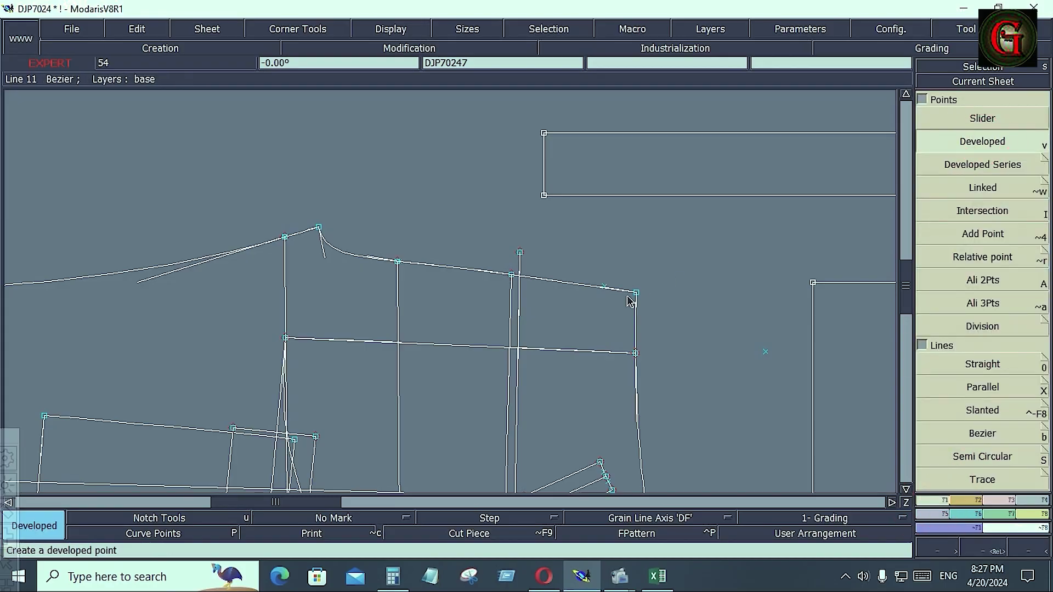
pyautogui.click(636, 293)
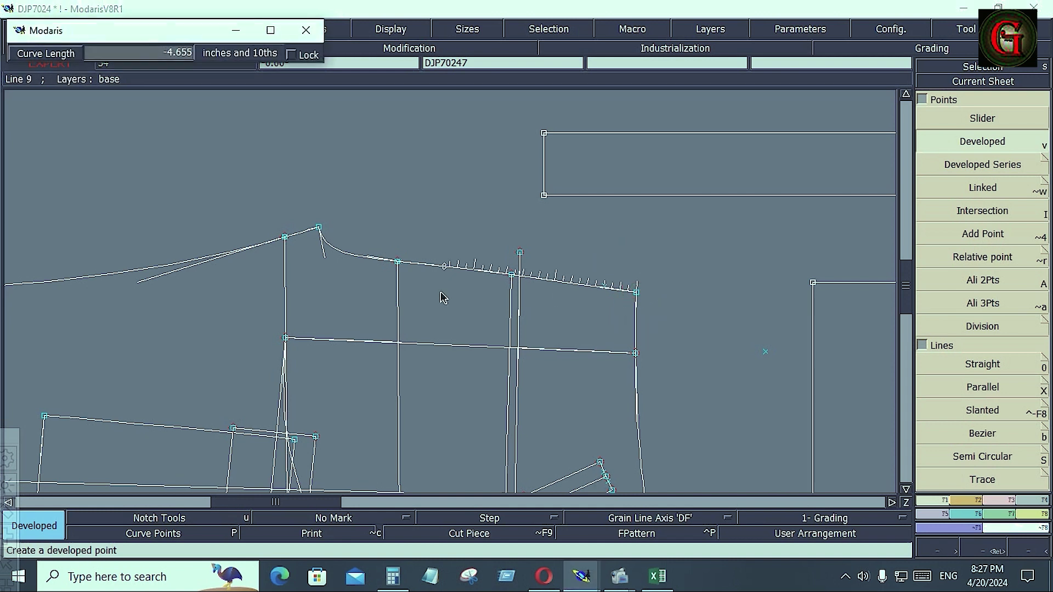
pyautogui.press('Down')
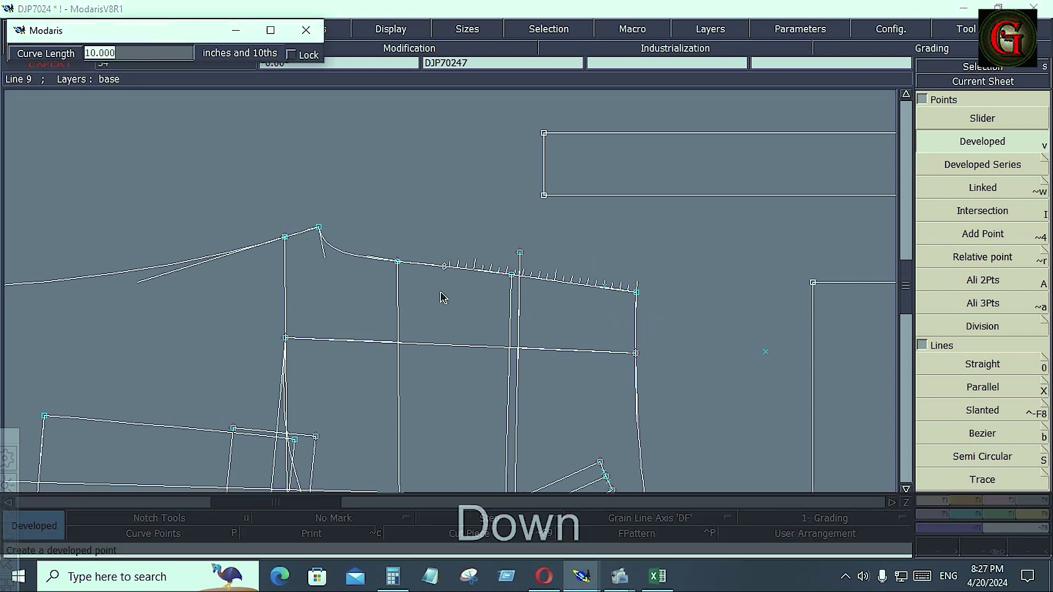
pyautogui.write('-5')
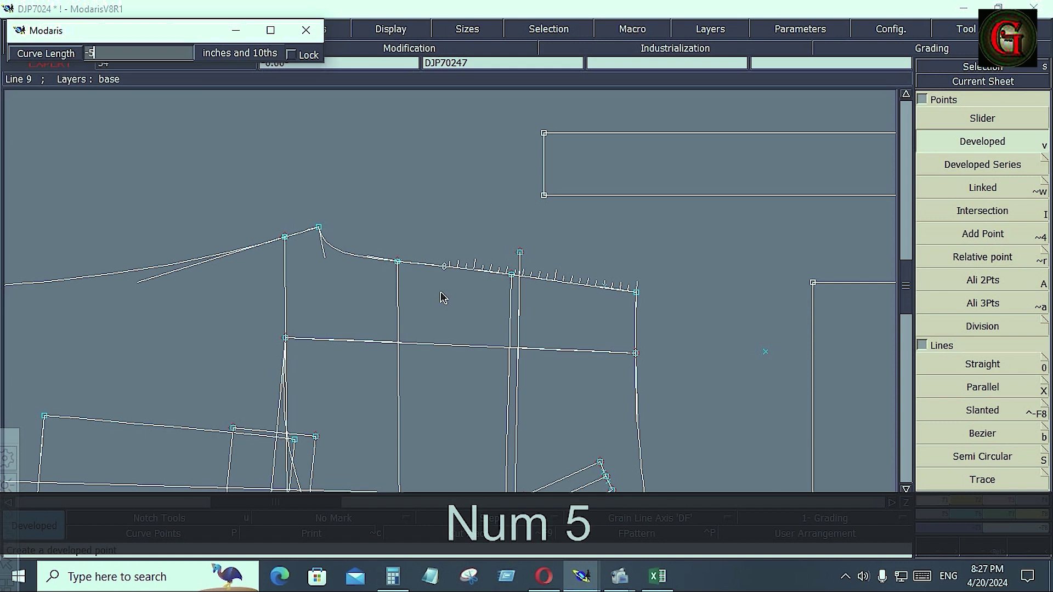
pyautogui.press('Return')
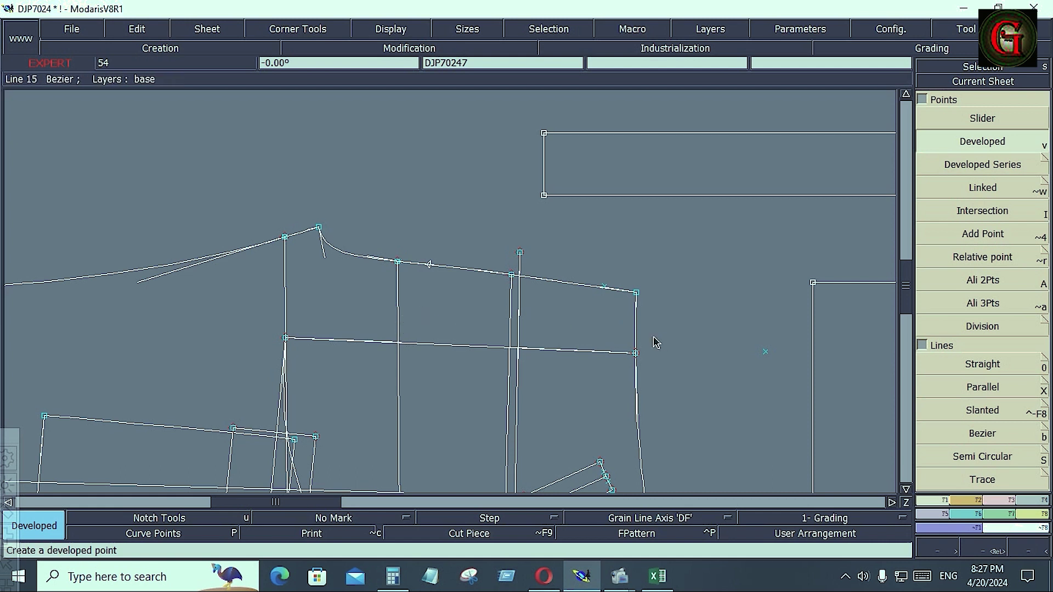
pyautogui.click(983, 387)
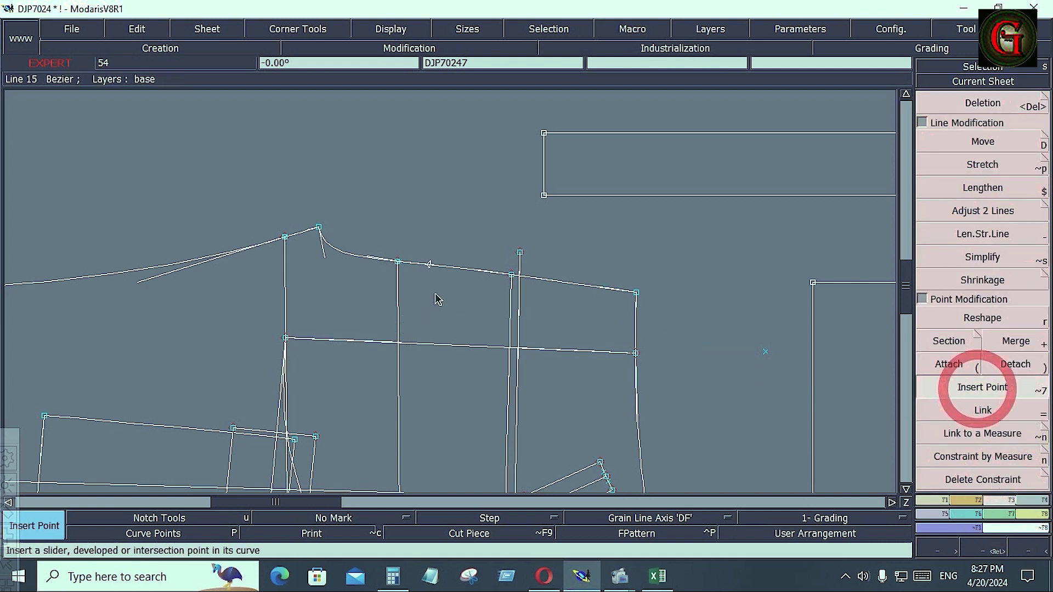
pyautogui.click(431, 264)
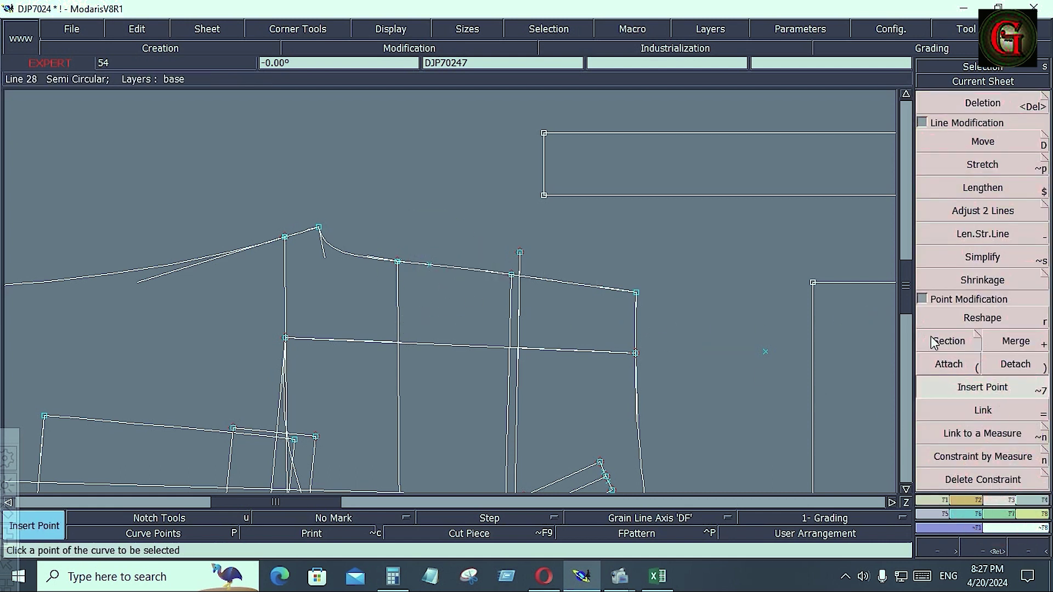
# Step: Section the front rise line at the inserted developed point and undo the last parallel
pyautogui.click(948, 341)
pyautogui.click(429, 265)
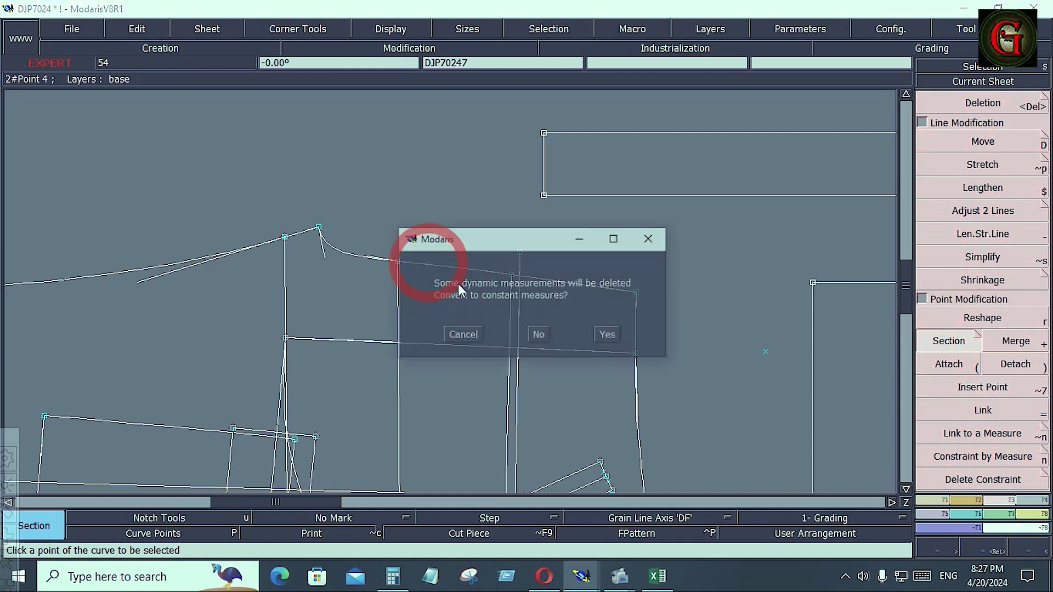
pyautogui.hotkey('ctrl', 'z')
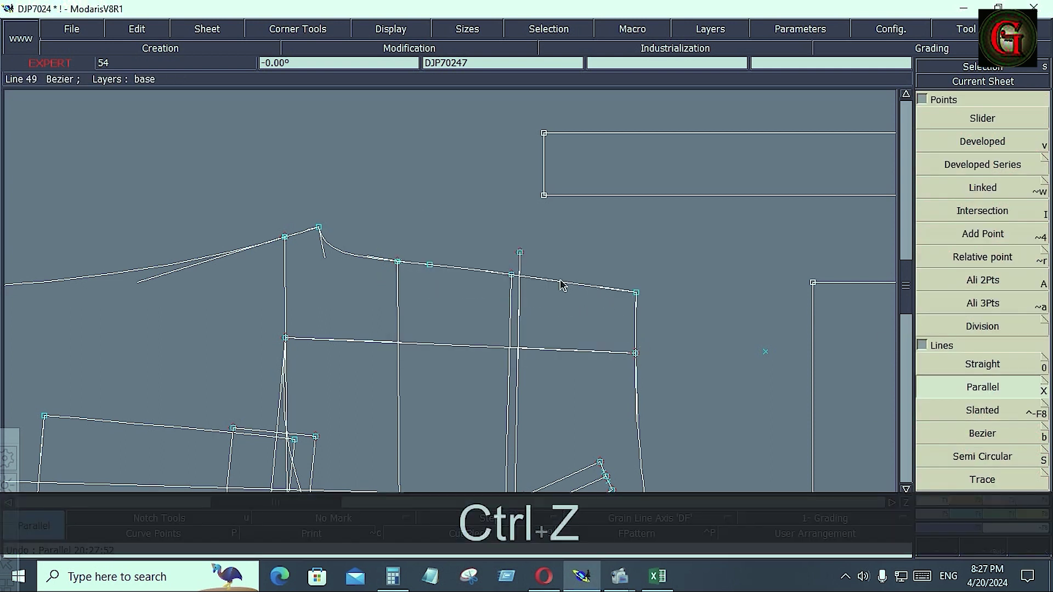
# Step: Create a parallel to the waist-side segment of the front rise at a distance of -1.375 inches
pyautogui.click(559, 281)
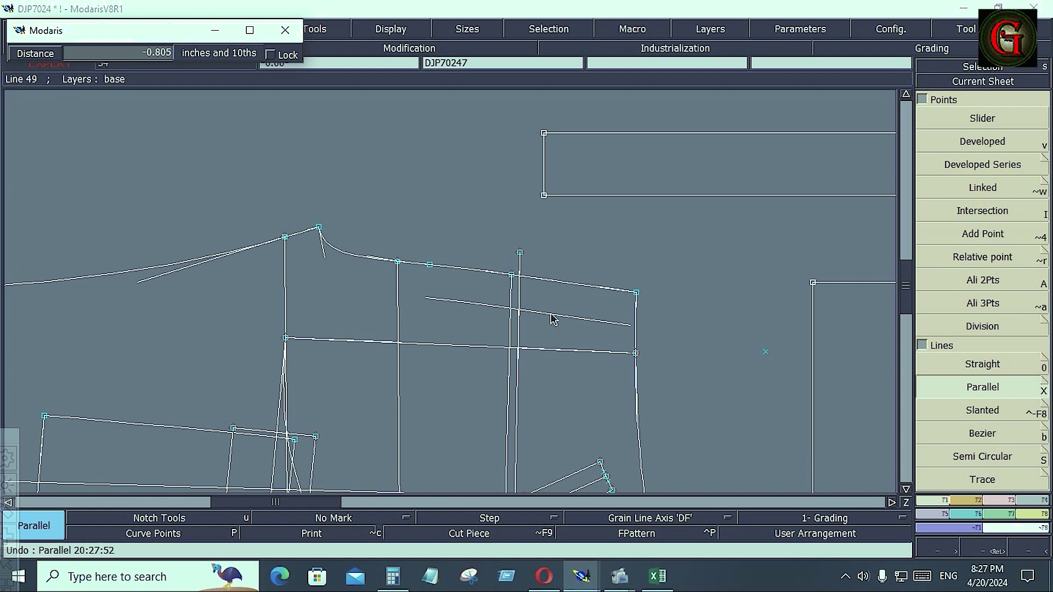
pyautogui.press('Down')
pyautogui.write('-1')
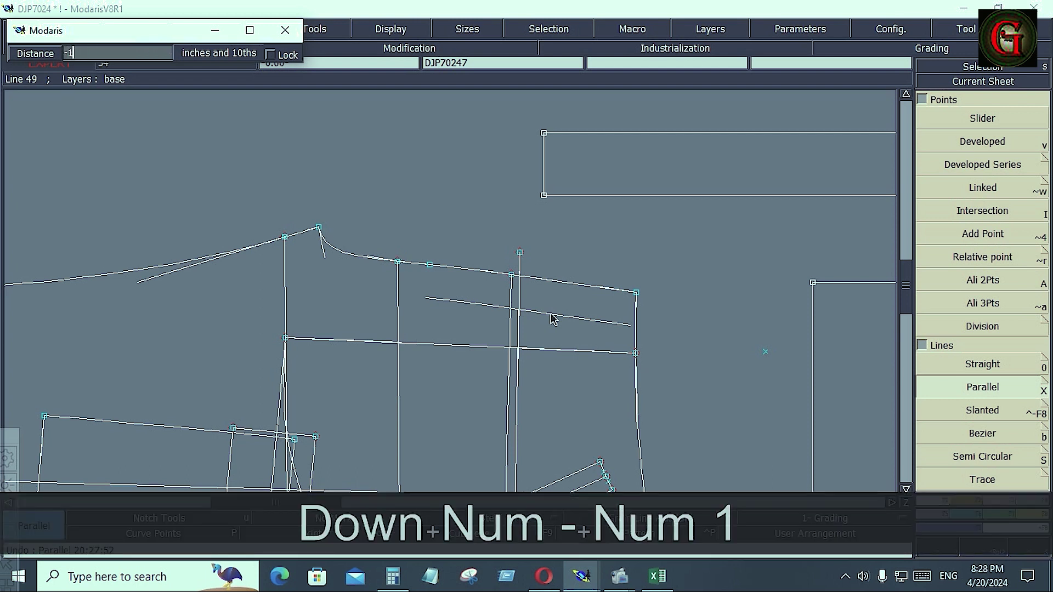
pyautogui.write('.37')
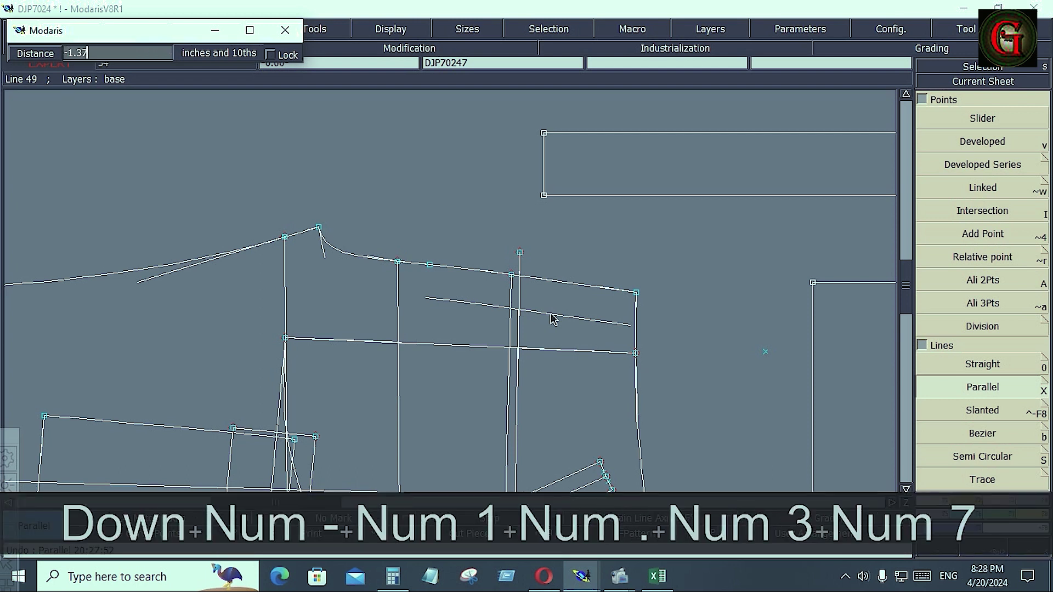
pyautogui.write('5')
pyautogui.press('Return')
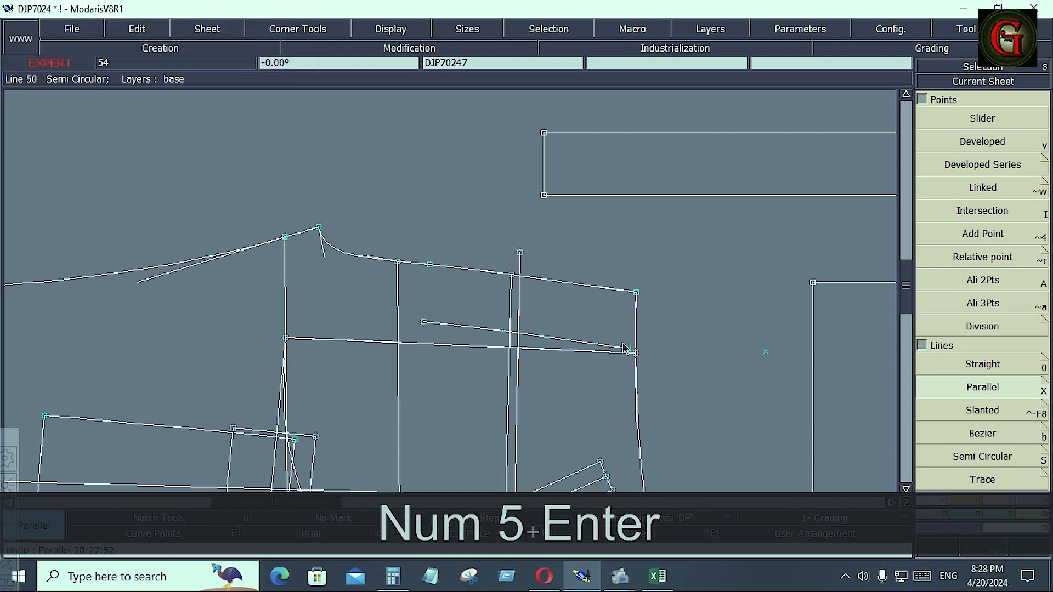
pyautogui.press('Return')
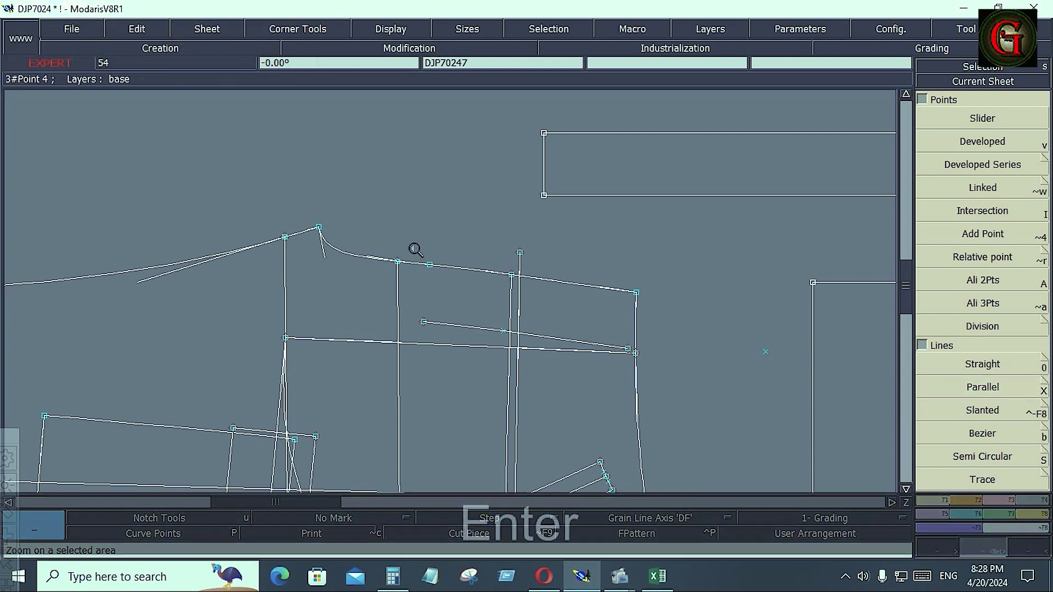
# Step: Delete the parallel line inside the front rise and its leftover points
pyautogui.moveTo(381, 234); pyautogui.dragTo(659, 392)
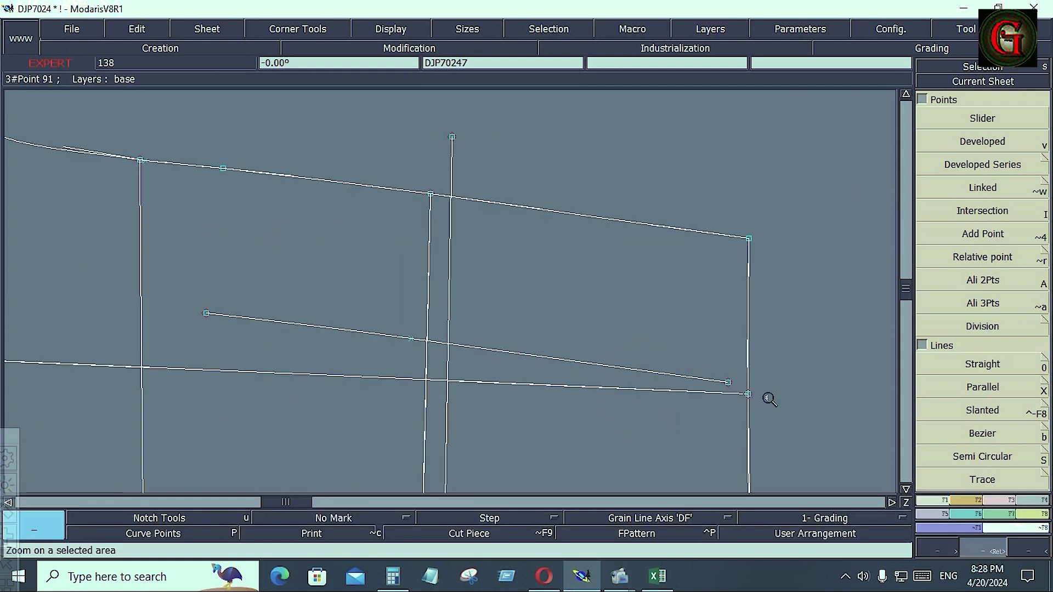
pyautogui.press('Delete')
pyautogui.click(495, 353)
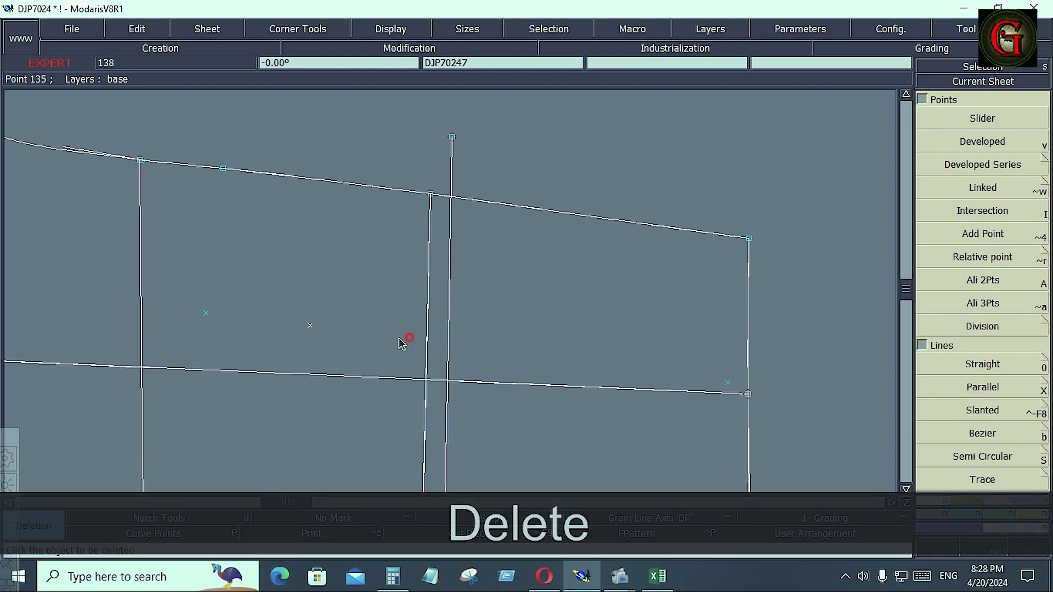
pyautogui.click(310, 326)
# Step: Try to create a parallel to the waist-side front rise segment at a distance of 1.25 inches
pyautogui.click(969, 380)
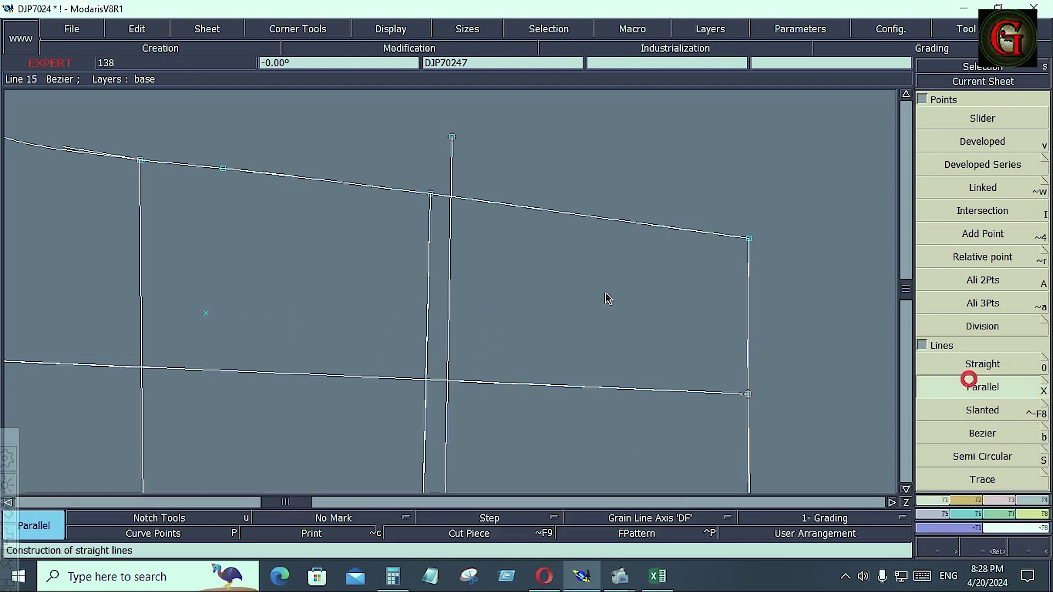
pyautogui.click(513, 206)
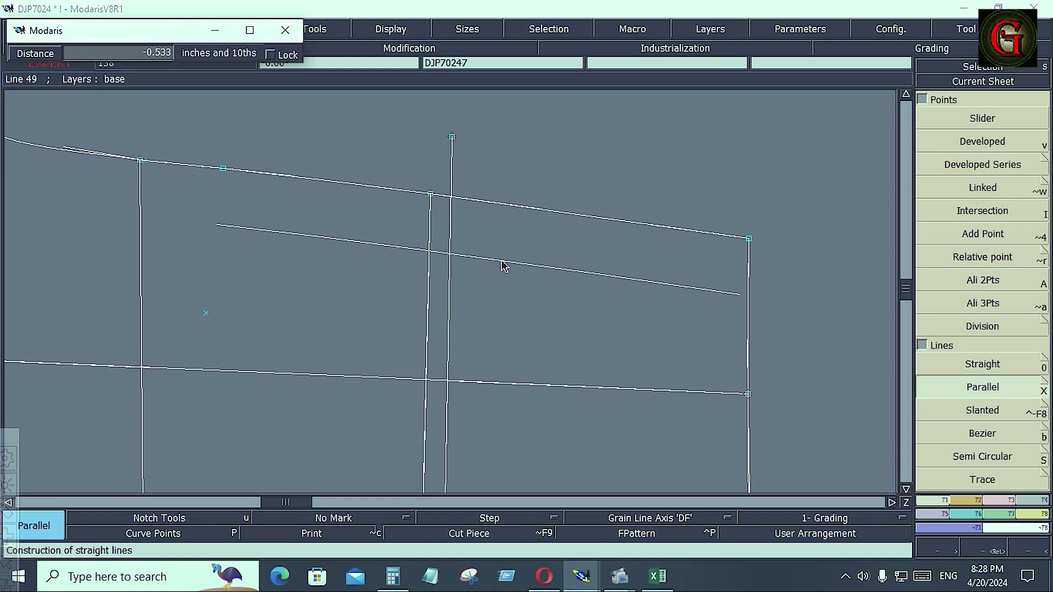
pyautogui.press('Down')
pyautogui.write('1.25')
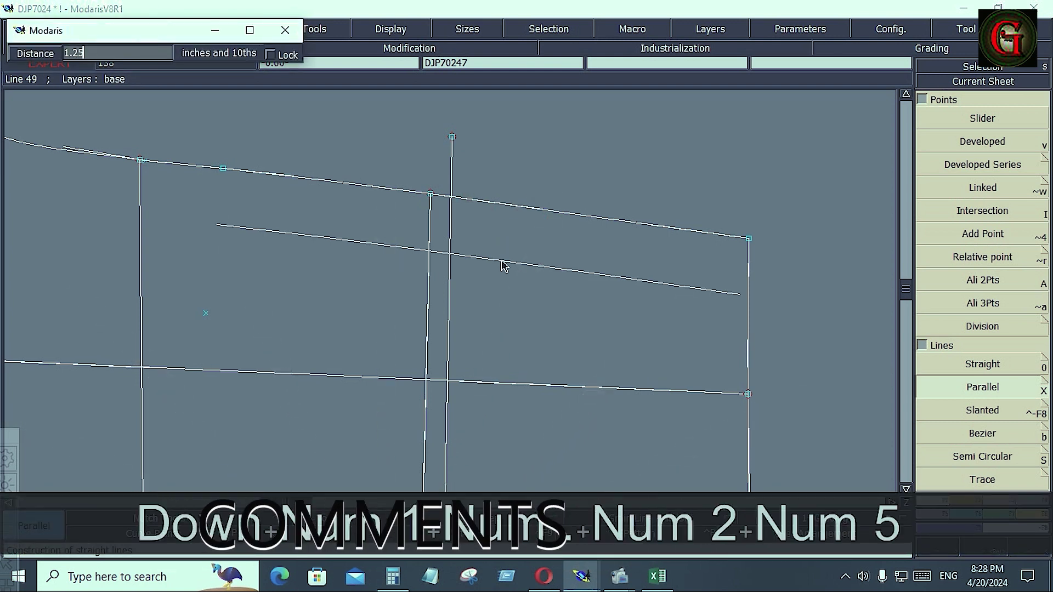
pyautogui.press('Return')
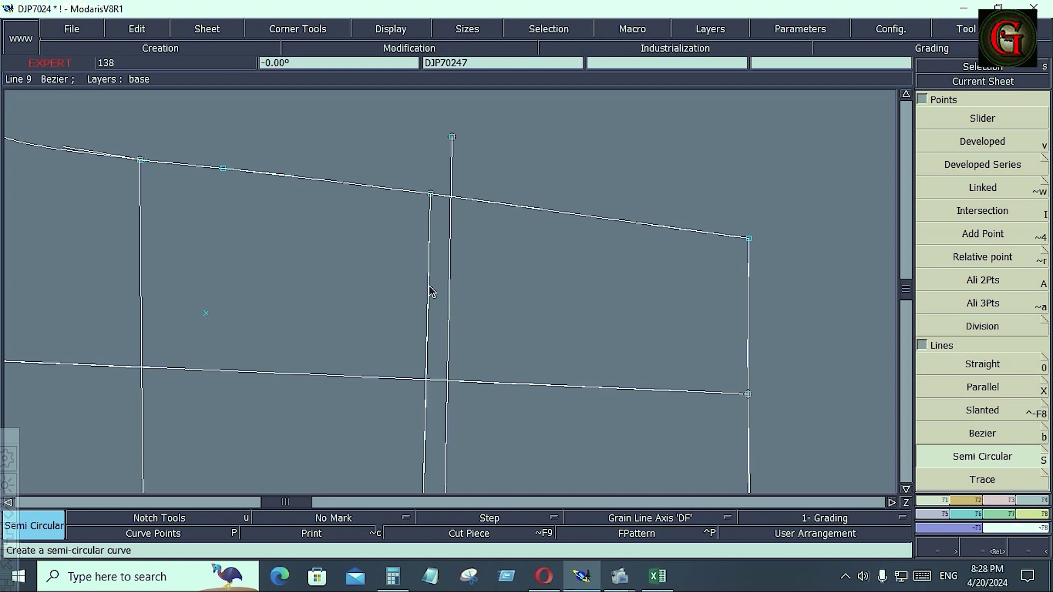
# Step: Create a parallel to the waist-side front rise segment at a distance of -1.25 inches
pyautogui.press('x')
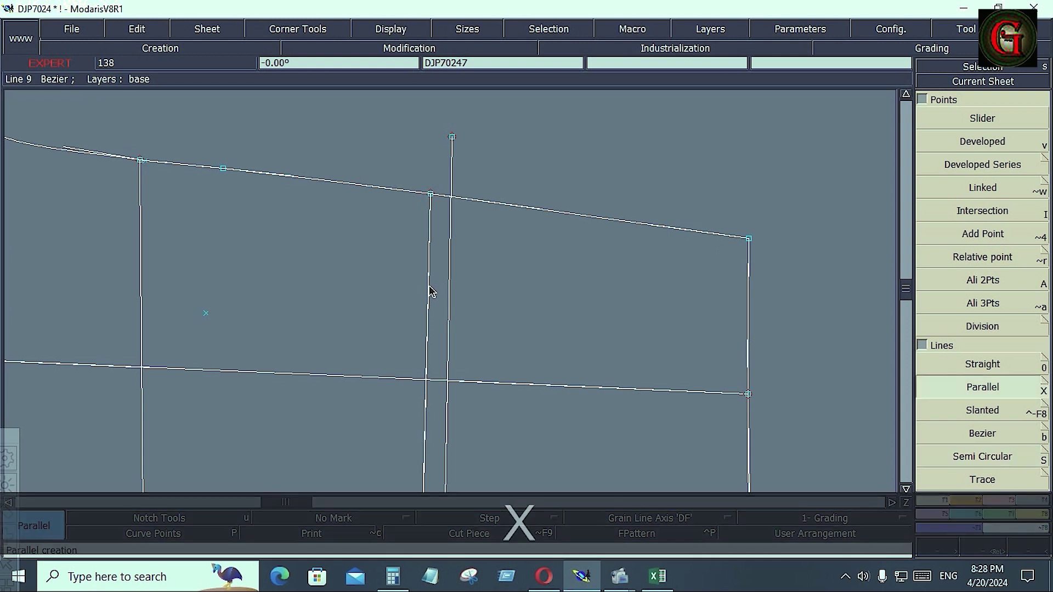
pyautogui.click(317, 191)
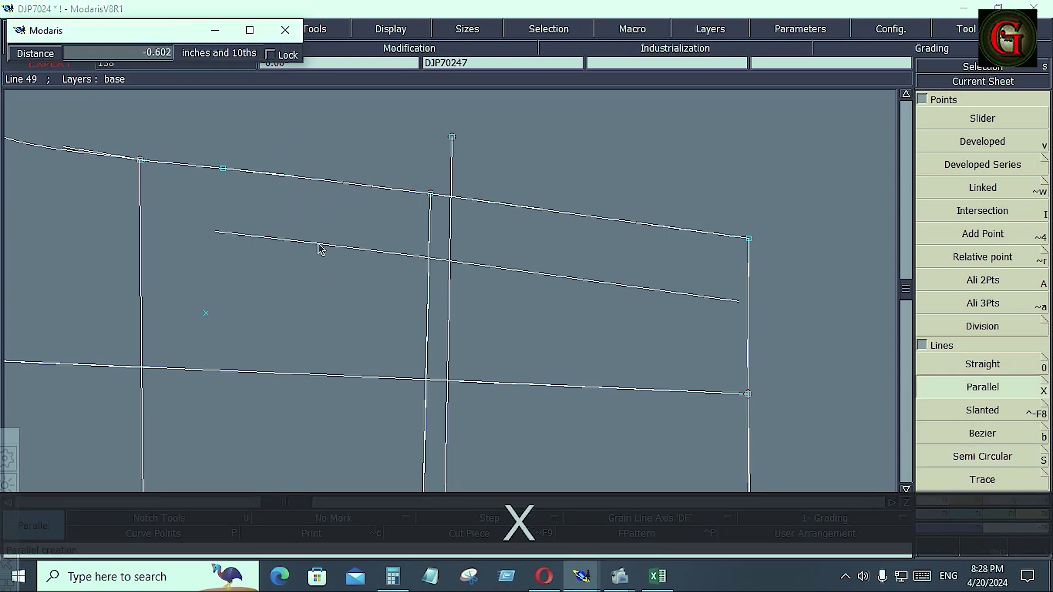
pyautogui.press('Down')
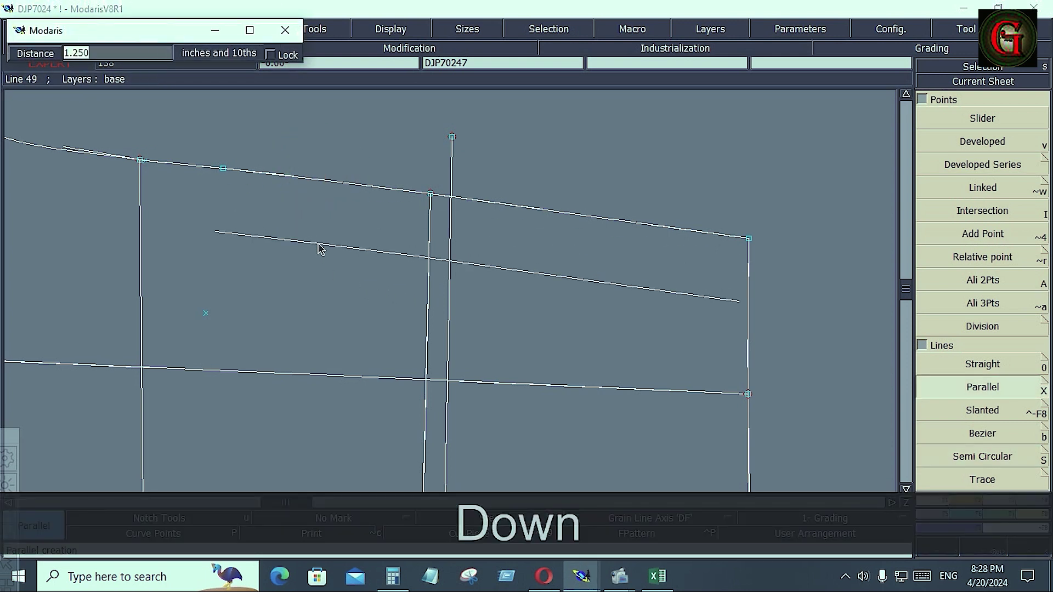
pyautogui.write('-1.25')
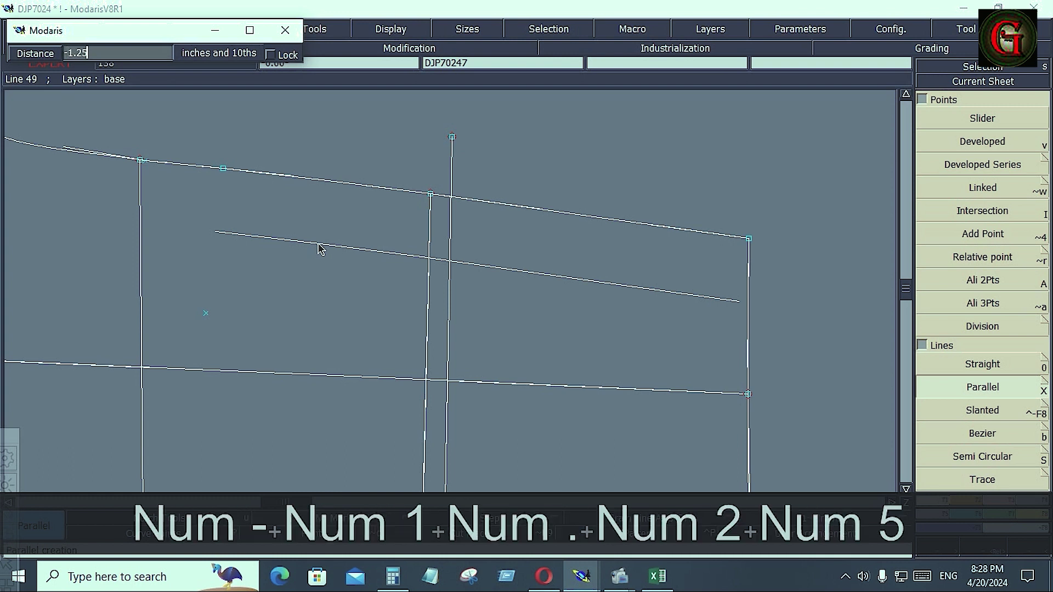
pyautogui.press('Return')
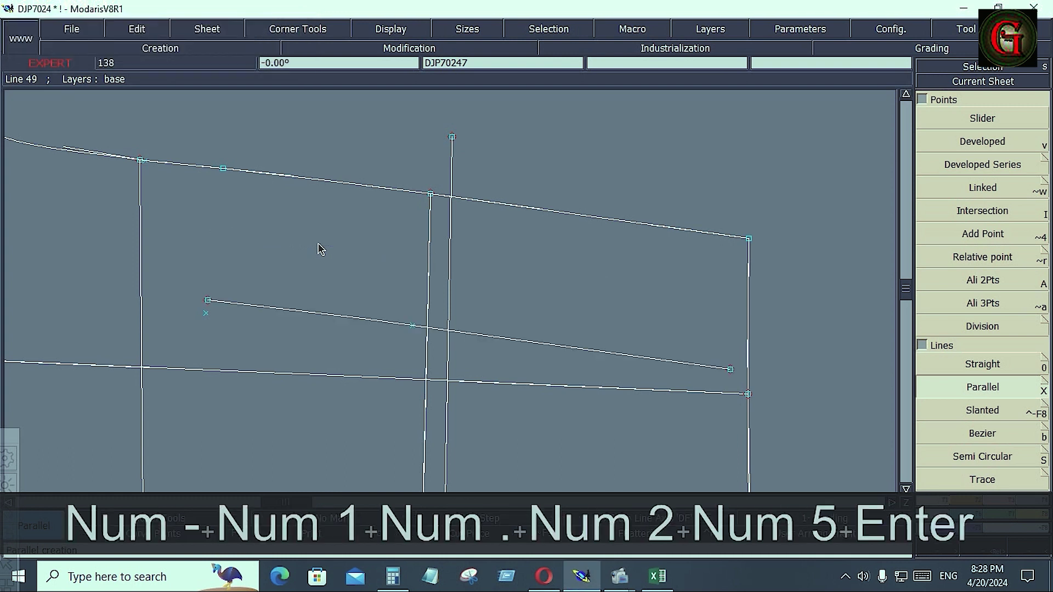
# Step: Adjust the waist end of the parallel line so that it meets the front's waist line
pyautogui.click(1001, 499)
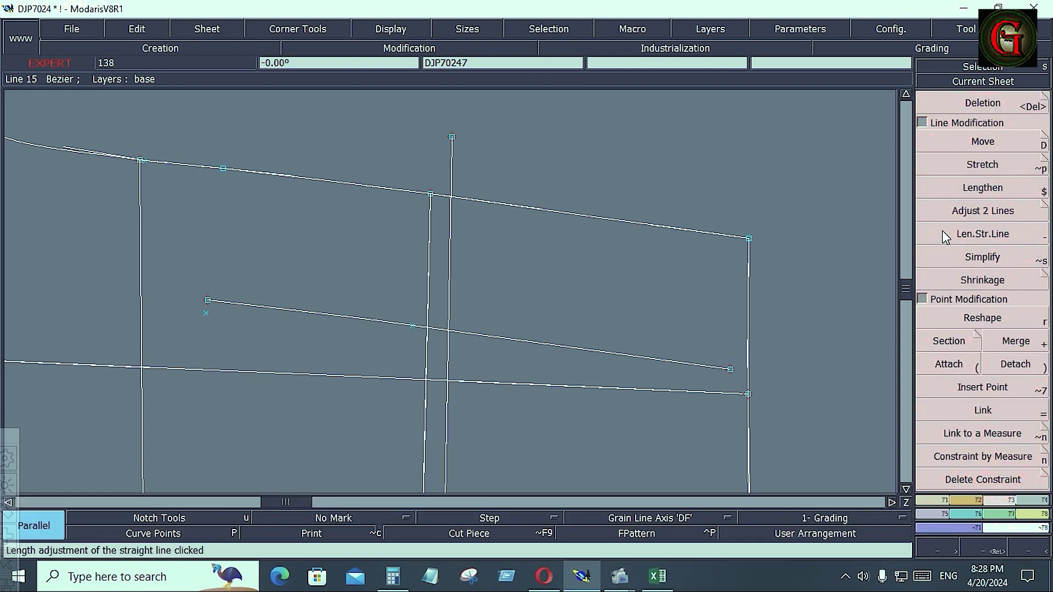
pyautogui.click(956, 210)
pyautogui.click(713, 363)
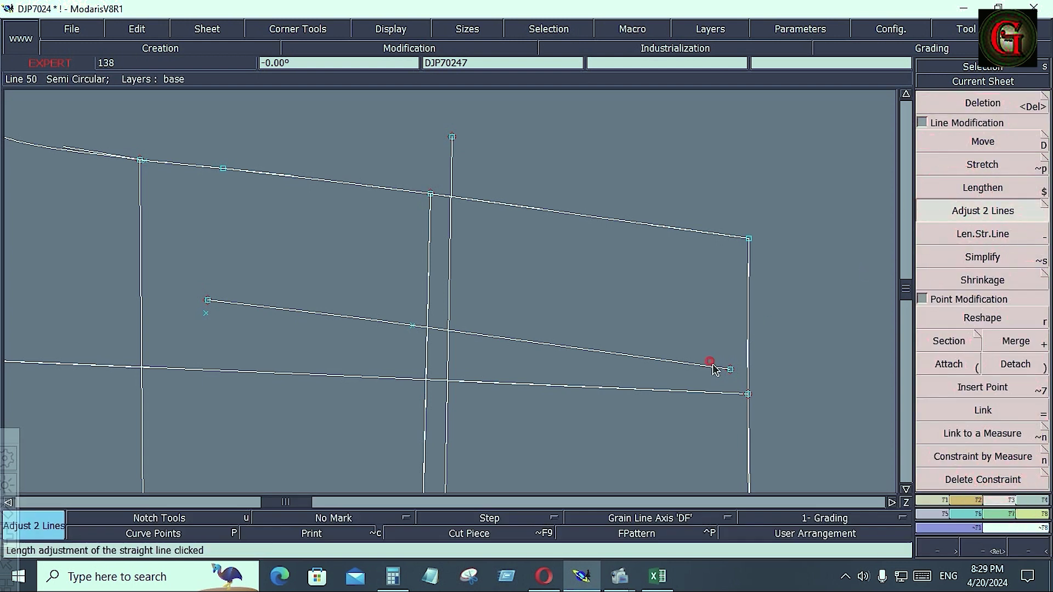
pyautogui.click(748, 376)
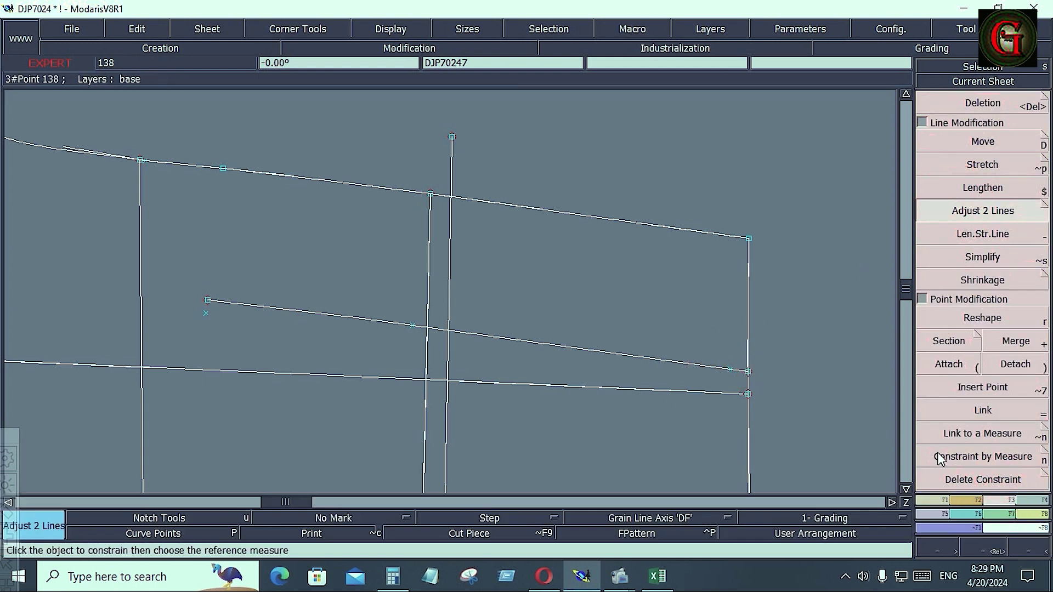
# Step: Draw a Bezier line from the sectioned rise point to the parallel line
pyautogui.click(935, 501)
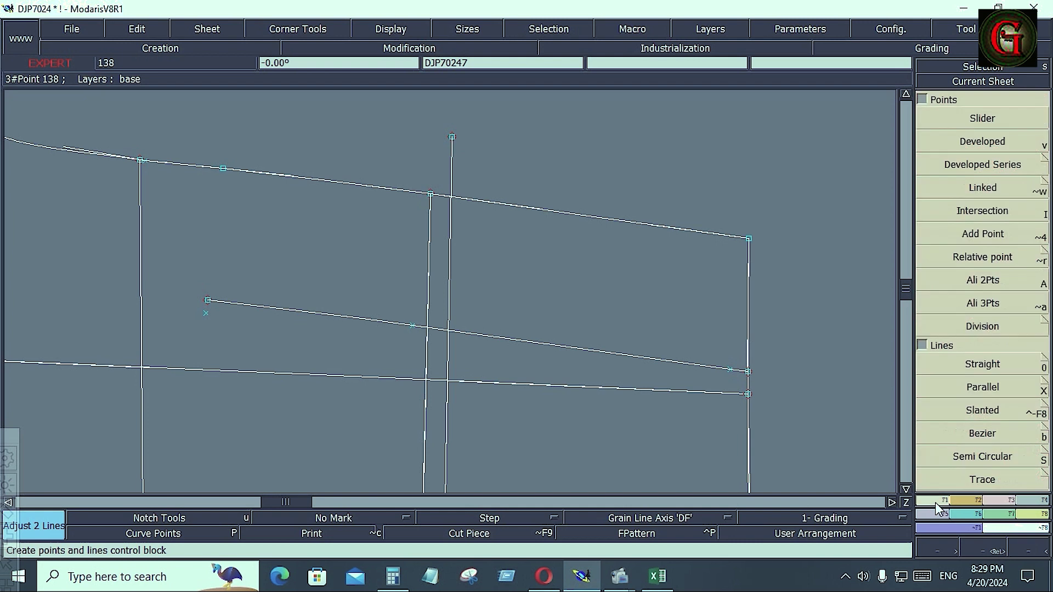
pyautogui.click(982, 436)
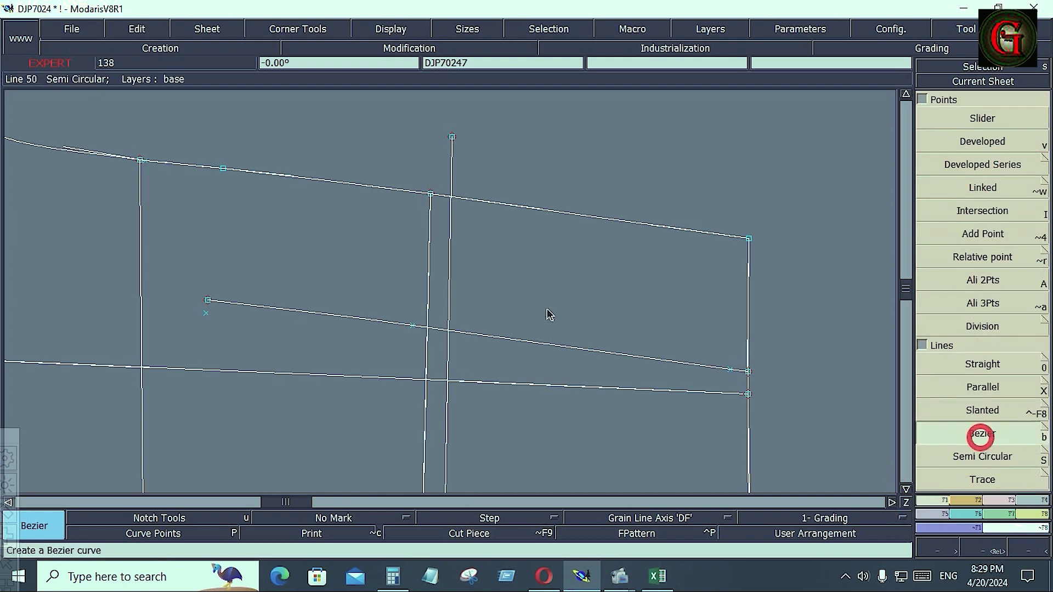
pyautogui.click(223, 168)
pyautogui.click(294, 310)
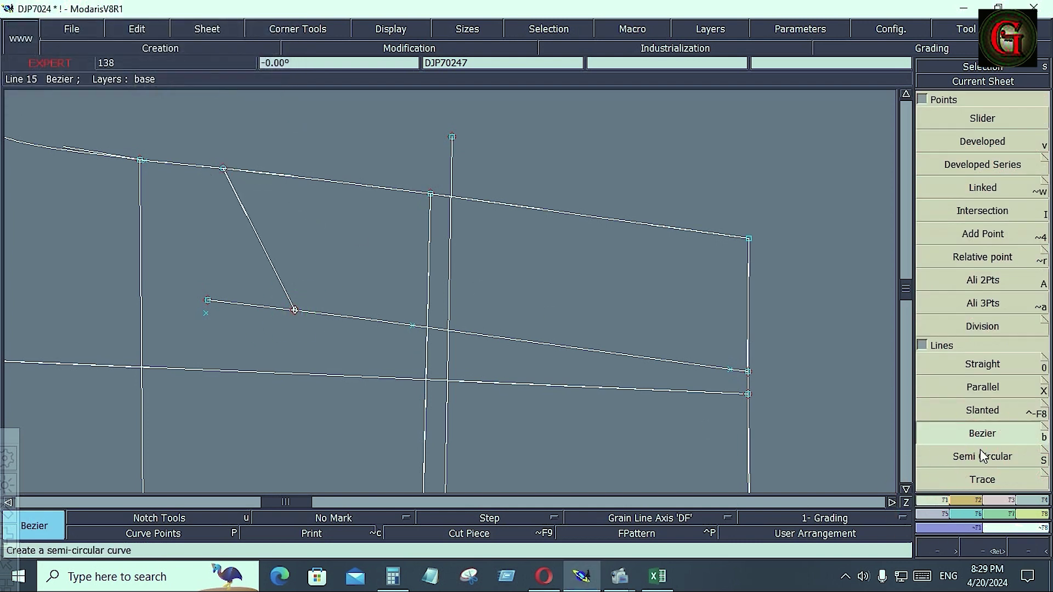
# Step: Reshape the Bezier's handles and end point into a rounded fly curve flowing smoothly into the parallel line
pyautogui.click(991, 499)
pyautogui.click(970, 317)
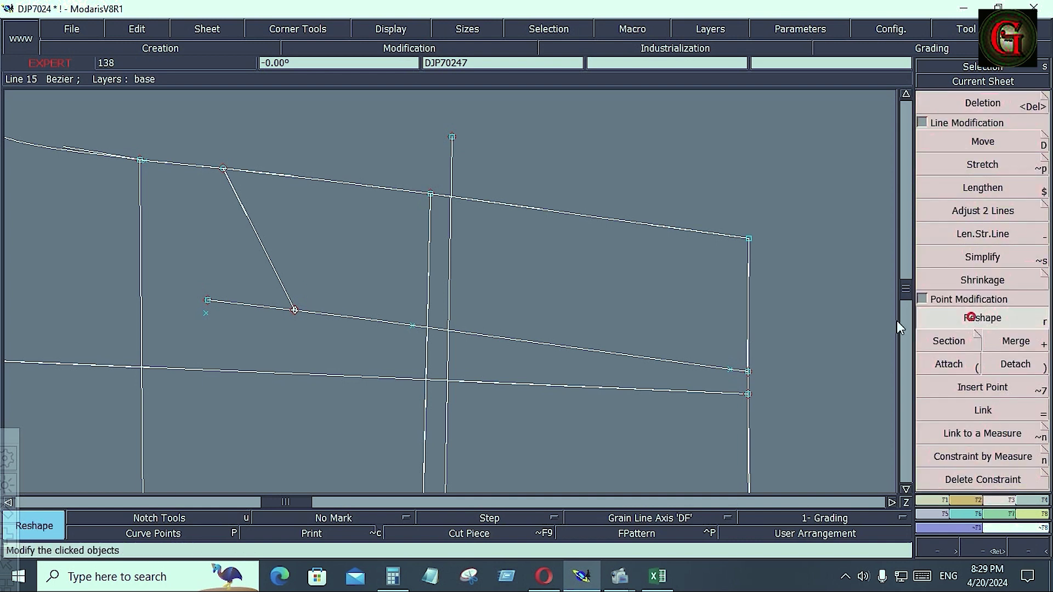
pyautogui.click(240, 204)
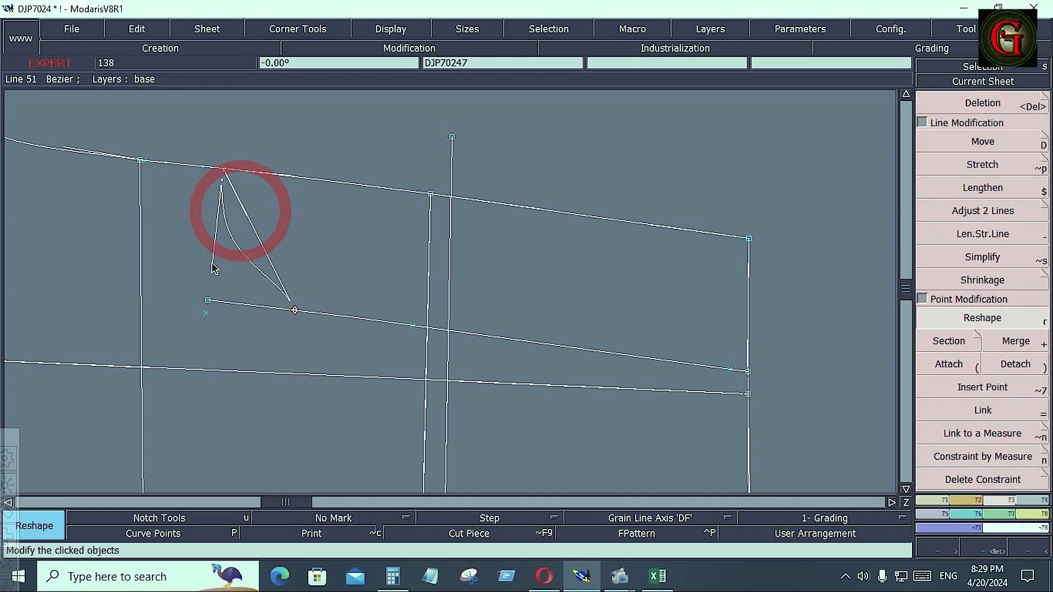
pyautogui.click(208, 268)
pyautogui.click(271, 266)
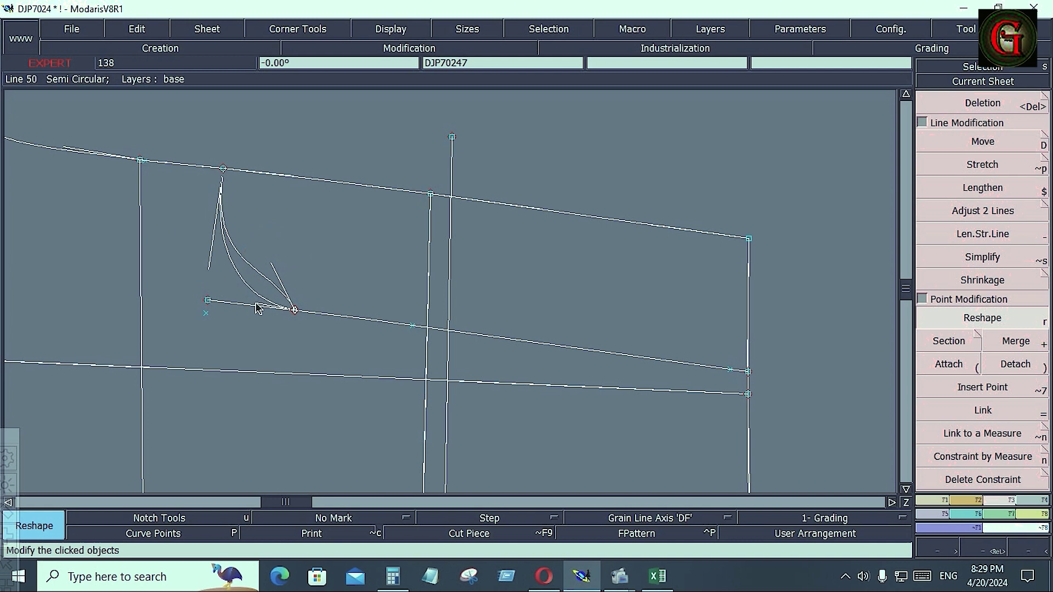
pyautogui.click(251, 301)
pyautogui.click(208, 267)
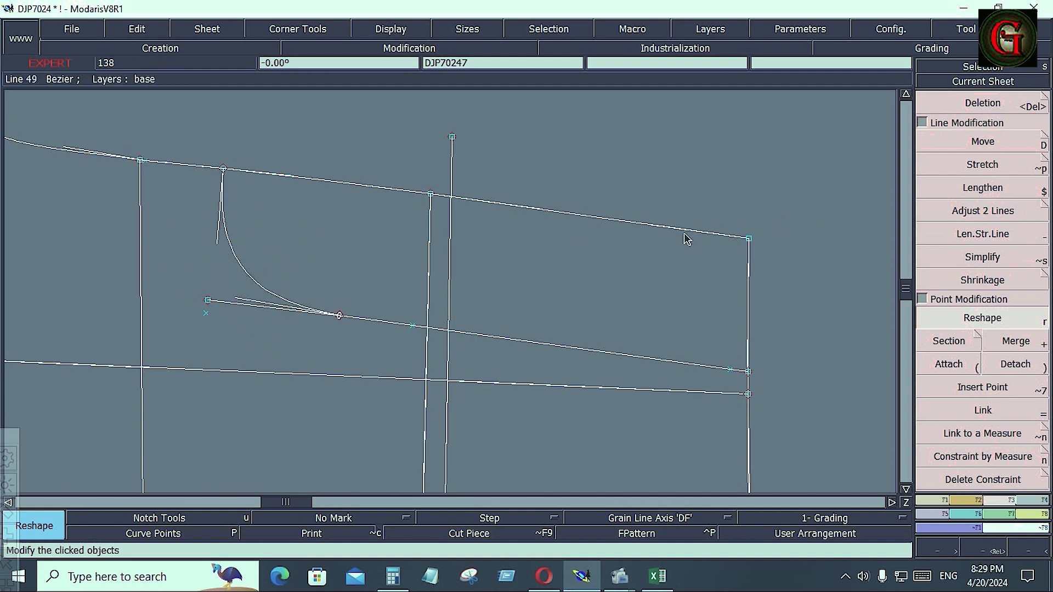
# Step: Insert the fly curve's end point in the parallel line and adjust the two lines to trim the excess beyond the curve
pyautogui.click(1009, 384)
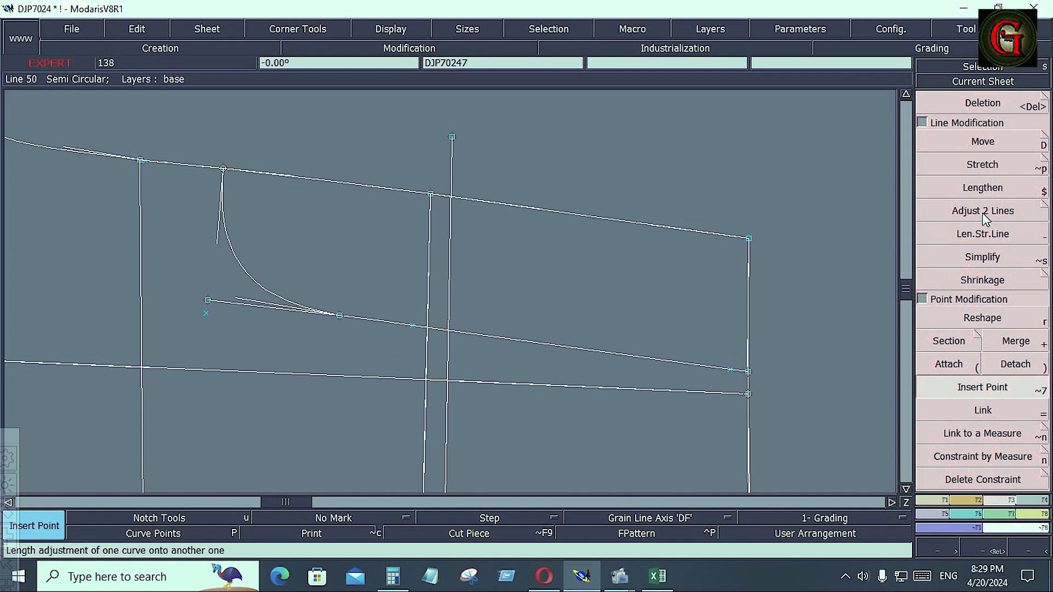
pyautogui.click(985, 214)
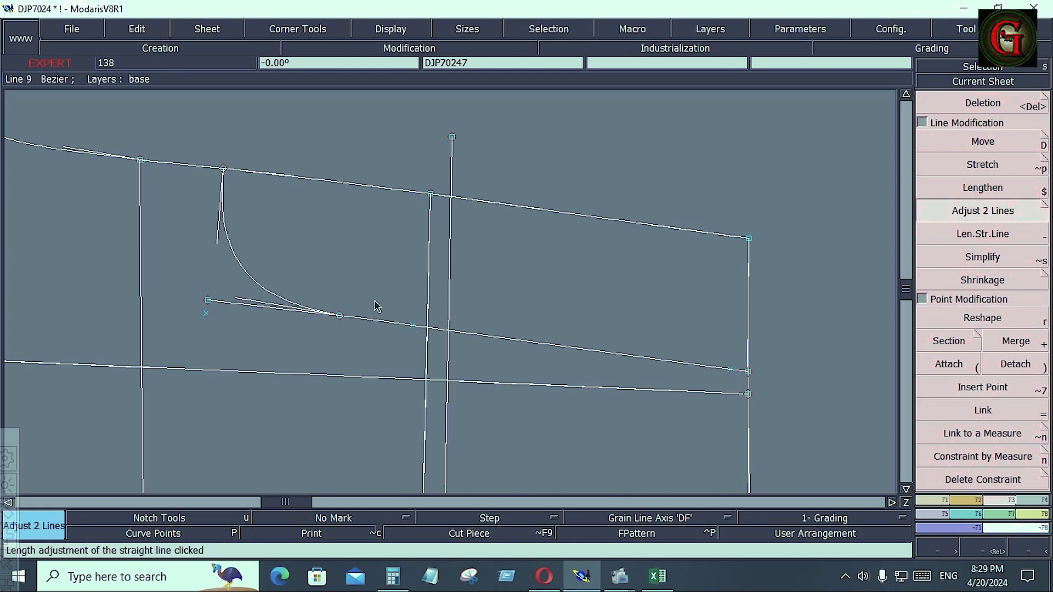
pyautogui.click(246, 279)
pyautogui.press('Return')
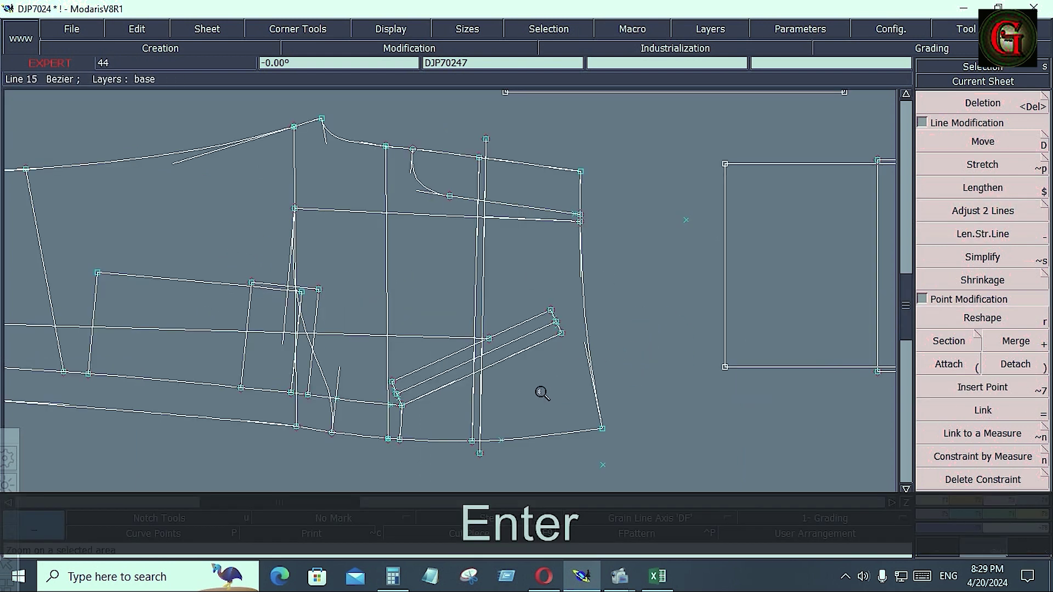
# Step: Delete the extra construction line crossing the front from rise to side seam and the leftover point near the fly line's waist end
pyautogui.press('Delete')
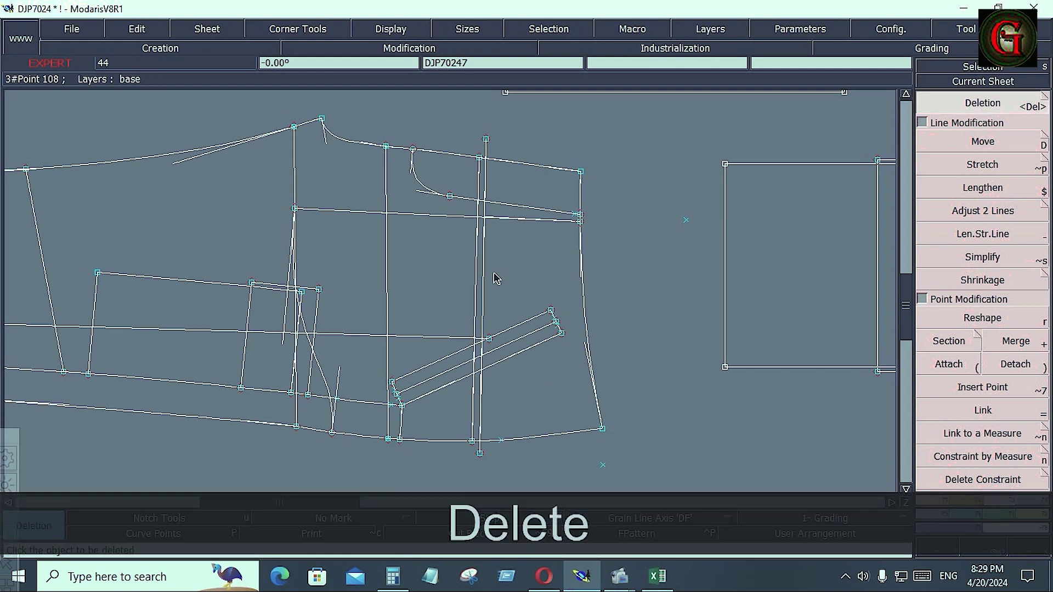
pyautogui.click(484, 283)
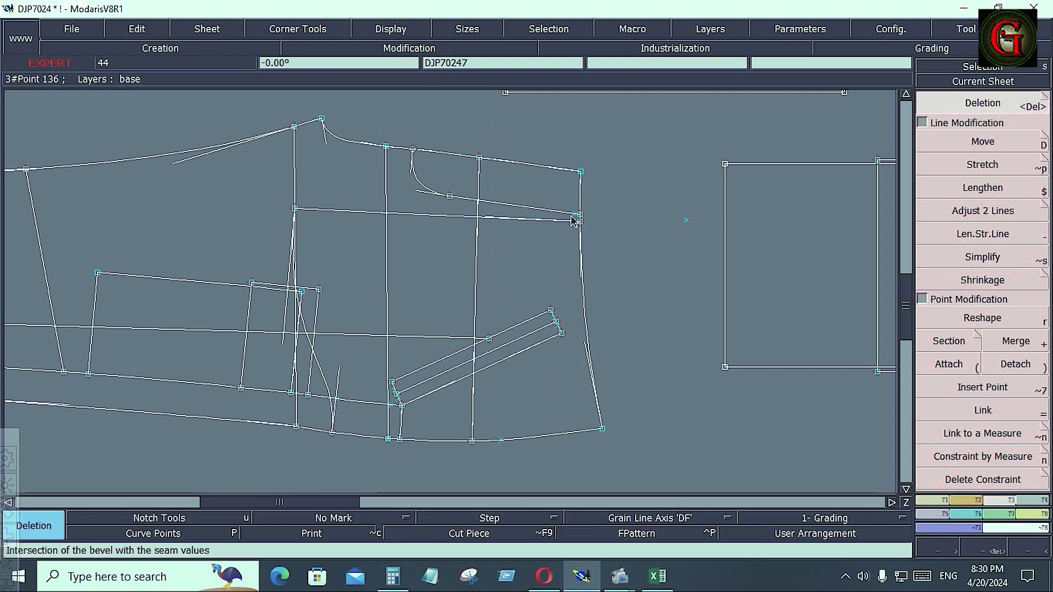
pyautogui.click(572, 220)
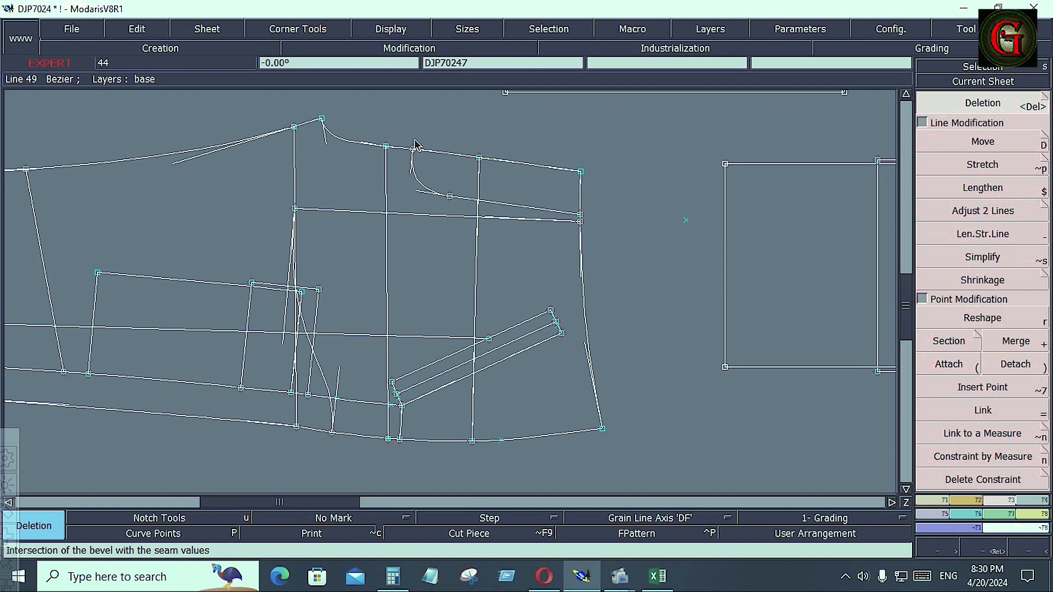
# Step: Try to add a developed point on the front rise just beyond the fly curve's start
pyautogui.press('Return')
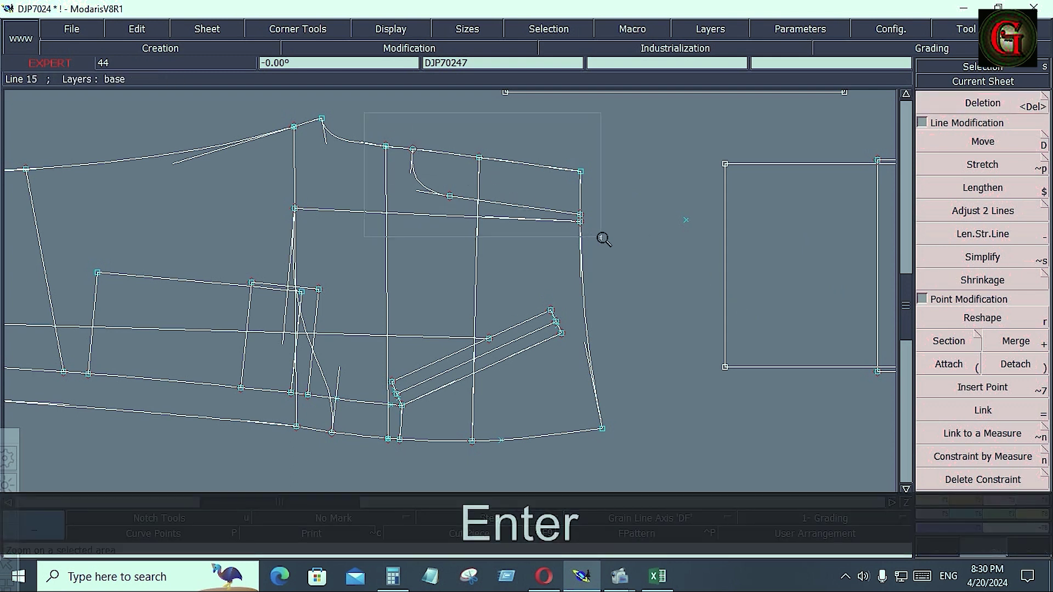
pyautogui.click(607, 241)
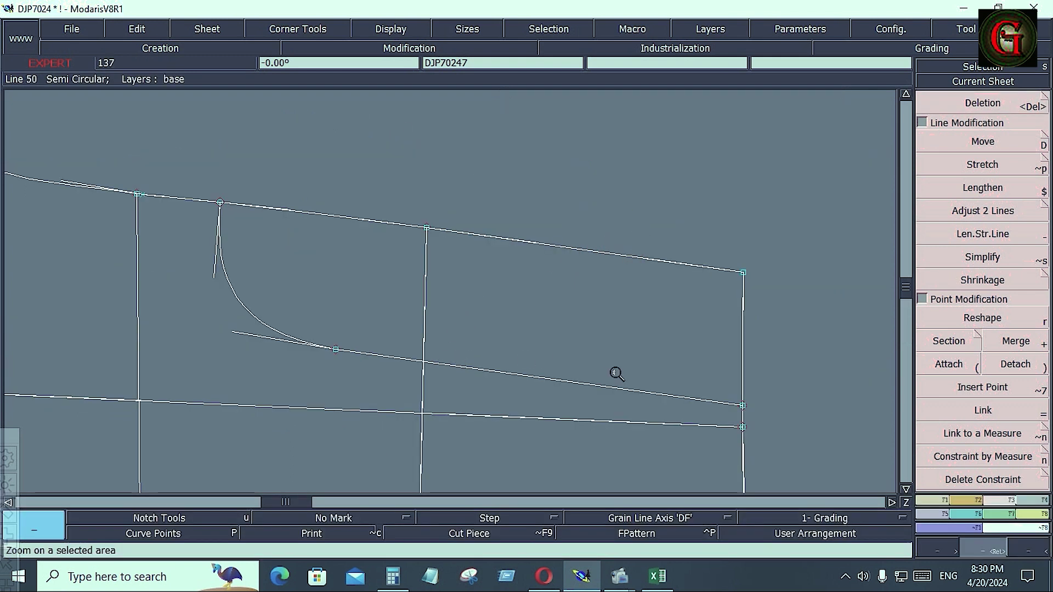
pyautogui.click(935, 500)
pyautogui.click(968, 146)
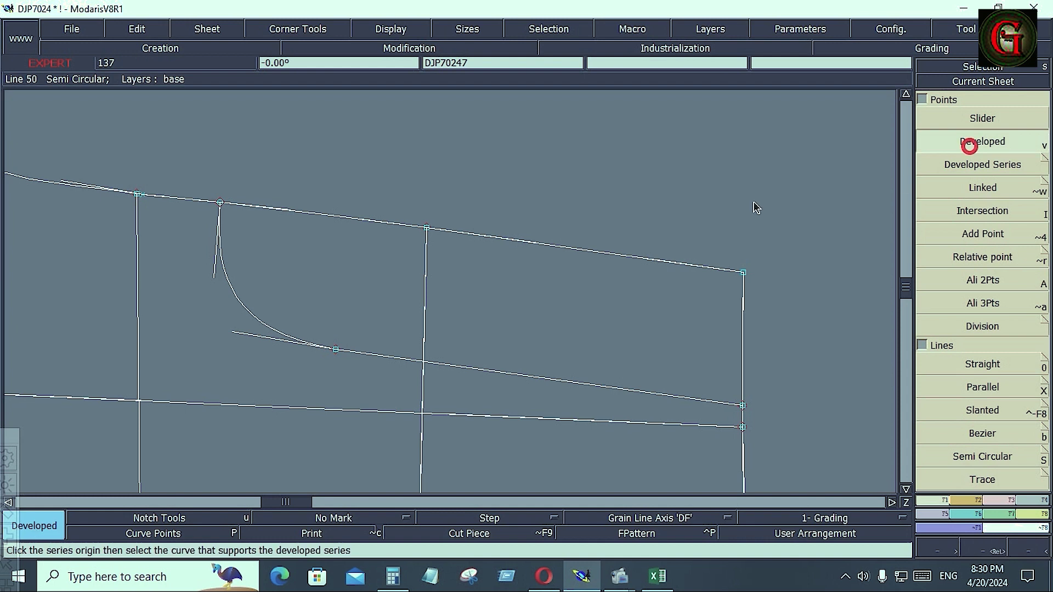
pyautogui.click(219, 204)
pyautogui.press('space')
pyautogui.press('space')
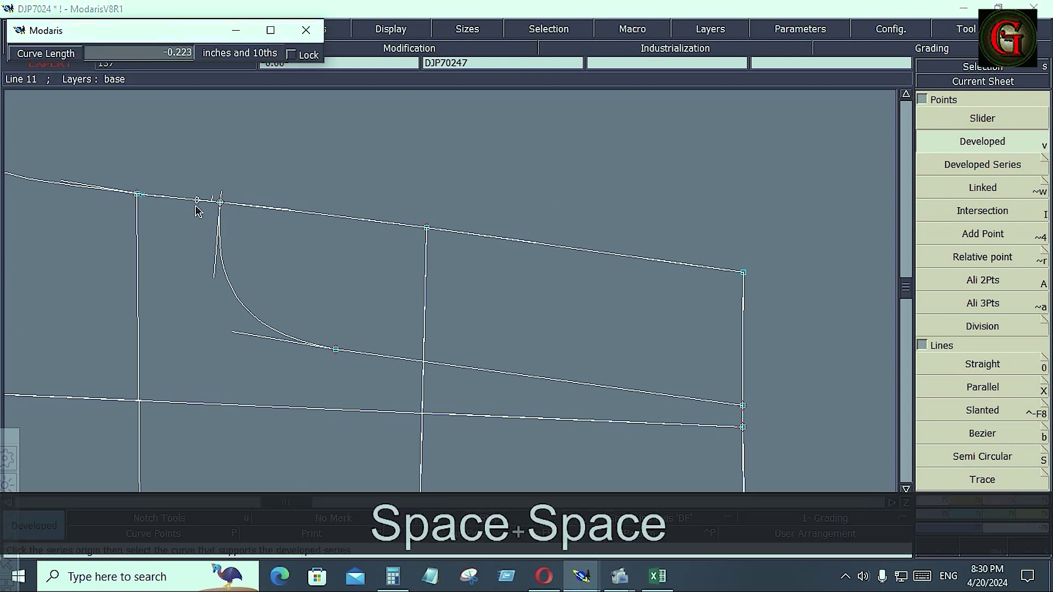
pyautogui.click(188, 206)
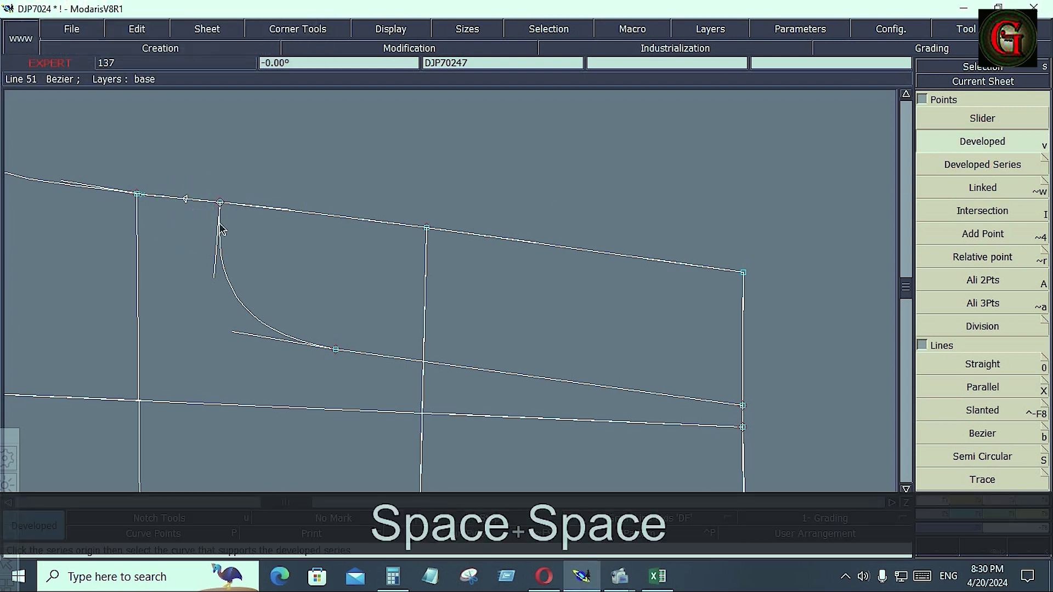
pyautogui.hotkey('ctrl', 'z')
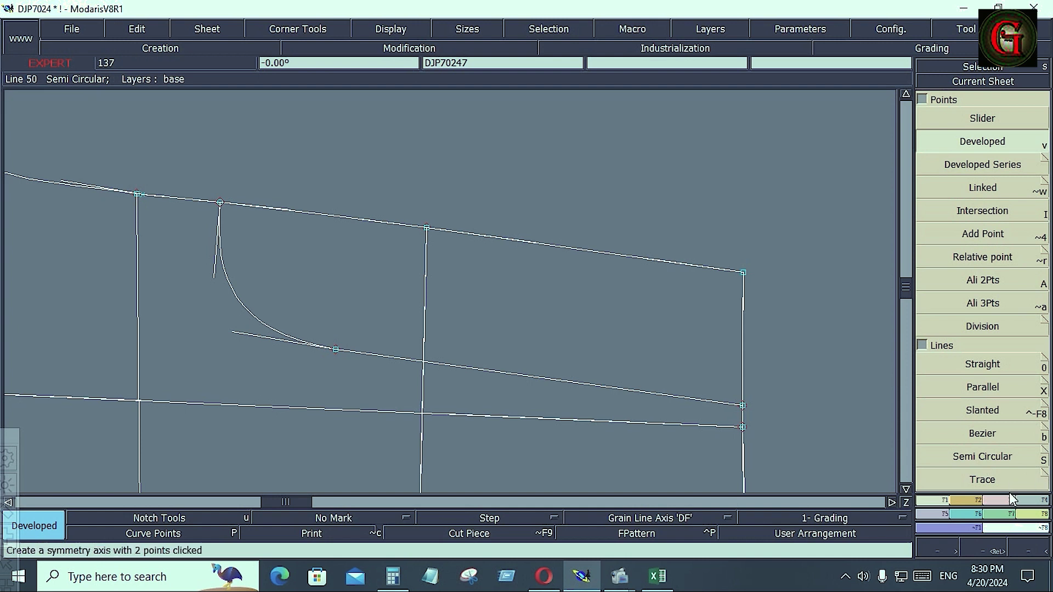
pyautogui.click(1023, 500)
pyautogui.click(954, 460)
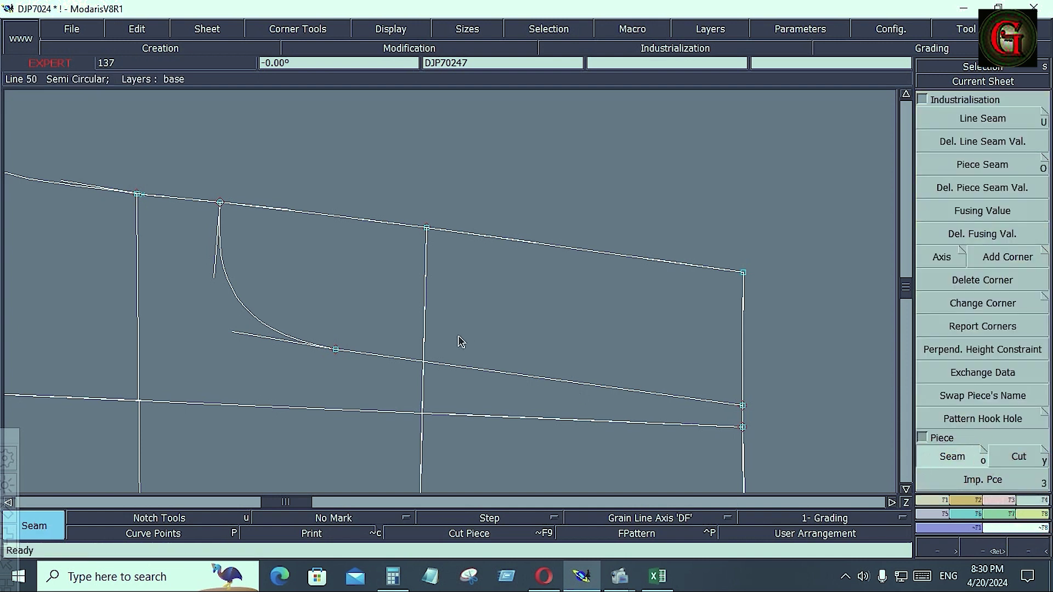
pyautogui.click(337, 276)
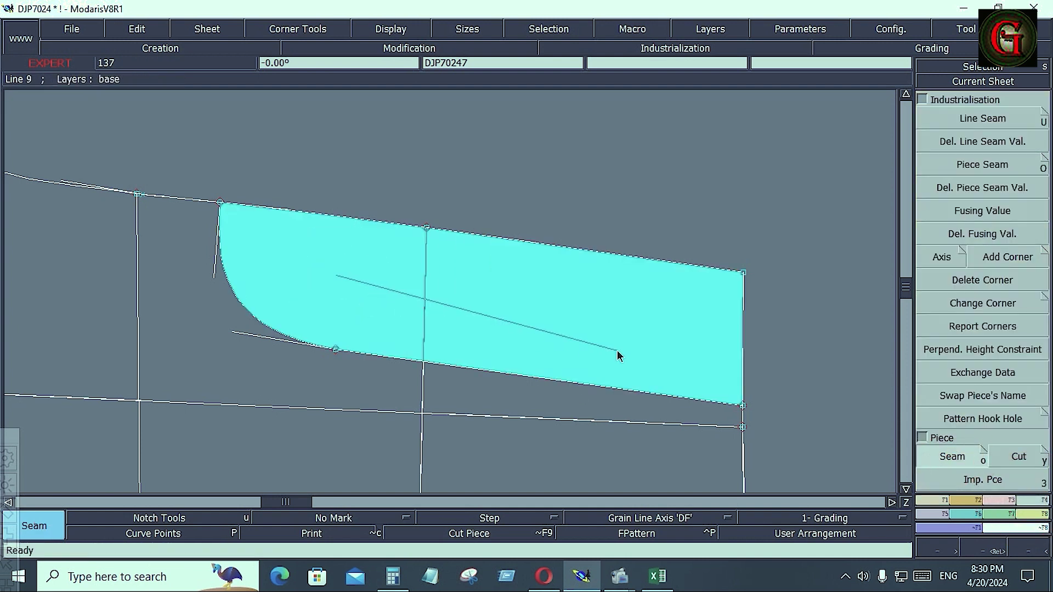
pyautogui.hotkey('ctrl', 'z')
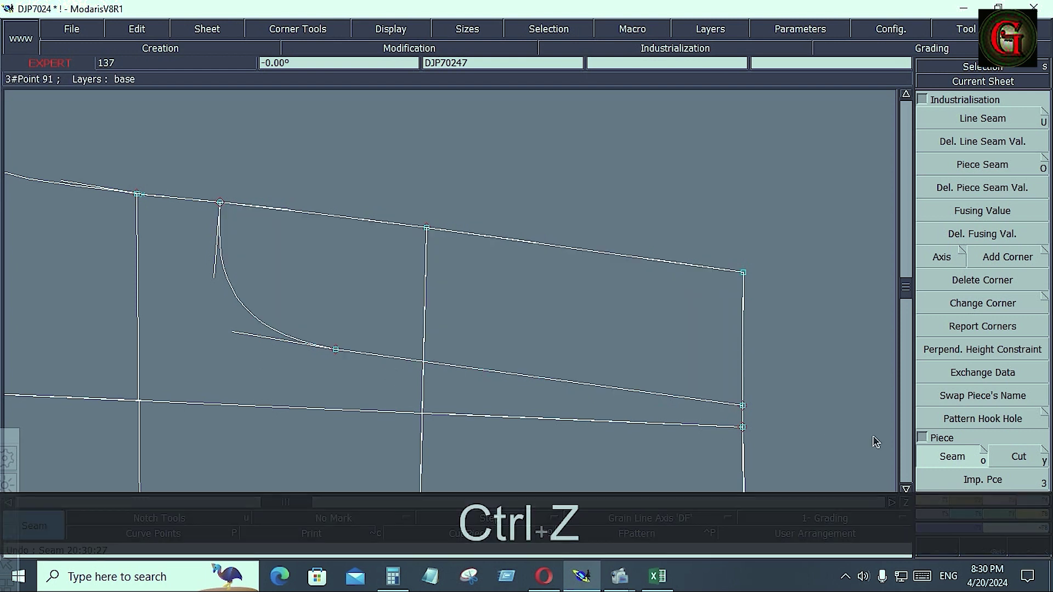
# Step: Reshape the J-shaped curve at its tangent handles, and extract the area it encloses with the upper edge as a Seam piece
pyautogui.click(981, 478)
pyautogui.click(999, 494)
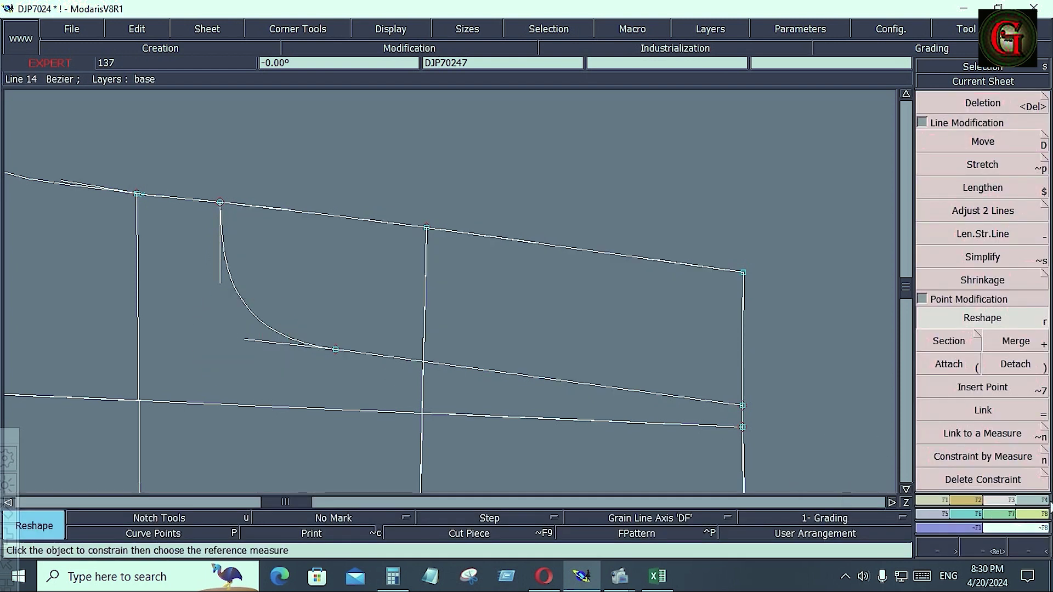
pyautogui.click(1003, 500)
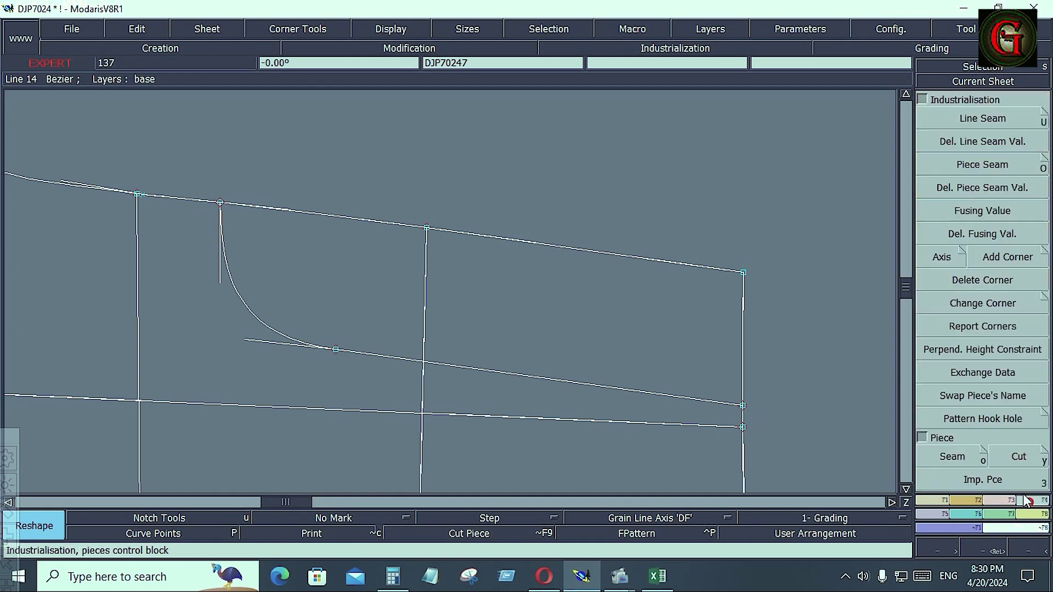
pyautogui.click(952, 456)
pyautogui.click(386, 297)
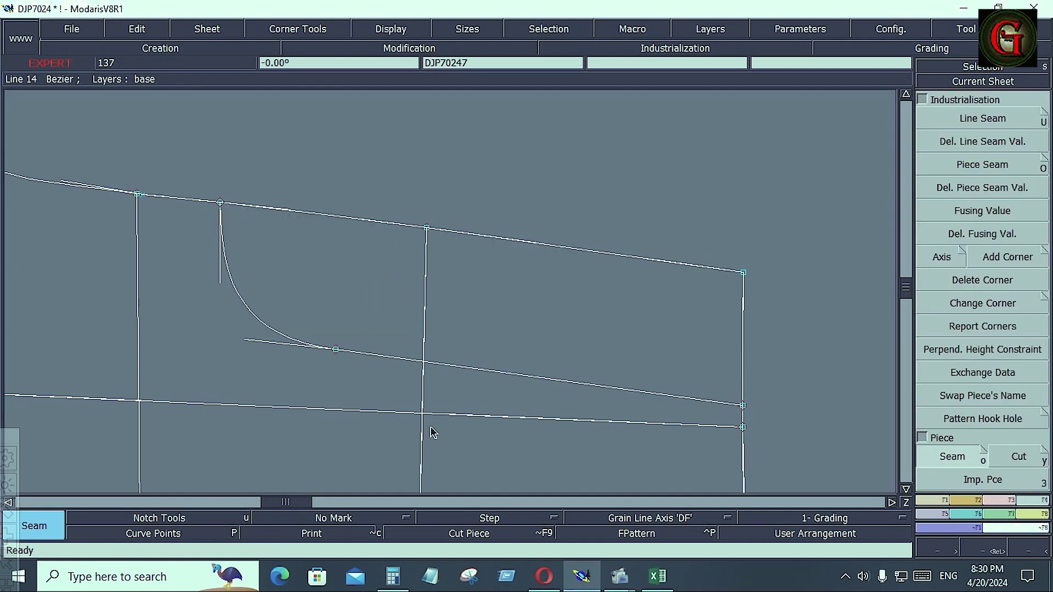
# Step: Arrange all sheets, and rotate the new curved piece's sheet by two points so its upper edge lies horizontal
pyautogui.press('j')
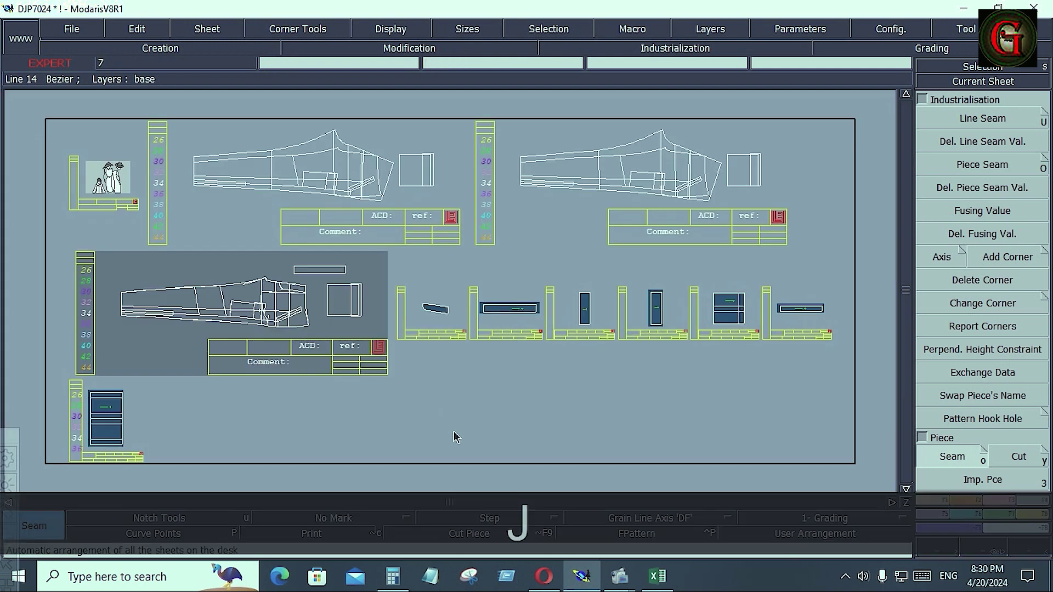
pyautogui.click(436, 324)
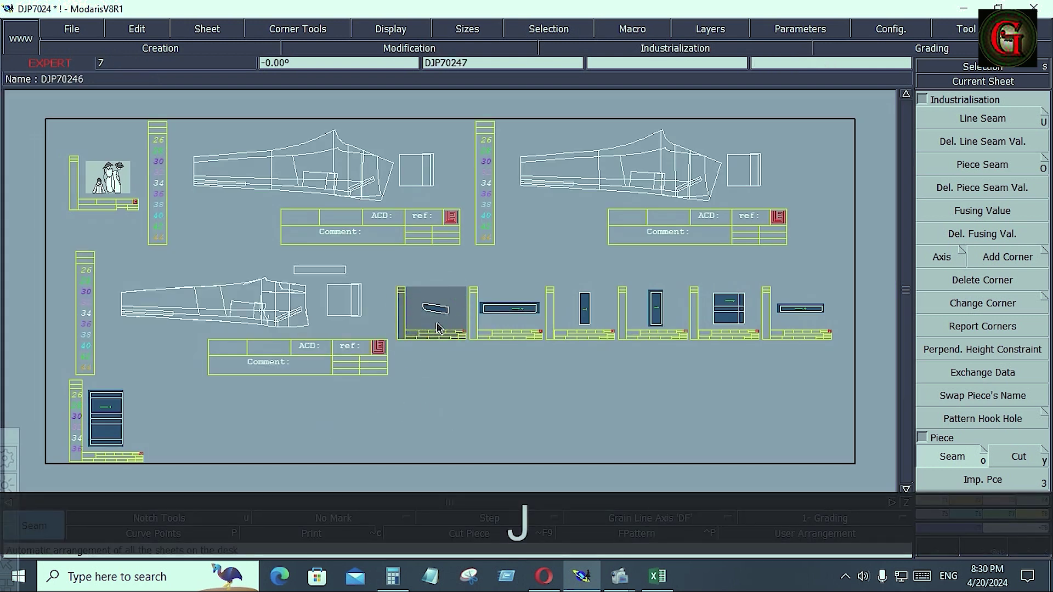
pyautogui.press('Home')
pyautogui.click(958, 500)
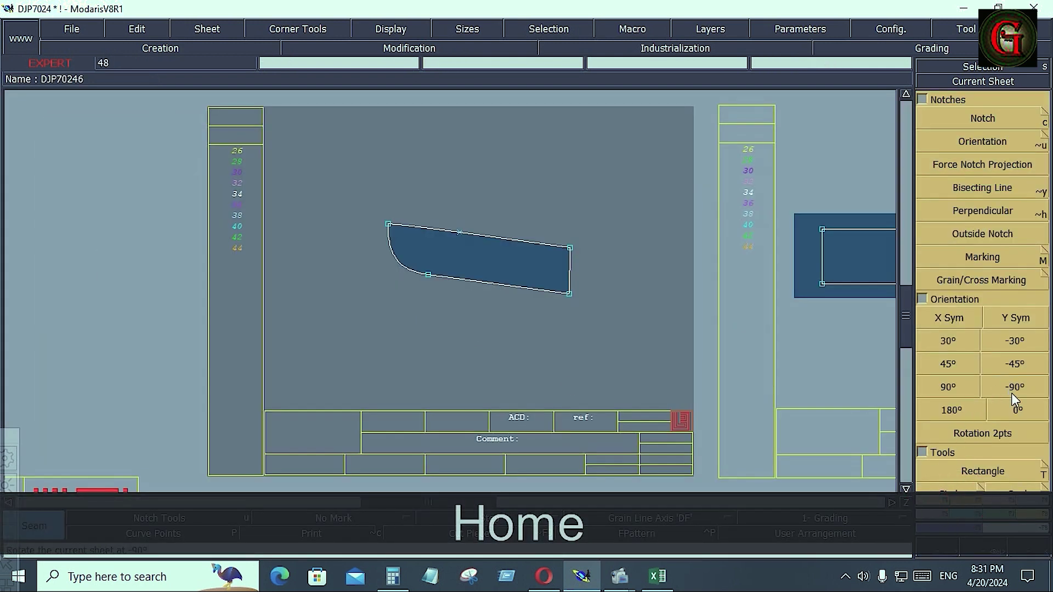
pyautogui.click(985, 433)
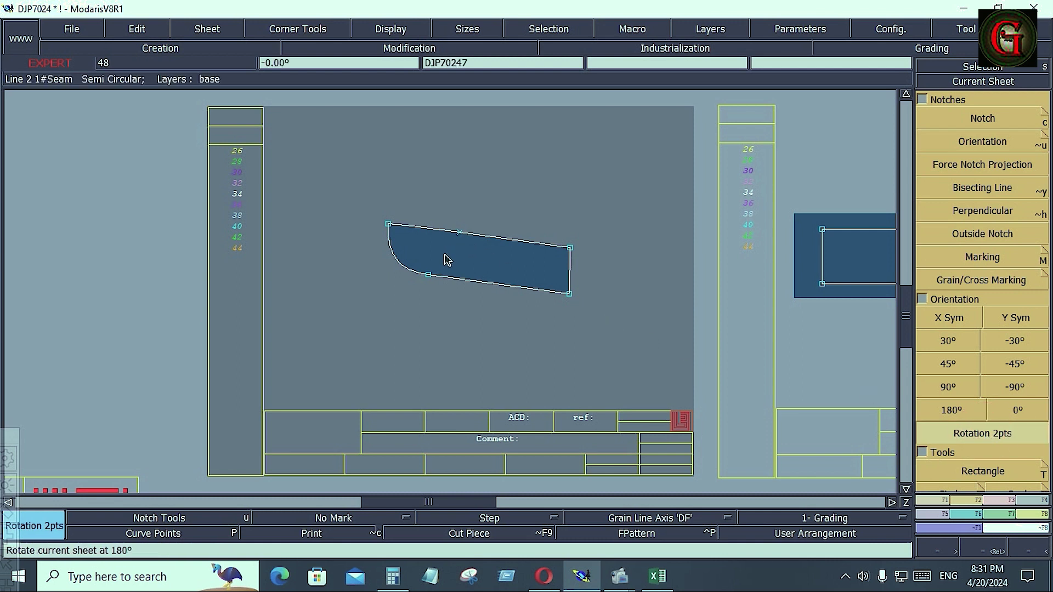
pyautogui.click(389, 225)
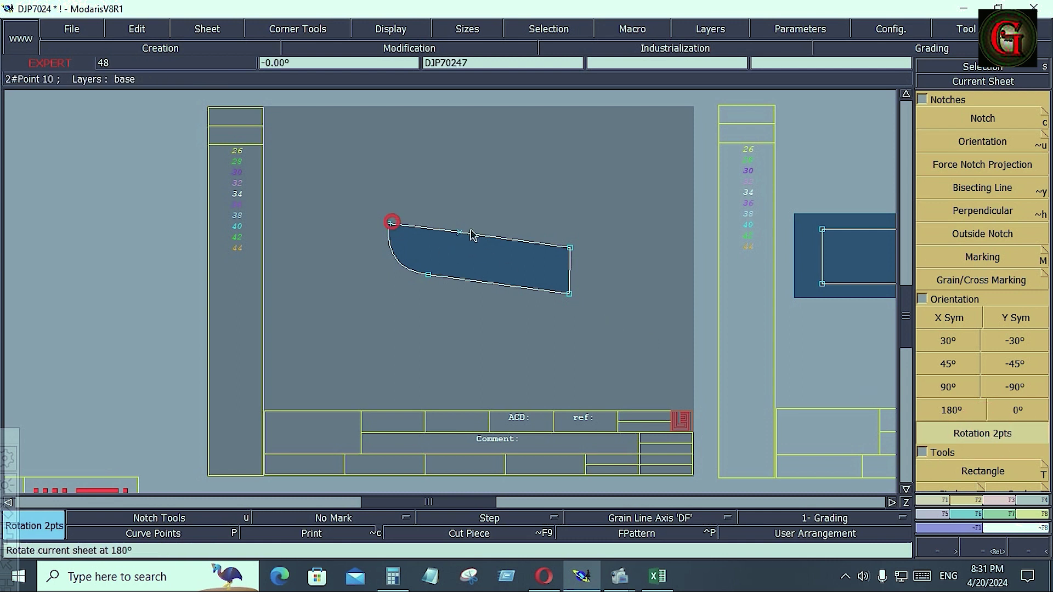
pyautogui.click(570, 249)
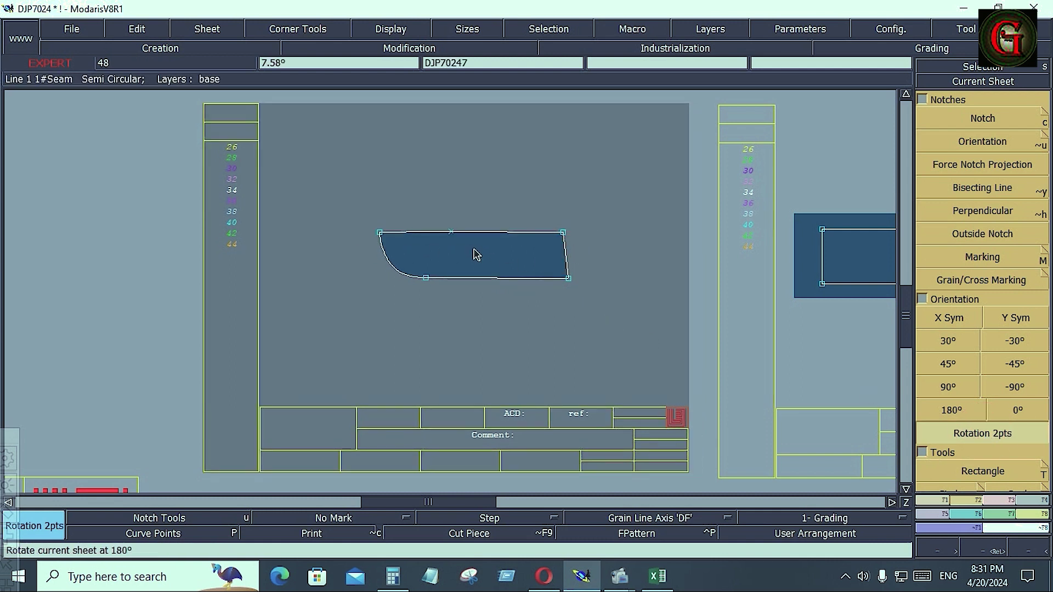
# Step: Delete the extra points along the piece's upper edge, and merge the curve with the straight lower edge at their shared point
pyautogui.press('Delete')
pyautogui.click(452, 233)
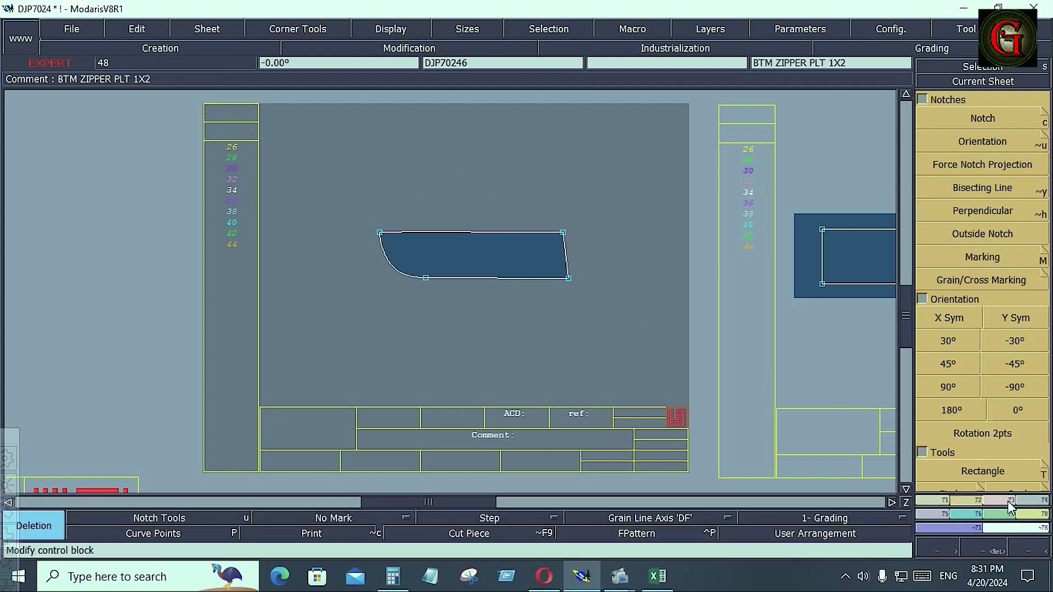
pyautogui.click(1007, 501)
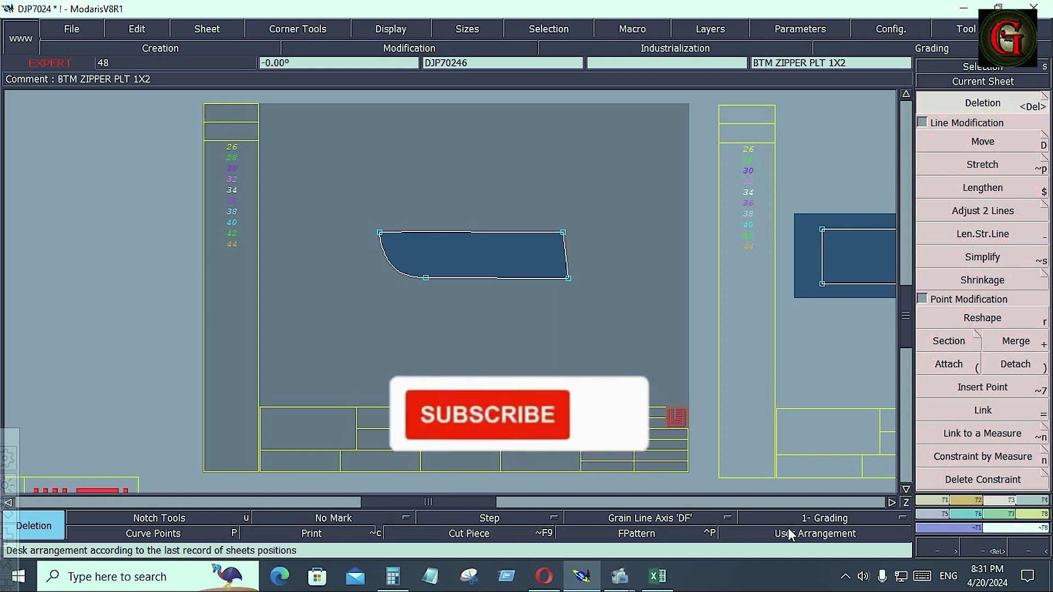
pyautogui.hotkey('shift', '=')
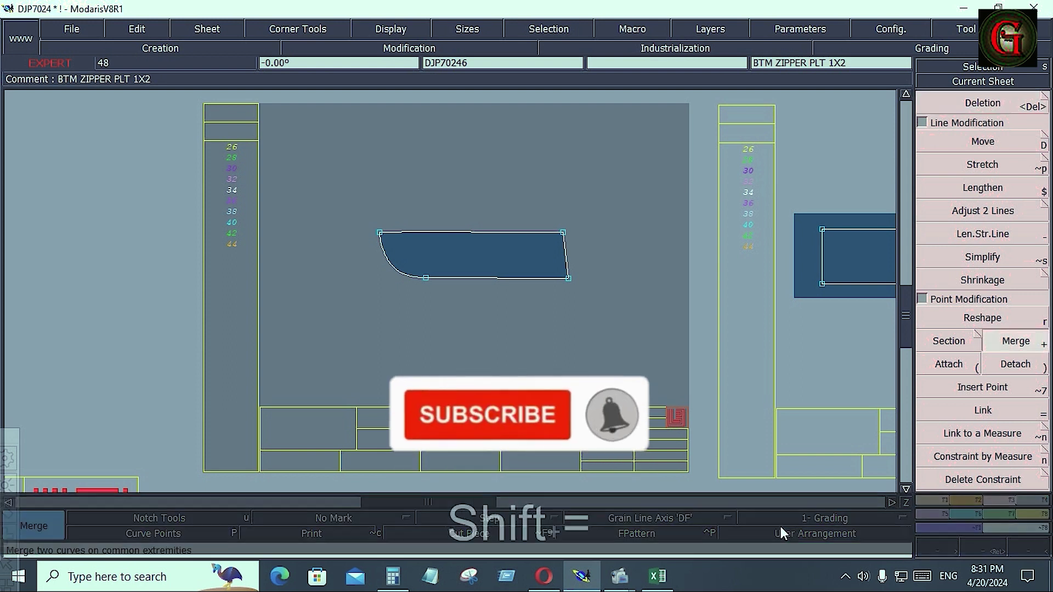
pyautogui.click(426, 278)
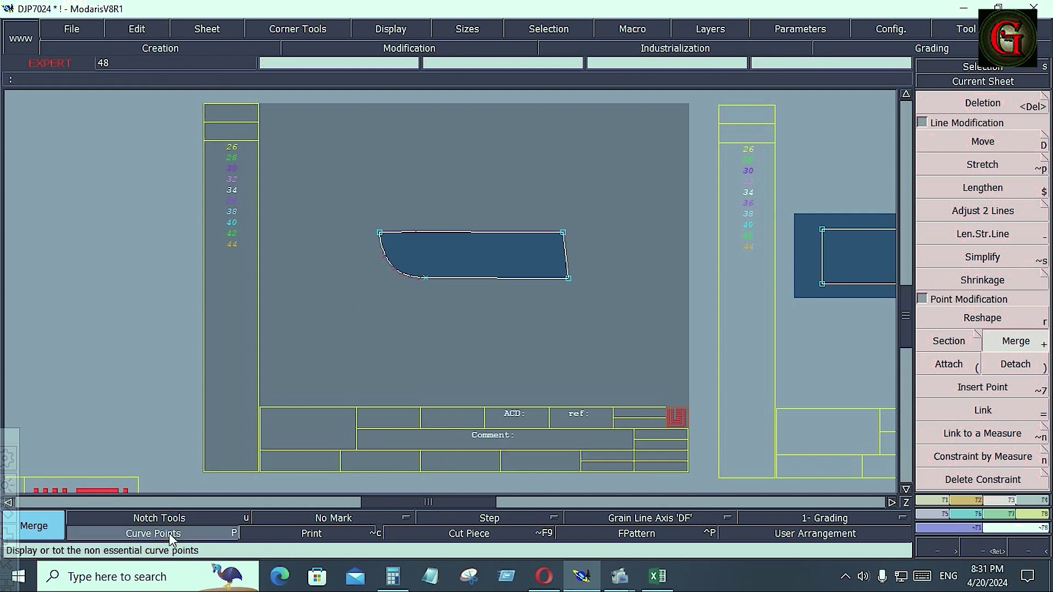
pyautogui.press('Delete')
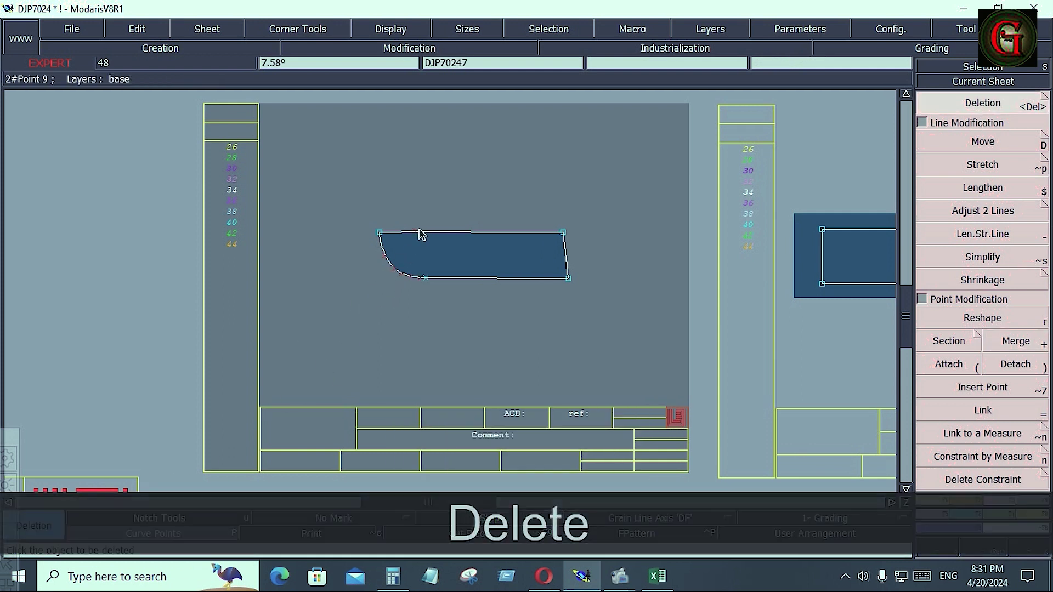
pyautogui.click(421, 232)
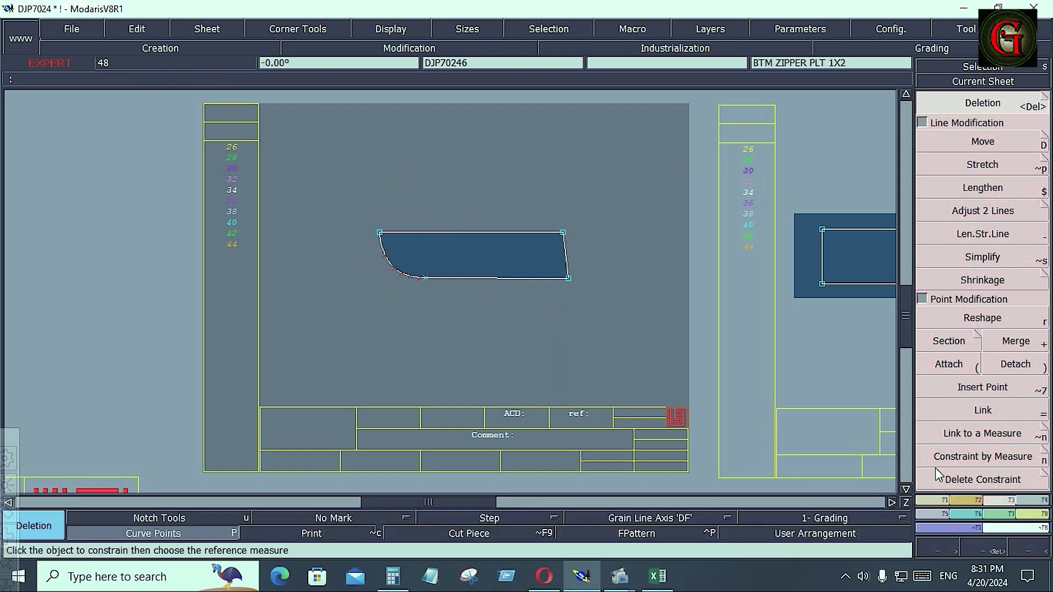
# Step: Add a line seam of 0.4 inches at both beginning and end to the short slanted edge opposite the curve
pyautogui.click(929, 498)
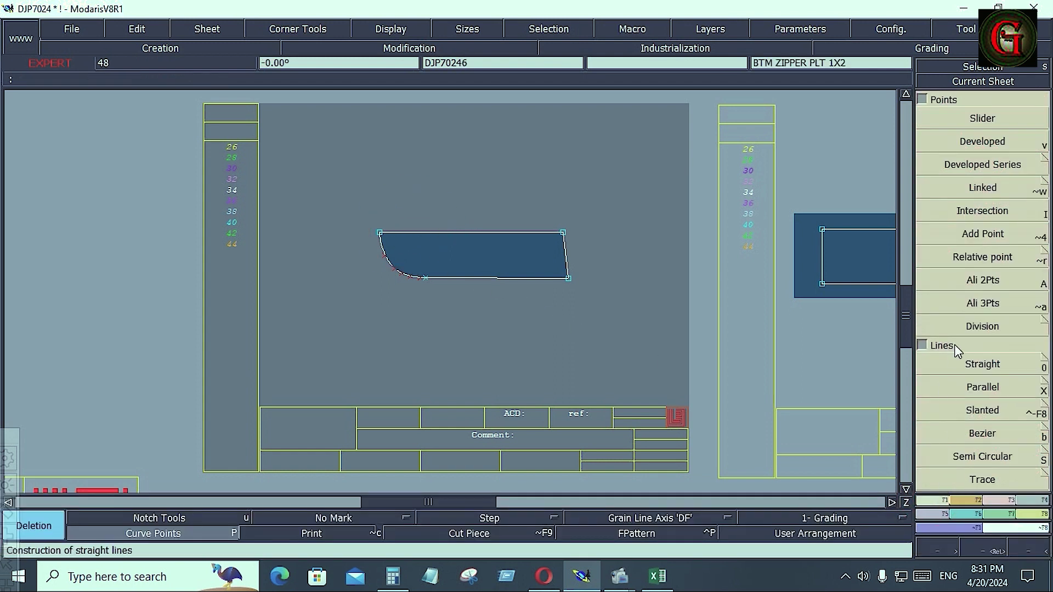
pyautogui.click(1031, 499)
pyautogui.click(979, 114)
pyautogui.click(568, 258)
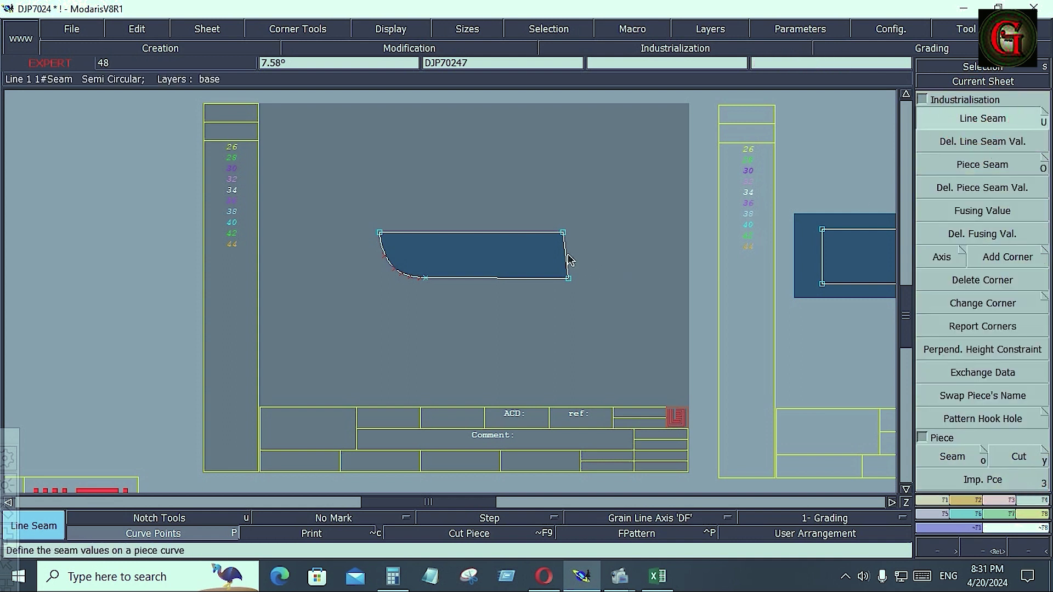
pyautogui.press('Down')
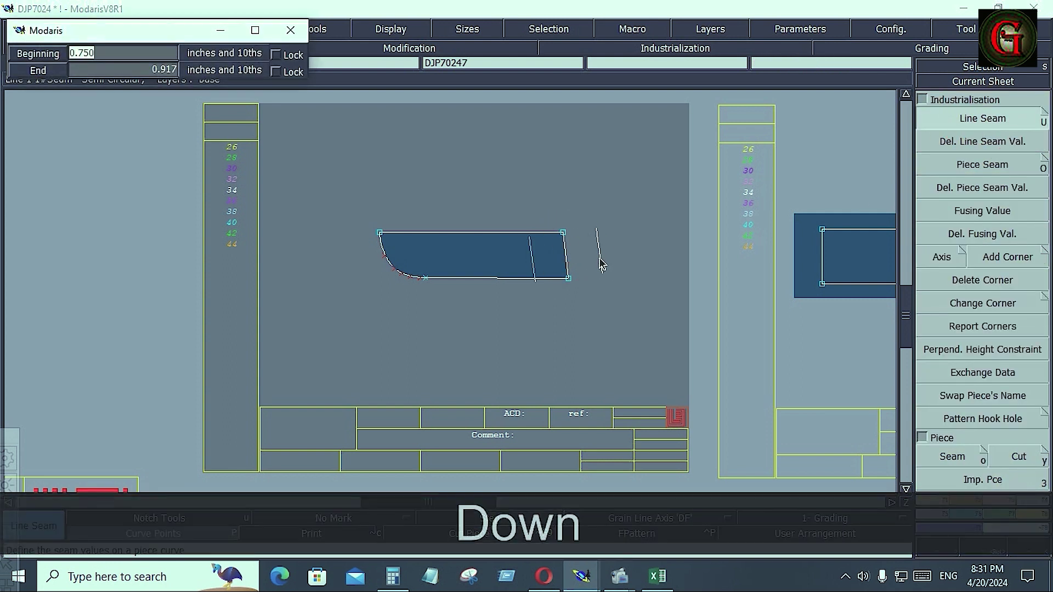
pyautogui.write('.4')
pyautogui.press('Down')
pyautogui.write('.4')
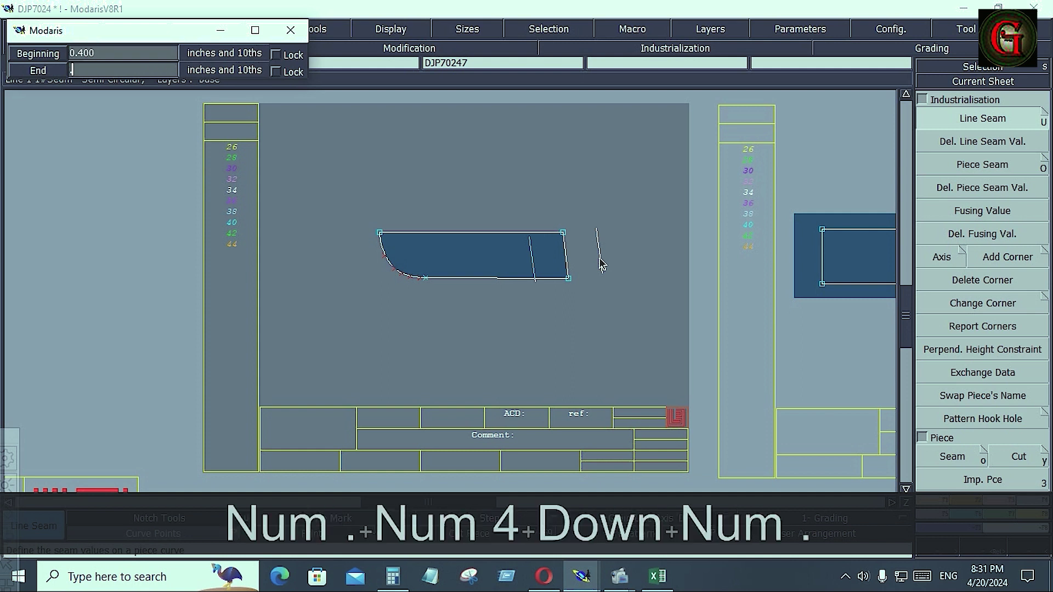
pyautogui.press('Down')
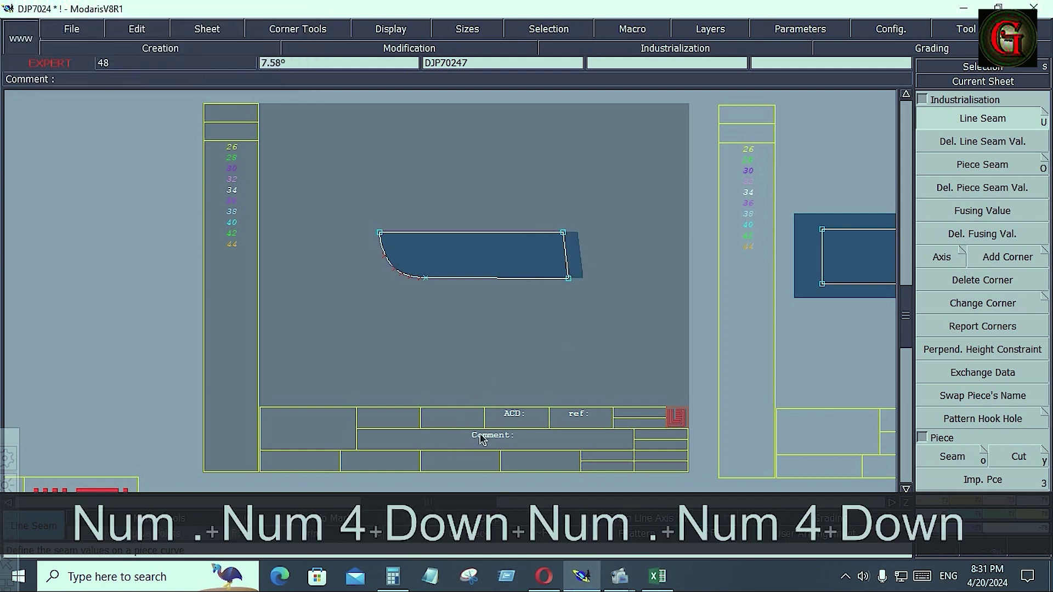
# Step: Enter "J STITCH FIN" as the comment of the curved piece's sheet
pyautogui.press('e')
pyautogui.click(499, 439)
pyautogui.write('J ')
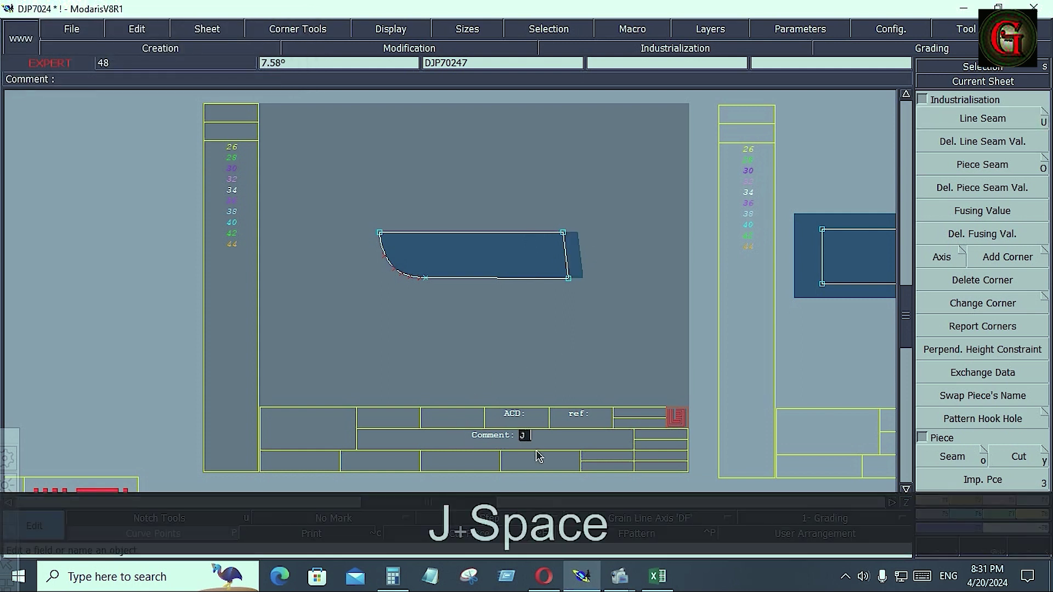
pyautogui.write('SA')
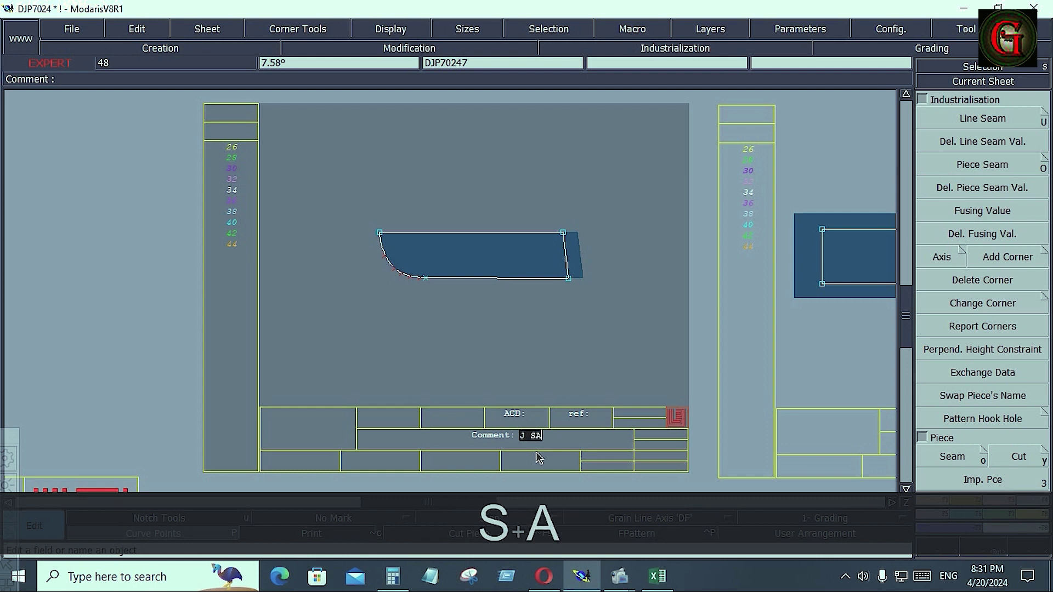
pyautogui.write('TITCH FIN')
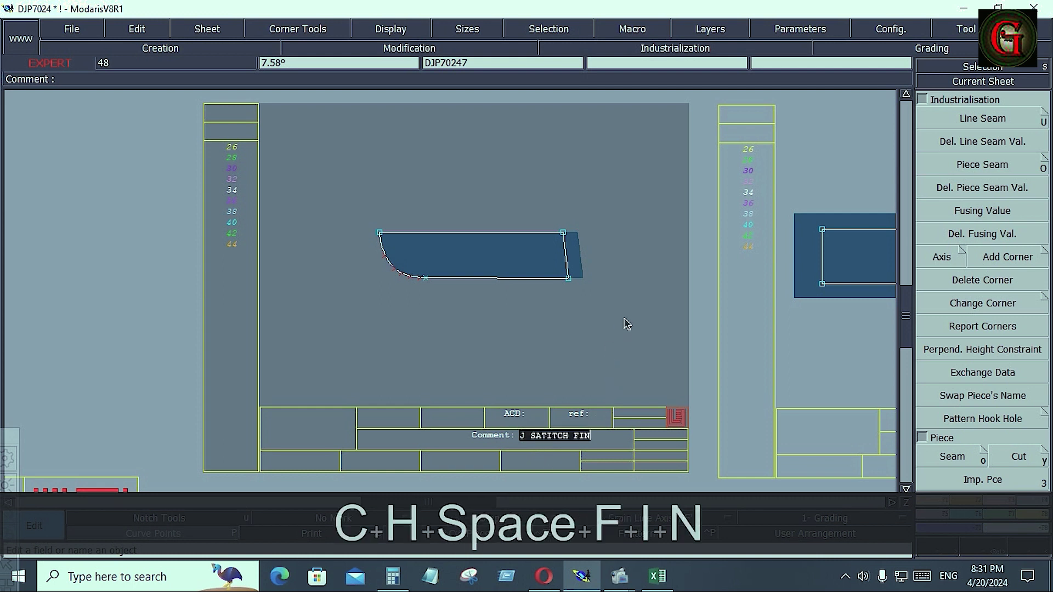
pyautogui.press('Return')
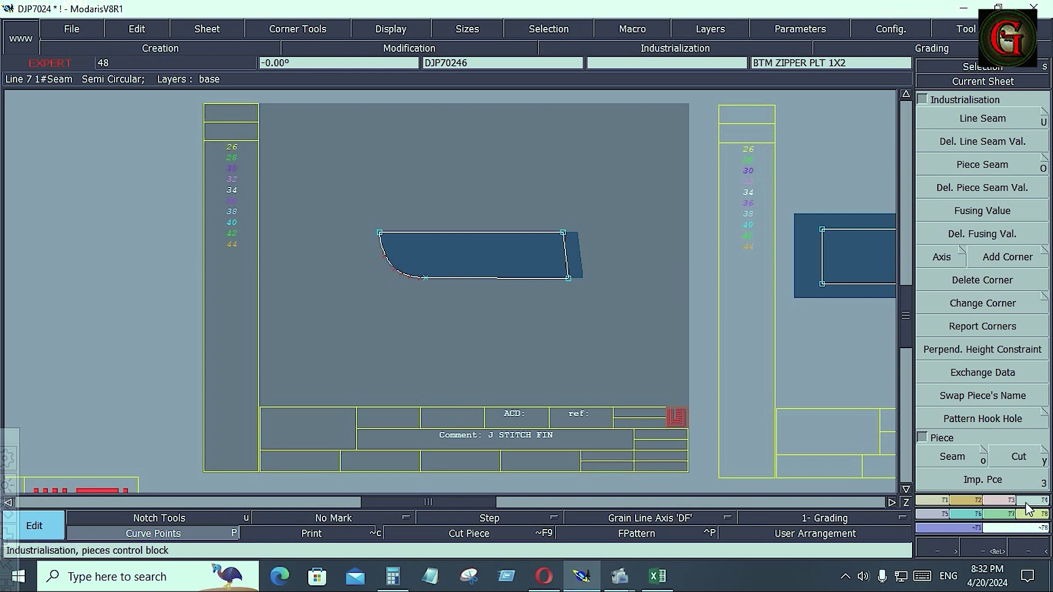
# Step: Align the point where the curve meets the lower edge horizontally with the lower corner of the seamed edge using Ali 2Pts
pyautogui.click(939, 515)
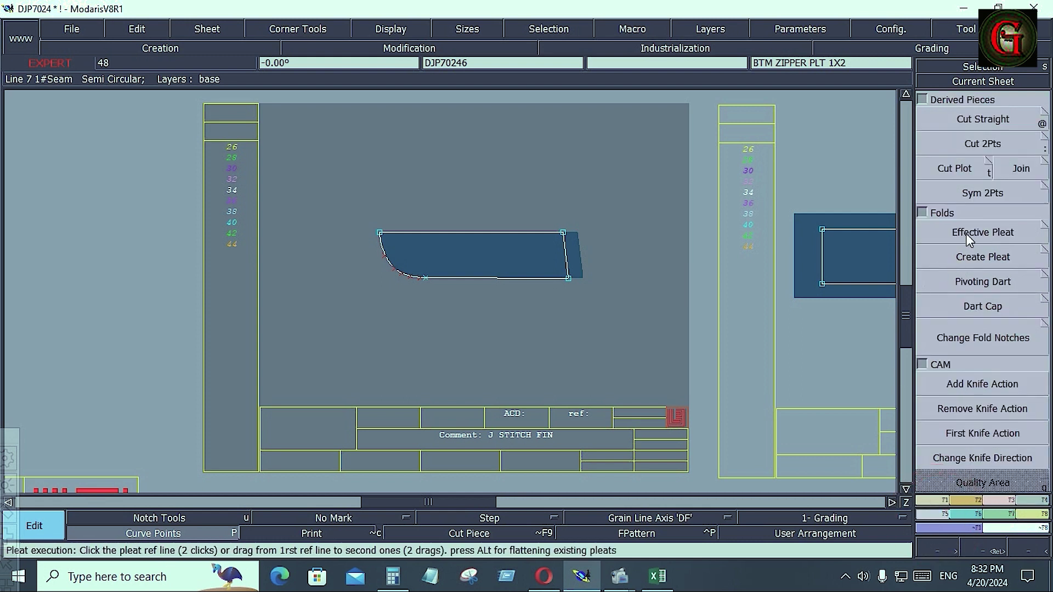
pyautogui.click(975, 194)
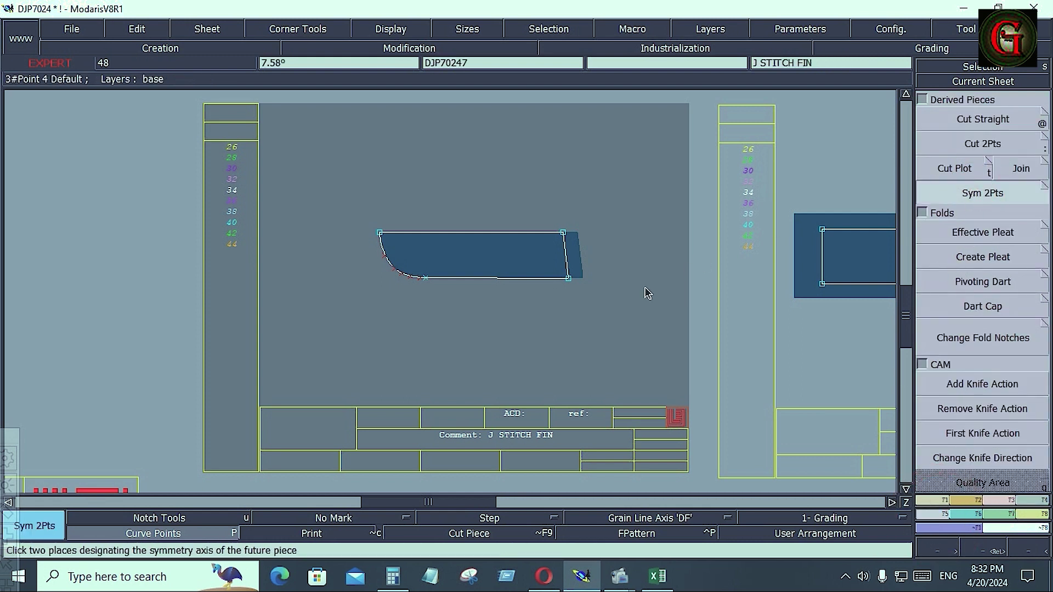
pyautogui.click(929, 502)
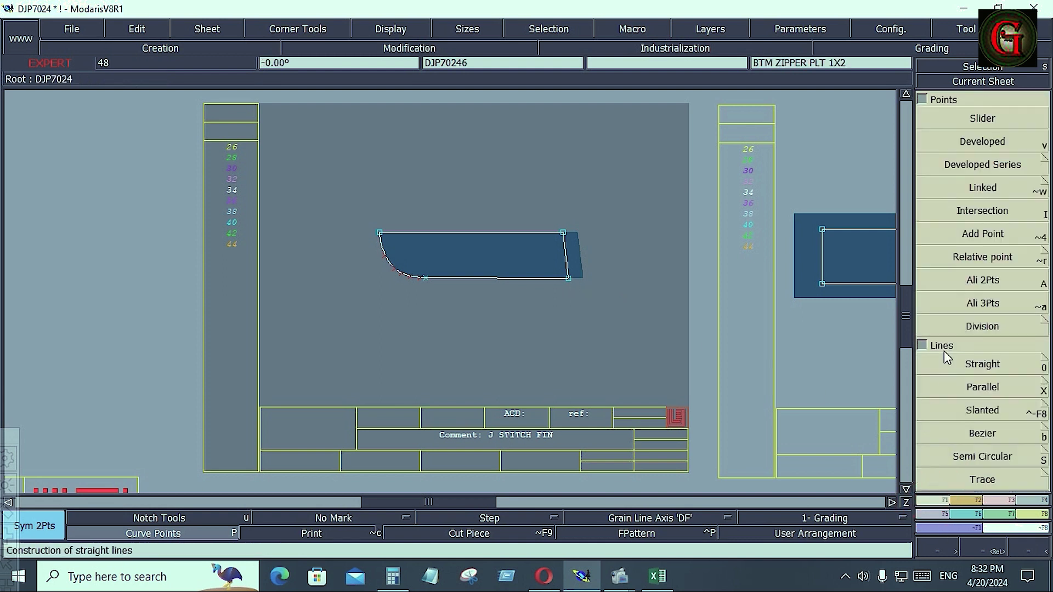
pyautogui.click(986, 280)
pyautogui.click(568, 278)
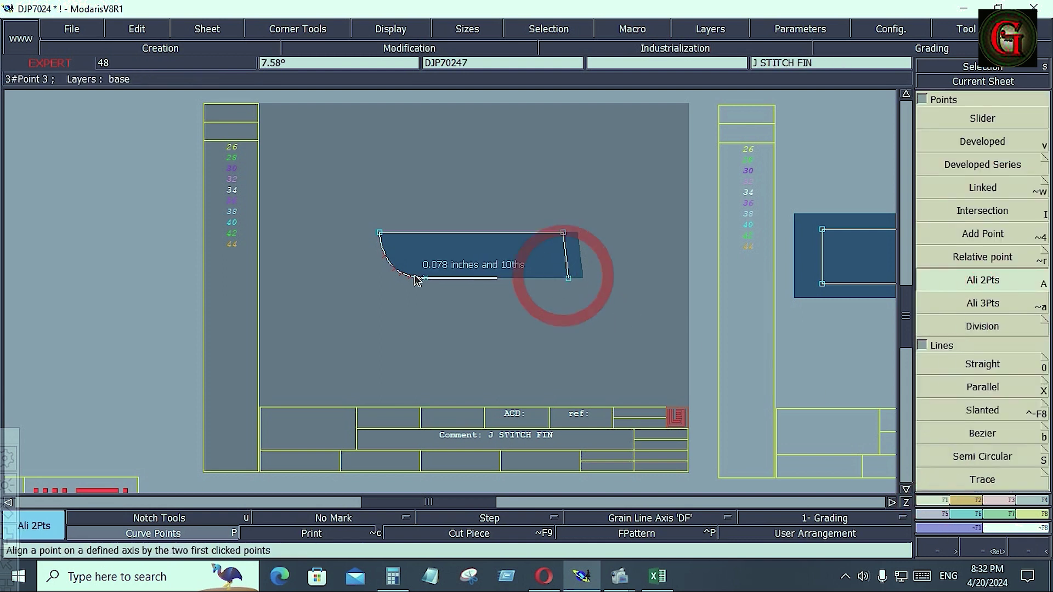
pyautogui.click(425, 279)
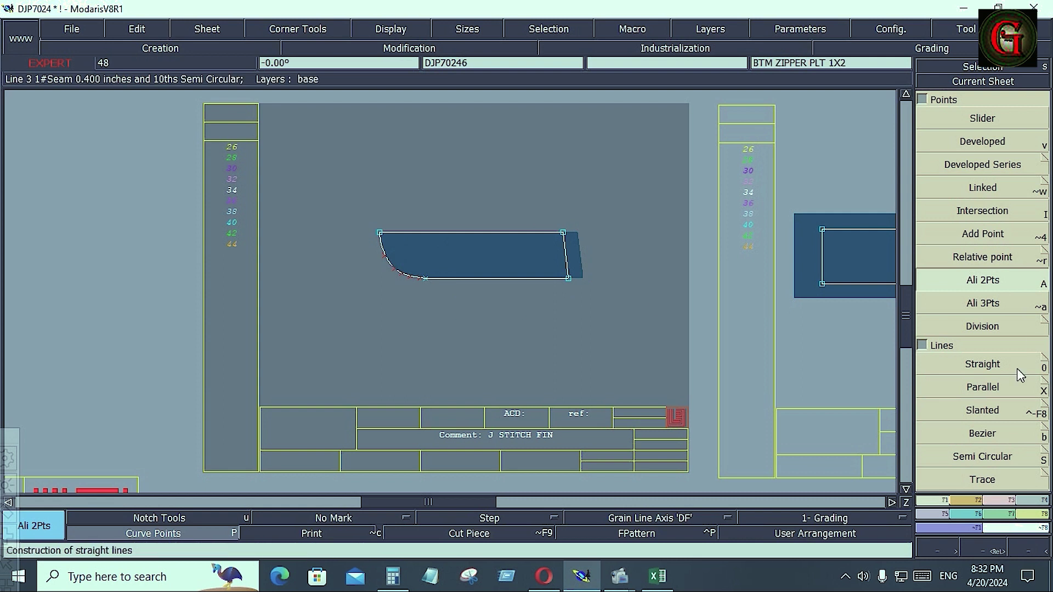
# Step: Create a symmetrical piece with Sym 2Pts, using the J stitch piece's straight lower edge as the axis
pyautogui.click(929, 514)
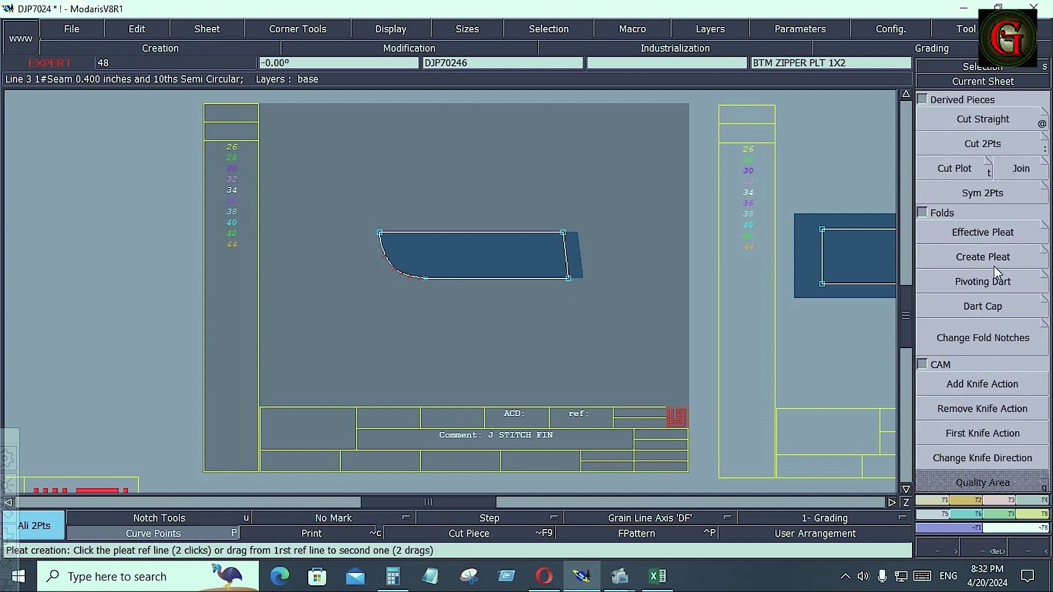
pyautogui.click(989, 194)
pyautogui.click(568, 278)
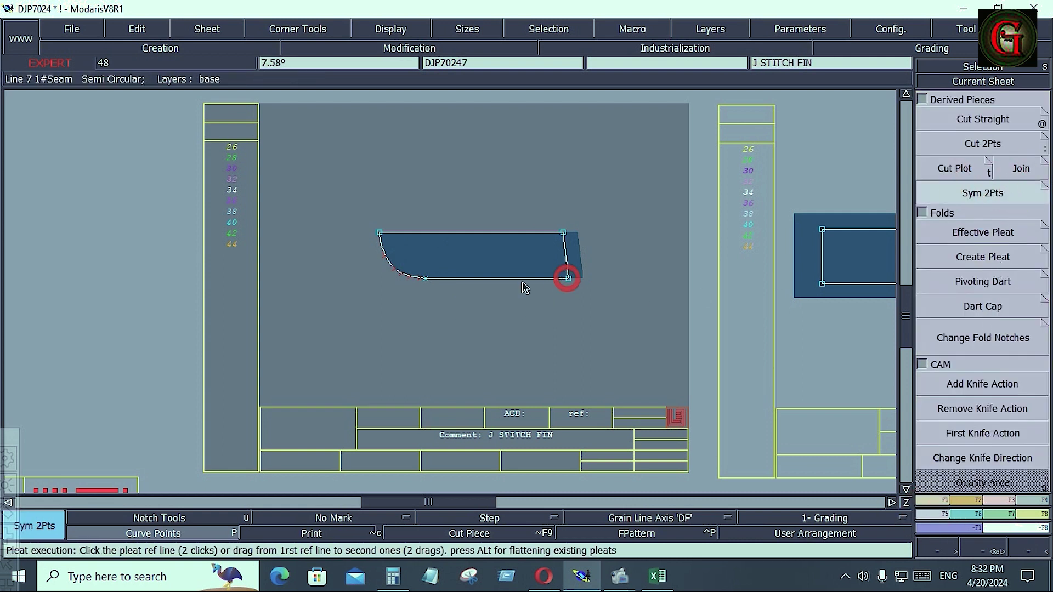
pyautogui.click(429, 279)
# Step: Align the upper and lower corners of the straight seamed end vertically with its middle point using Ali 2Pts
pyautogui.scroll(3, 594, 285)
pyautogui.hotkey('shift', 'a')
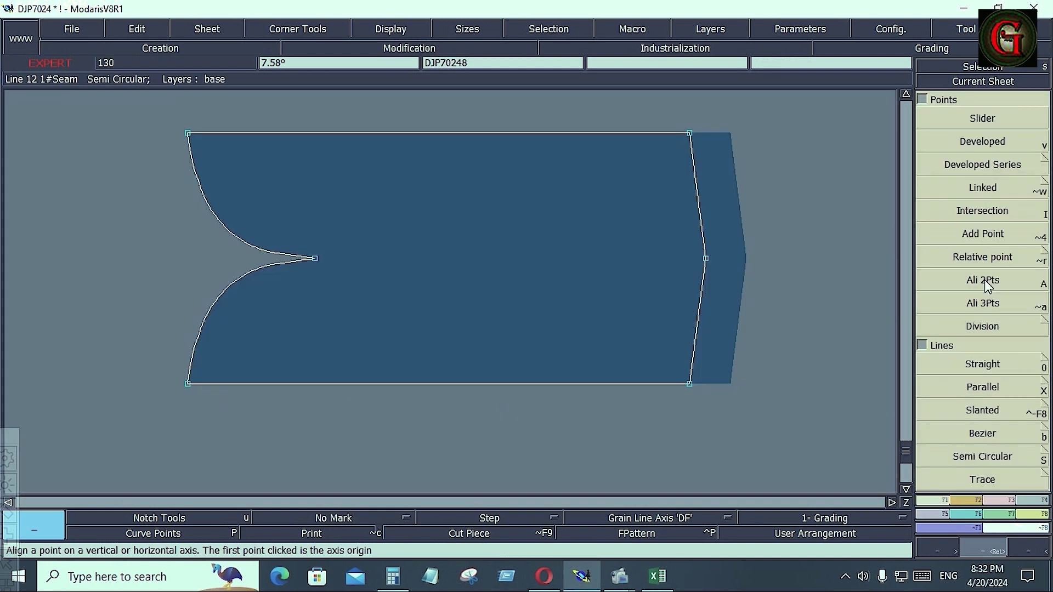
pyautogui.click(705, 257)
pyautogui.click(689, 134)
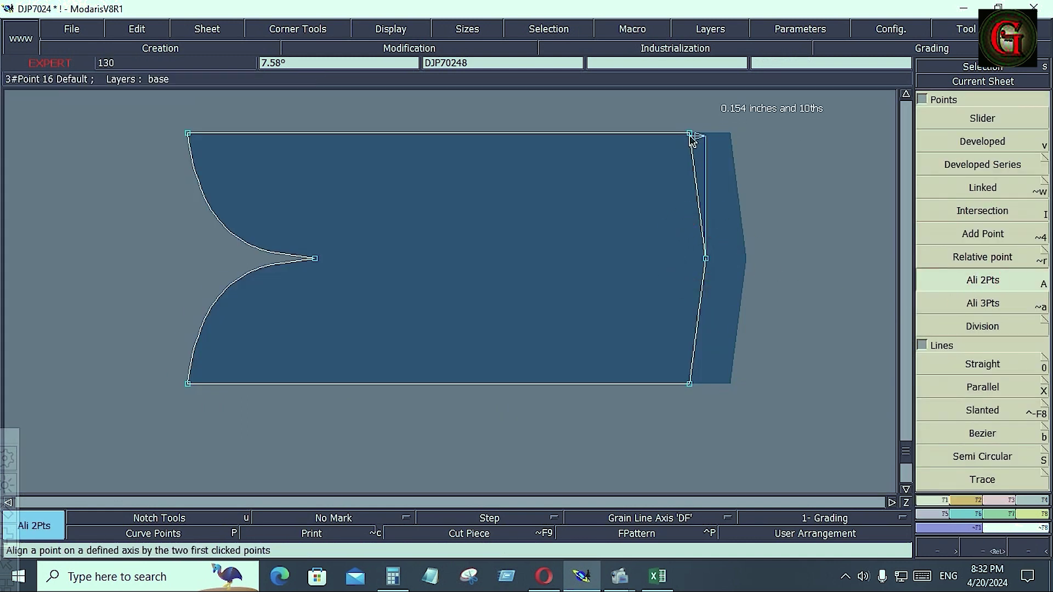
pyautogui.click(705, 258)
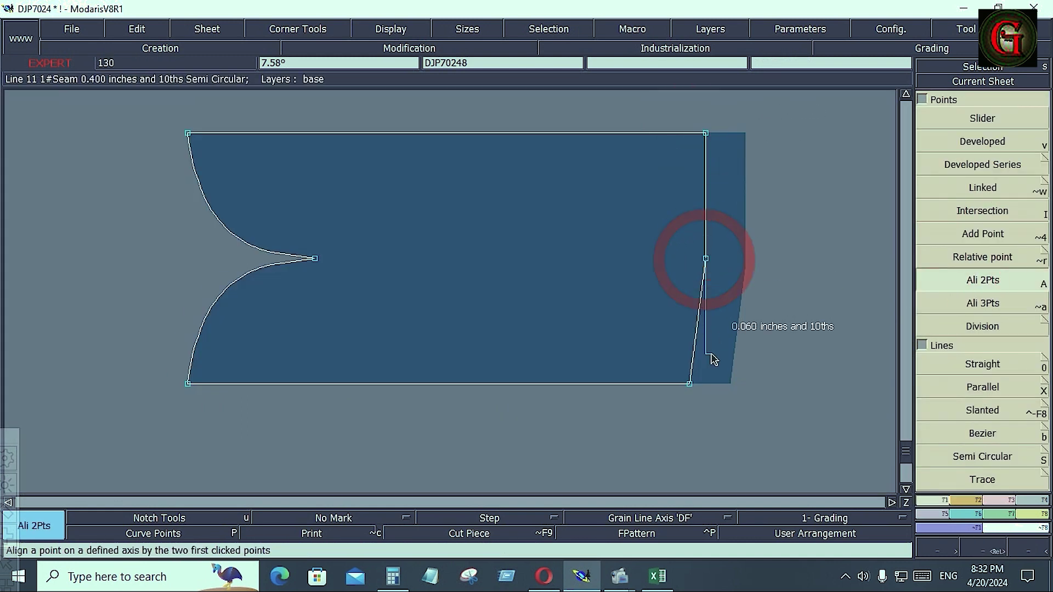
pyautogui.click(689, 383)
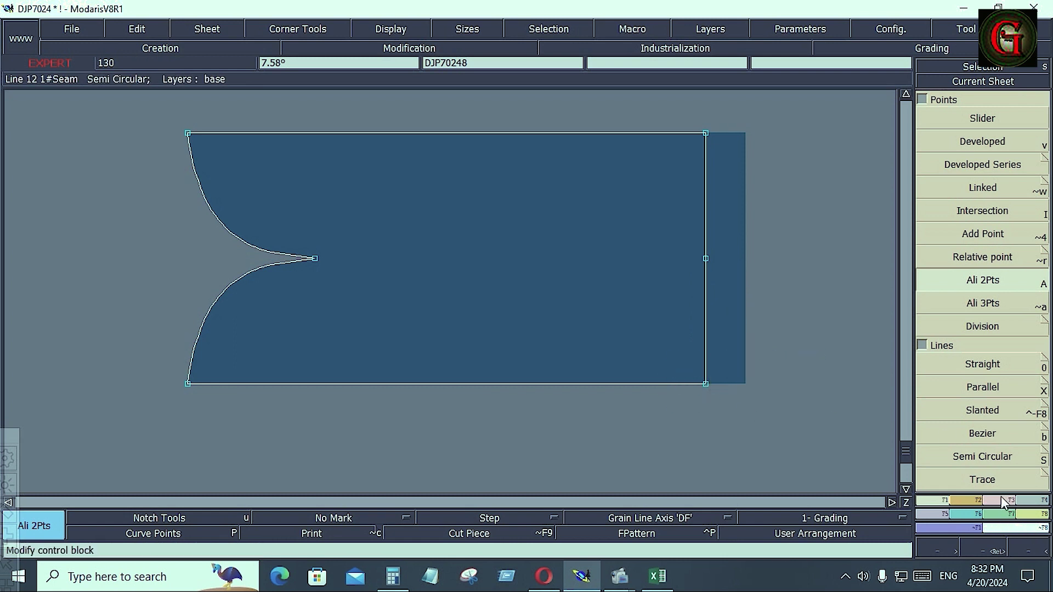
# Step: Print the end points and move the point where the two curves meet by -0.75 inches in X and 0 in Y
pyautogui.click(1001, 503)
pyautogui.click(982, 142)
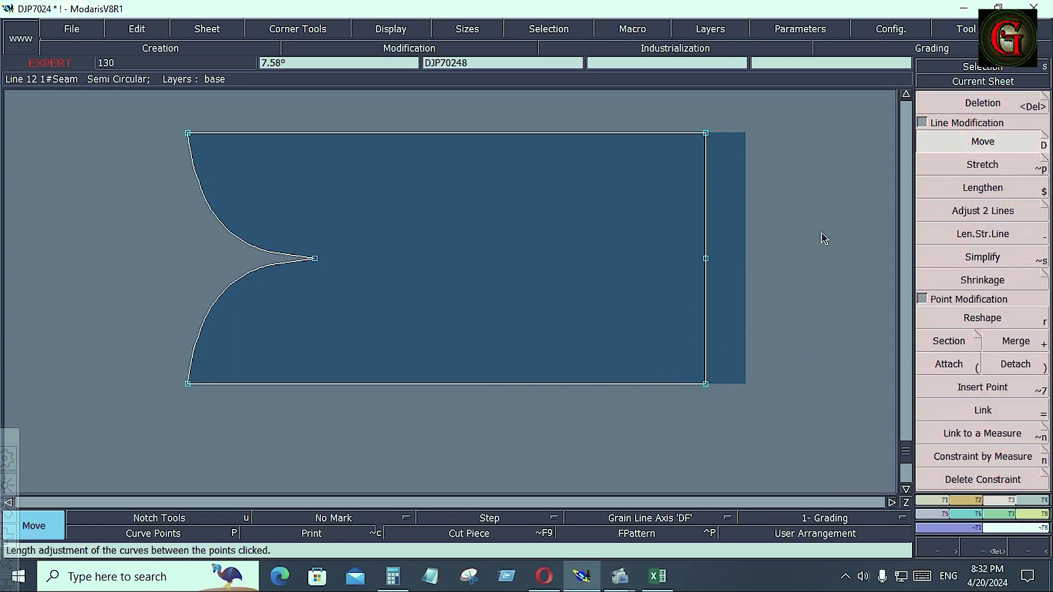
pyautogui.hotkey('shift', 'f')
pyautogui.hotkey('shift', 'f')
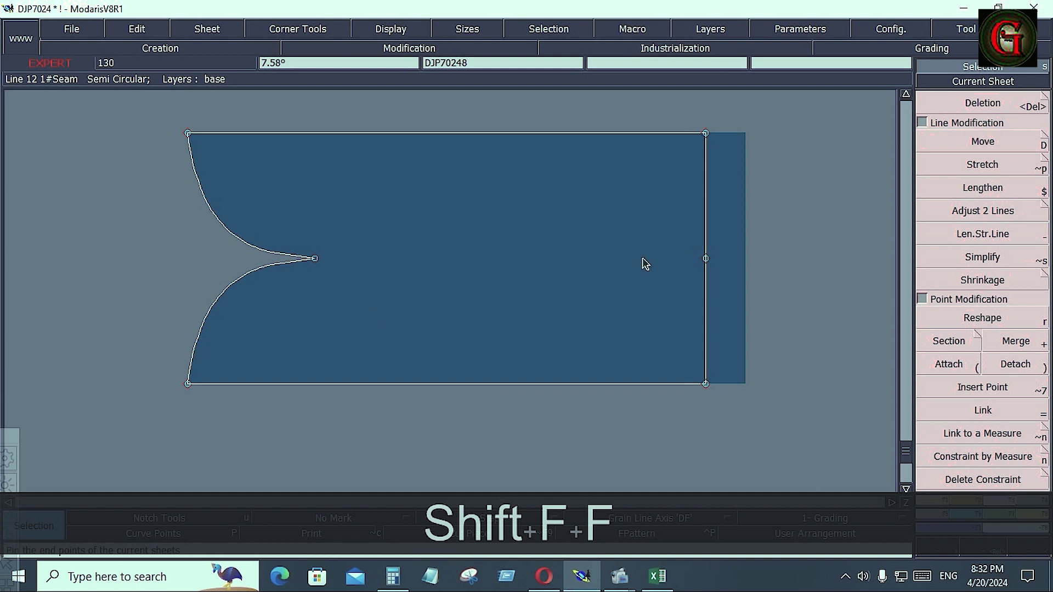
pyautogui.click(980, 142)
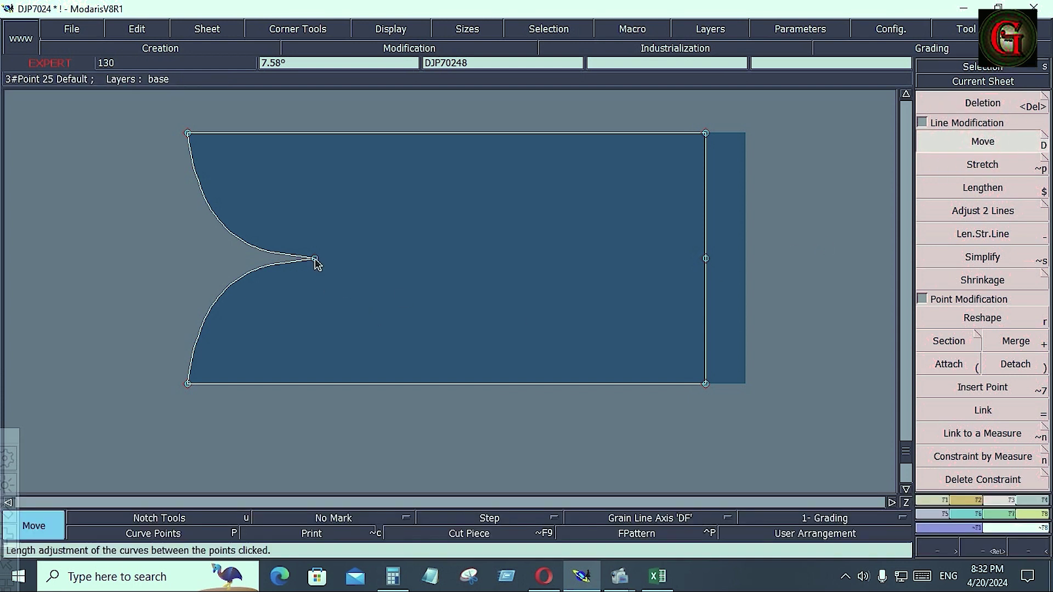
pyautogui.click(315, 259)
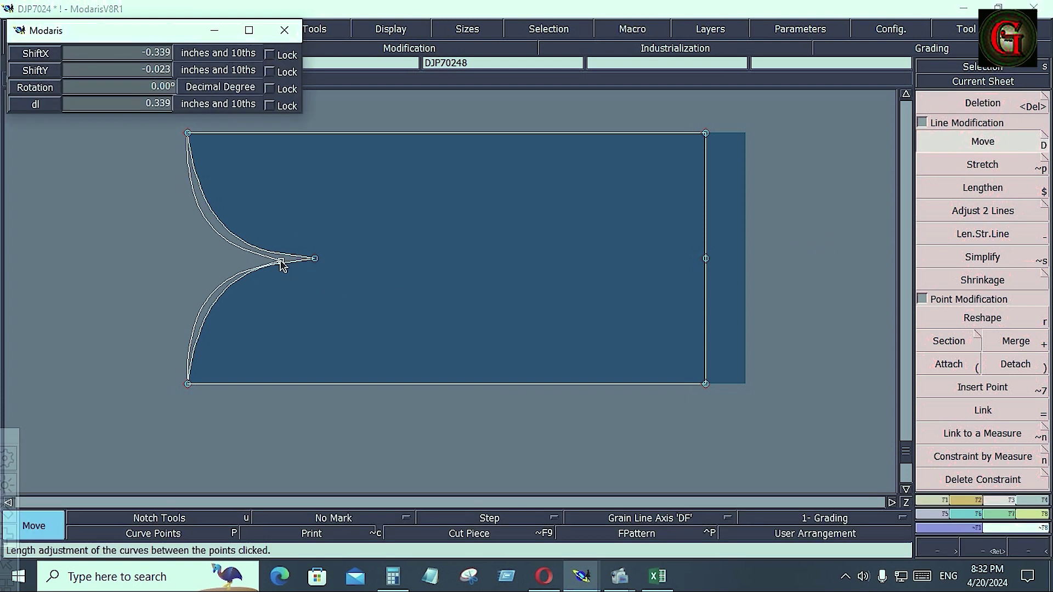
pyautogui.press('Down')
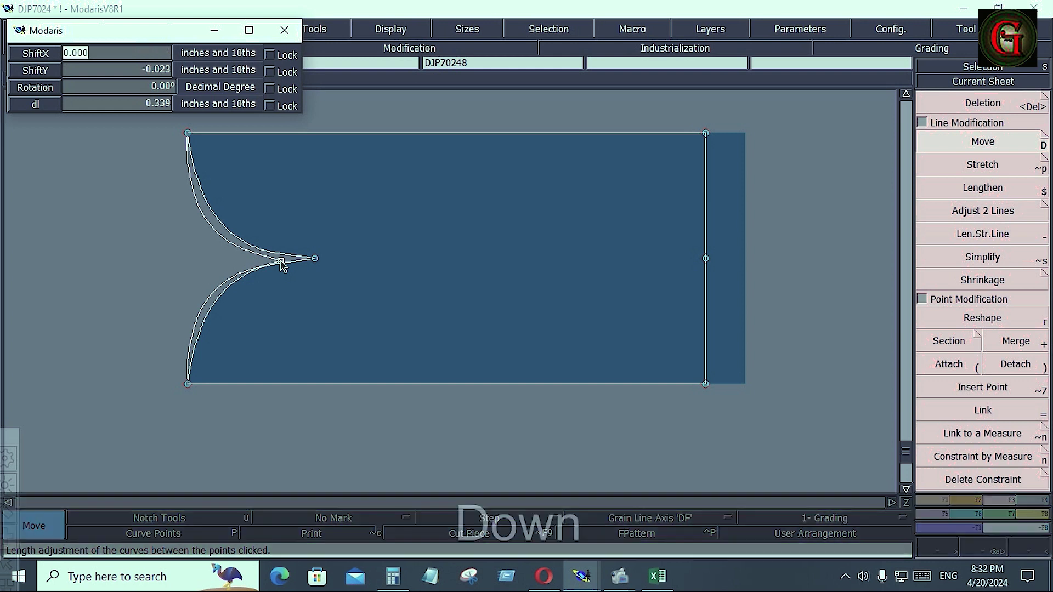
pyautogui.write('-')
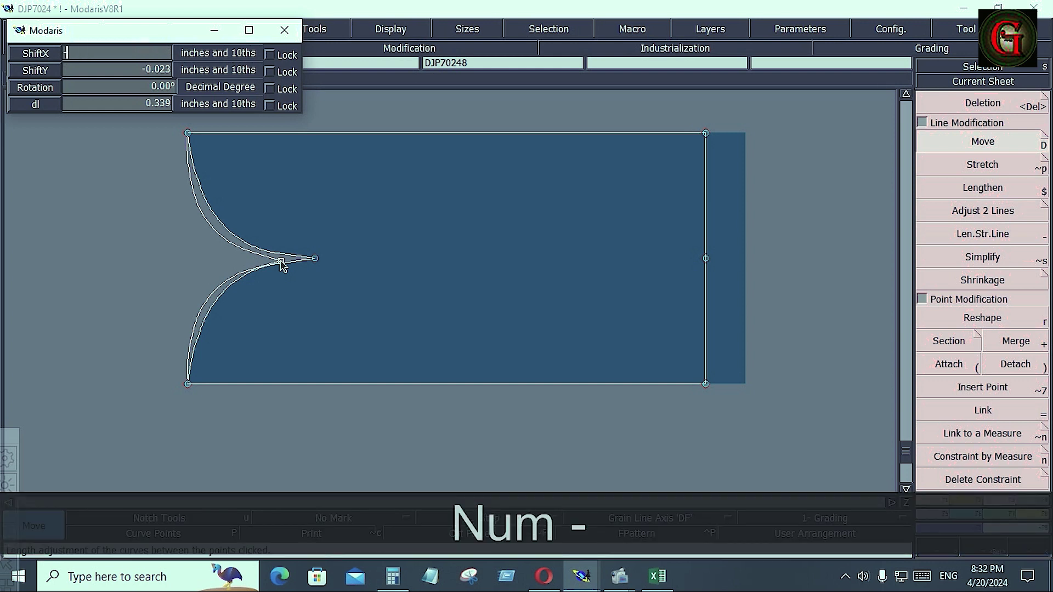
pyautogui.write('0.75')
pyautogui.press('Down')
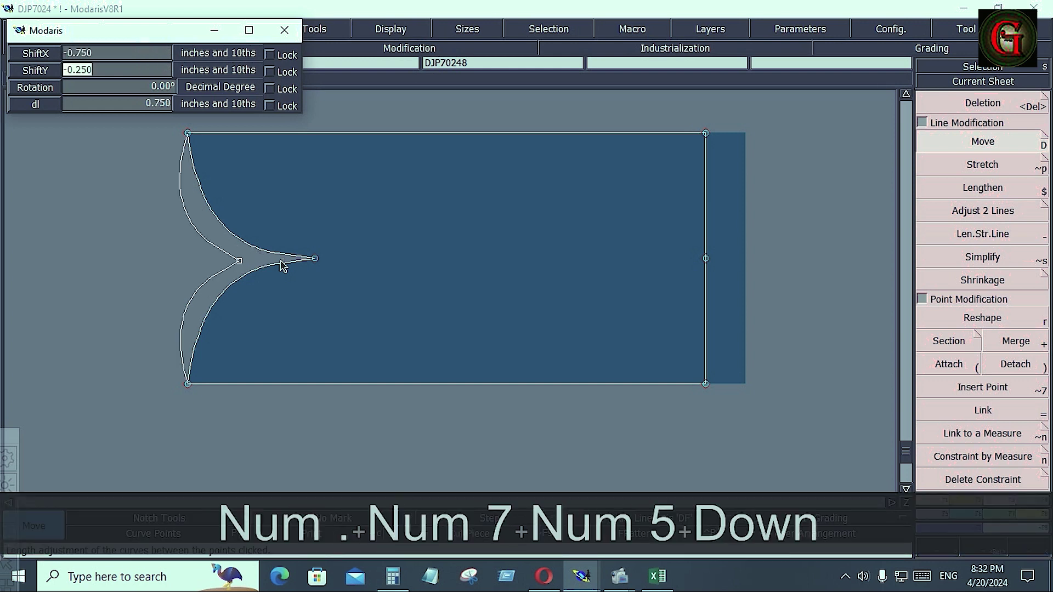
pyautogui.write('0')
pyautogui.press('Down')
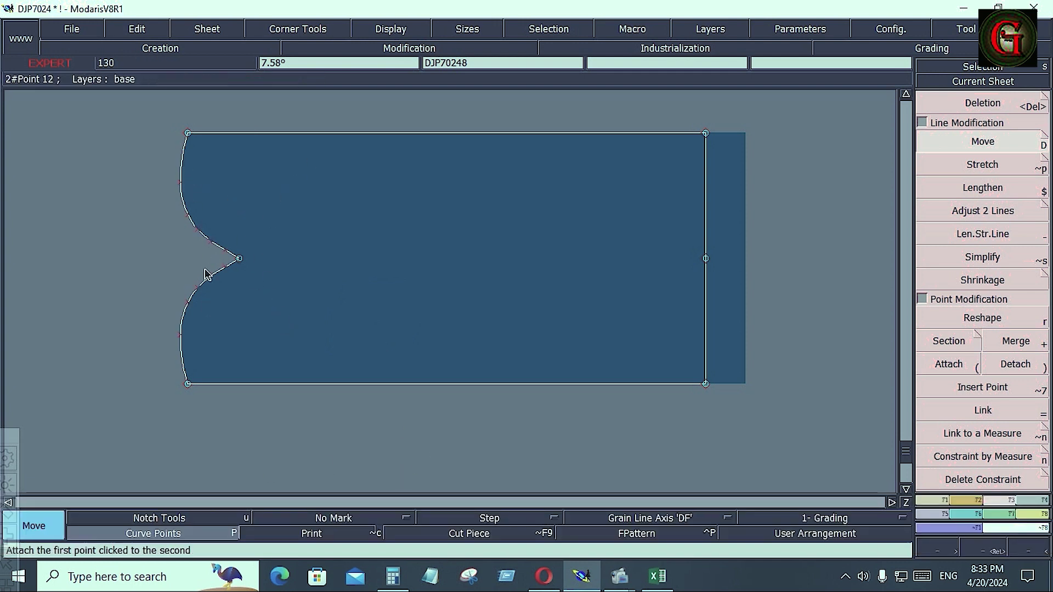
# Step: Delete the intermediate curve points on the two curved edges so that both become straight lines
pyautogui.moveTo(173, 208); pyautogui.dragTo(237, 372)
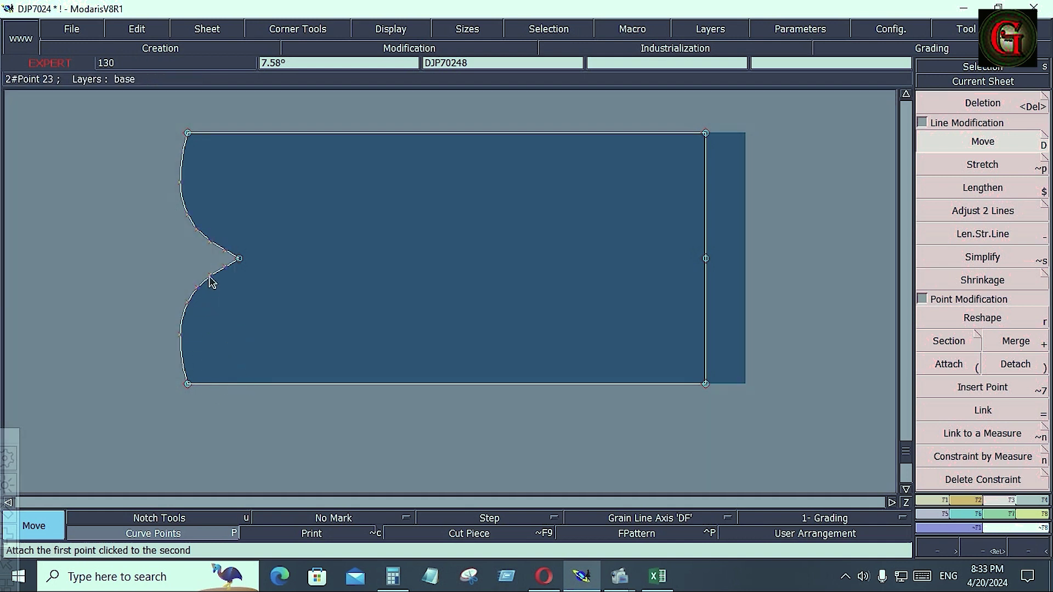
pyautogui.press('Delete')
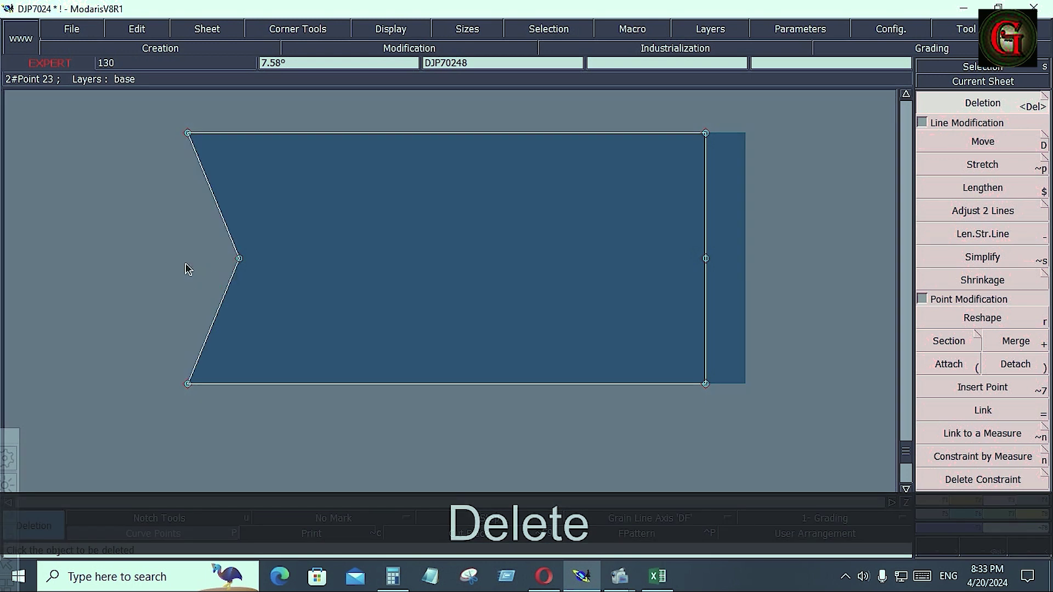
pyautogui.hotkey('ctrl', 'z')
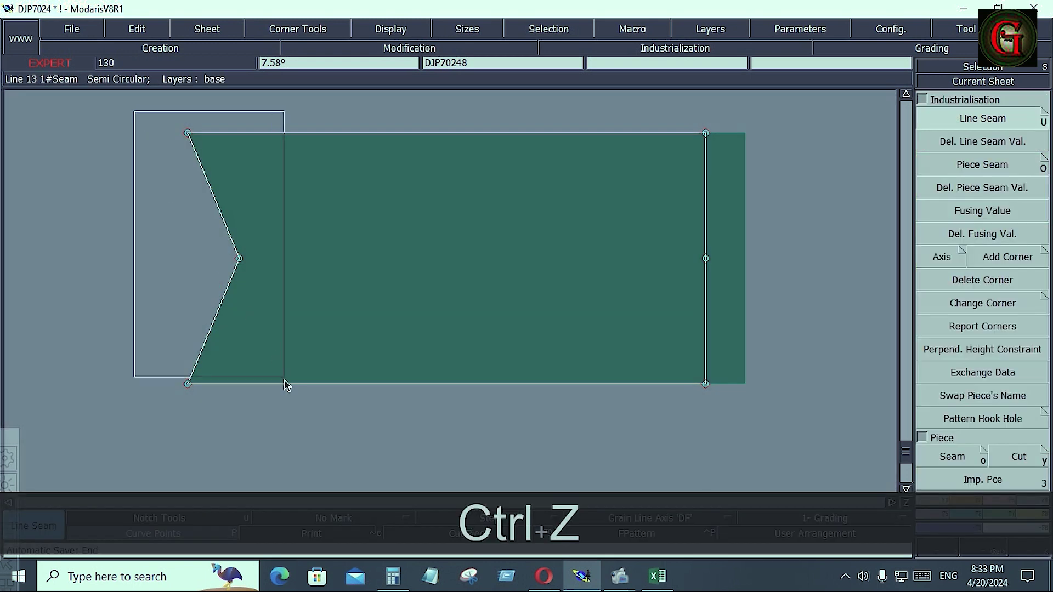
# Step: Add a line seam of 0.4 inches at beginning and end to both slanted edges of the notched end
pyautogui.click(289, 404)
pyautogui.click(222, 305)
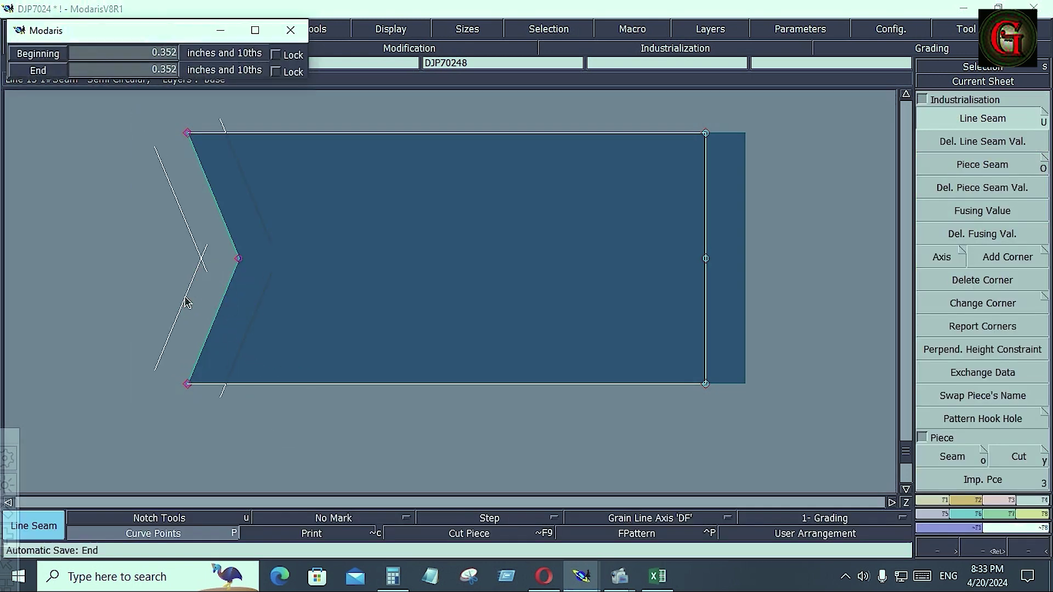
pyautogui.press('Down')
pyautogui.write('.4')
pyautogui.press('Down')
pyautogui.write('.')
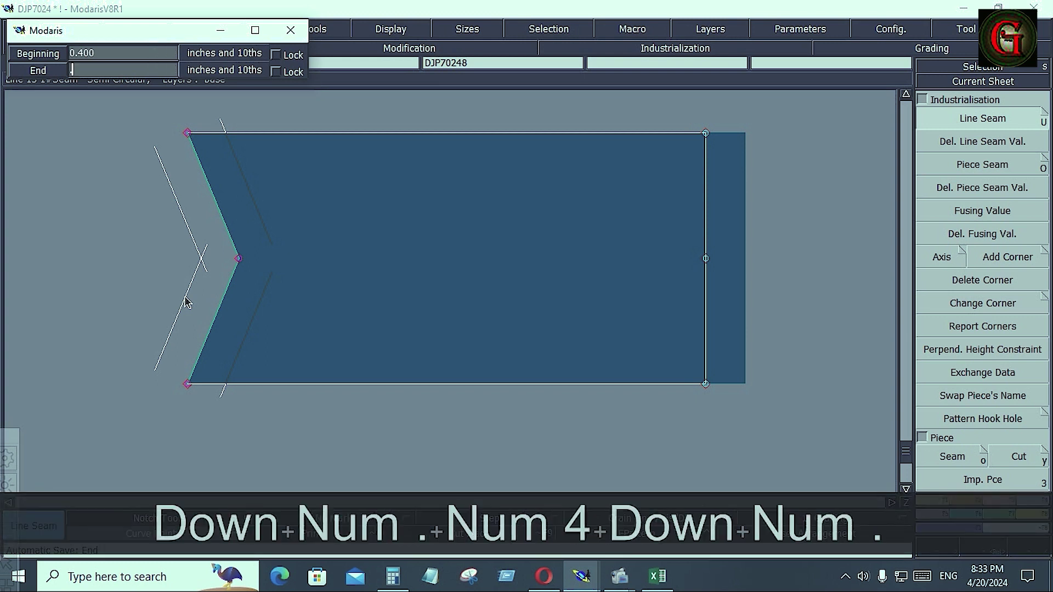
pyautogui.write('4')
pyautogui.press('Down')
# Step: Undo the last move and shift the whole notched end by -0.75 inches in X and 0 in Y
pyautogui.hotkey('ctrl', 'z')
pyautogui.click(233, 288)
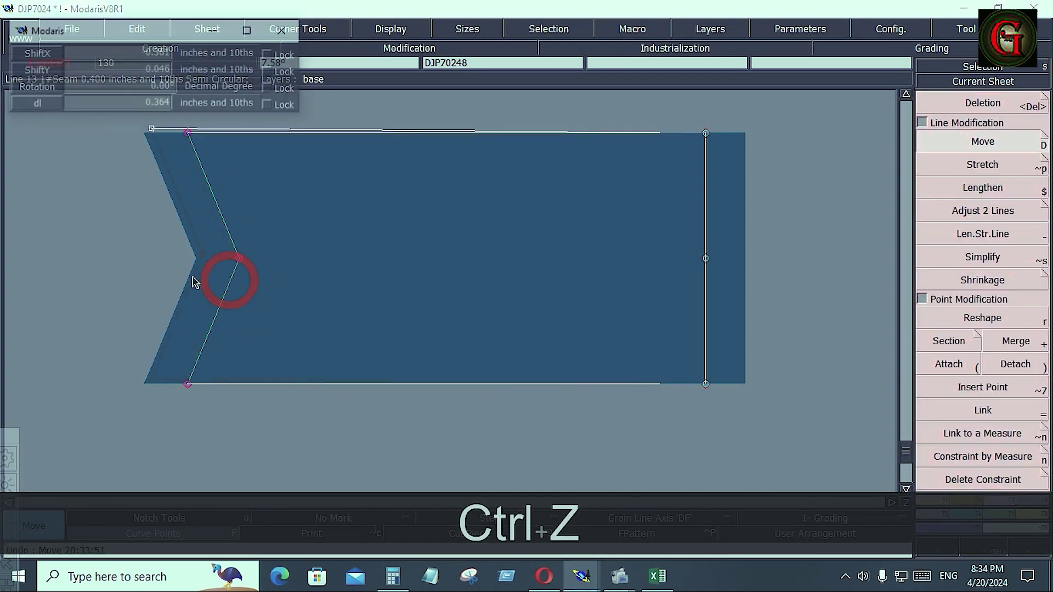
pyautogui.press('Down')
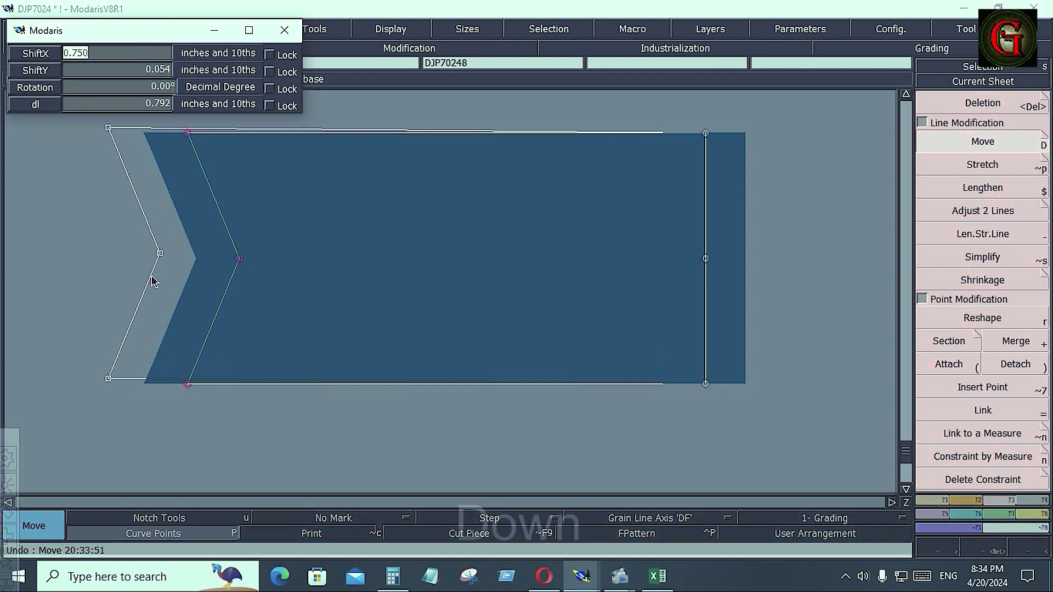
pyautogui.write('-0.75')
pyautogui.press('Down')
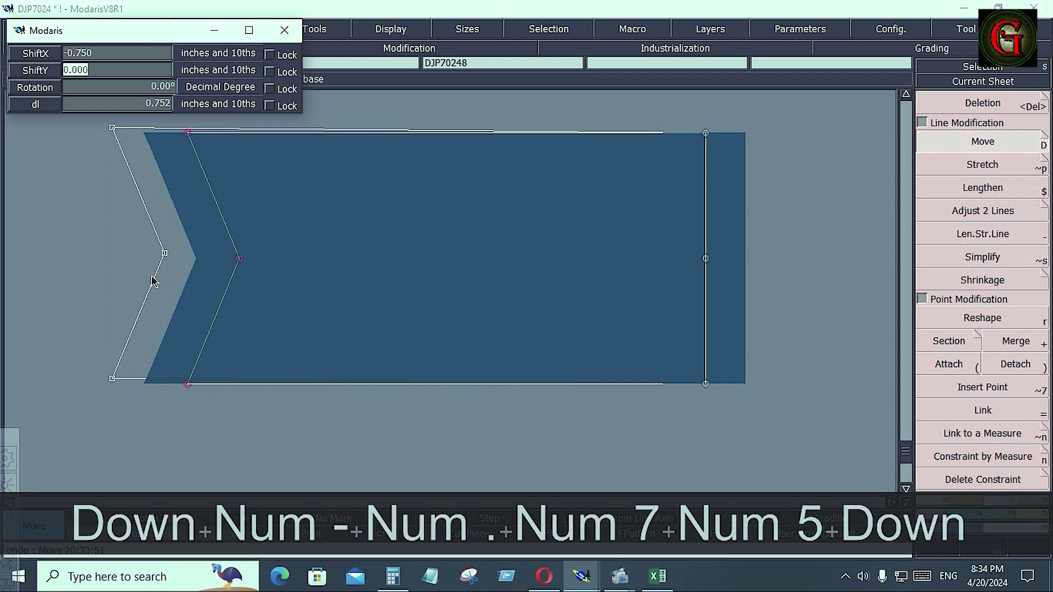
pyautogui.write('0')
pyautogui.press('Down')
pyautogui.click(344, 418)
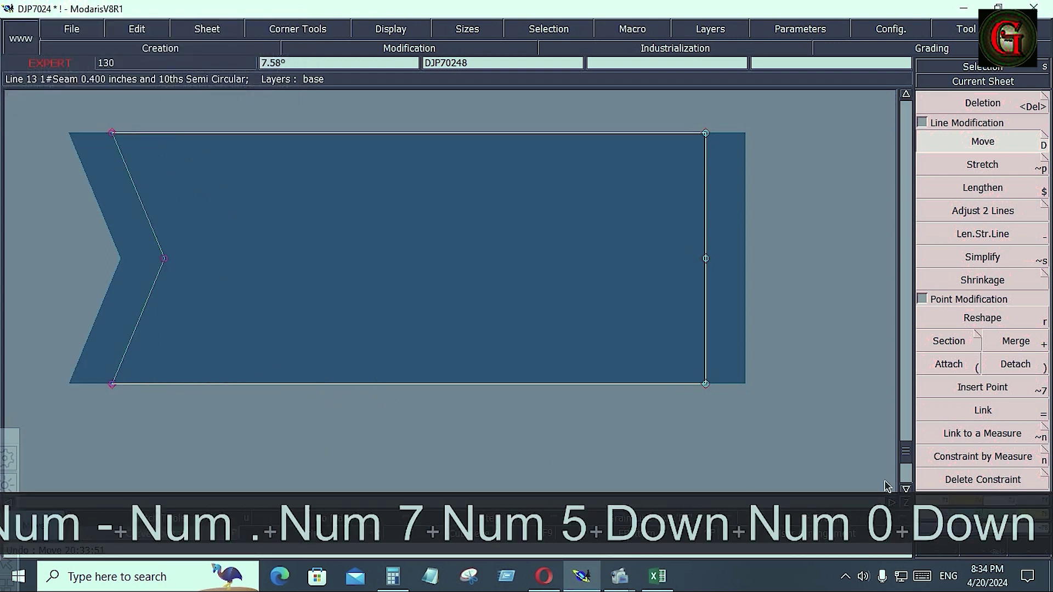
# Step: Add a line seam of 0.4 inches at both beginning and end to the long upper edge
pyautogui.click(1039, 502)
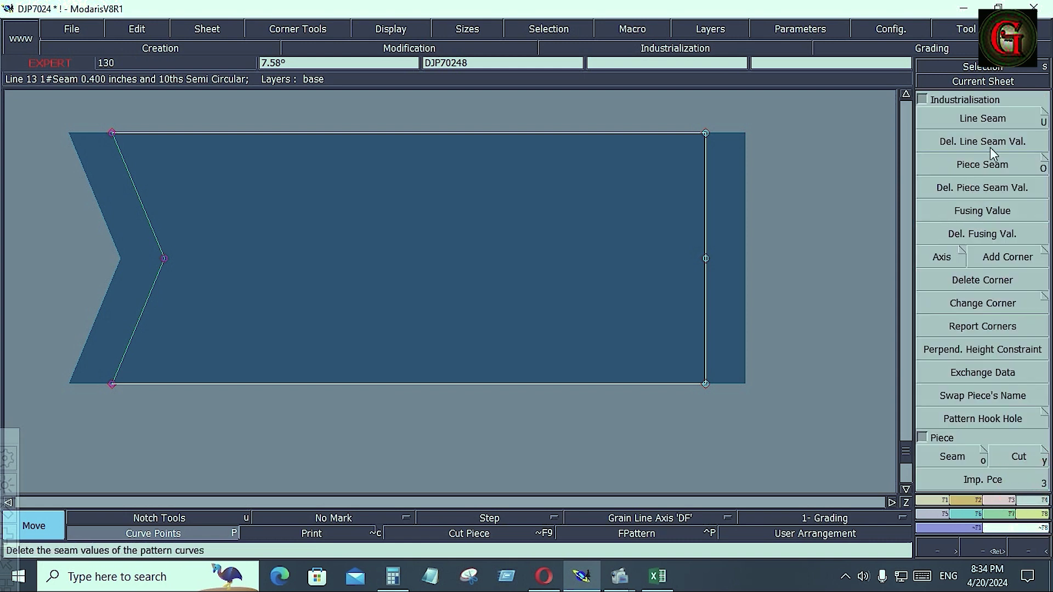
pyautogui.click(974, 117)
pyautogui.click(467, 133)
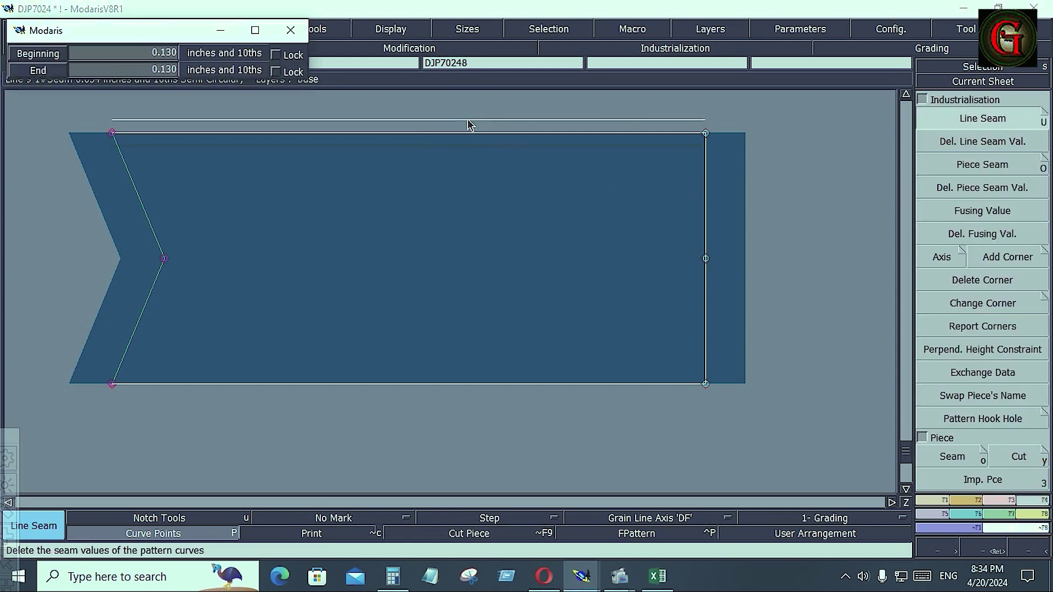
pyautogui.press('Down')
pyautogui.write('.4')
pyautogui.press('Down')
pyautogui.write('.4')
pyautogui.press('Down')
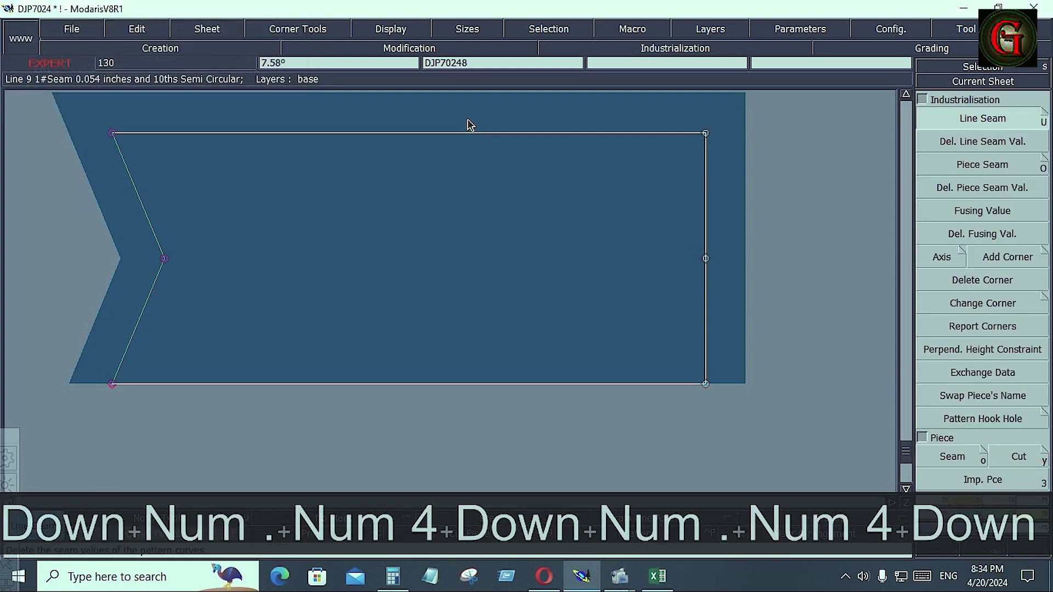
# Step: Apply the same 0.4 inch line seam to the long lower edge
pyautogui.click(440, 383)
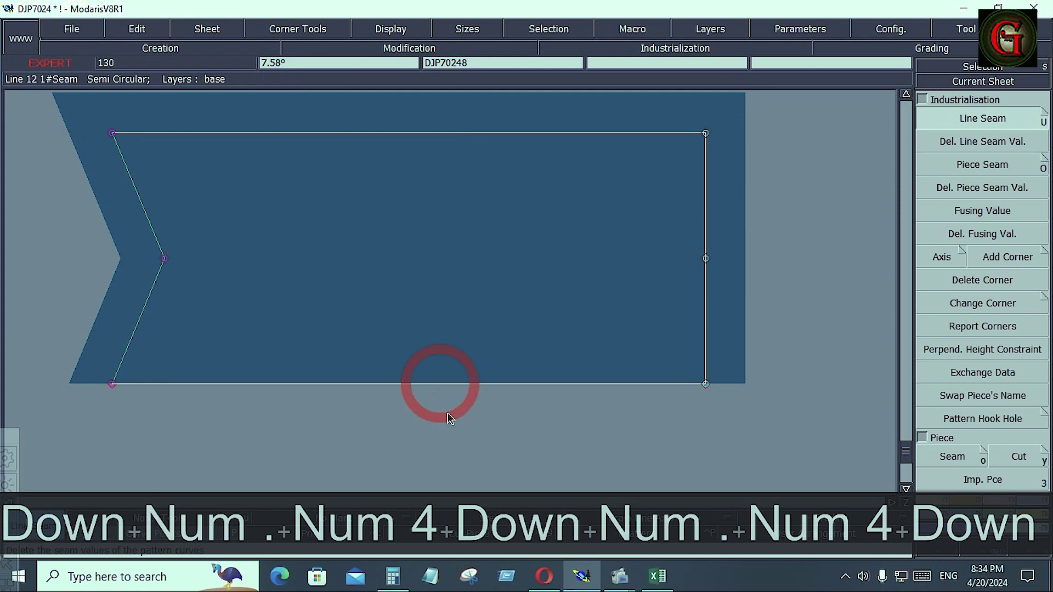
pyautogui.click(447, 385)
pyautogui.press('Down')
pyautogui.press('Down')
pyautogui.press('Down')
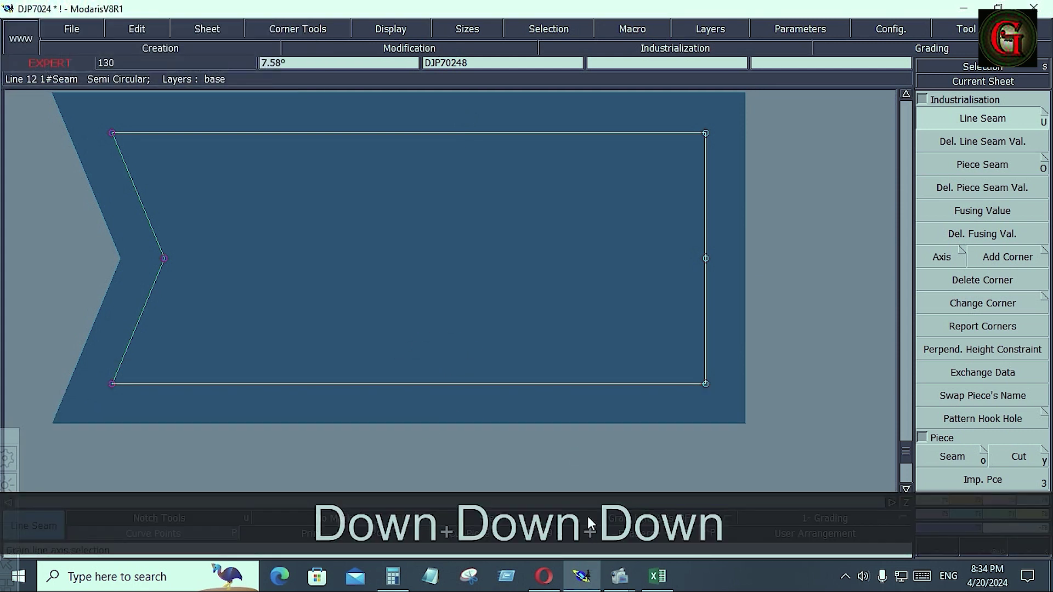
# Step: Create a horizontal Grain Line Axis 'DF' inside the notched piece
pyautogui.click(632, 517)
pyautogui.click(627, 460)
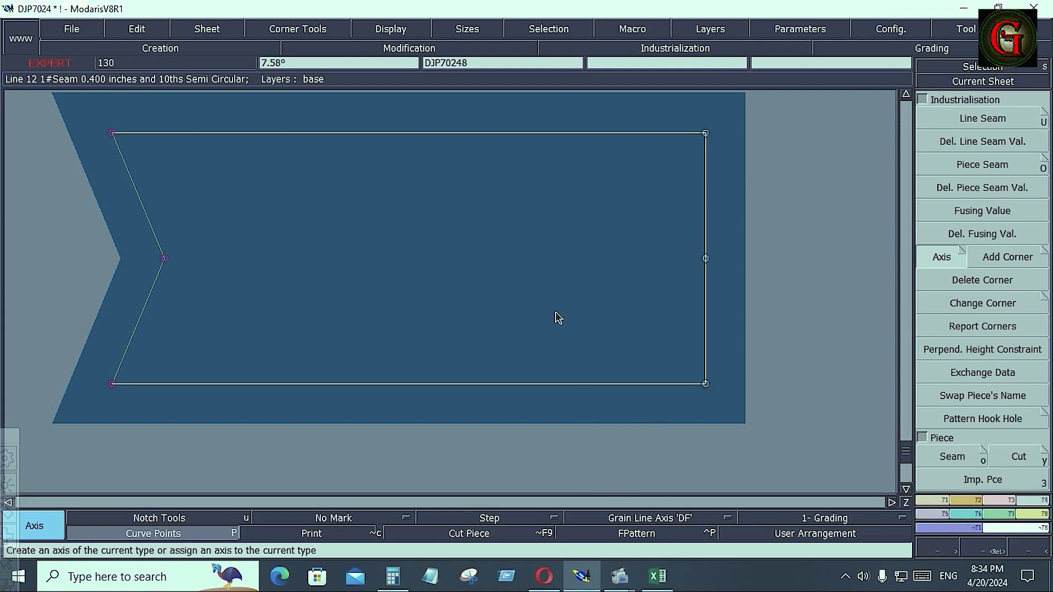
pyautogui.keyDown('ctrl'); pyautogui.click(399, 213); pyautogui.keyUp('ctrl')
pyautogui.keyDown('ctrl'); pyautogui.click(521, 235); pyautogui.keyUp('ctrl')
# Step: Enter "D-FLY 1X1" as the comment of the notched piece's sheet
pyautogui.write('D')
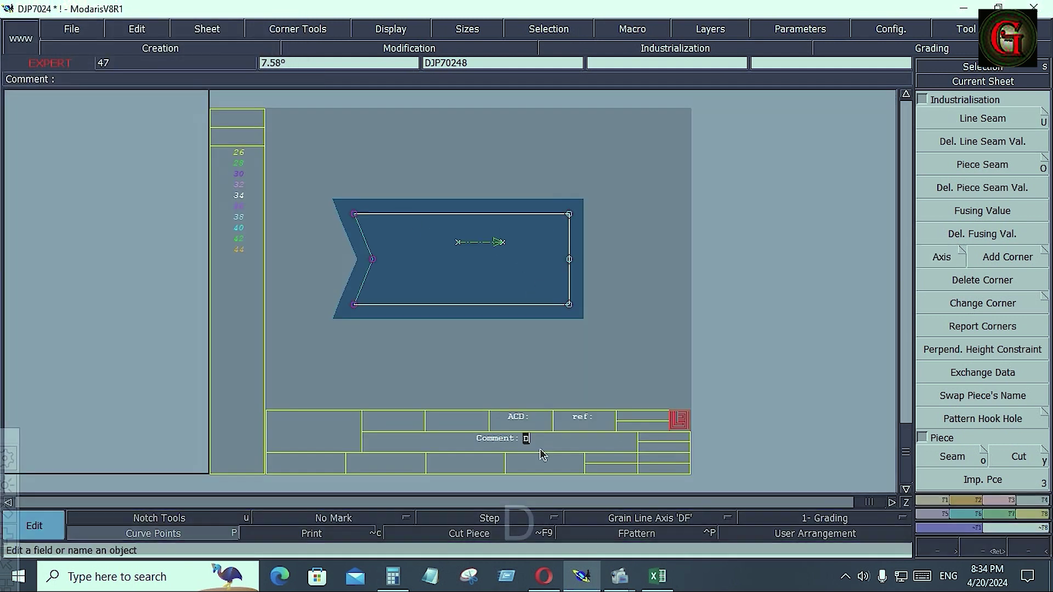
pyautogui.write('-FL')
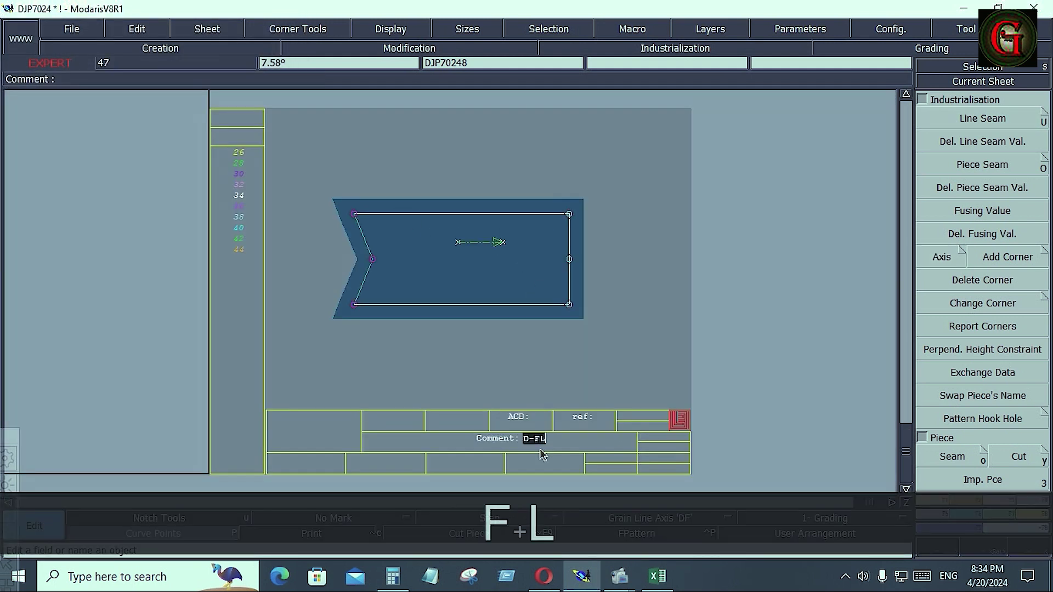
pyautogui.write('Y 1X1')
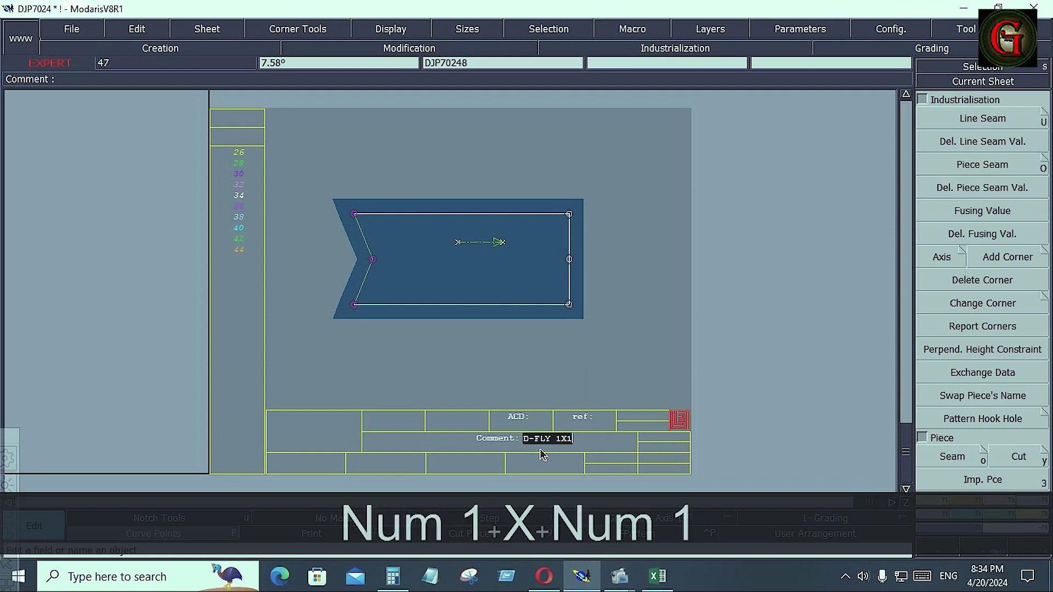
pyautogui.press('Return')
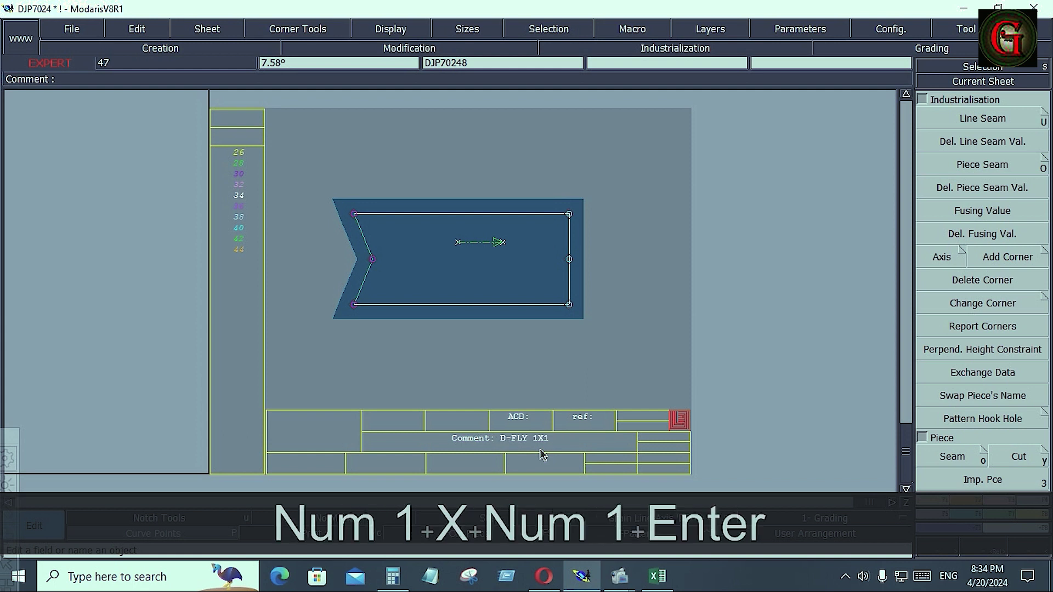
# Step: Create a horizontal Grain Line Axis 'DF' inside the J STITCH FIN piece
pyautogui.press('Home')
pyautogui.click(645, 517)
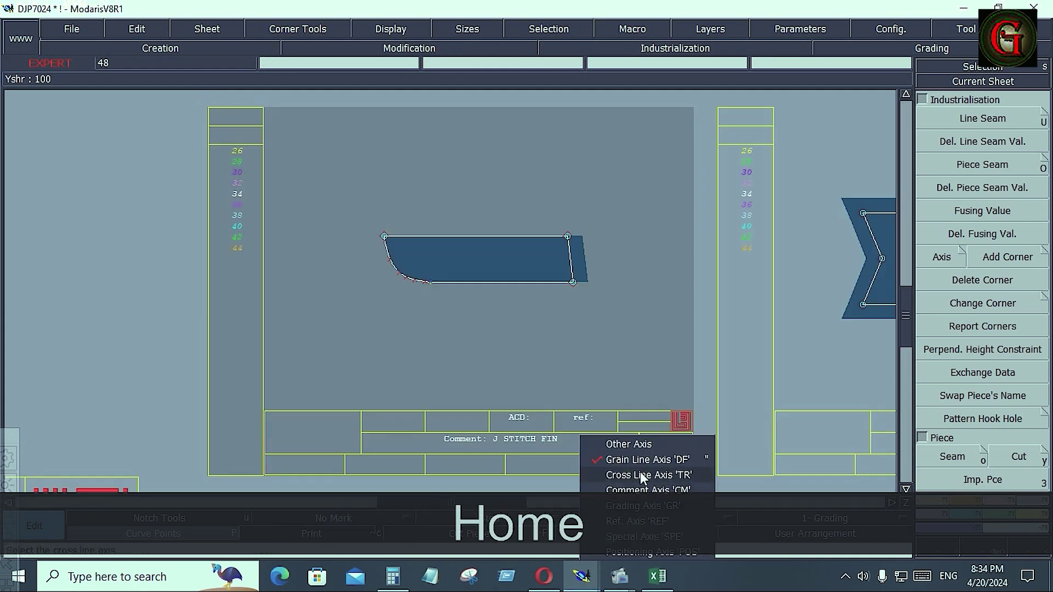
pyautogui.click(636, 460)
pyautogui.keyDown('ctrl'); pyautogui.click(480, 261); pyautogui.keyUp('ctrl')
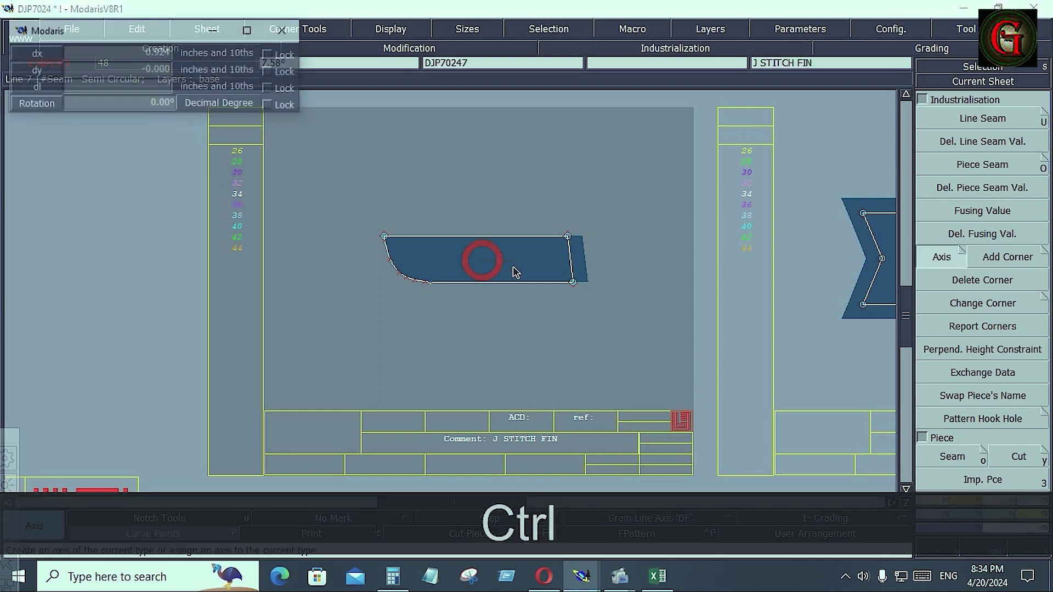
pyautogui.keyDown('ctrl'); pyautogui.click(513, 266); pyautogui.keyUp('ctrl')
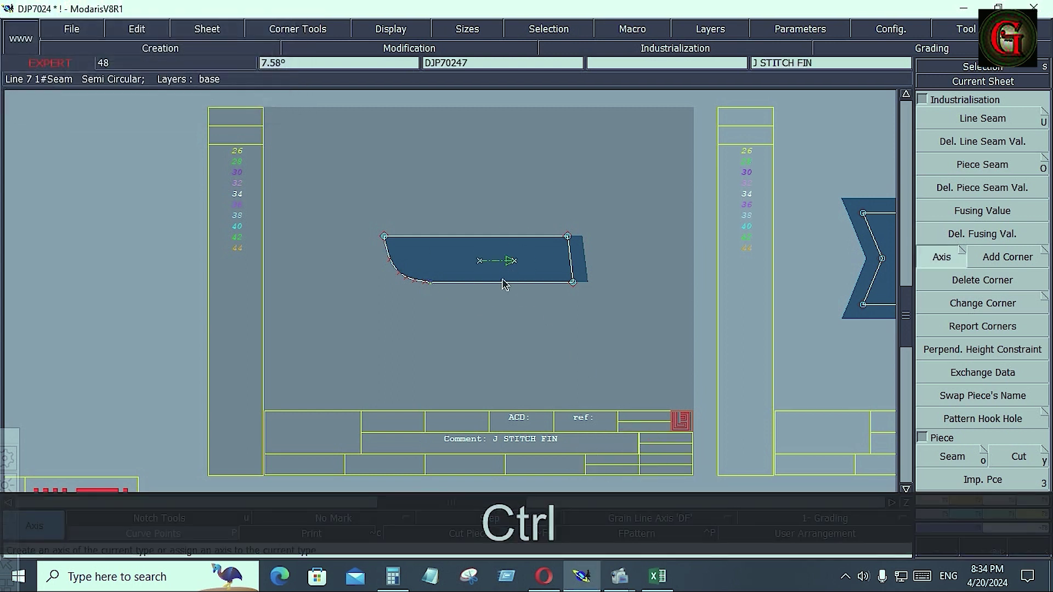
# Step: Copy the geometry of the J STITCH FIN sheet onto a new sheet
pyautogui.hotkey('ctrl', 'c')
pyautogui.click(502, 275)
pyautogui.click(557, 176)
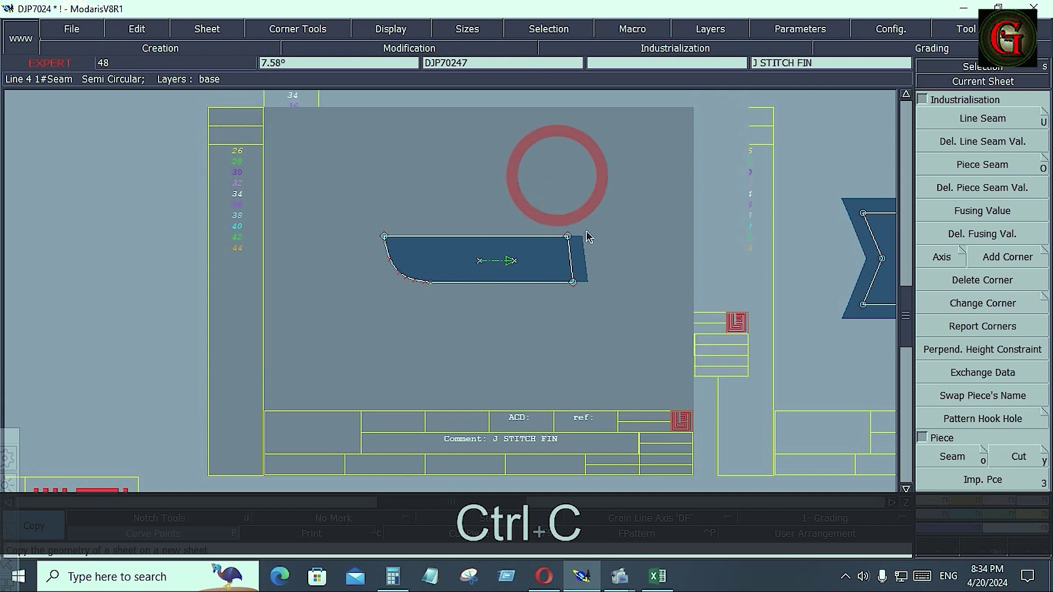
# Step: Apply a 0.5-inch line seam around the outline of the copied J STITCH FIN piece
pyautogui.rightClick(643, 251)
pyautogui.press('j')
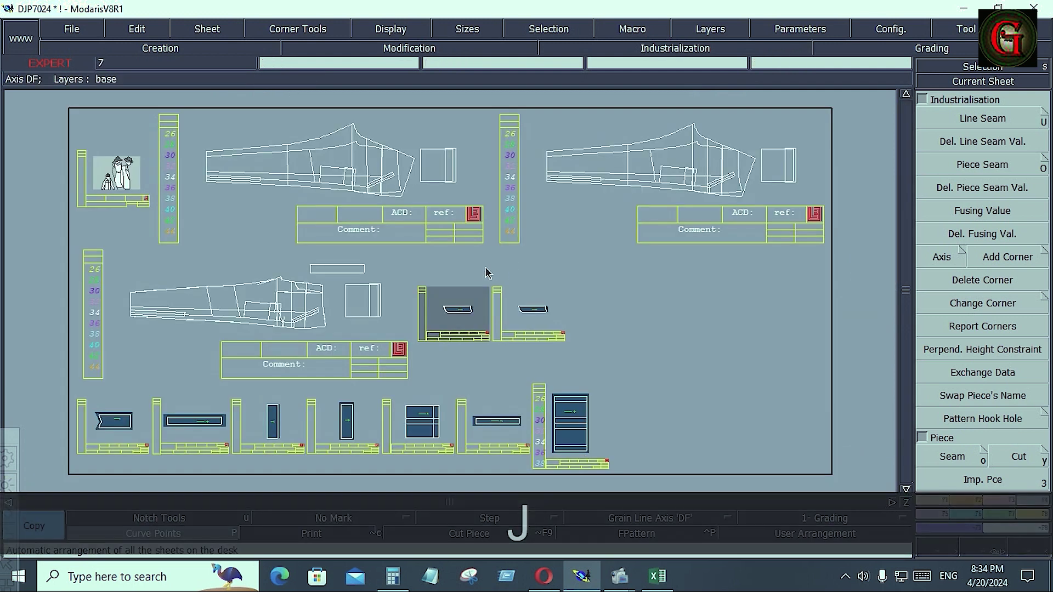
pyautogui.press('Home')
pyautogui.click(976, 117)
pyautogui.moveTo(348, 185); pyautogui.dragTo(615, 314)
pyautogui.moveTo(542, 235); pyautogui.dragTo(544, 218)
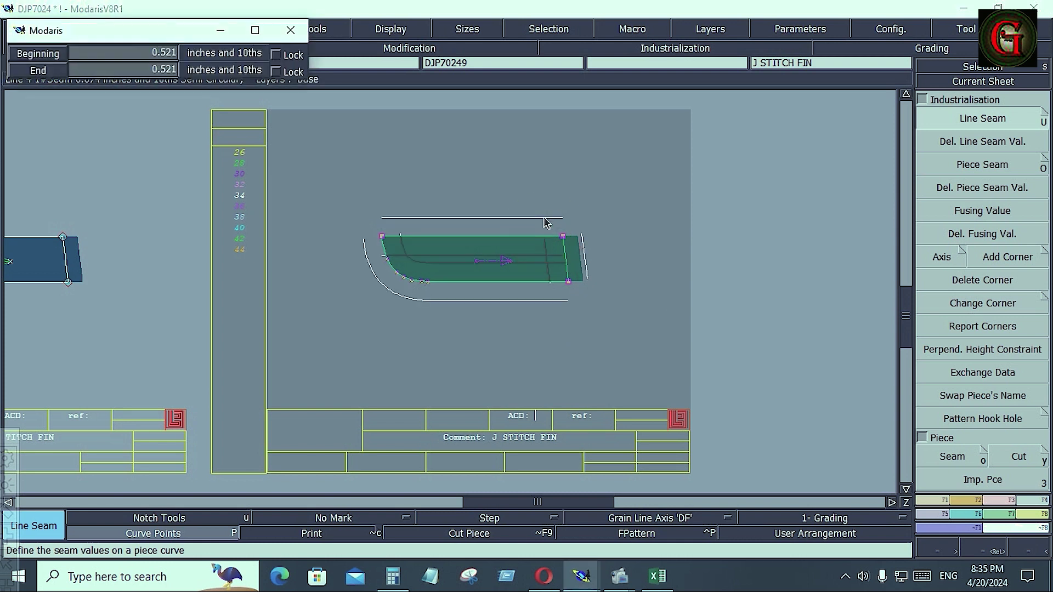
pyautogui.press('Down')
pyautogui.write('.5')
pyautogui.press('Down')
pyautogui.write('.')
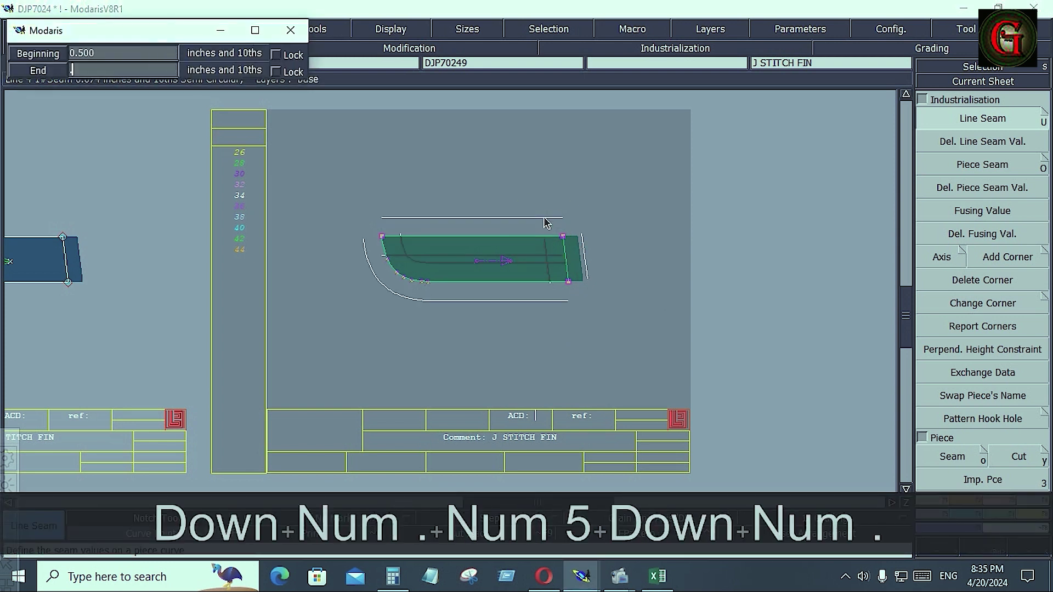
pyautogui.write('5')
pyautogui.press('Down')
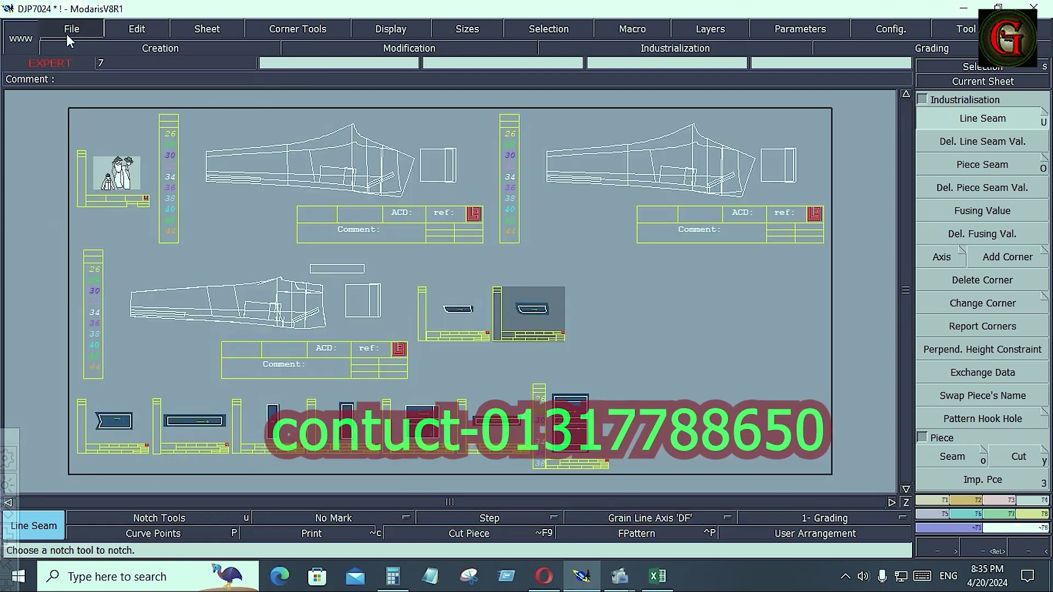
# Step: Save the DJP7024 model
pyautogui.click(72, 29)
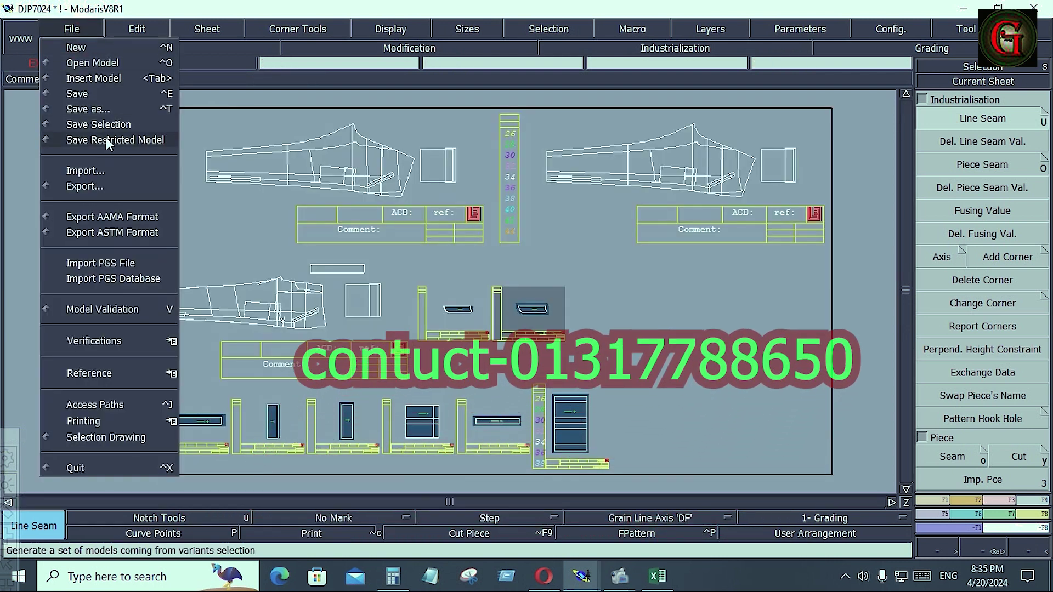
pyautogui.click(76, 97)
pyautogui.click(422, 377)
# Step: Draw a rectangle 10 inches wide and 0.75 inches high below the trouser leg on the DJP70247 sheet
pyautogui.press('F6')
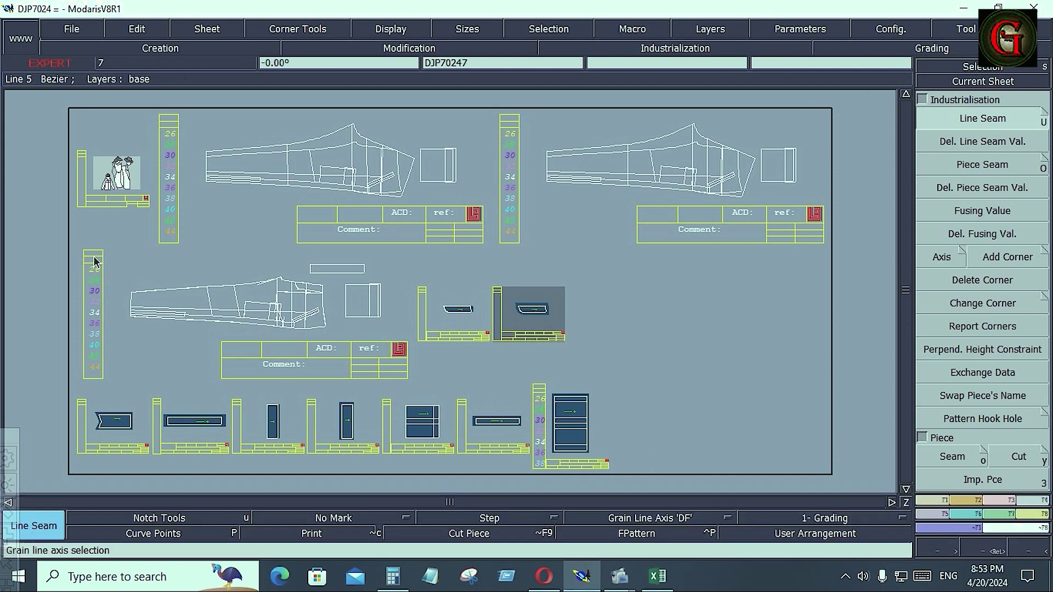
pyautogui.moveTo(75, 264); pyautogui.dragTo(622, 485)
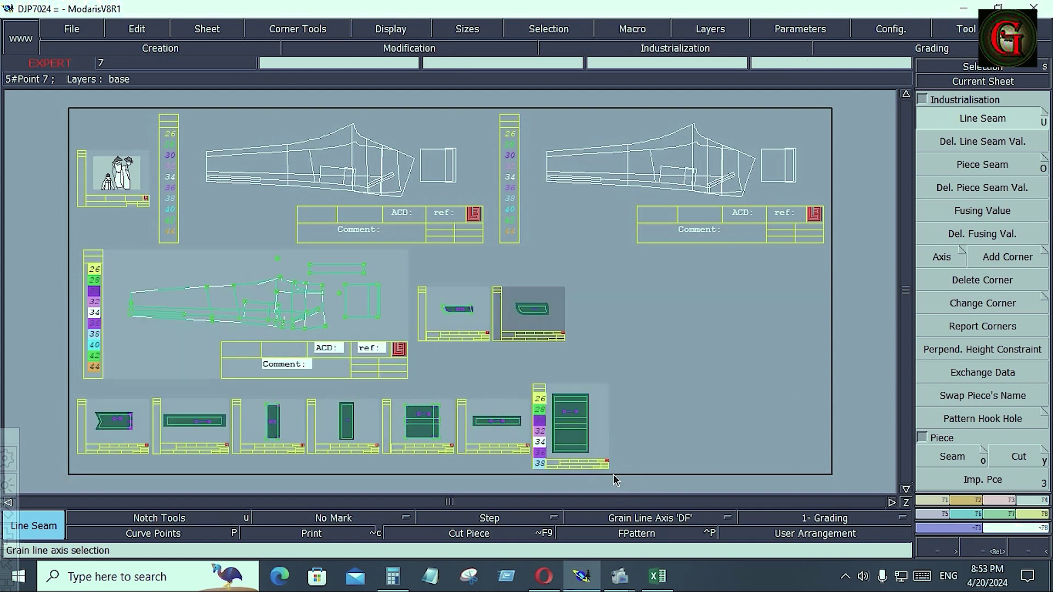
pyautogui.click(315, 325)
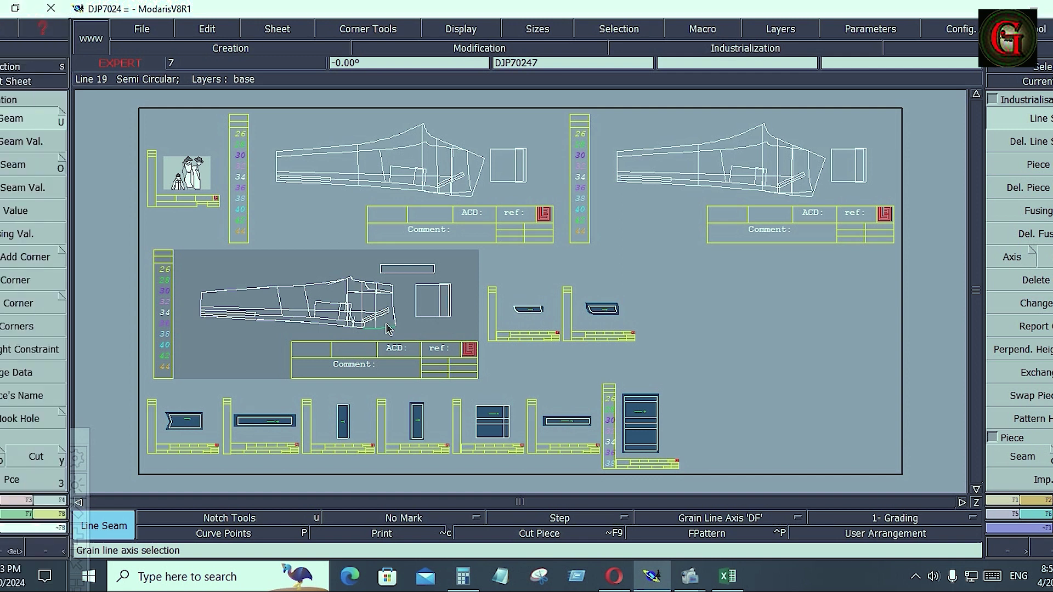
pyautogui.press('Home')
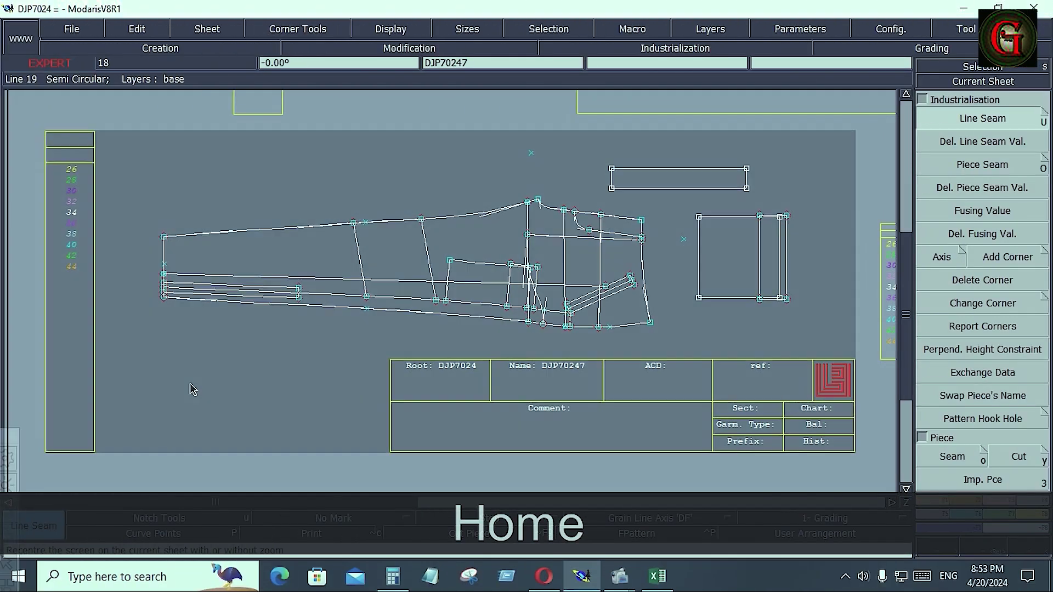
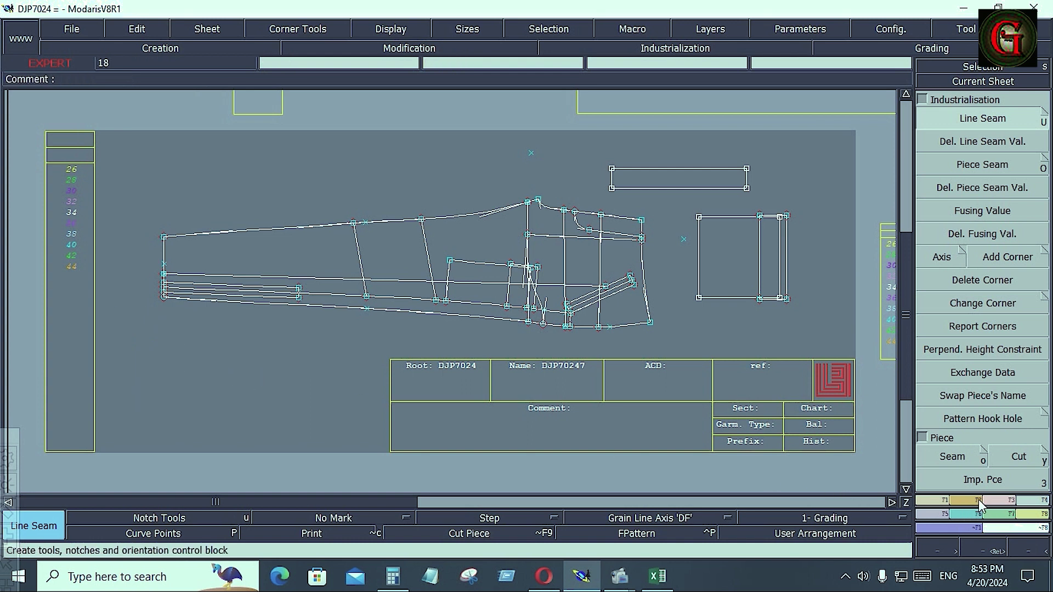
pyautogui.click(977, 501)
pyautogui.click(993, 472)
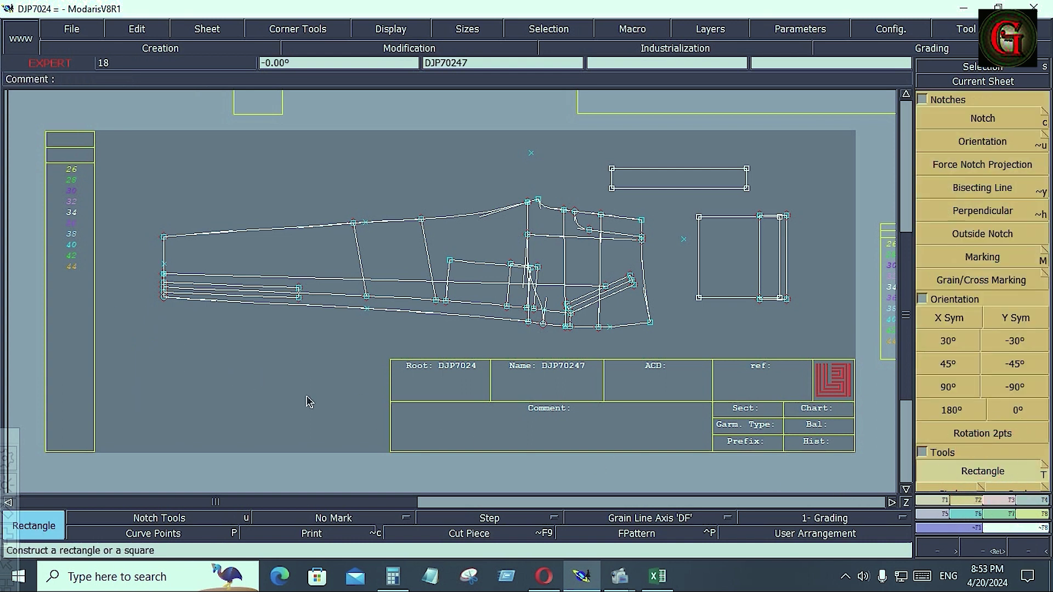
pyautogui.click(148, 340)
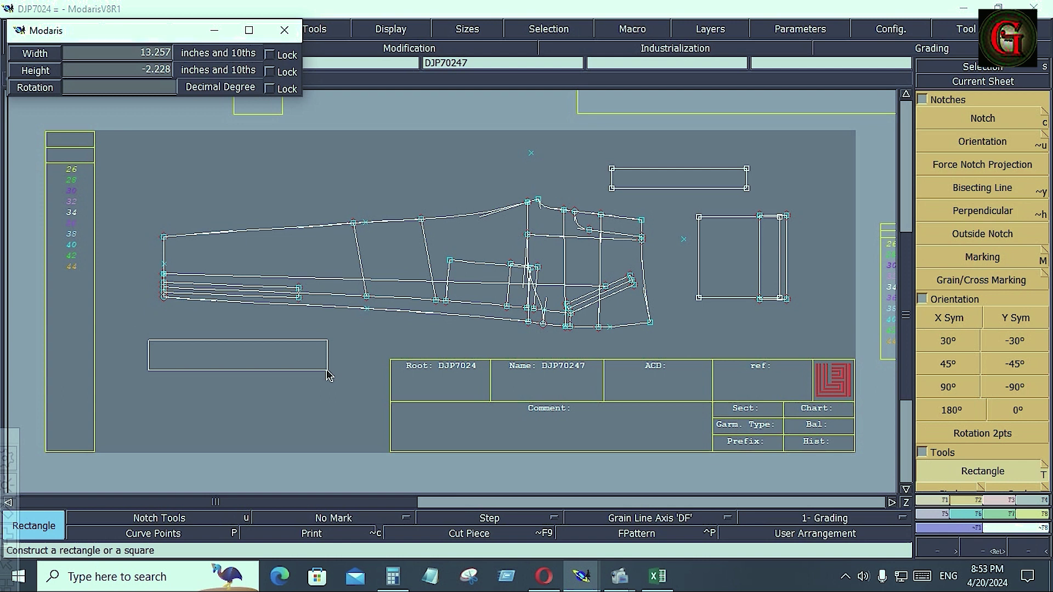
pyautogui.press('Down')
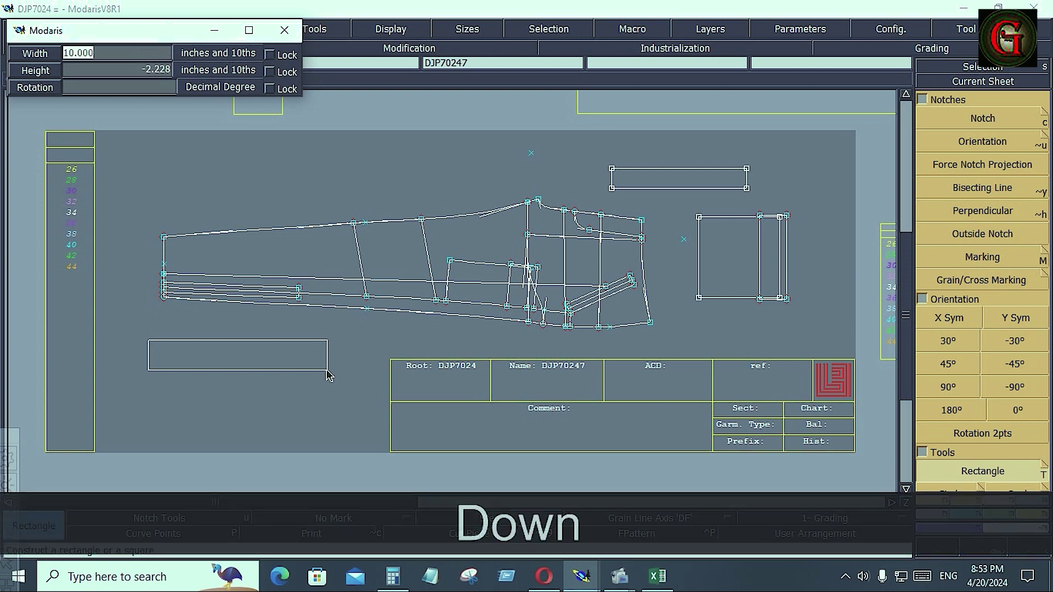
pyautogui.press('Down')
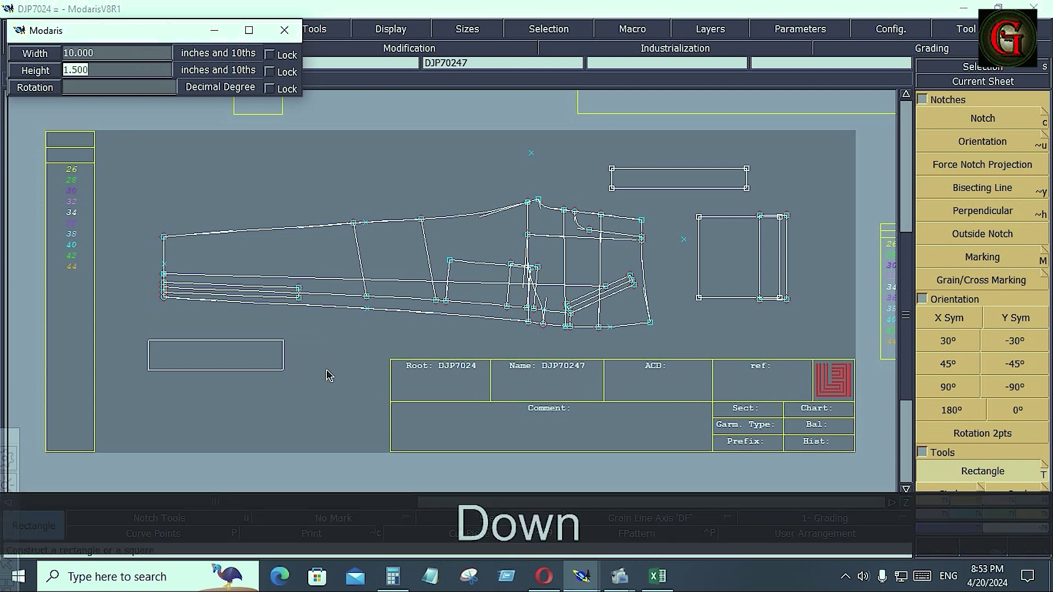
pyautogui.write('.75')
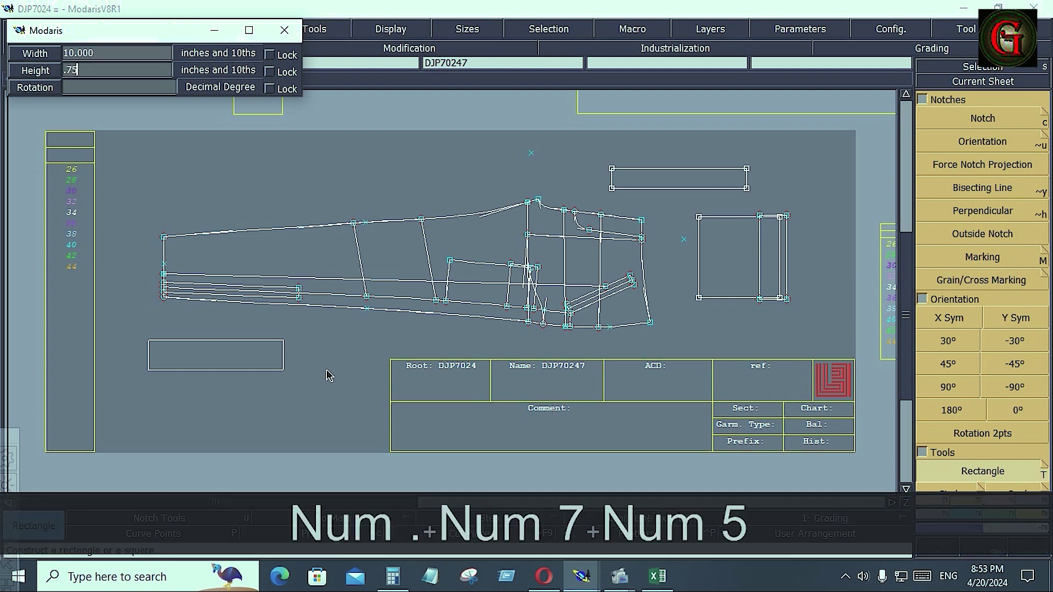
pyautogui.press('Return')
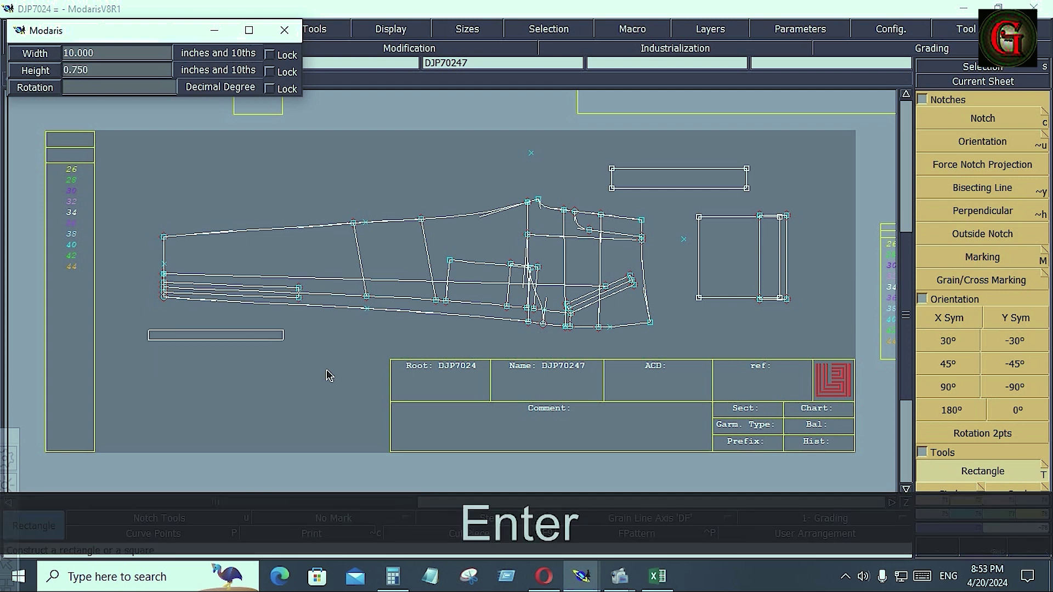
pyautogui.rightClick(342, 406)
# Step: Extract the thin rectangle as a separate piece with Seam and delete the source rectangle from the trouser sheet
pyautogui.click(1035, 499)
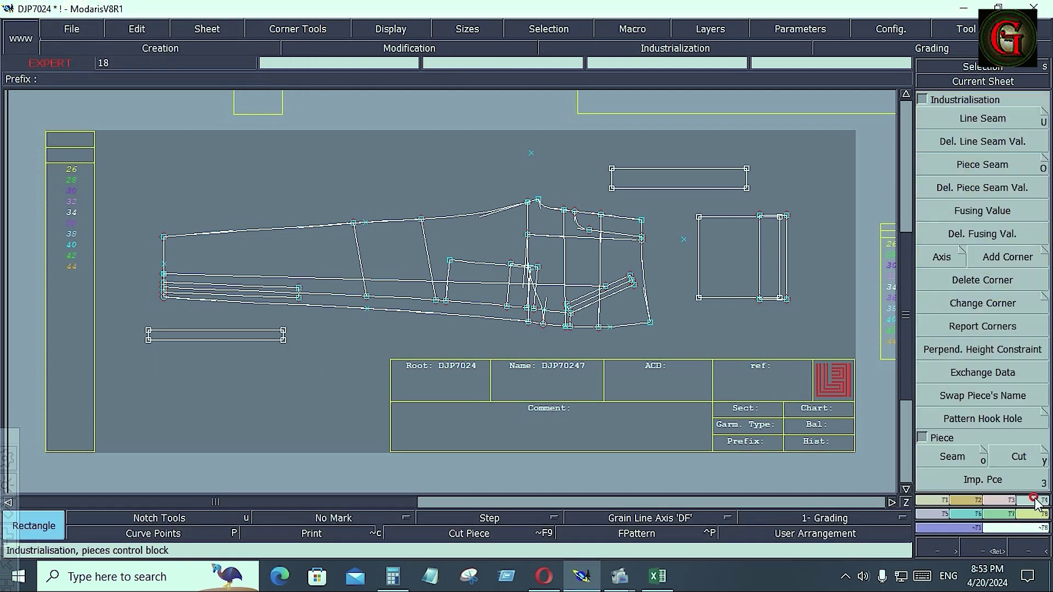
pyautogui.click(952, 457)
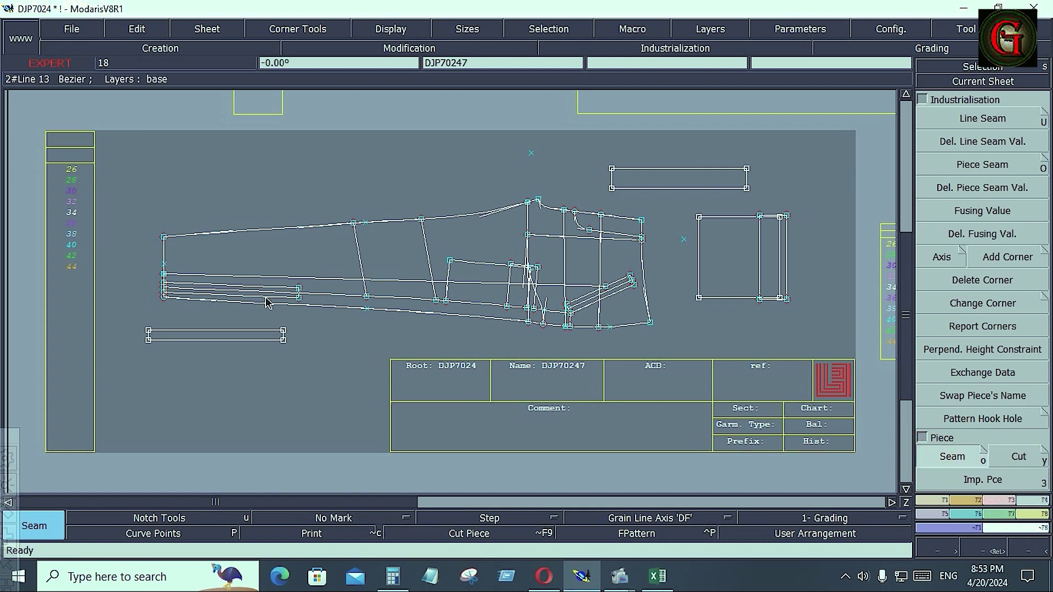
pyautogui.click(244, 335)
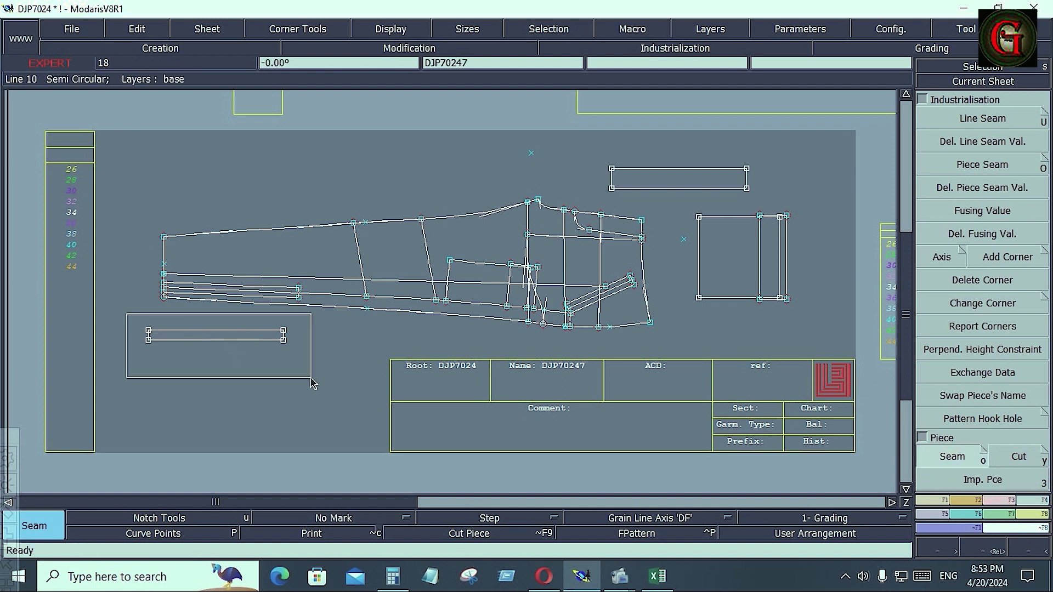
pyautogui.press('Delete')
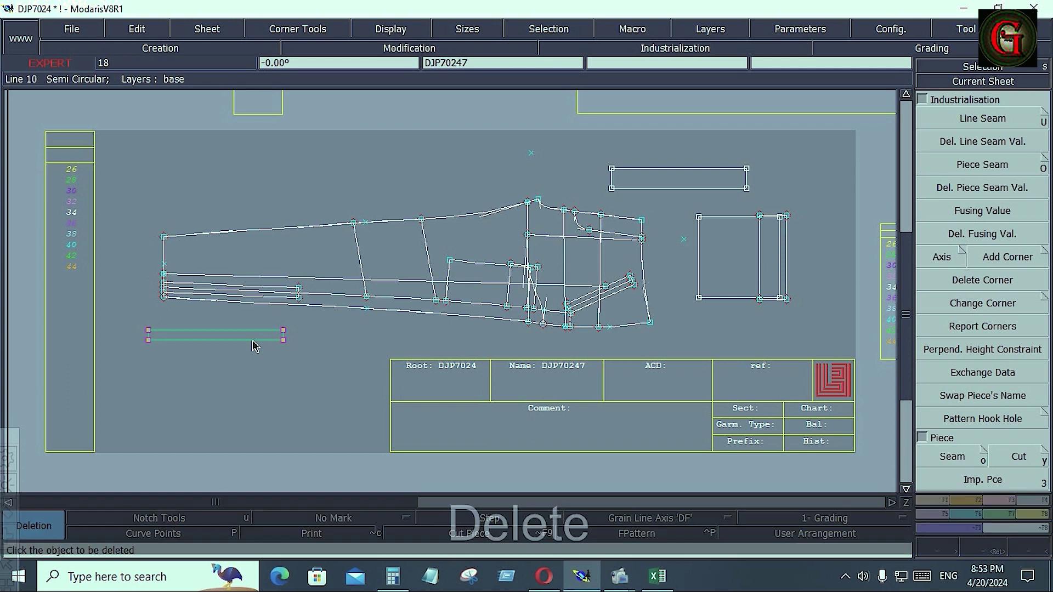
pyautogui.click(253, 344)
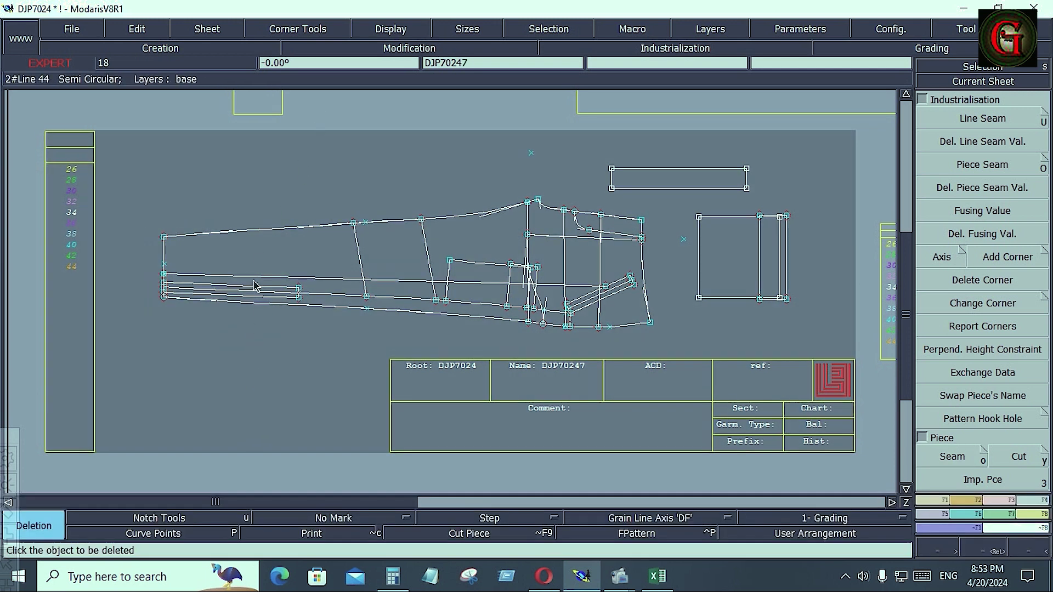
# Step: Rearrange the sheets and enter "ZIPPWR SAPORTING 1X4" as the comment of the new thin rectangular piece's sheet
pyautogui.press('j')
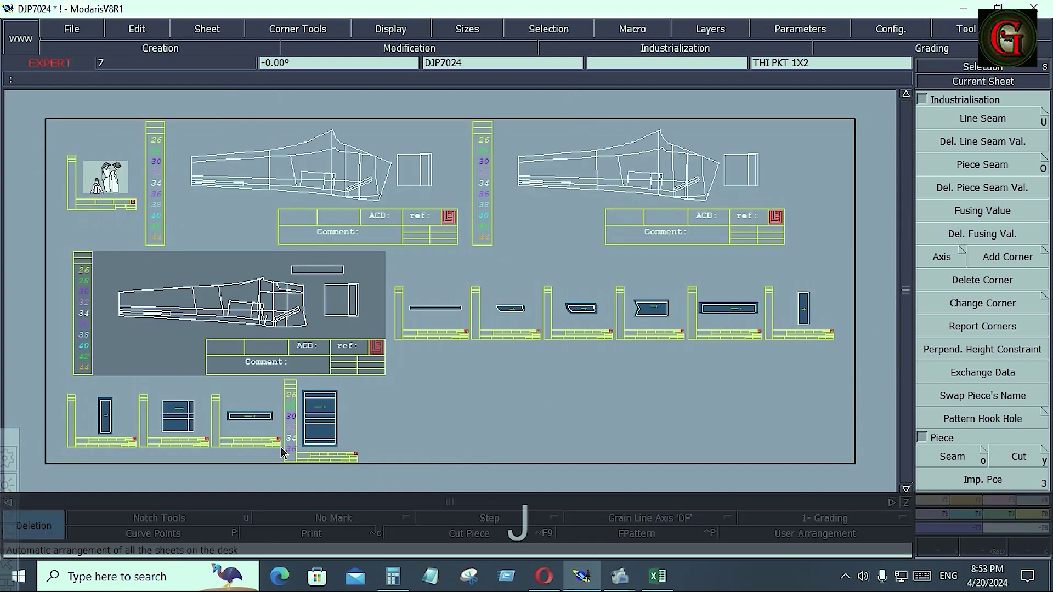
pyautogui.press('Home')
pyautogui.press('e')
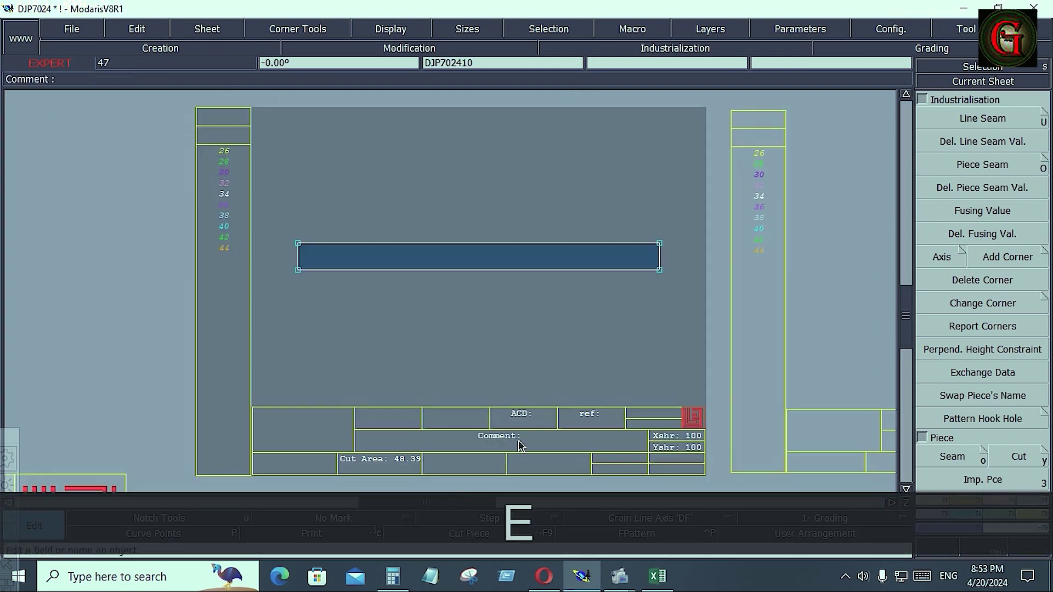
pyautogui.write('ZIPPWR SAPORTI')
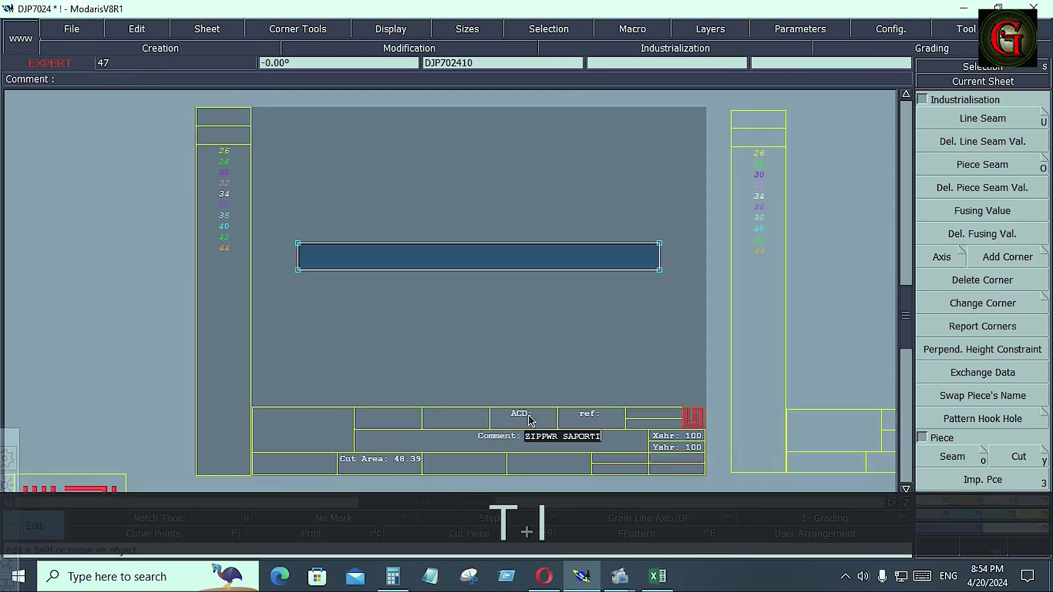
pyautogui.write('NG')
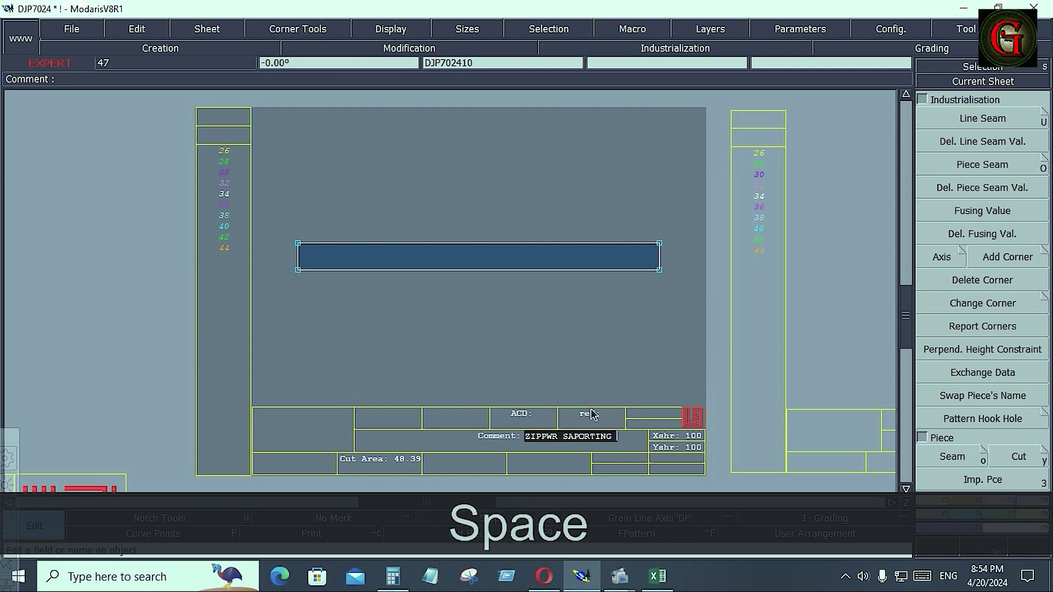
pyautogui.write(' 1X')
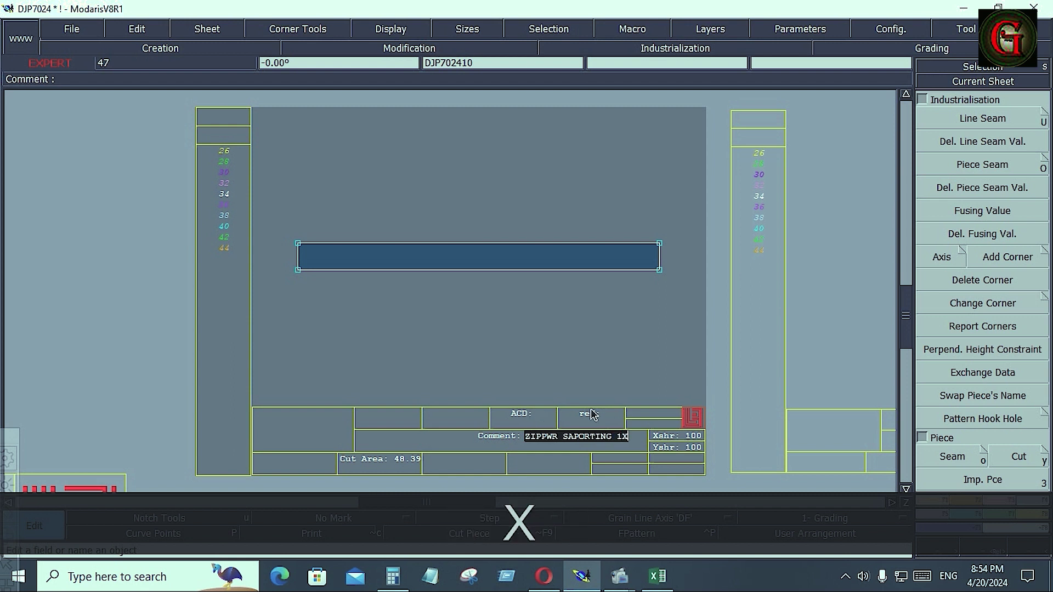
pyautogui.write('4')
pyautogui.press('Return')
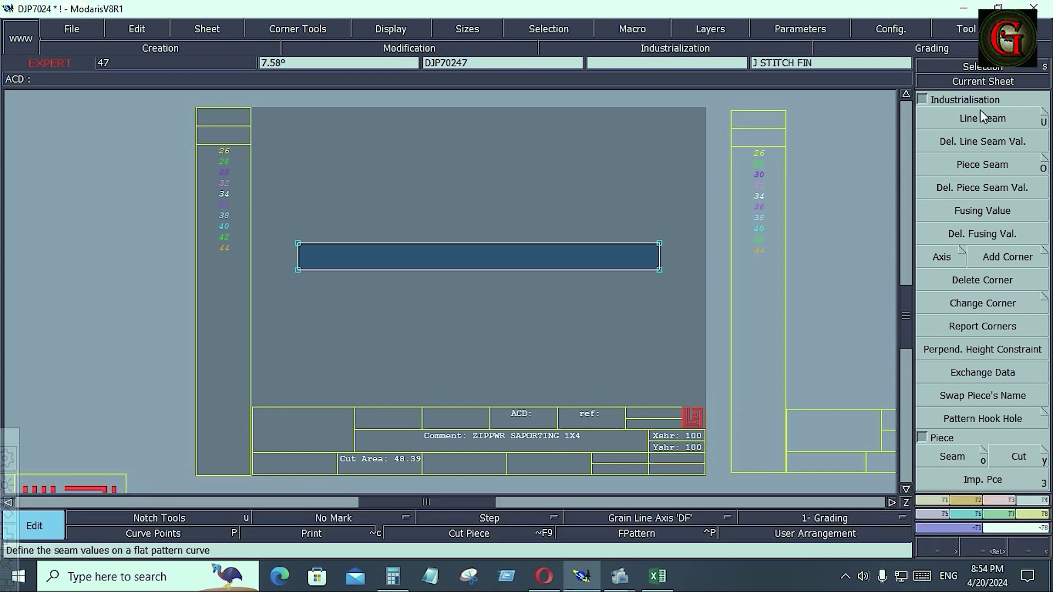
# Step: Apply a 0.75-inch line seam to both short ends of the ZIPPWR SAPORTING 1X4 piece
pyautogui.click(511, 355)
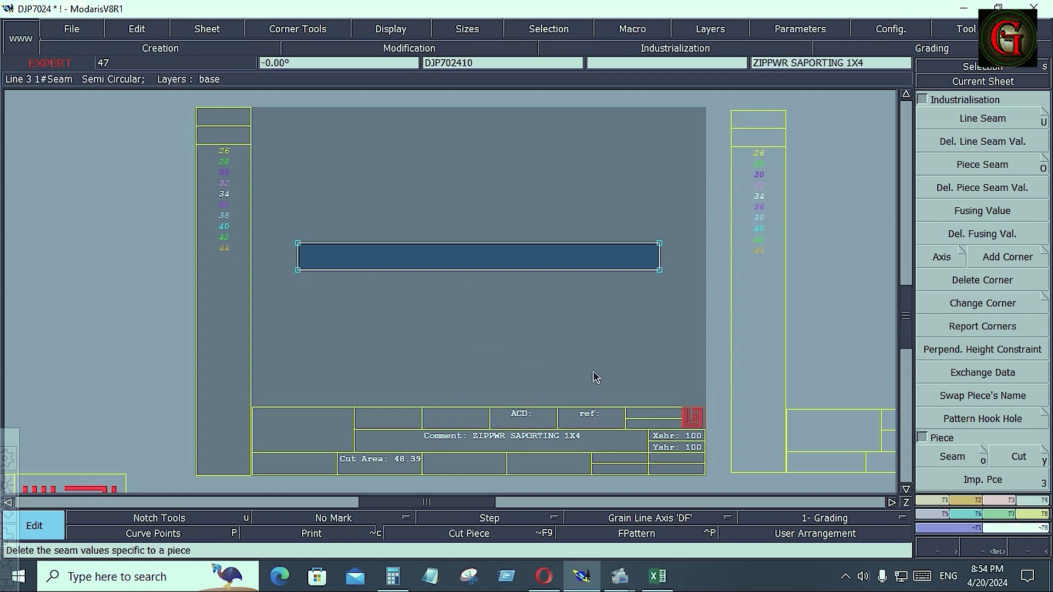
pyautogui.click(975, 124)
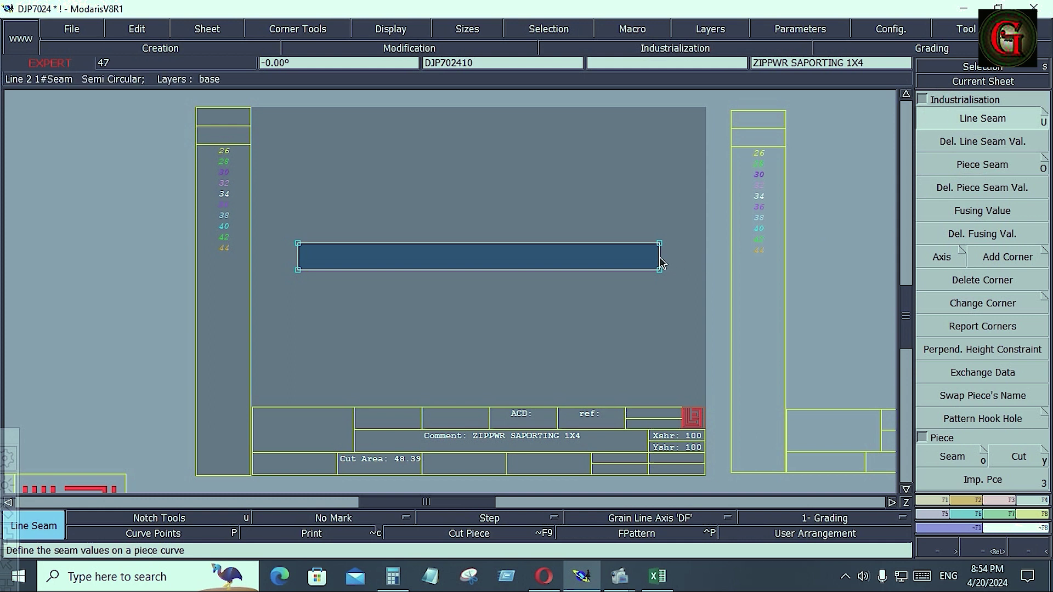
pyautogui.moveTo(625, 209); pyautogui.dragTo(670, 282)
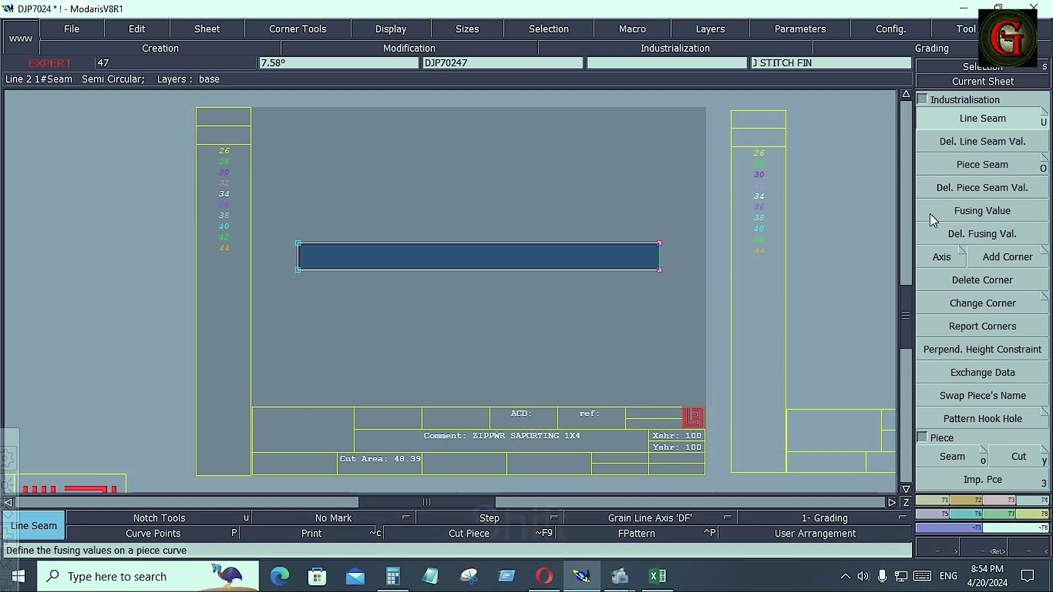
pyautogui.press('shift')
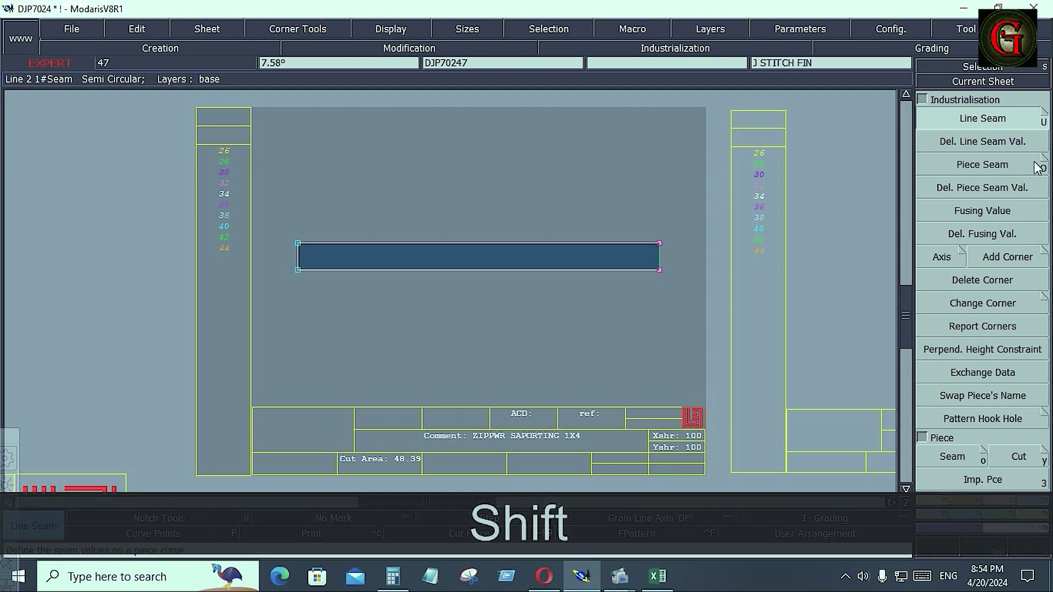
pyautogui.click(659, 264)
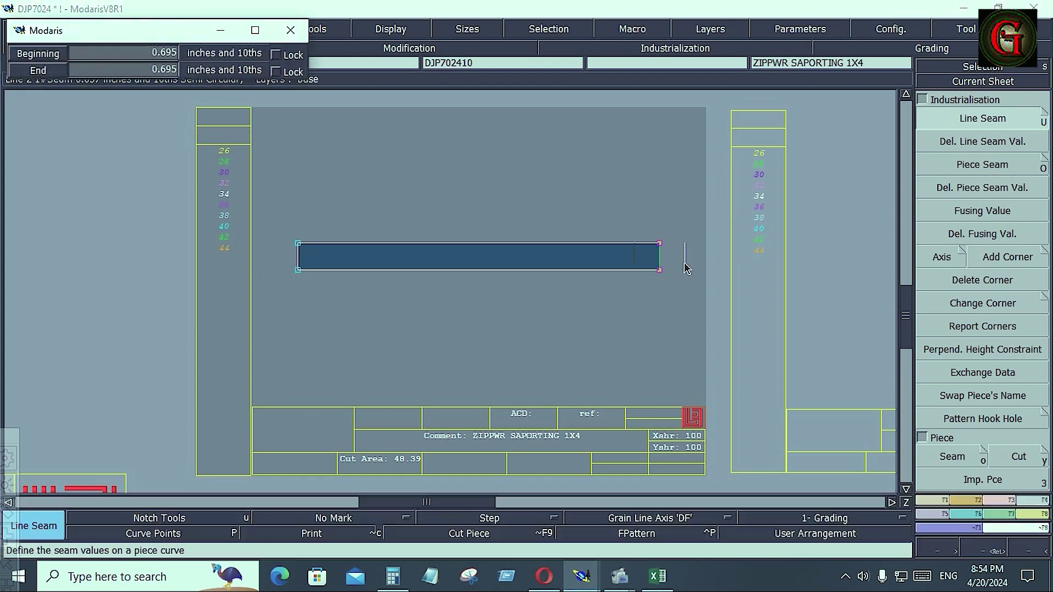
pyautogui.press('Down')
pyautogui.write('.75')
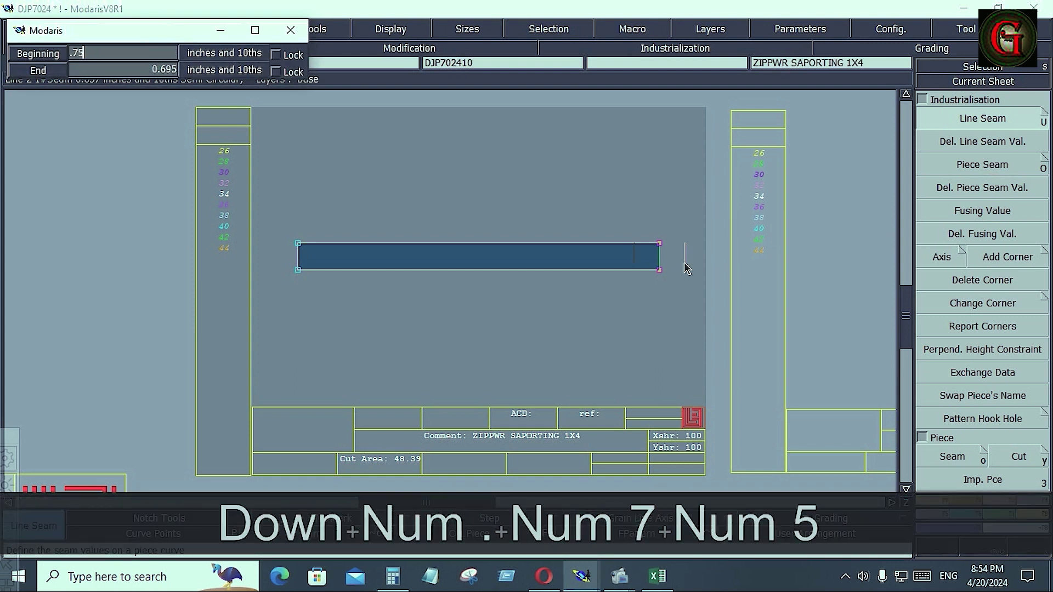
pyautogui.press('Down')
pyautogui.press('Return')
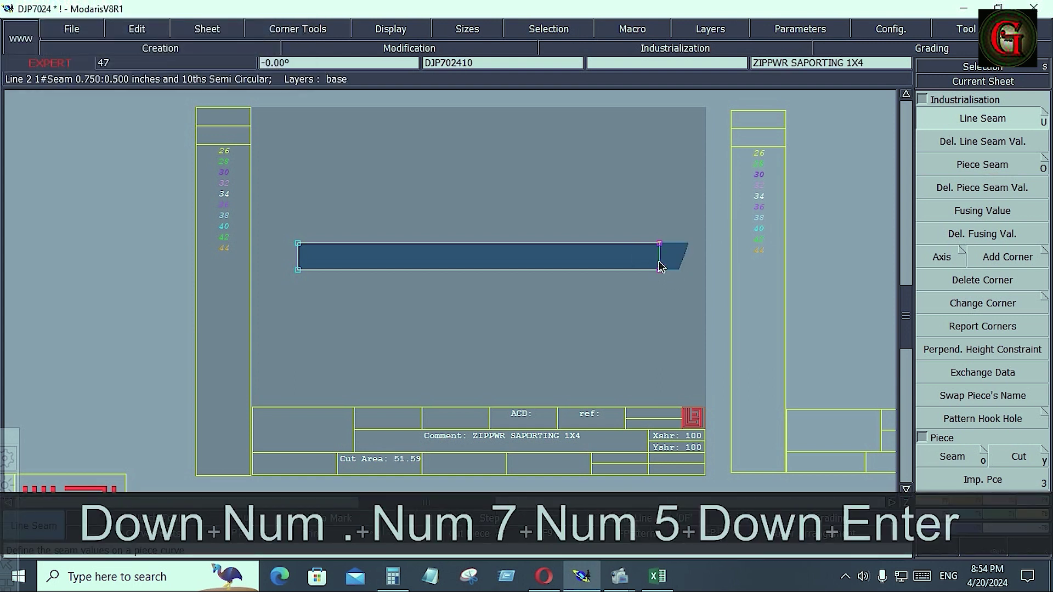
pyautogui.click(661, 265)
pyautogui.press('Down')
pyautogui.press('Down')
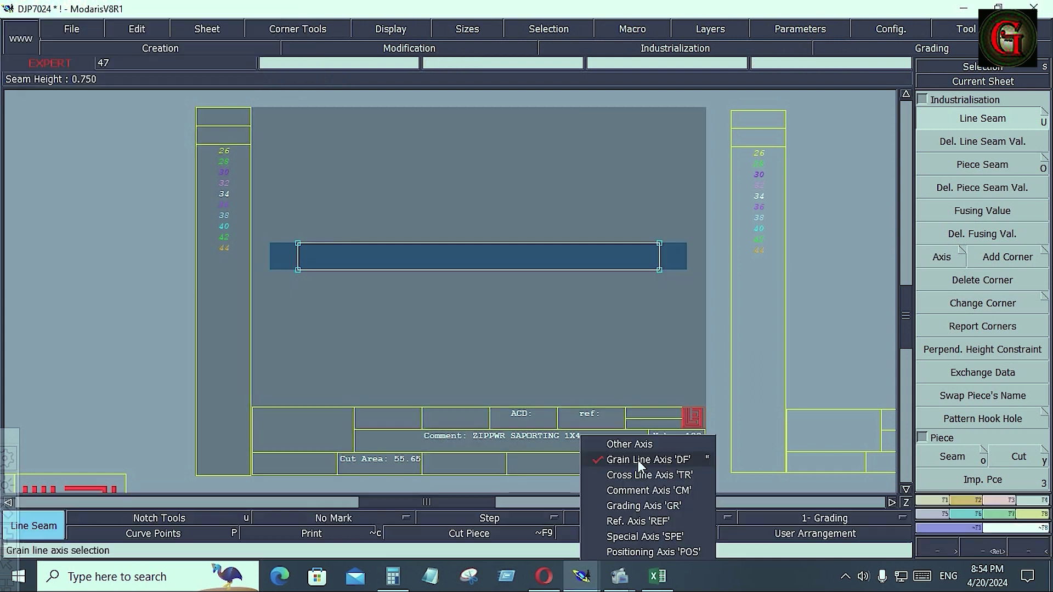
# Step: Add a horizontal grain line axis about 2.4 inches long to the ZIPPWR SAPORTING 1X4 piece and rearrange all sheets
pyautogui.click(637, 460)
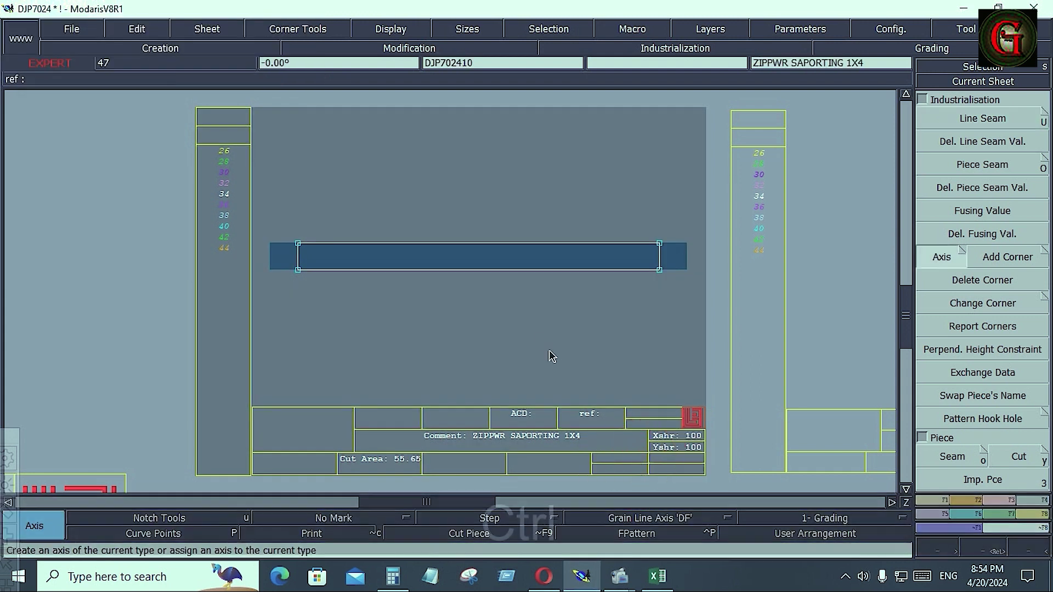
pyautogui.click(497, 257)
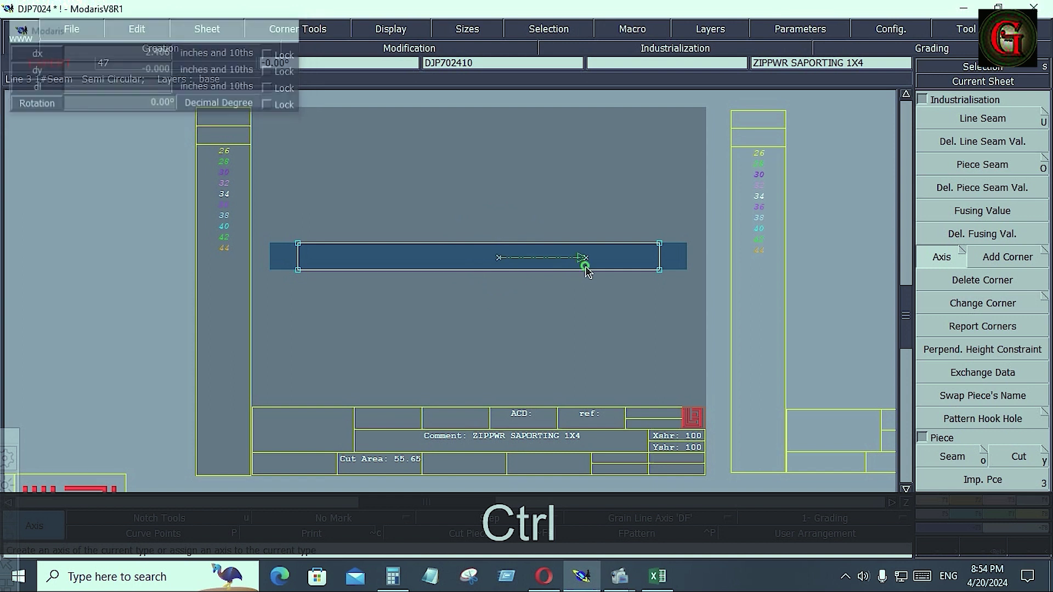
pyautogui.click(584, 258)
pyautogui.press('j')
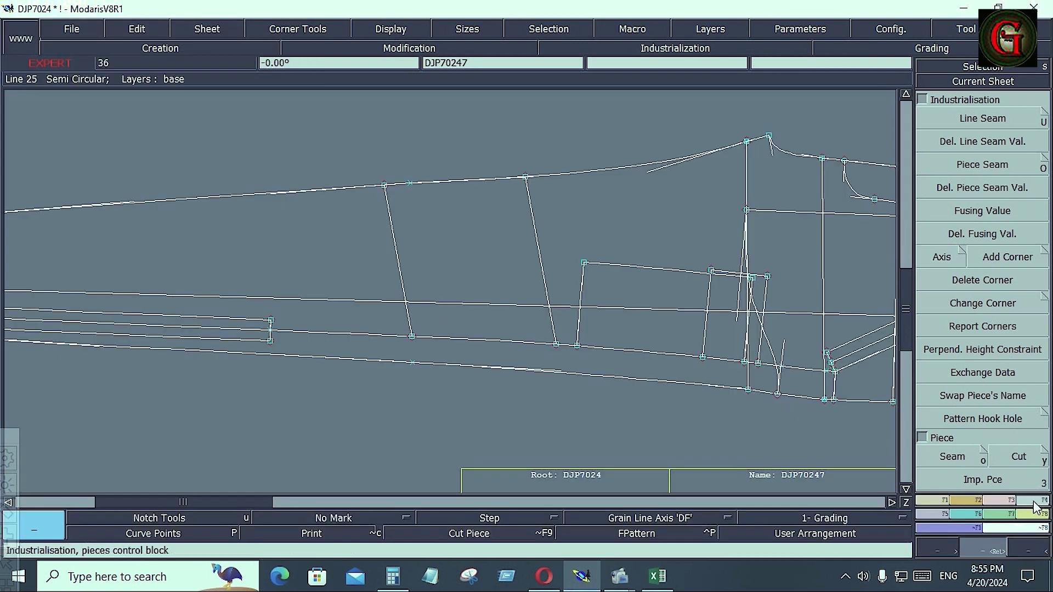
pyautogui.click(943, 459)
pyautogui.click(438, 228)
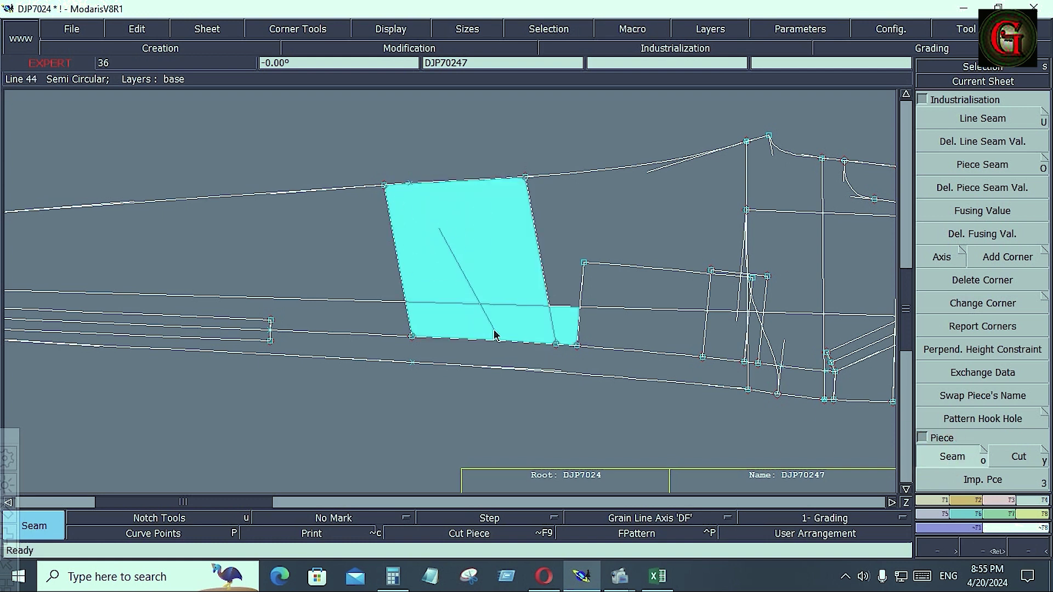
pyautogui.click(450, 414)
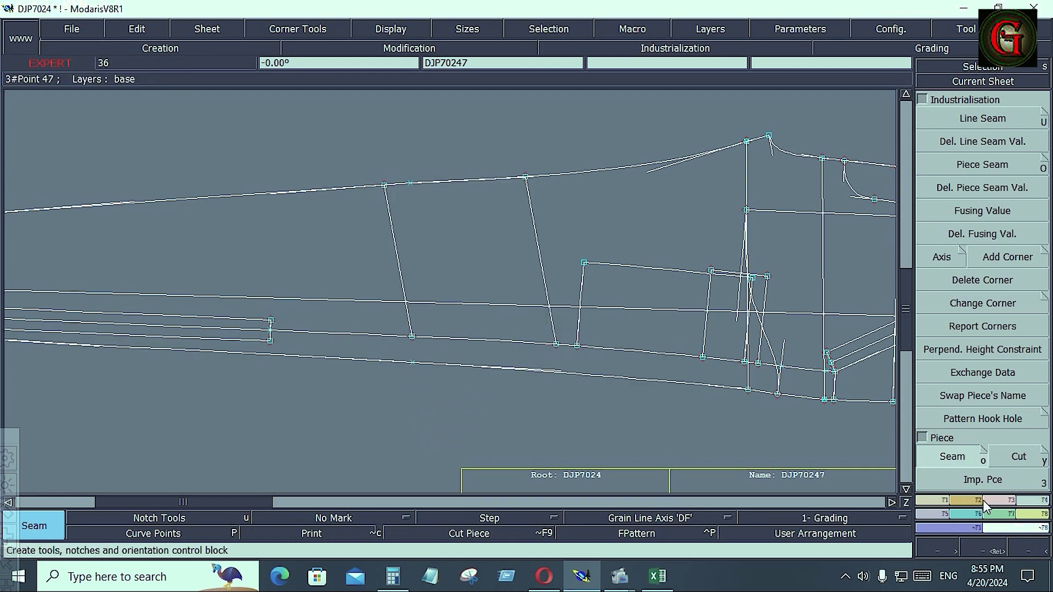
# Step: Adjust the panel lines with Adjust 2 Lines and extract the panel between the two slanted lines on the DJP70247 leg with Seam
pyautogui.click(982, 500)
pyautogui.click(979, 214)
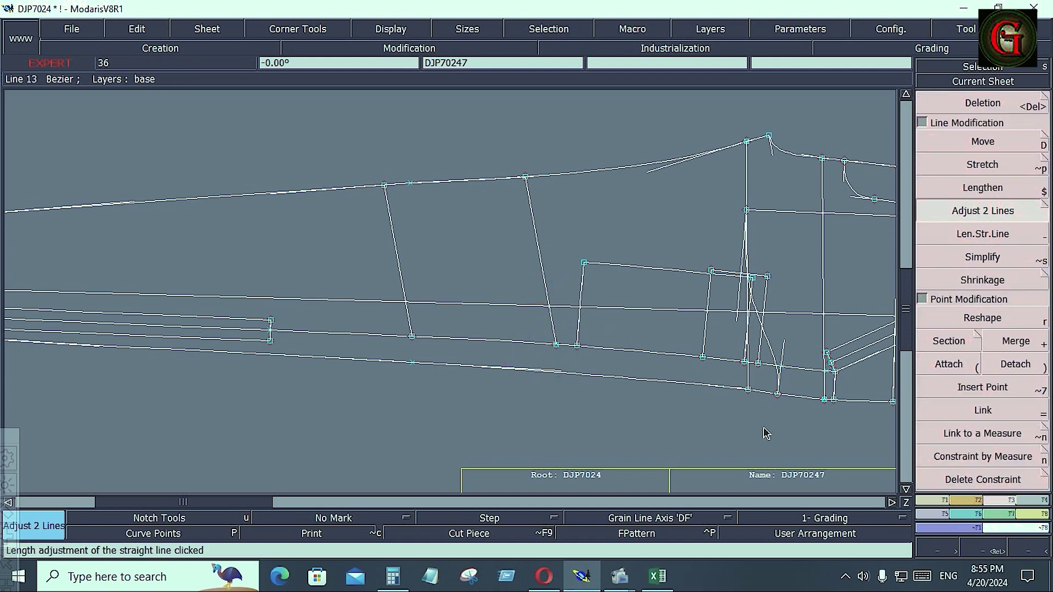
pyautogui.click(1031, 500)
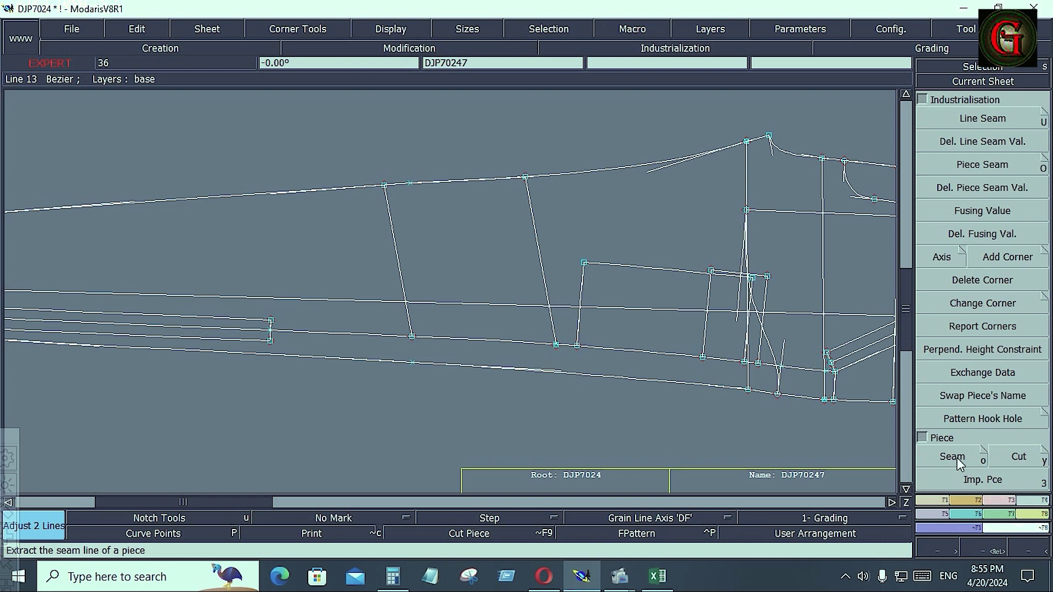
pyautogui.click(952, 457)
pyautogui.click(500, 270)
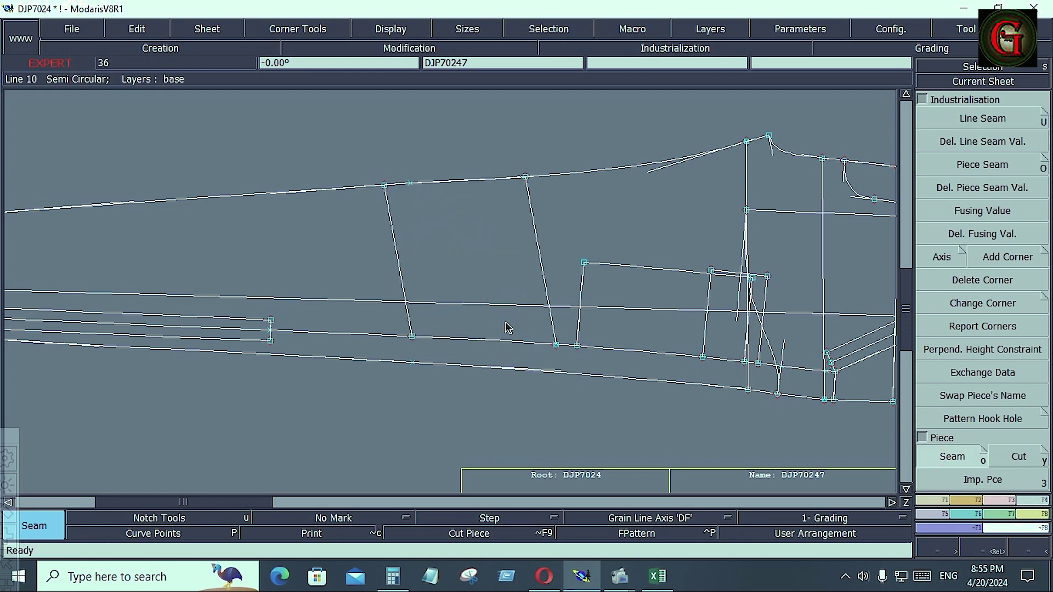
pyautogui.press('Home')
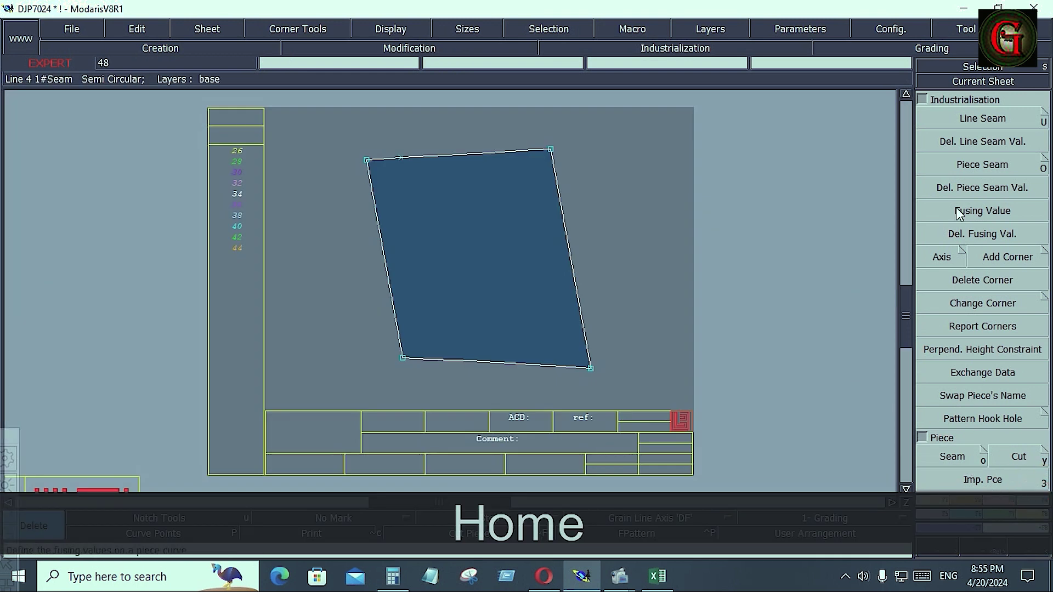
# Step: Apply a 0.4-inch line seam to all four sides of the new slanted panel piece
pyautogui.click(968, 125)
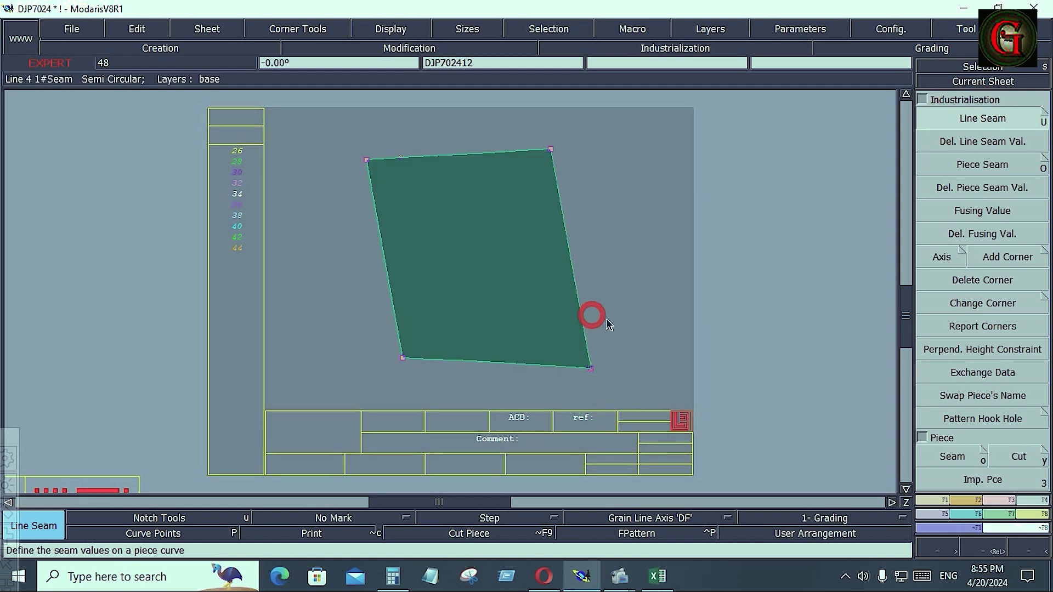
pyautogui.click(580, 324)
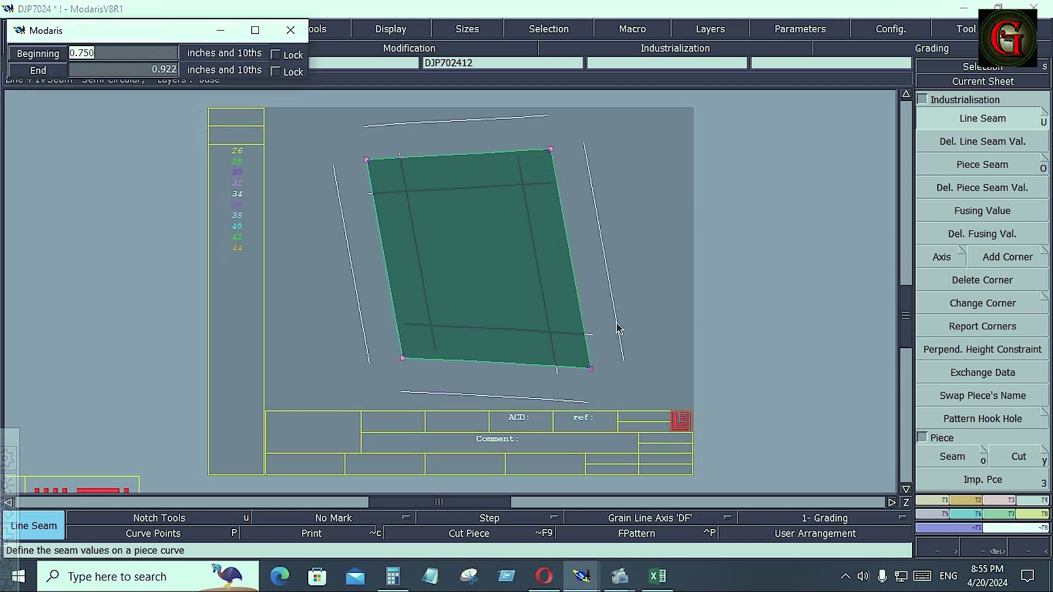
pyautogui.press('Down')
pyautogui.write('.4')
pyautogui.press('Down')
pyautogui.write('.4')
pyautogui.press('Down')
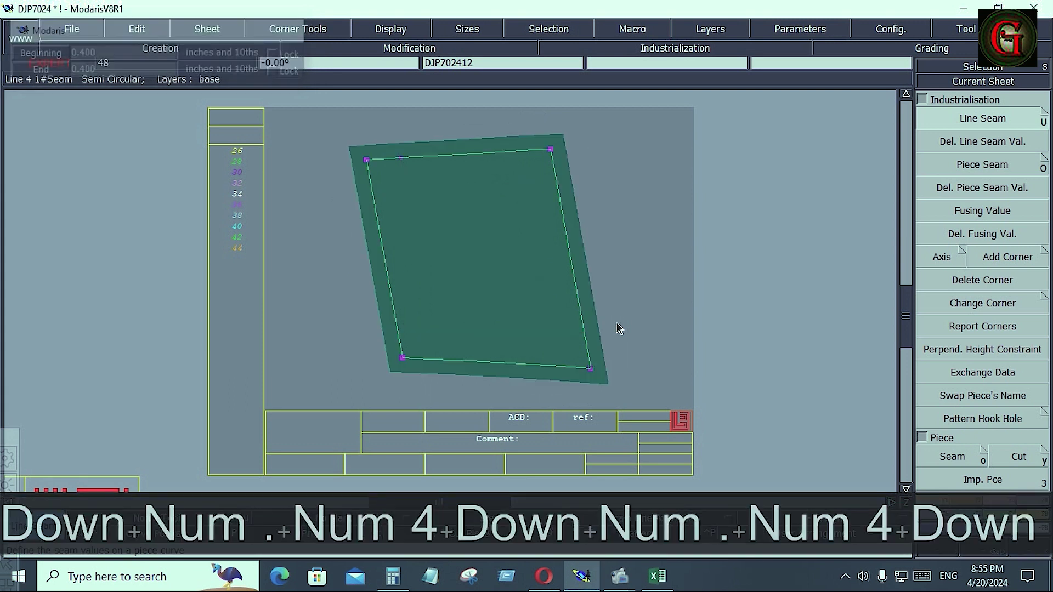
# Step: Delete the extra point on the panel piece's upper edge
pyautogui.press('Delete')
pyautogui.click(401, 158)
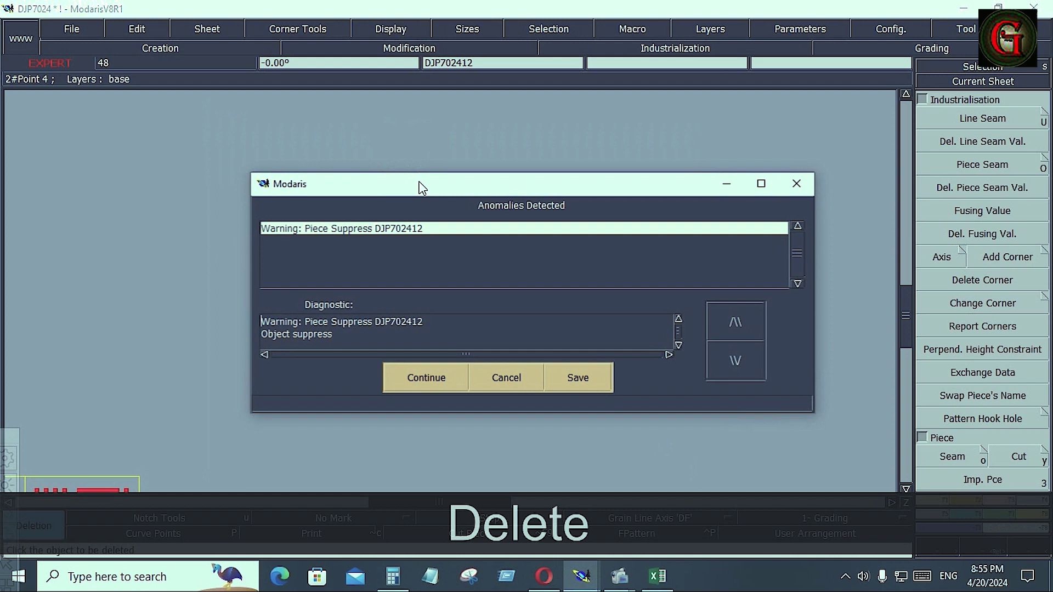
pyautogui.click(531, 376)
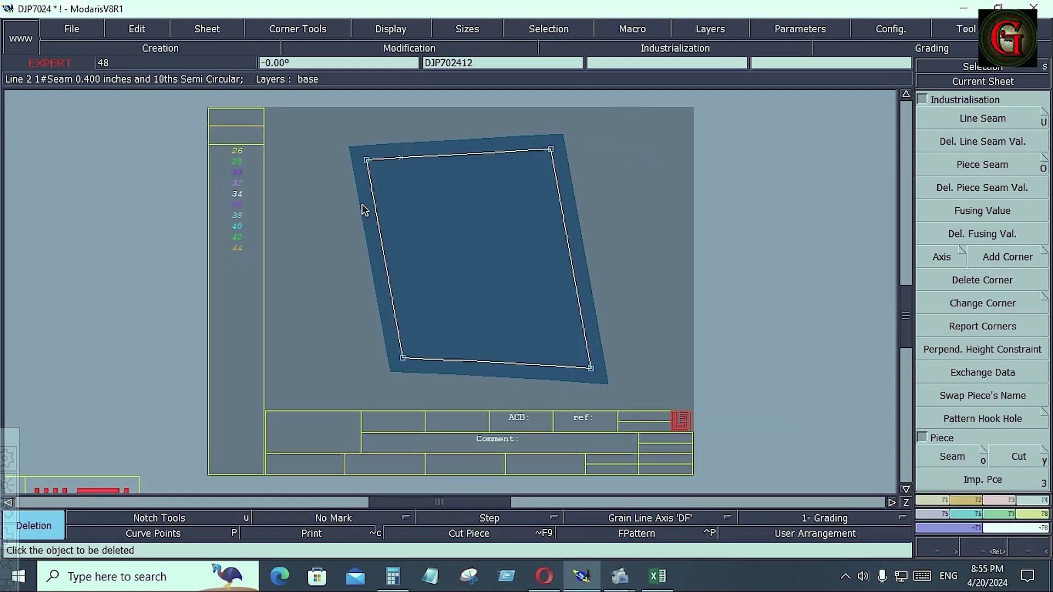
pyautogui.click(403, 157)
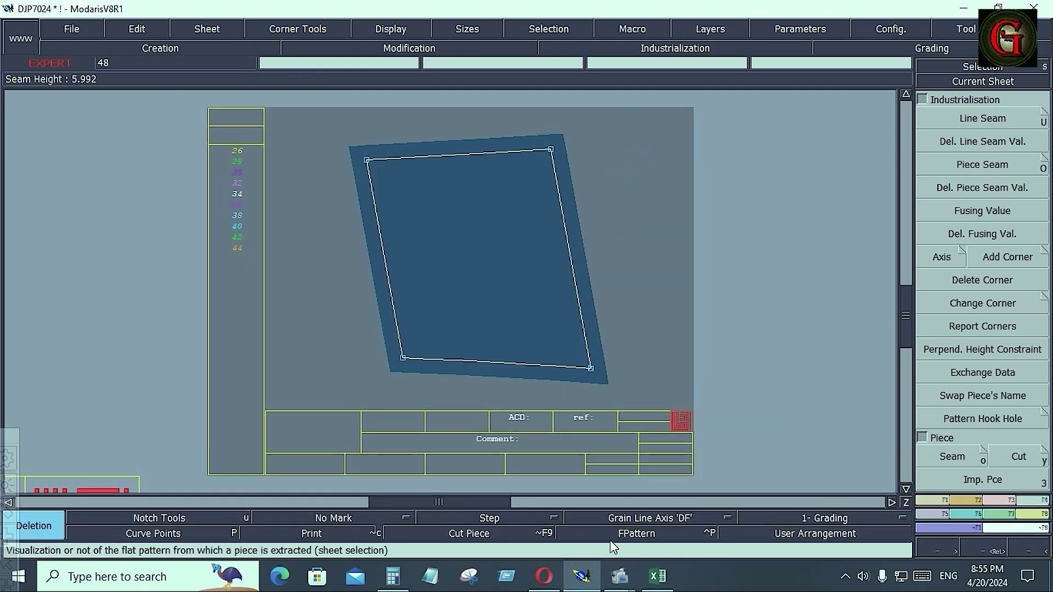
# Step: Add a horizontal grain line axis about 1.66 inches long in the middle of the panel piece
pyautogui.click(636, 521)
pyautogui.click(627, 459)
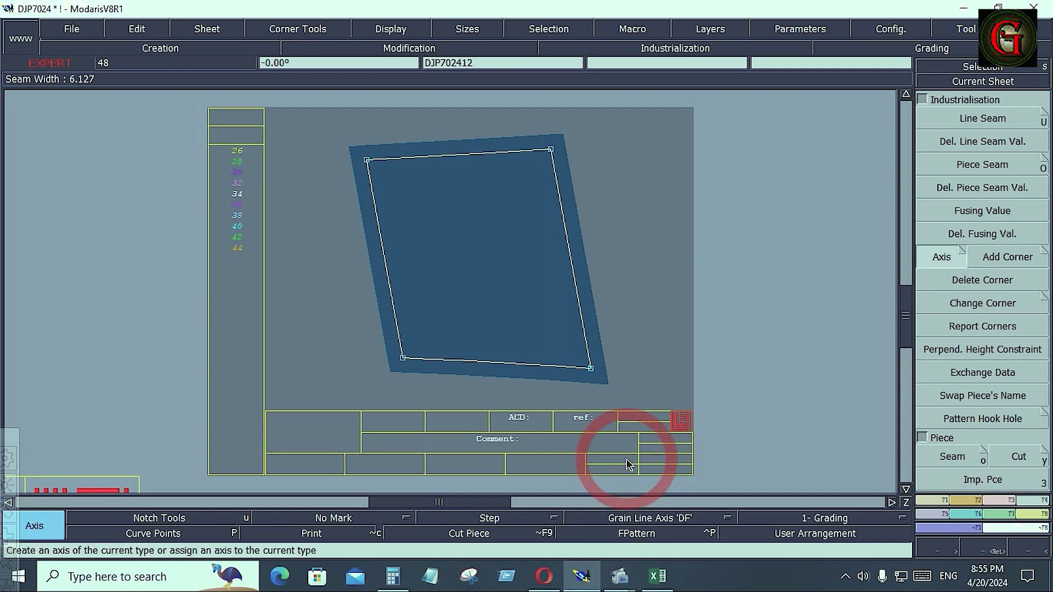
pyautogui.press('ctrl')
pyautogui.keyDown('ctrl'); pyautogui.click(509, 247); pyautogui.keyUp('ctrl')
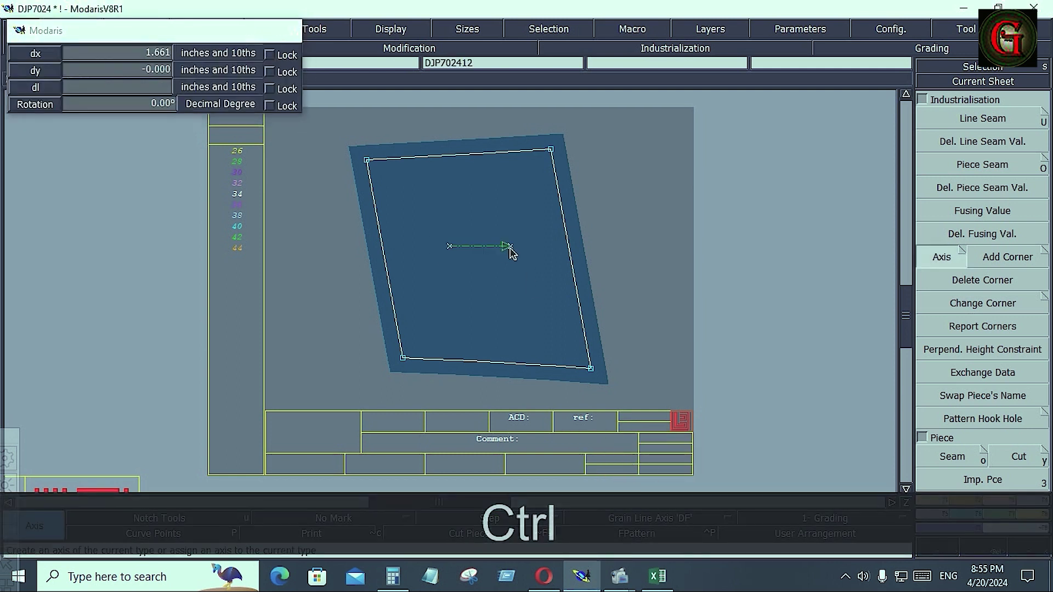
pyautogui.click(729, 291)
# Step: Enter "FR PATCH 1X2" as the comment of the panel piece's sheet
pyautogui.press('8')
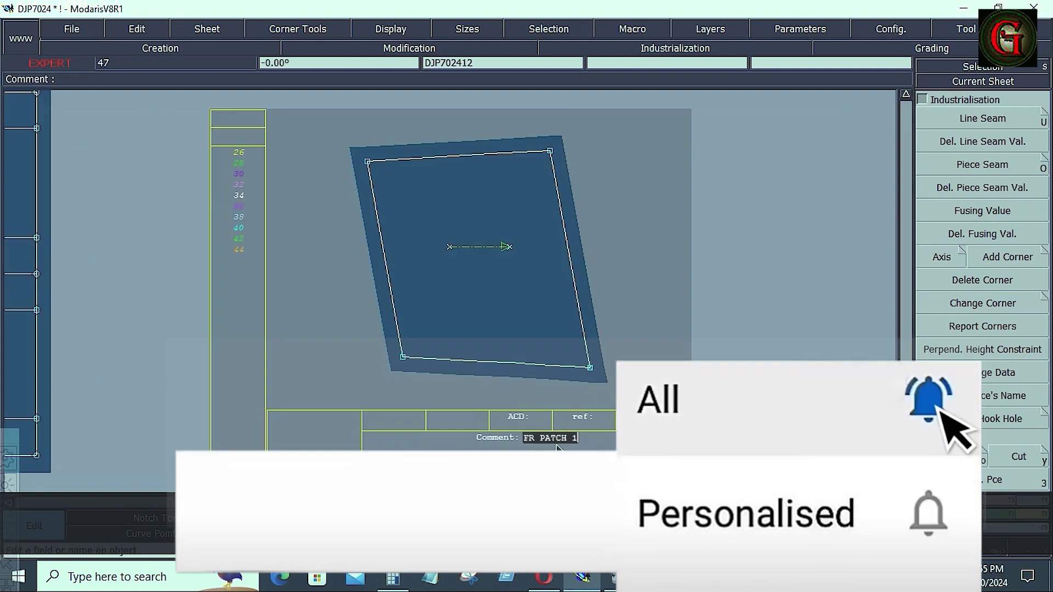
pyautogui.write('X2')
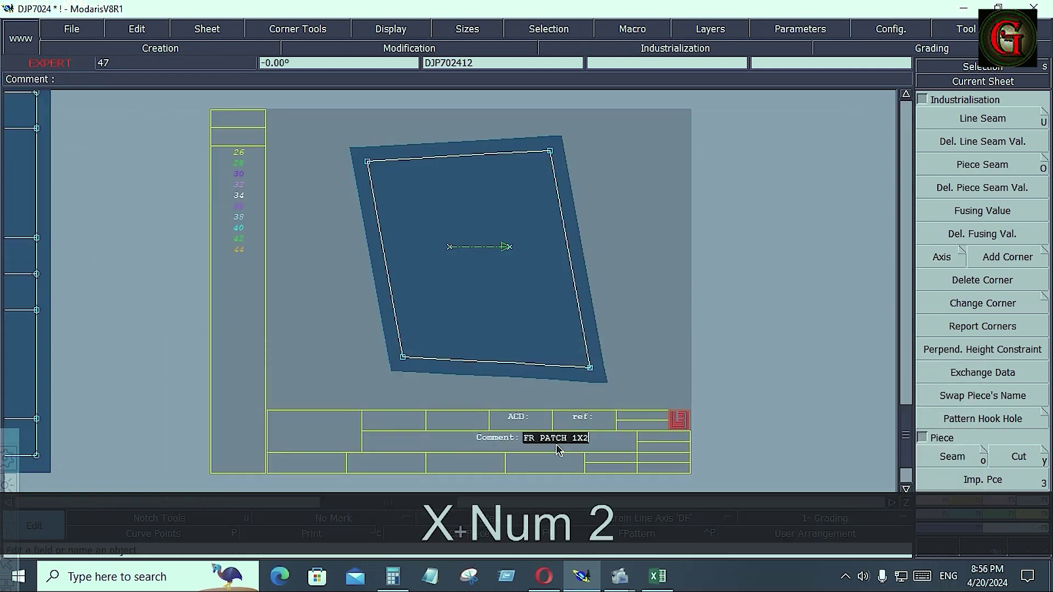
pyautogui.press('Return')
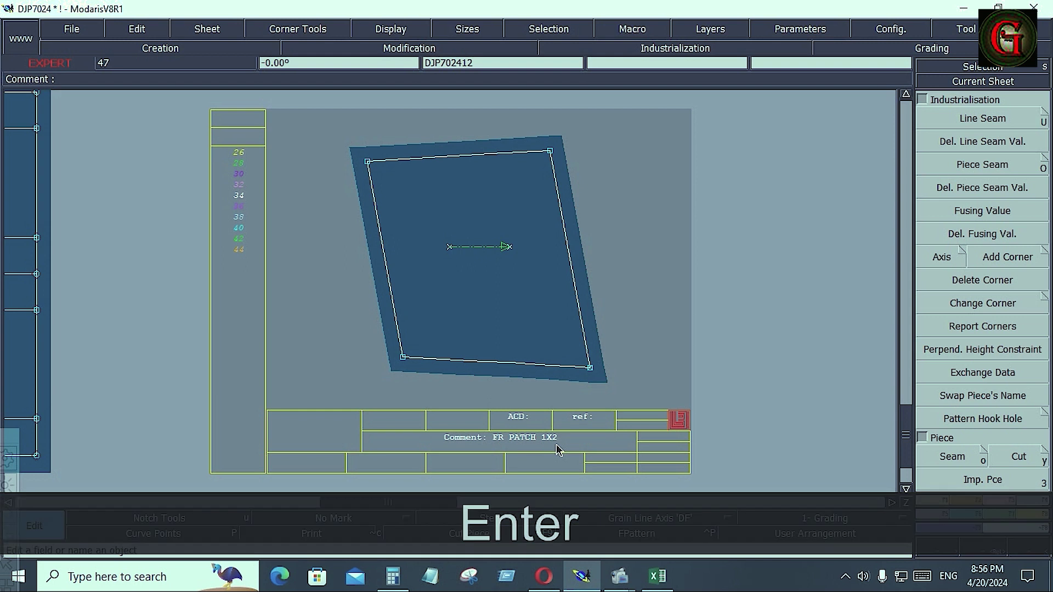
pyautogui.press('Return')
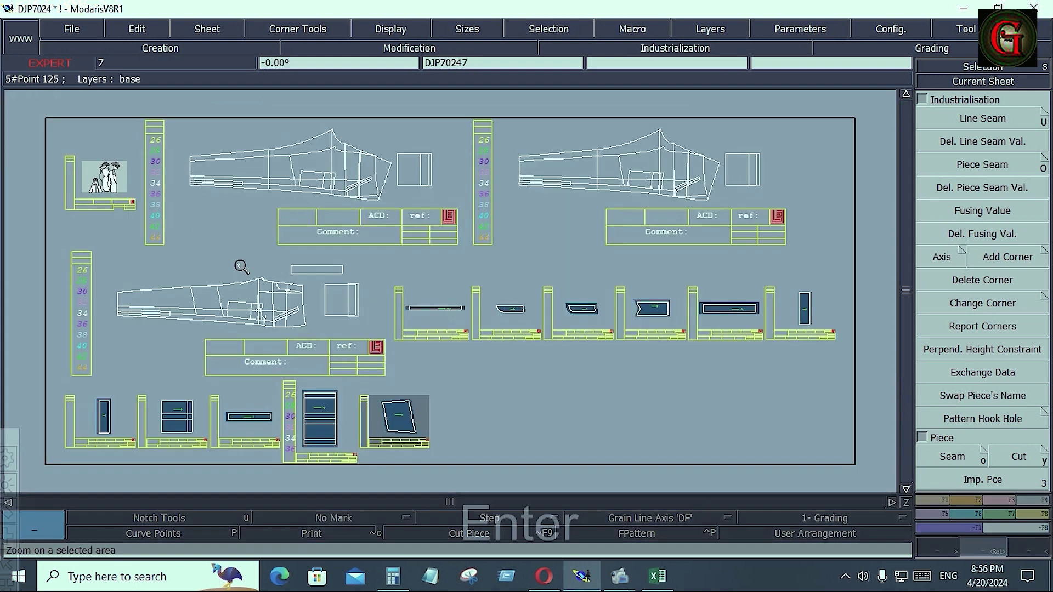
# Step: Extract one half of the slanted double strip near the trouser's waist on the DJP70247 sheet as a separate piece with Seam
pyautogui.moveTo(235, 266); pyautogui.dragTo(312, 344)
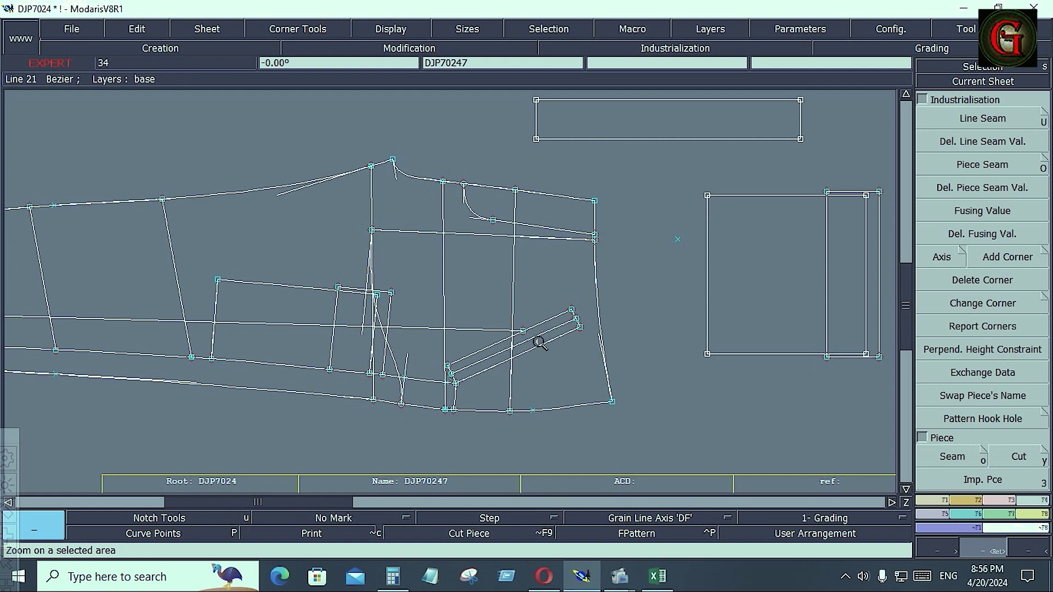
pyautogui.press('j')
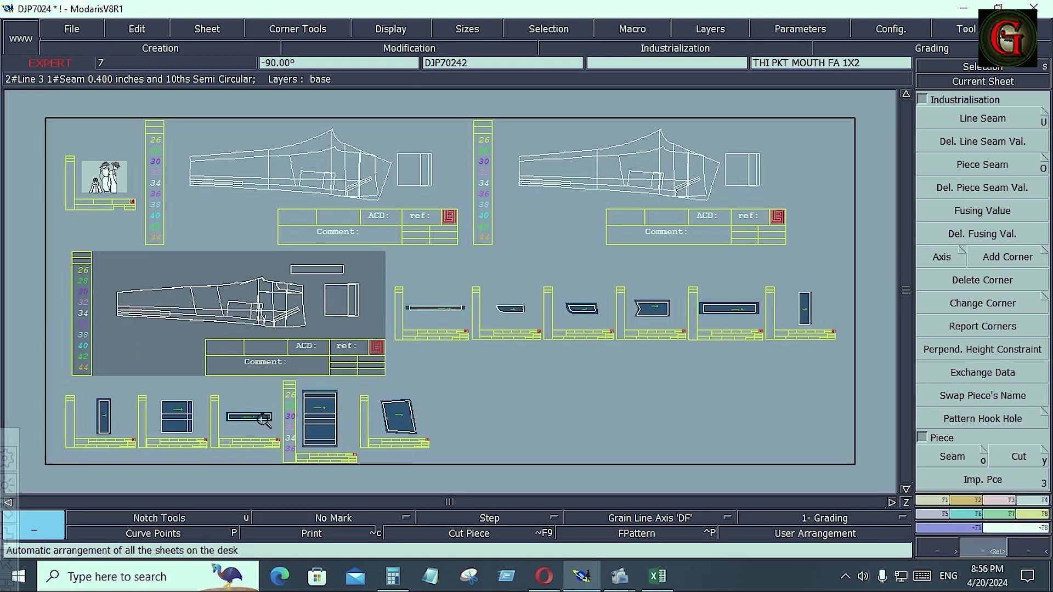
pyautogui.moveTo(251, 295); pyautogui.dragTo(305, 334)
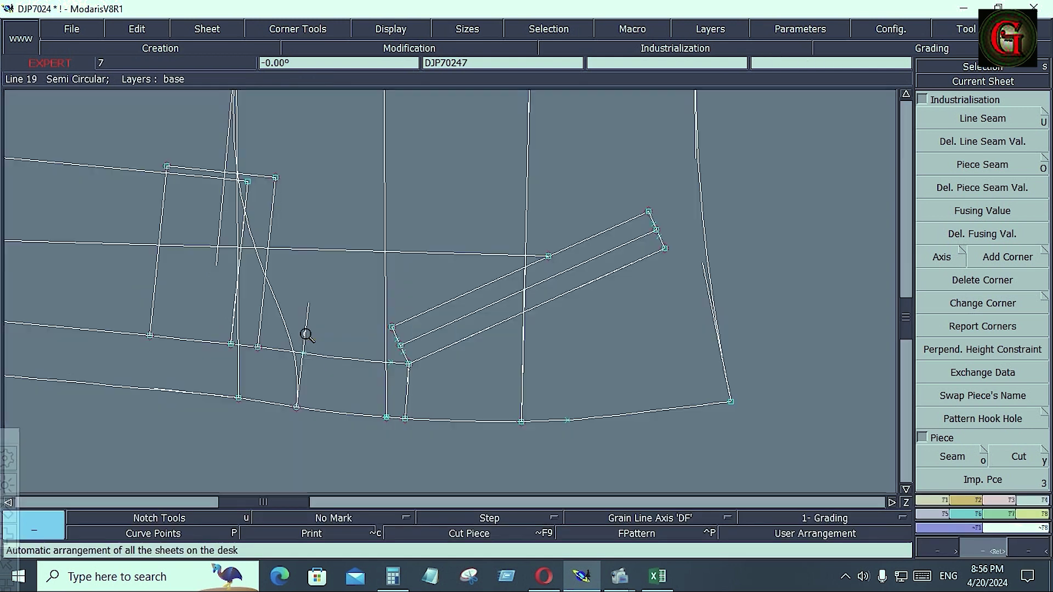
pyautogui.click(960, 460)
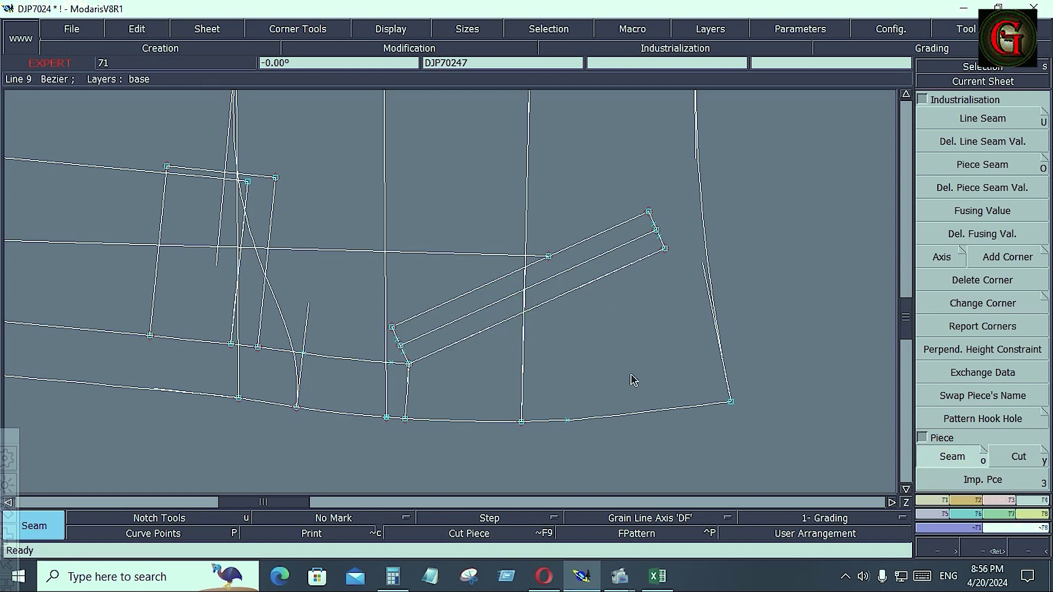
pyautogui.press('Home')
# Step: Unfold the extracted strip symmetrically about its lower long edge with Sym 2Pts
pyautogui.click(938, 512)
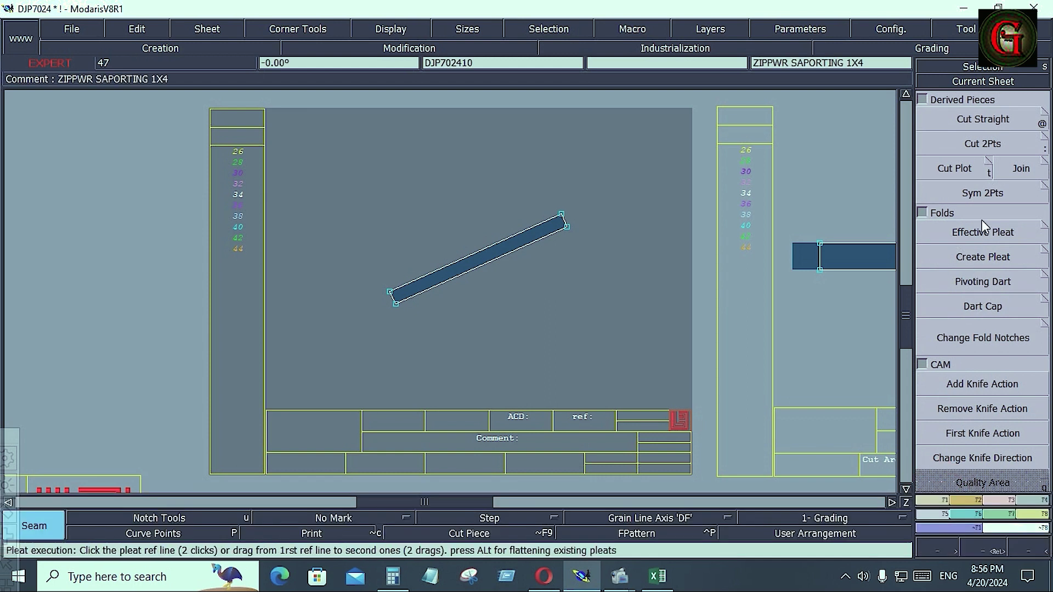
pyautogui.click(982, 196)
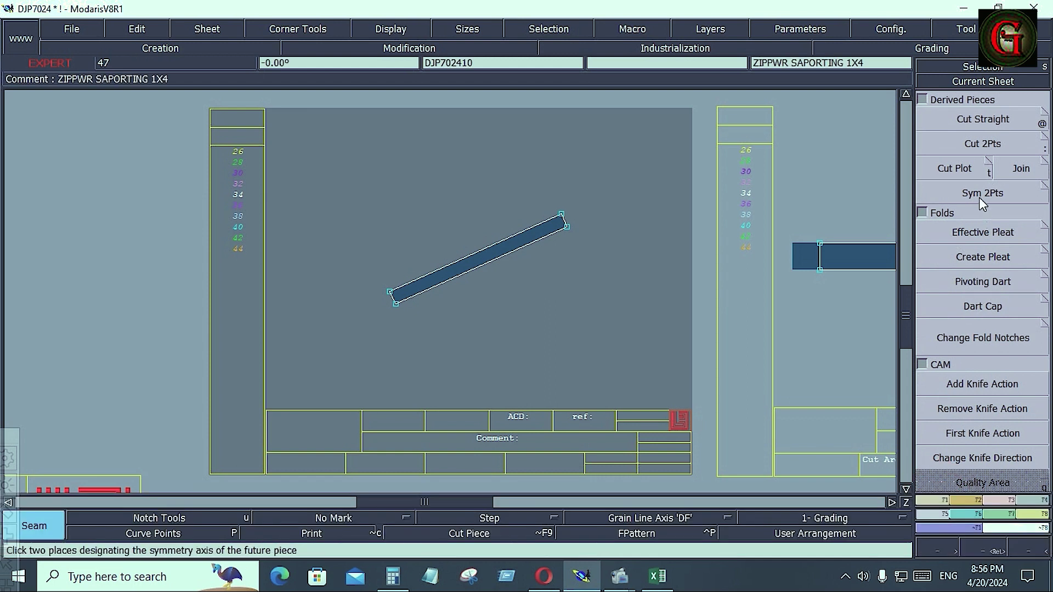
pyautogui.click(395, 303)
pyautogui.click(567, 227)
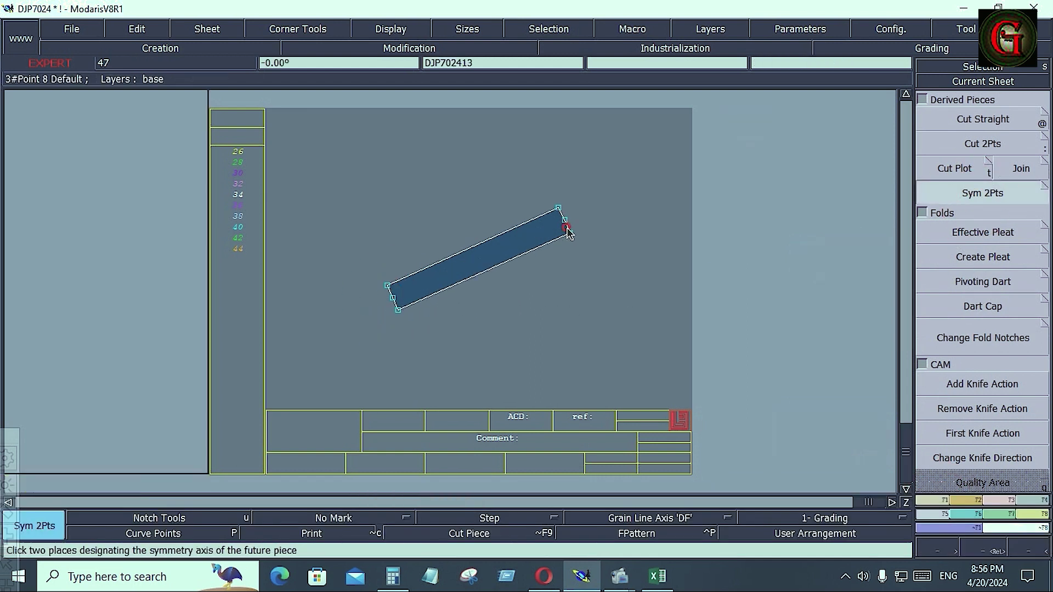
# Step: Rotate the unfolded strip with Rotation 2pts so that its lower long edge is horizontal
pyautogui.click(968, 500)
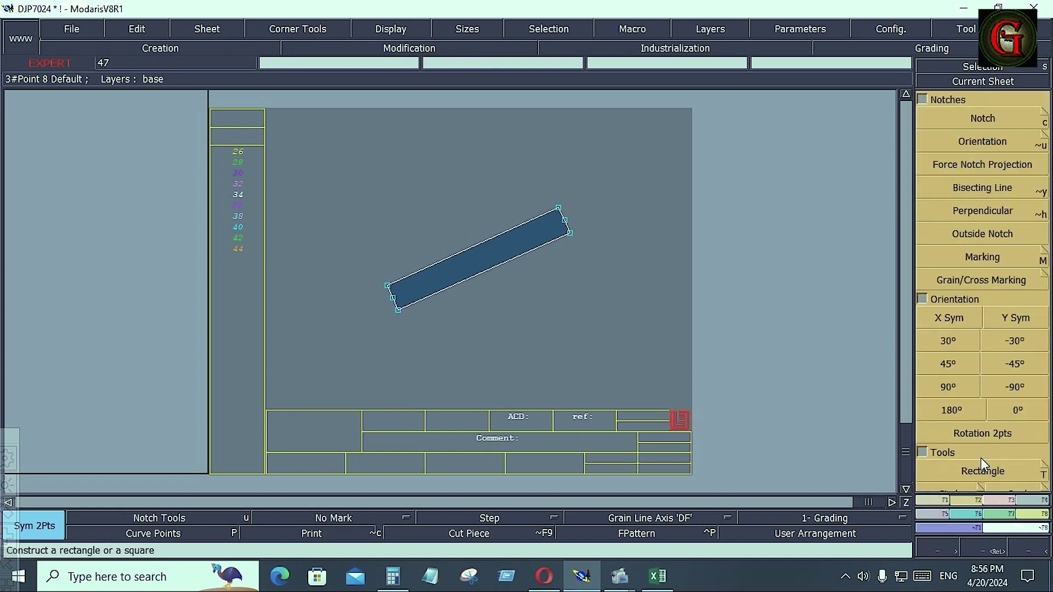
pyautogui.click(1003, 436)
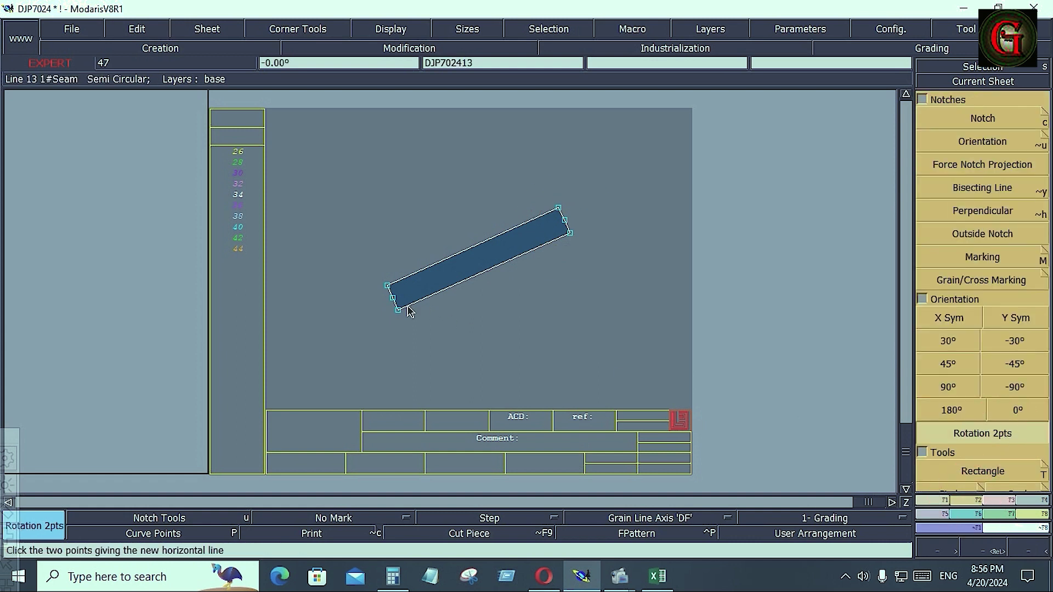
pyautogui.click(570, 232)
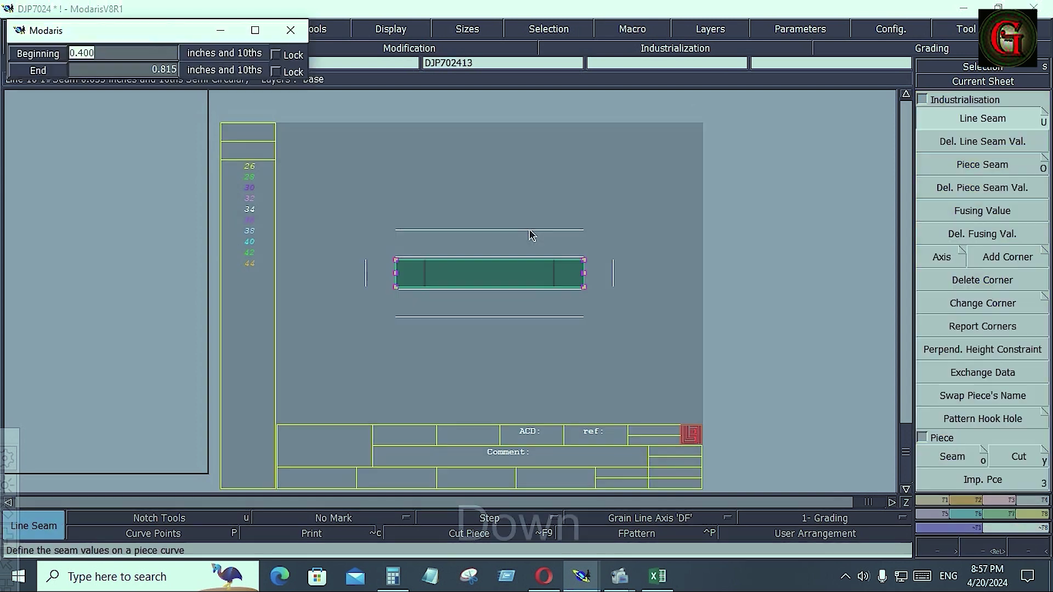
# Step: Apply a 0.4-inch line seam to all sides of the horizontal strip piece
pyautogui.press('Down')
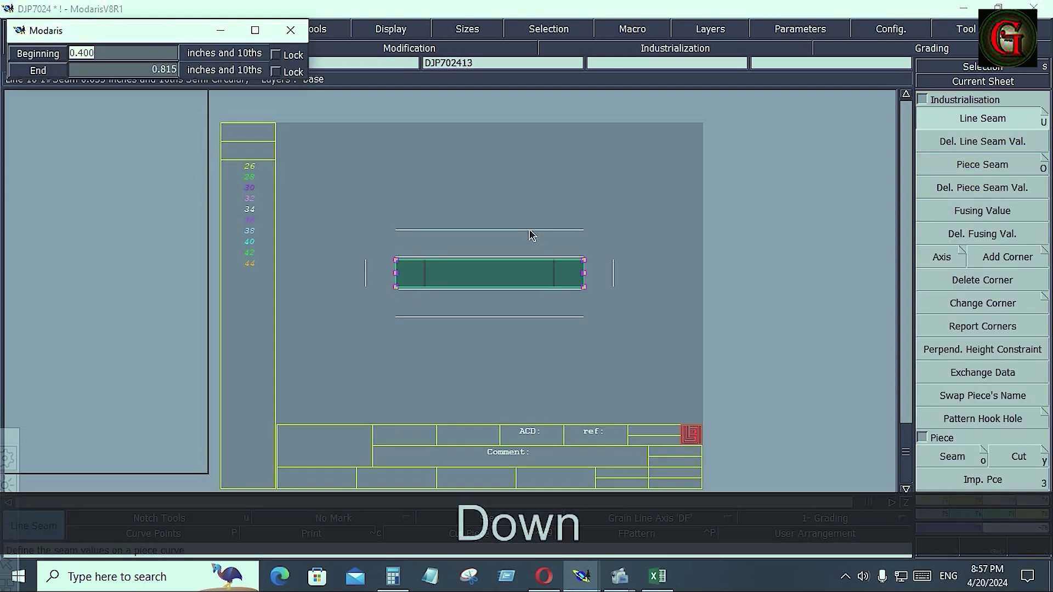
pyautogui.write('.4')
pyautogui.press('Down')
pyautogui.write('.4')
pyautogui.press('Down')
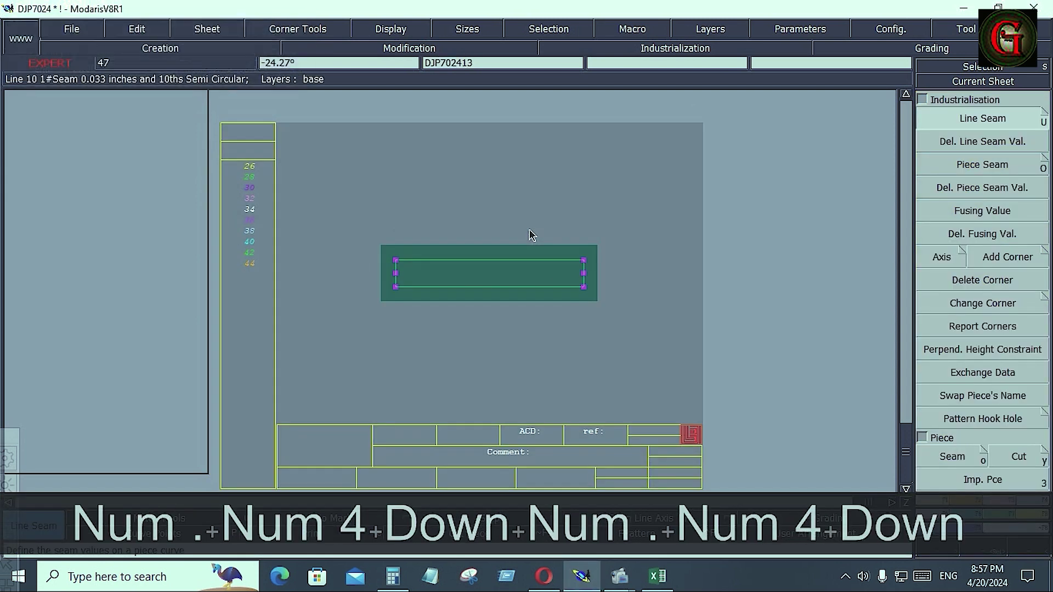
# Step: Apply a 0.75-inch line seam to both short ends of the horizontal strip piece
pyautogui.click(578, 202)
pyautogui.moveTo(564, 206); pyautogui.dragTo(623, 319)
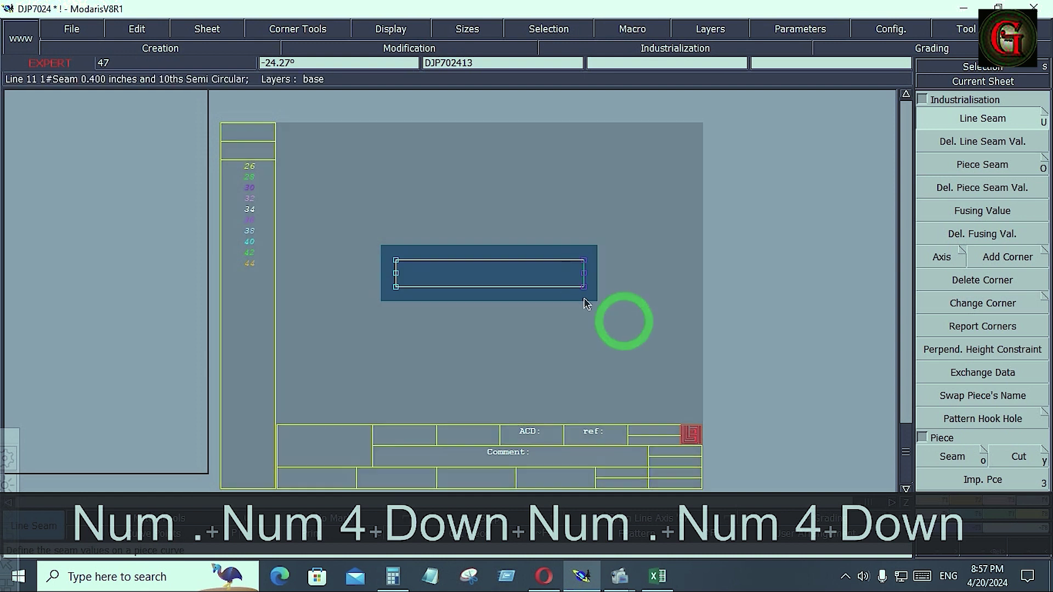
pyautogui.click(584, 285)
pyautogui.press('Down')
pyautogui.write('.75')
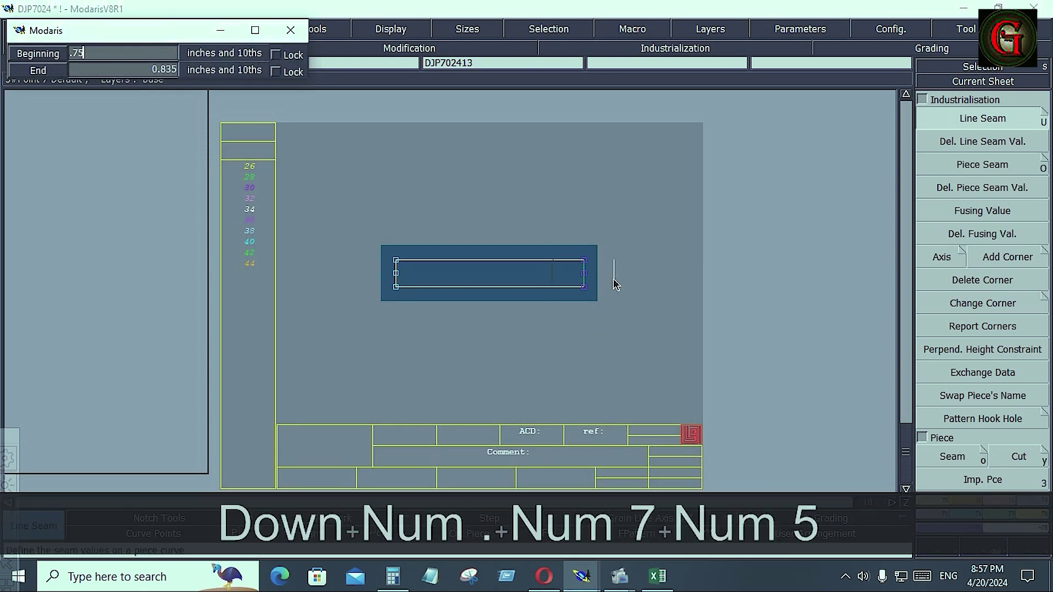
pyautogui.press('Down')
pyautogui.press('Down')
pyautogui.press('Down')
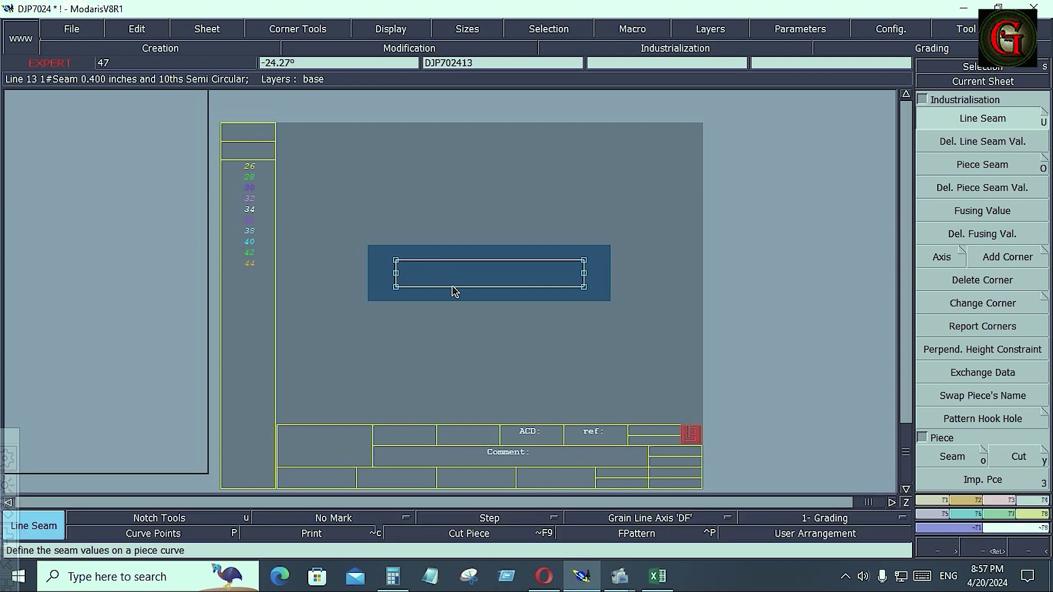
# Step: Set the strip sheet's comment to "SLUISH PKT BONE 1X4"
pyautogui.press('e')
pyautogui.click(533, 456)
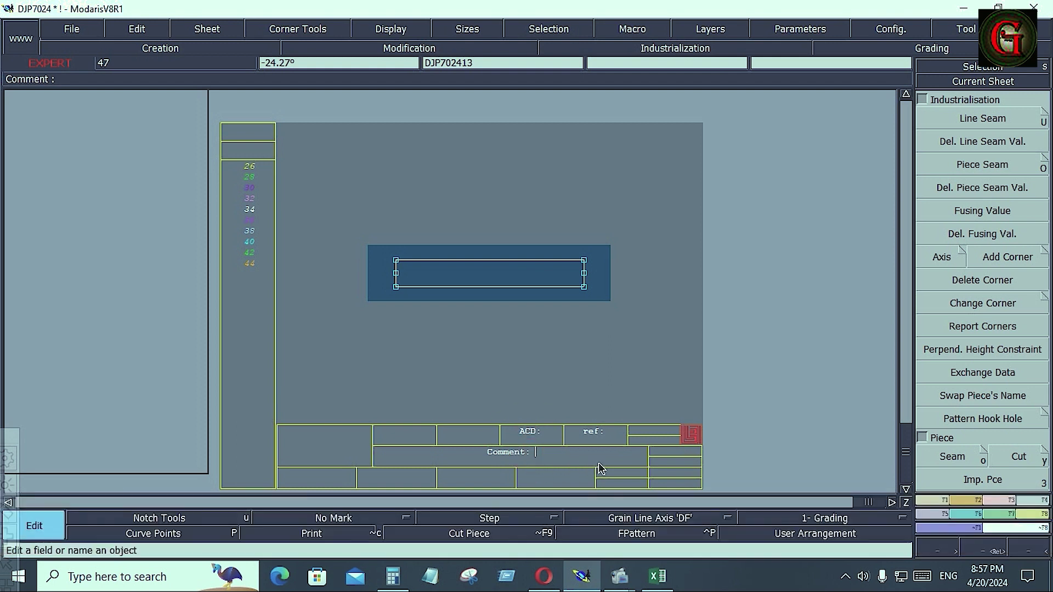
pyautogui.write('SLUI')
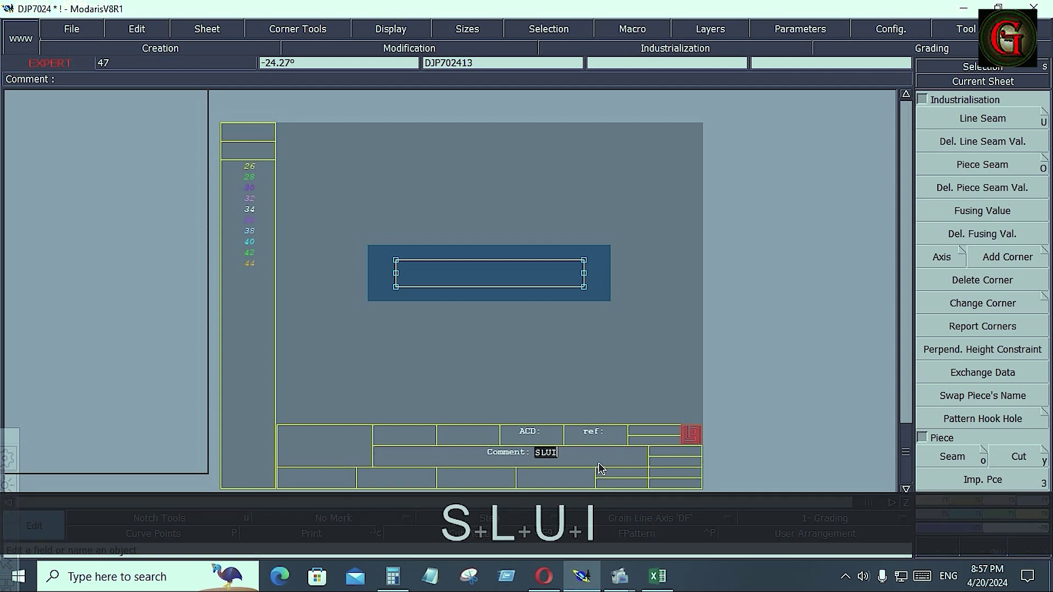
pyautogui.write('SH')
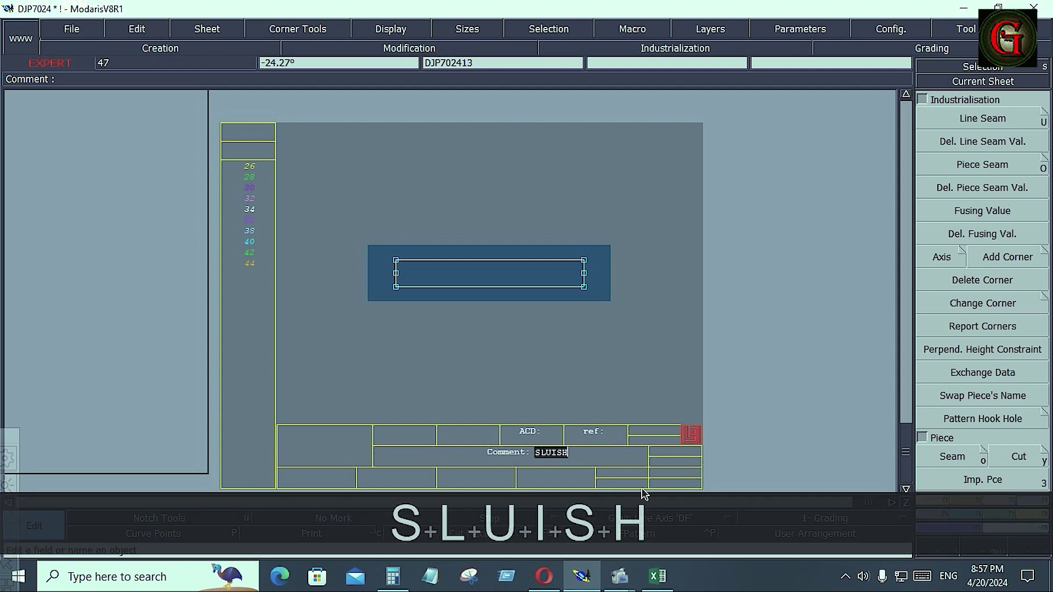
pyautogui.write(' PKT ')
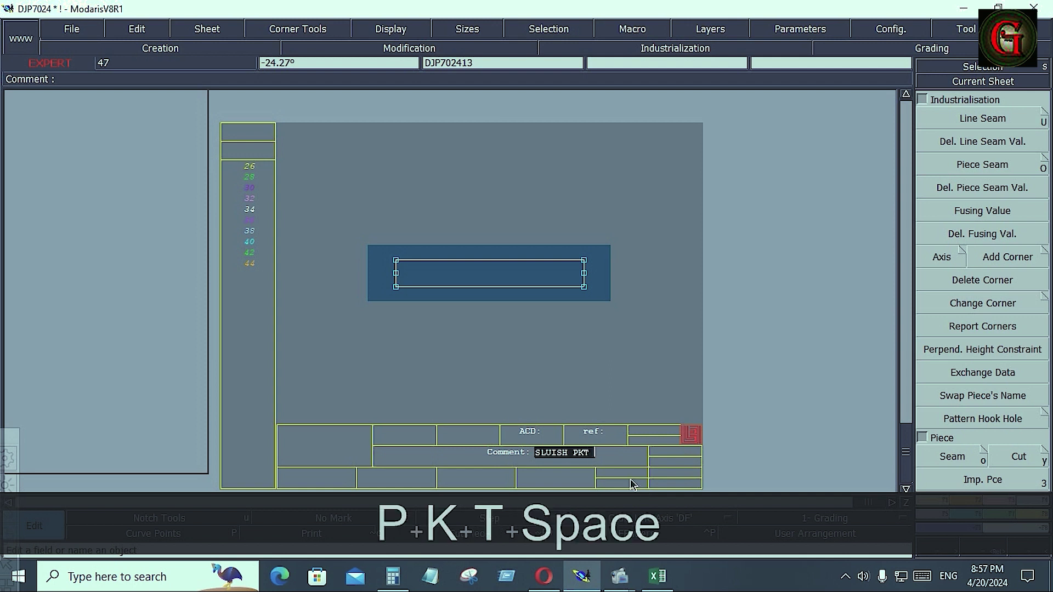
pyautogui.write('BON')
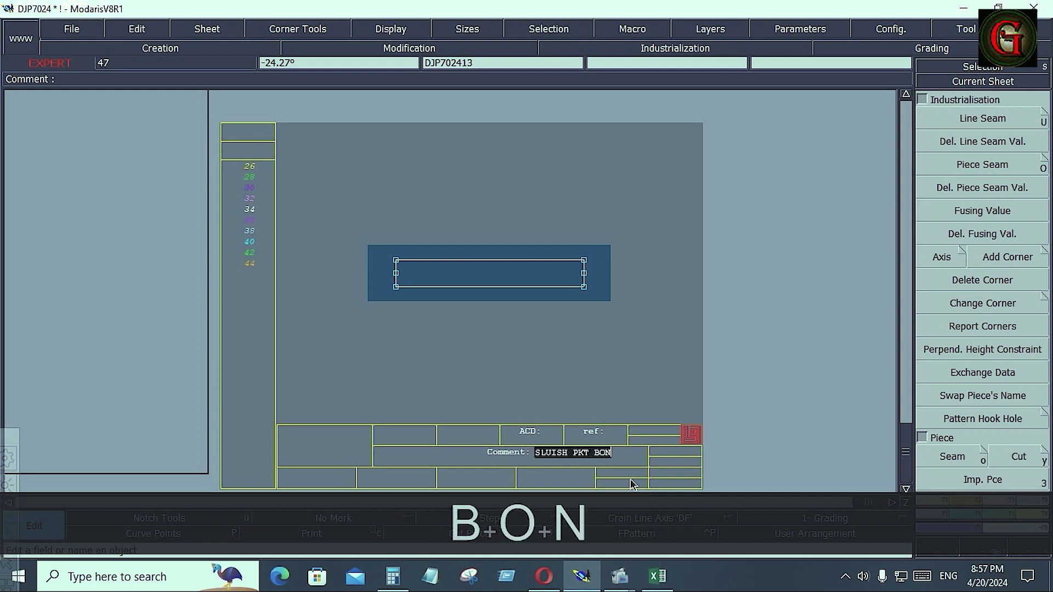
pyautogui.write('E 1')
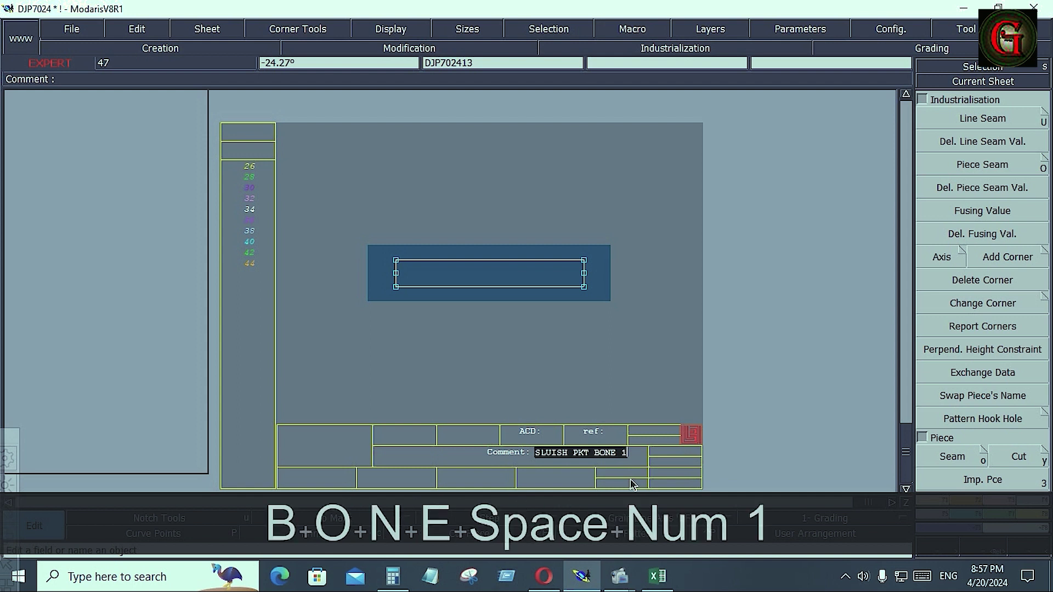
pyautogui.write('X4')
pyautogui.press('Return')
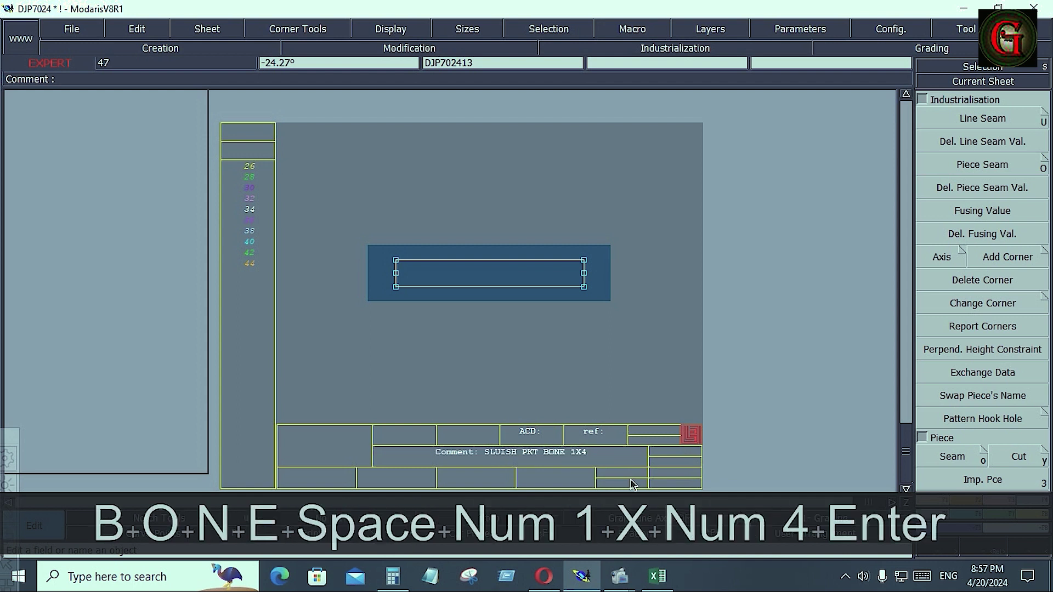
# Step: Add a horizontal 'DF' grain line axis inside the strip piece
pyautogui.click(664, 516)
pyautogui.click(660, 461)
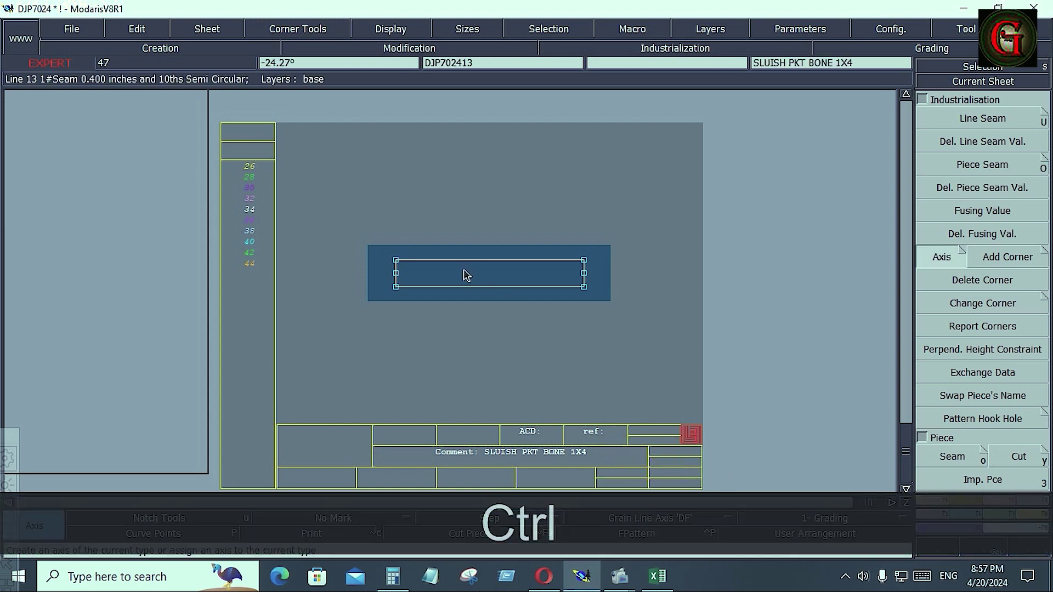
pyautogui.keyDown('ctrl'); pyautogui.click(463, 272); pyautogui.keyUp('ctrl')
pyautogui.keyDown('ctrl'); pyautogui.click(506, 275); pyautogui.keyUp('ctrl')
pyautogui.click(613, 326)
# Step: Extract the full trouser front body from the DJP70247 sheet with Seam, including its internal lines, and rearrange all sheets
pyautogui.press('8')
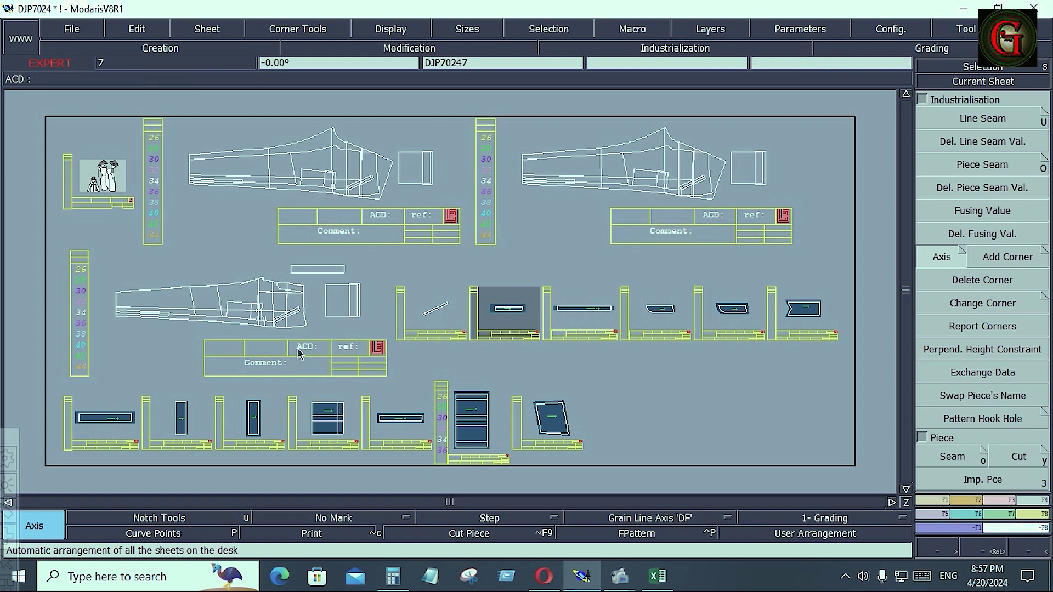
pyautogui.click(259, 308)
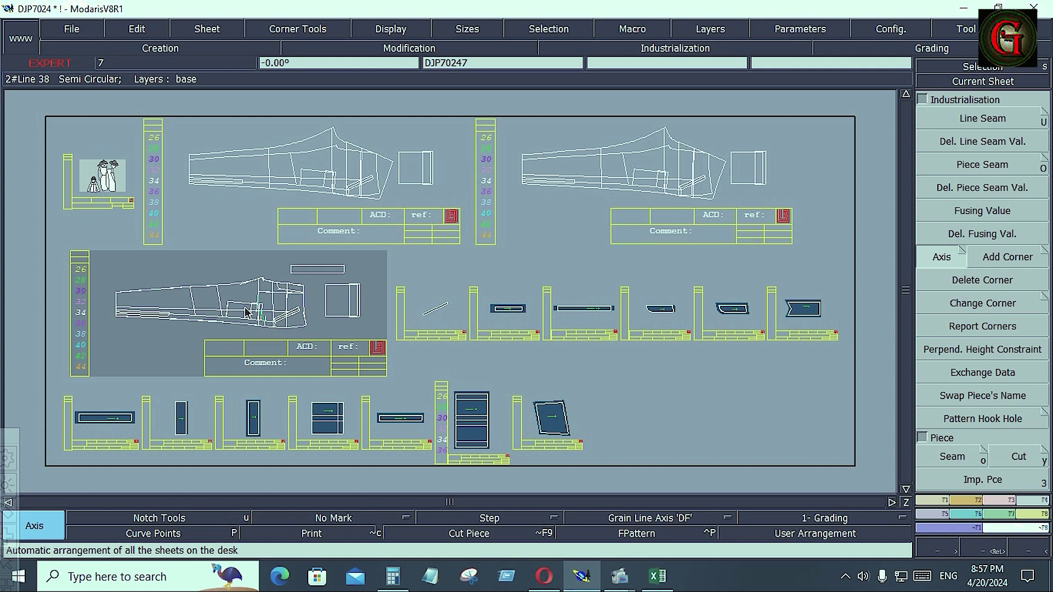
pyautogui.press('Return')
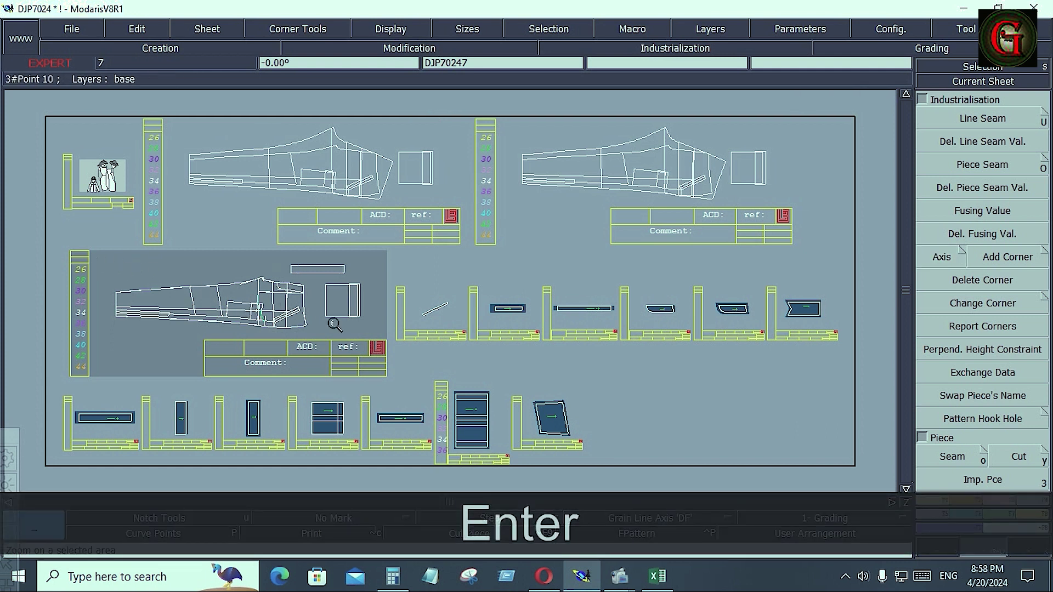
pyautogui.click(362, 336)
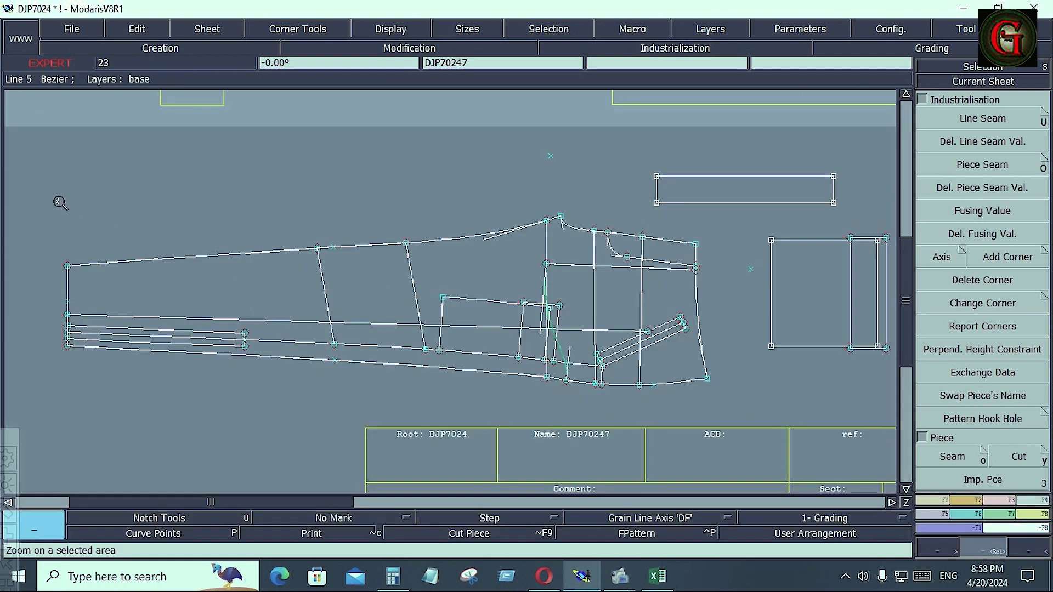
pyautogui.moveTo(49, 190); pyautogui.dragTo(720, 423)
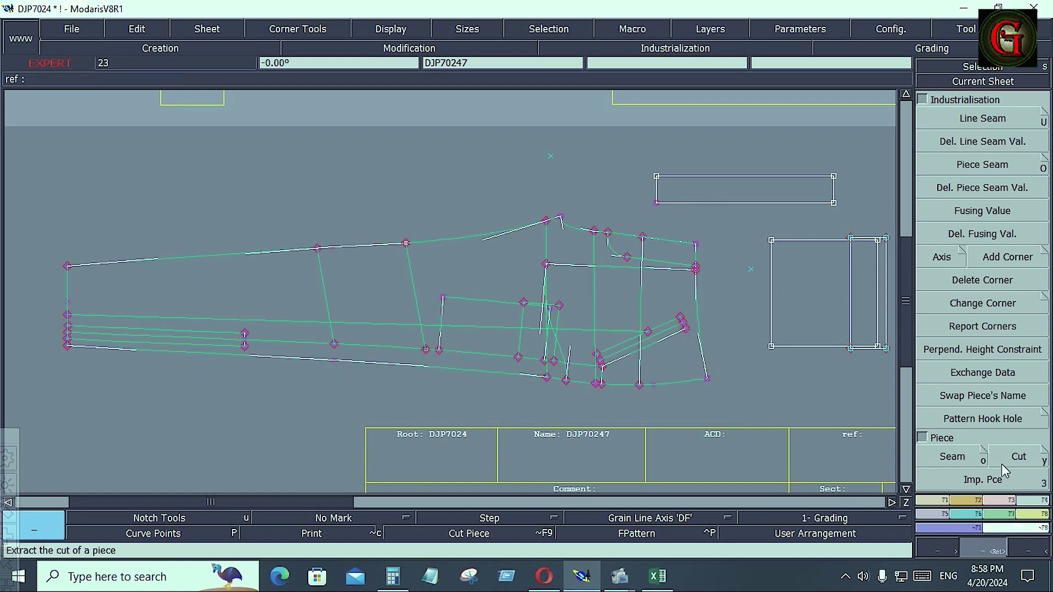
pyautogui.click(961, 461)
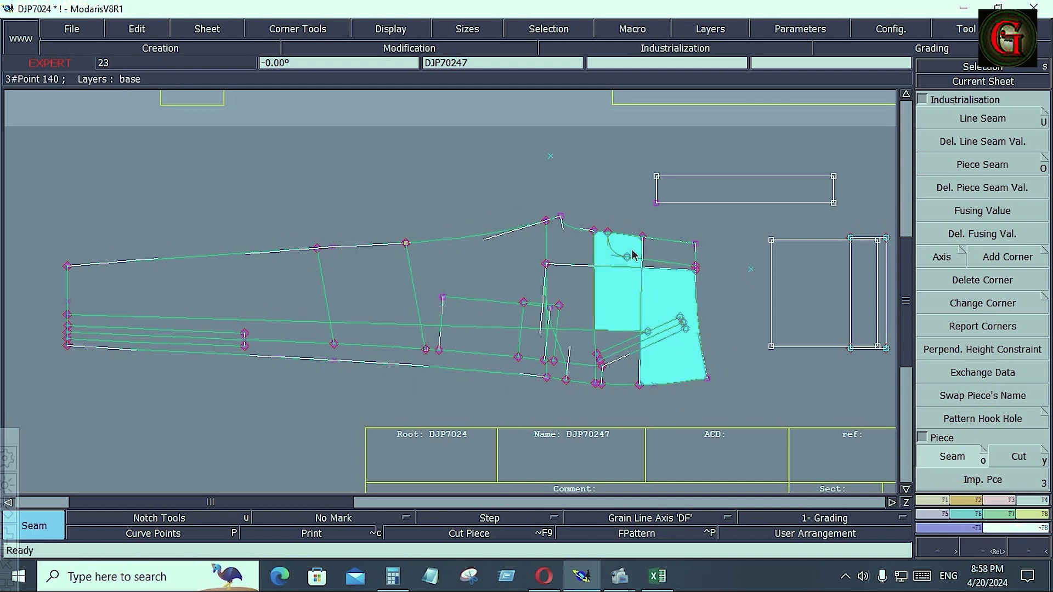
pyautogui.click(657, 255)
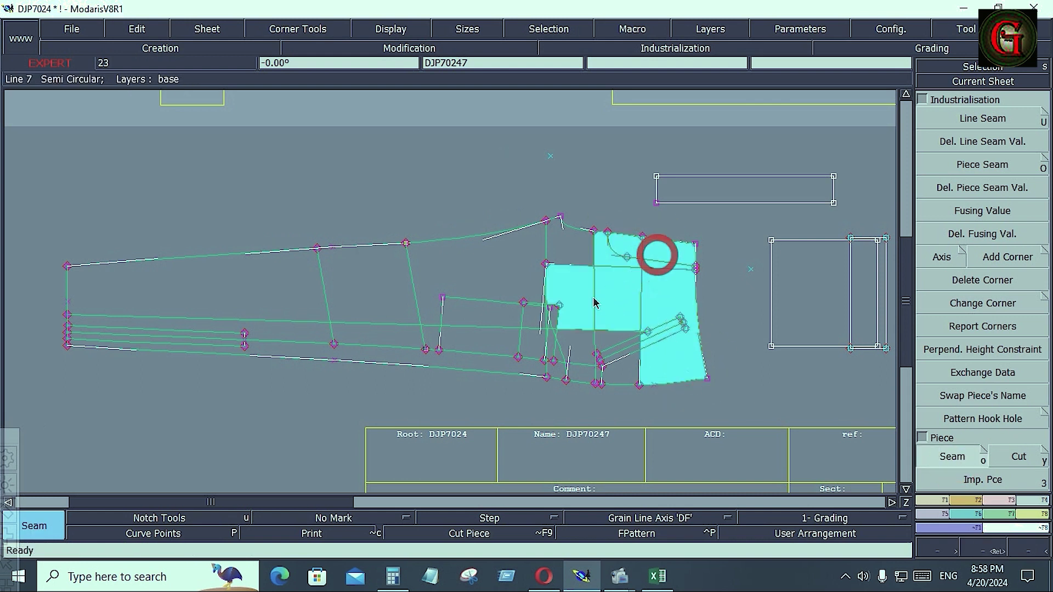
pyautogui.click(570, 331)
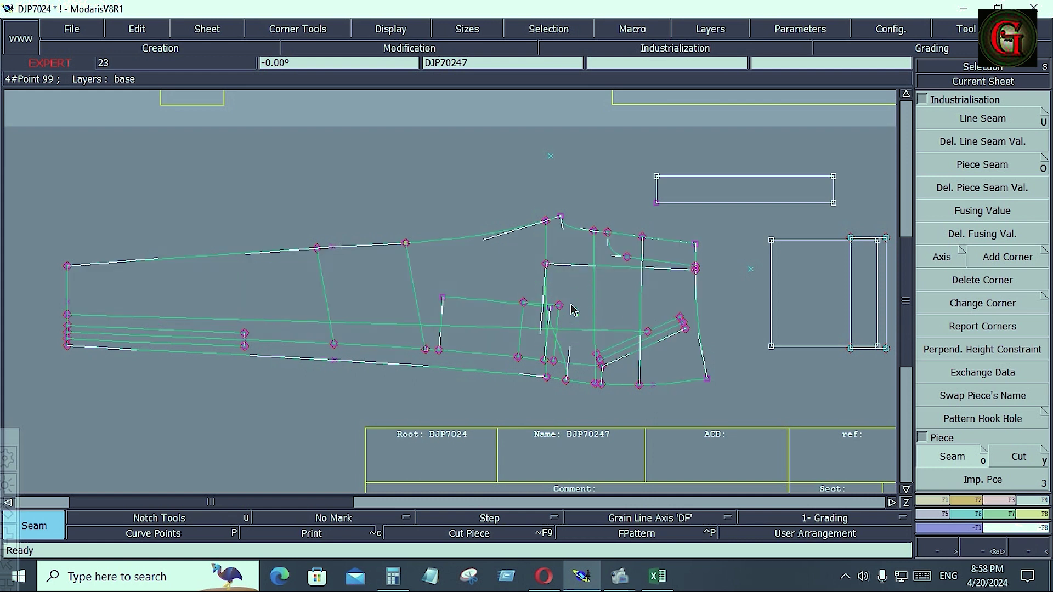
pyautogui.press('j')
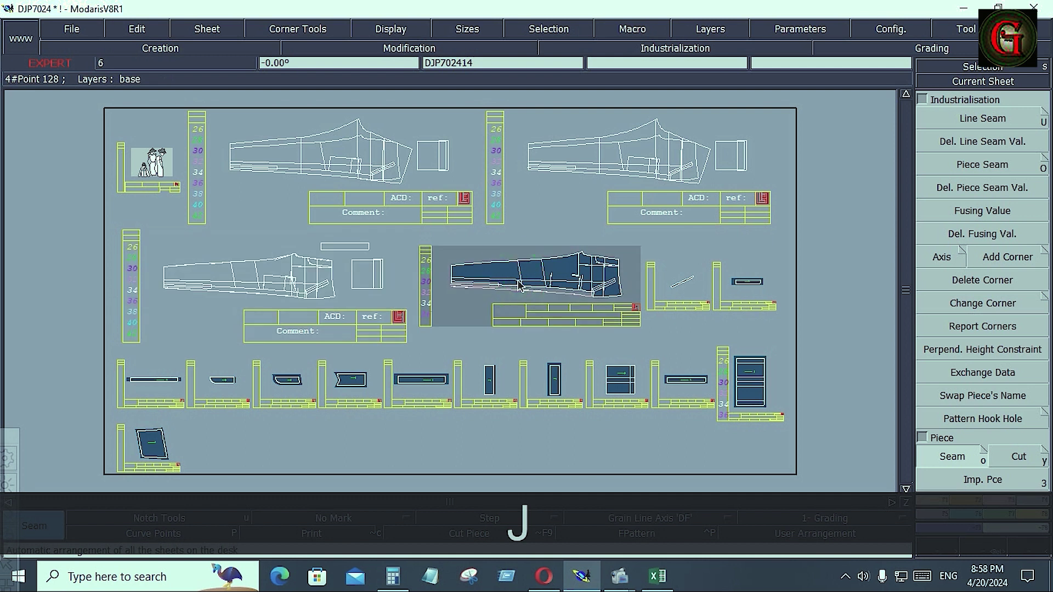
# Step: Re-extract the trouser body on the DJP702414 sheet with all its lines as a new Seam piece and rearrange the sheets
pyautogui.press('Home')
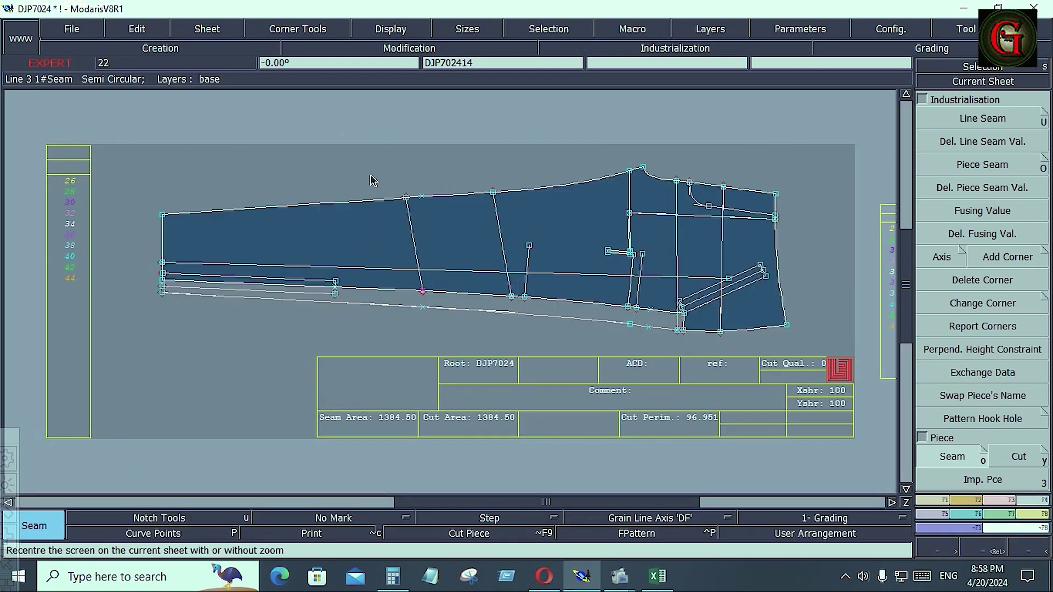
pyautogui.moveTo(127, 153); pyautogui.dragTo(839, 352)
pyautogui.click(961, 460)
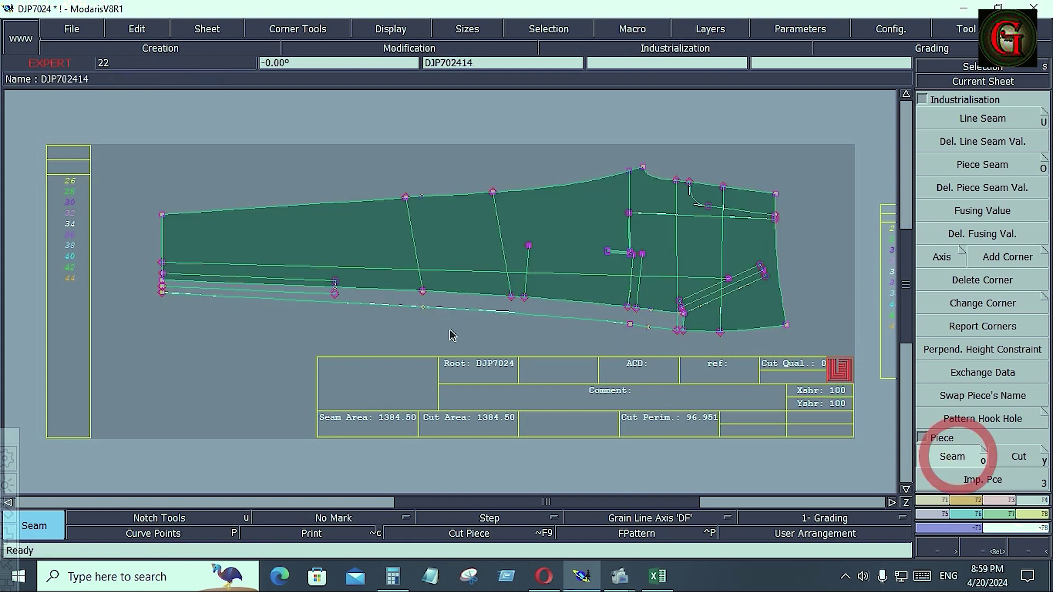
pyautogui.click(296, 241)
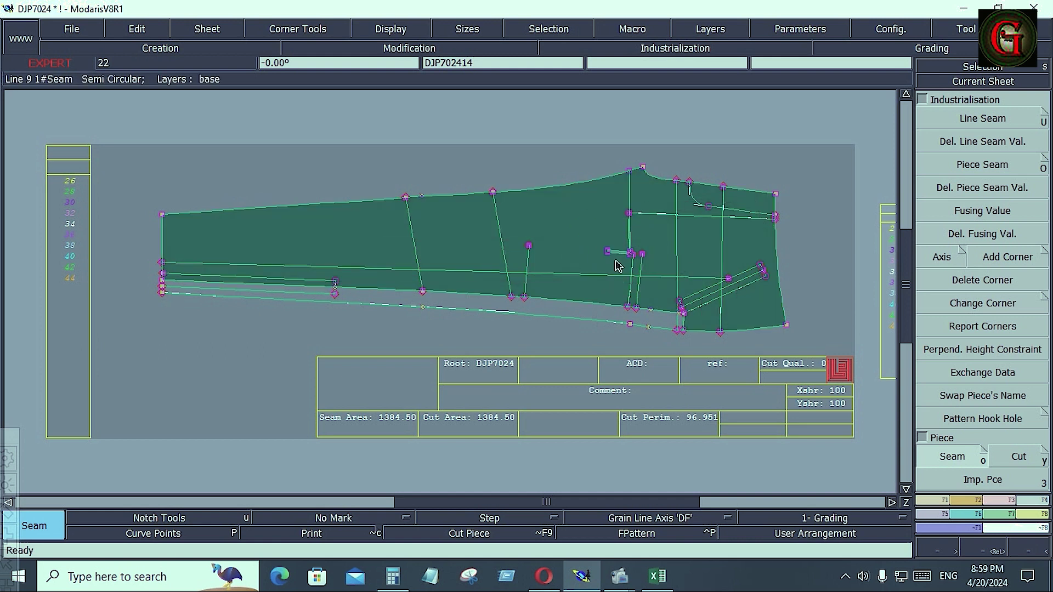
pyautogui.press('j')
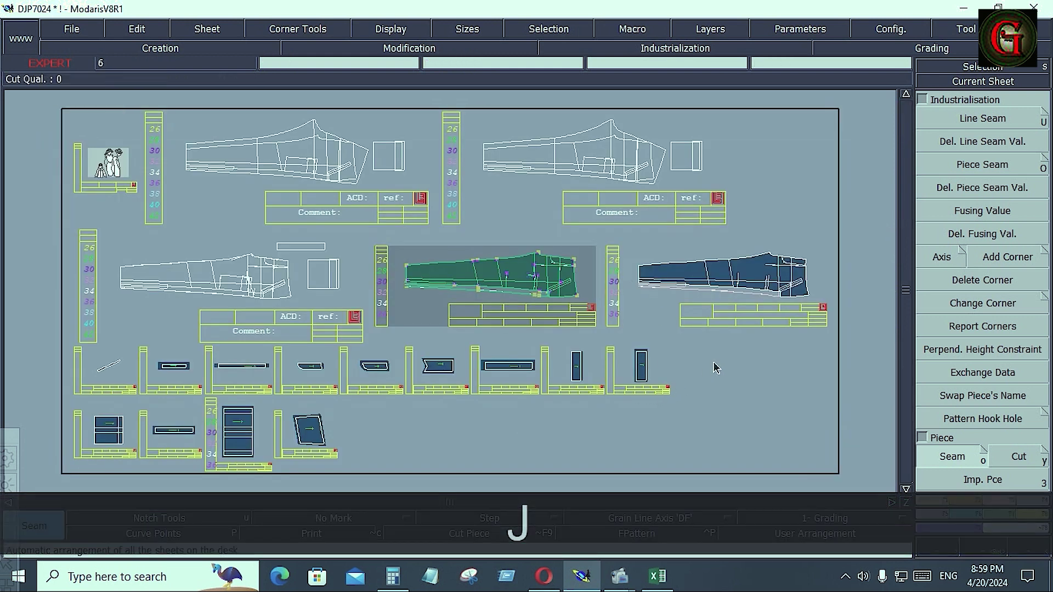
# Step: Delete the DJP702414 sheet holding the first trouser body extraction
pyautogui.click(790, 298)
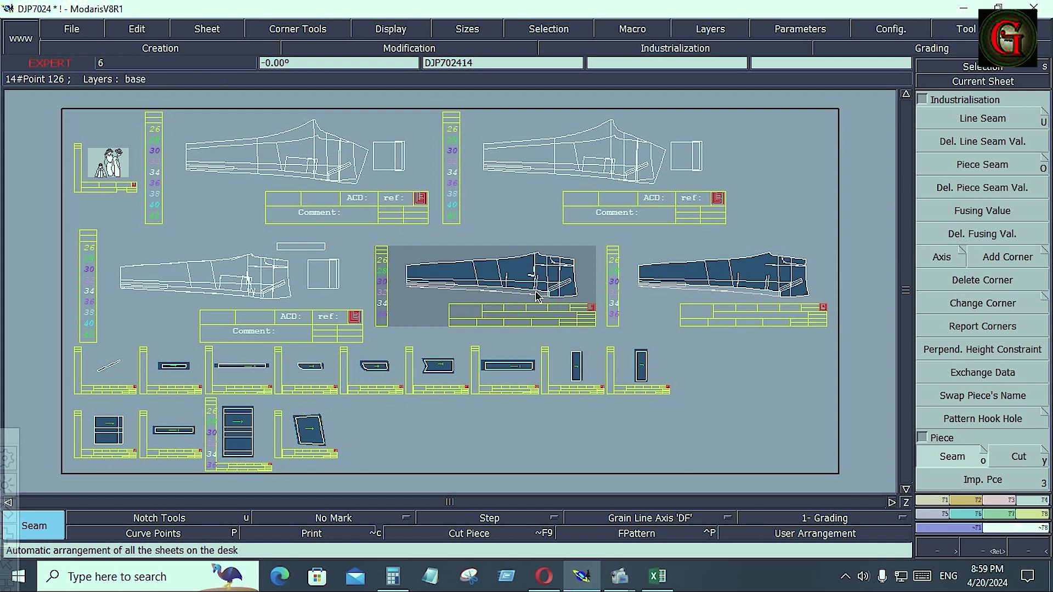
pyautogui.press('shift')
pyautogui.hotkey('shift', 'z')
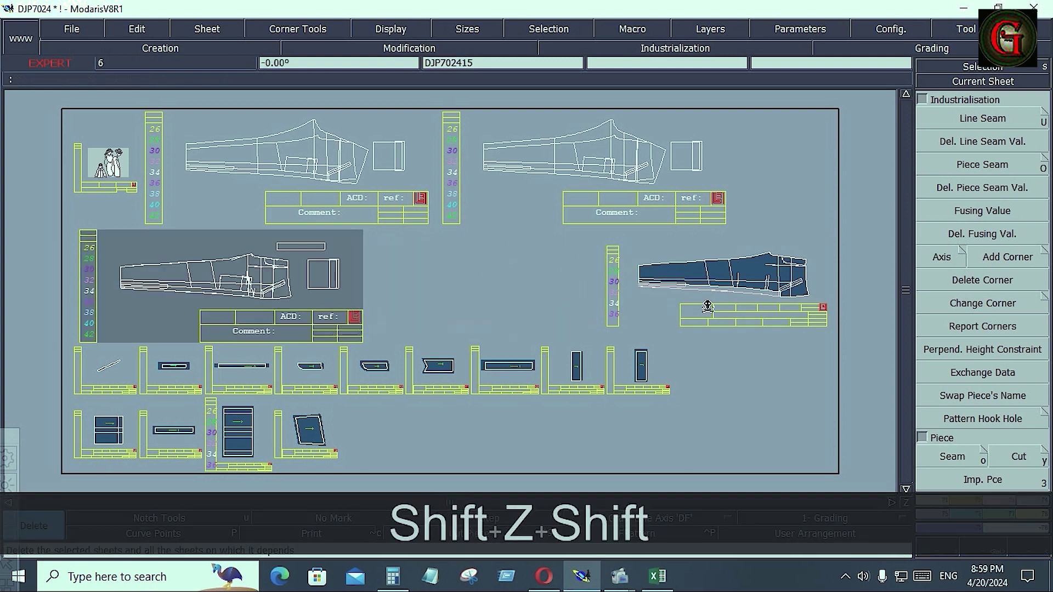
# Step: Delete the leftover long curve below the trouser body and the hem strip's outer line on the DJP702415 sheet
pyautogui.press('Home')
pyautogui.press('Delete')
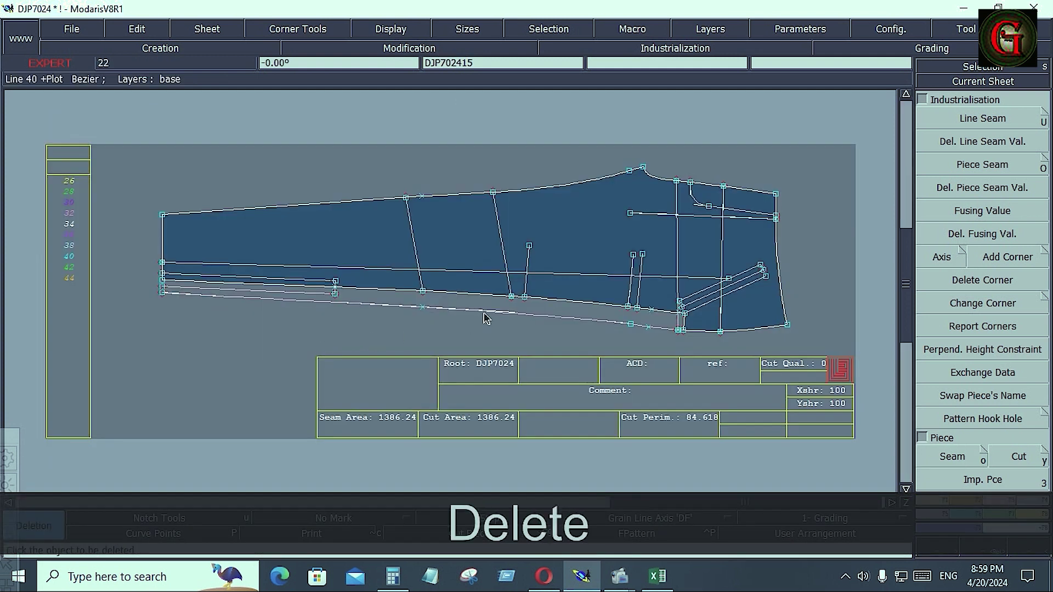
pyautogui.click(580, 319)
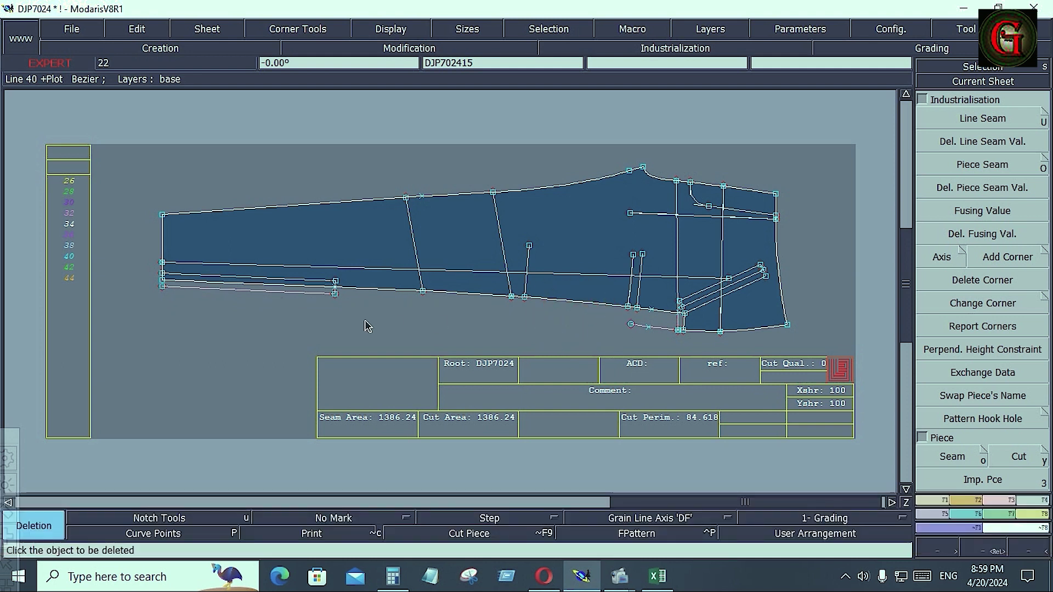
pyautogui.click(306, 296)
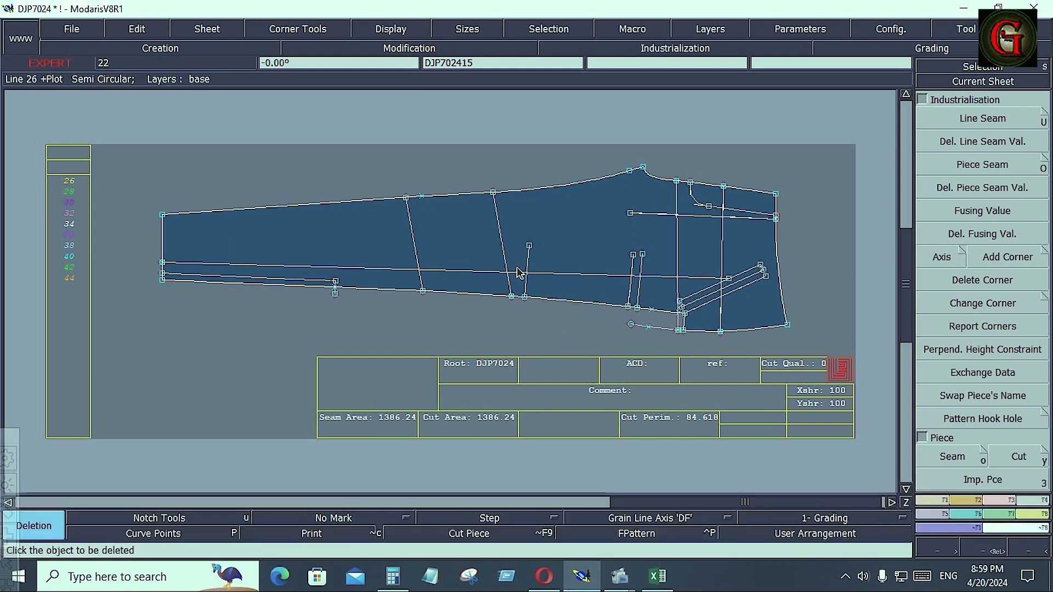
# Step: Check the cargo pant sketch in the Excel workbook, and extract the narrow side strip of the DJP702415 trouser body with Seam
pyautogui.click(656, 577)
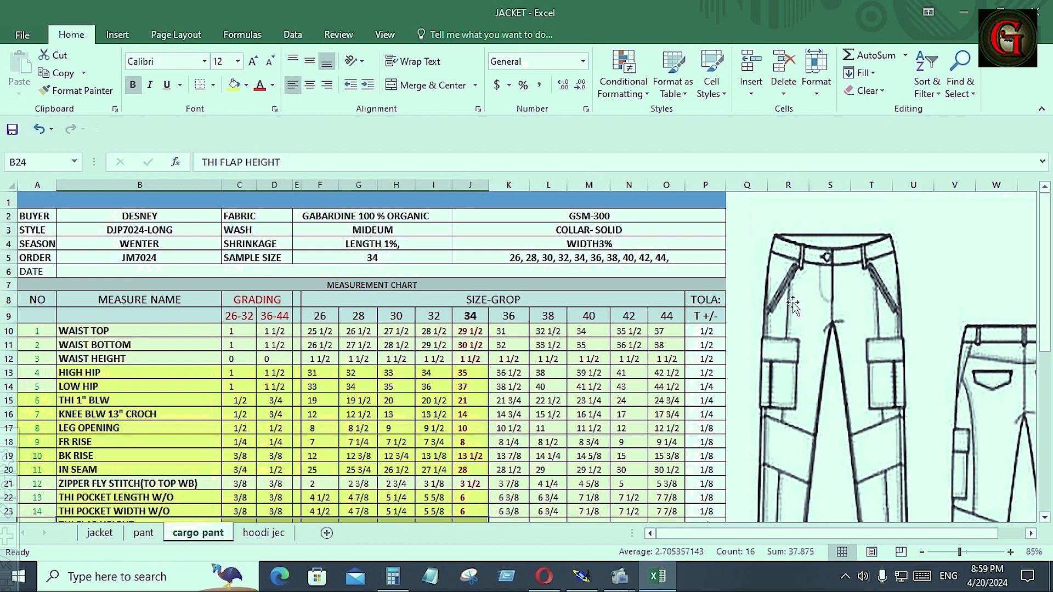
pyautogui.click(581, 576)
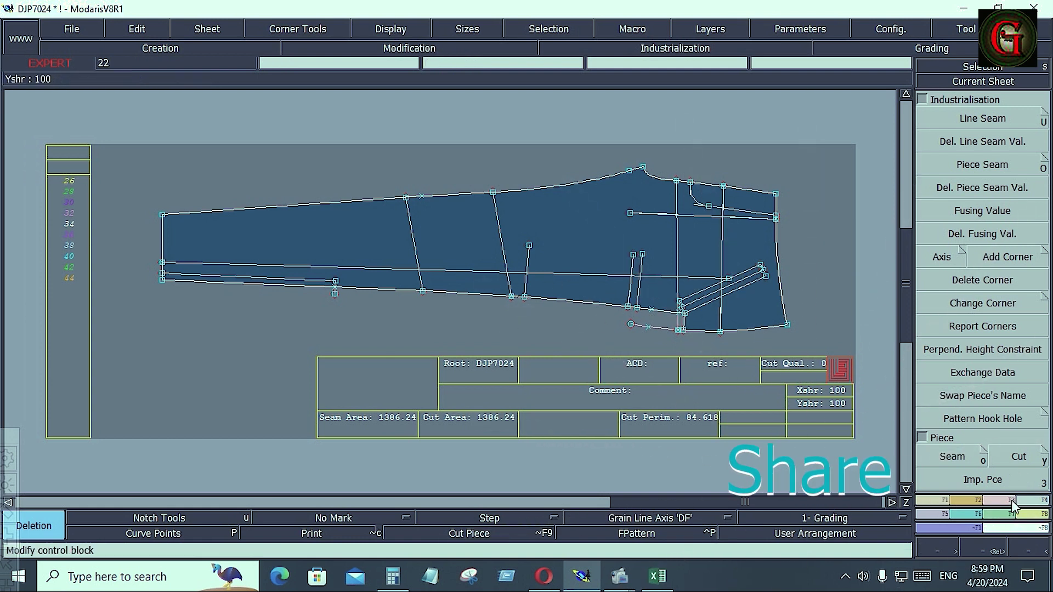
pyautogui.click(951, 456)
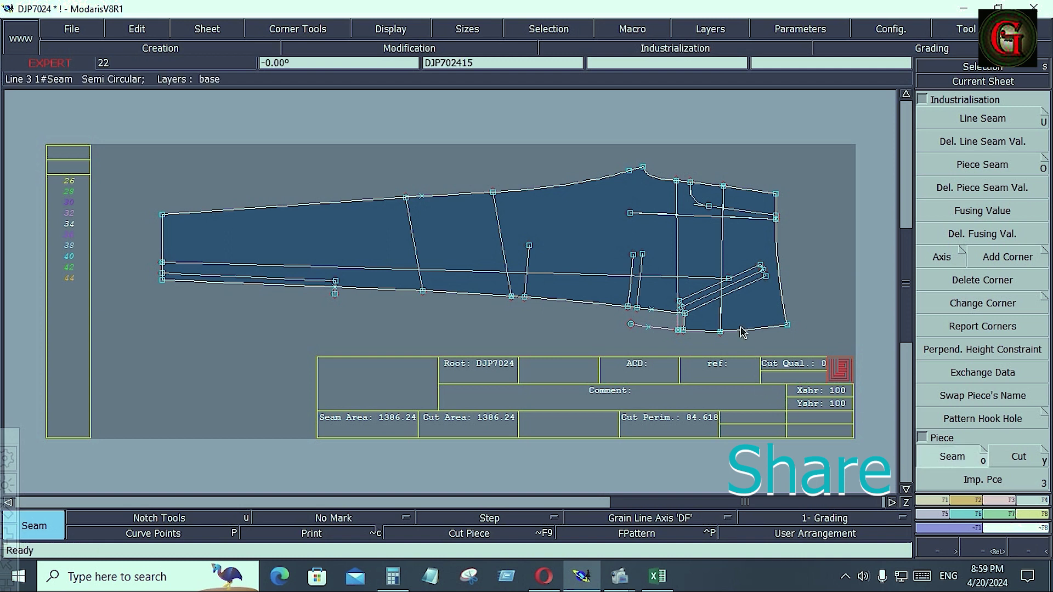
pyautogui.click(696, 290)
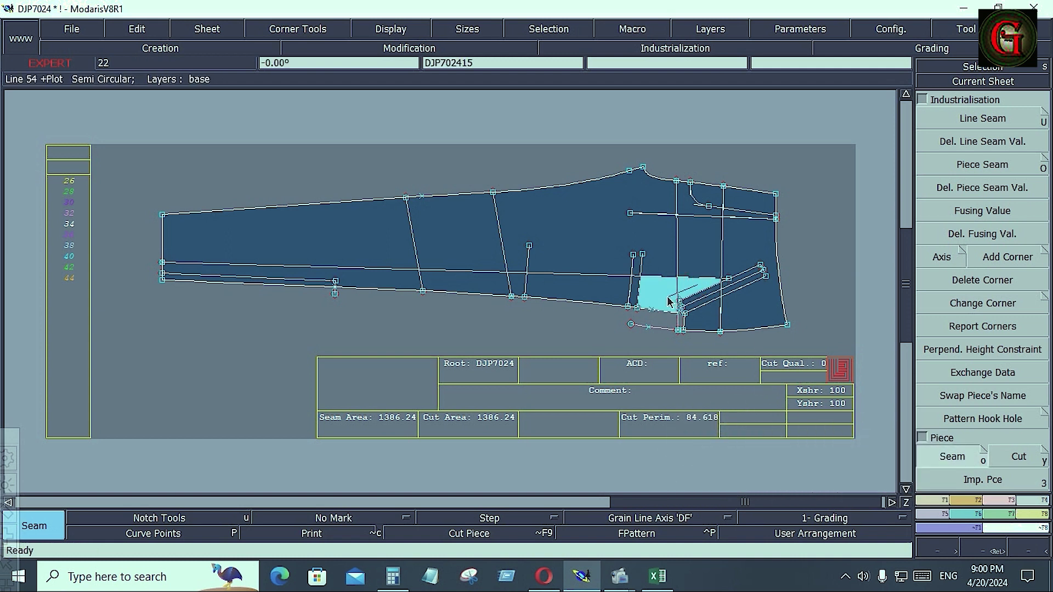
pyautogui.click(418, 281)
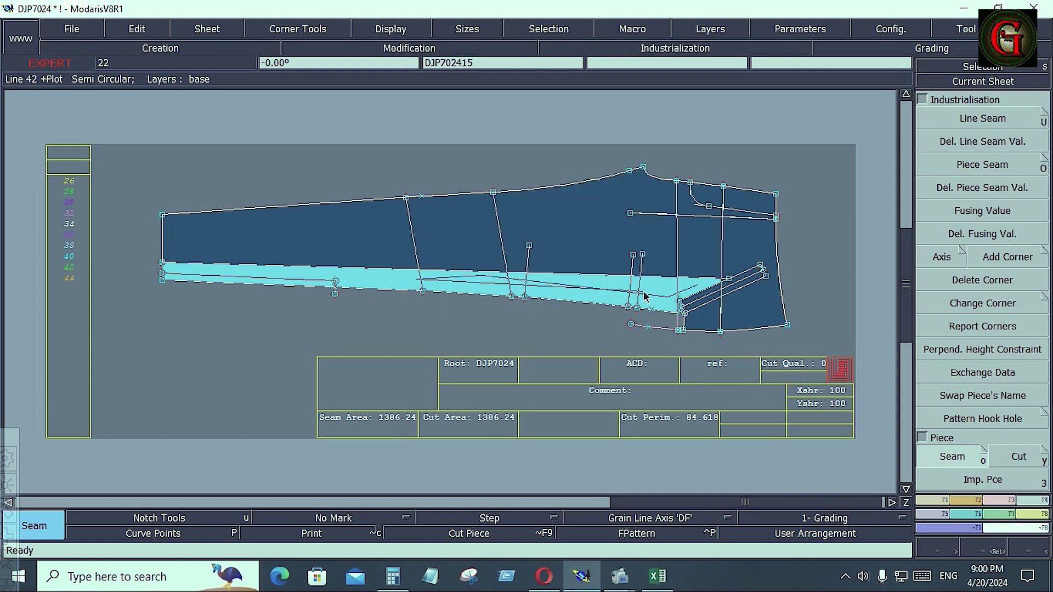
pyautogui.click(706, 286)
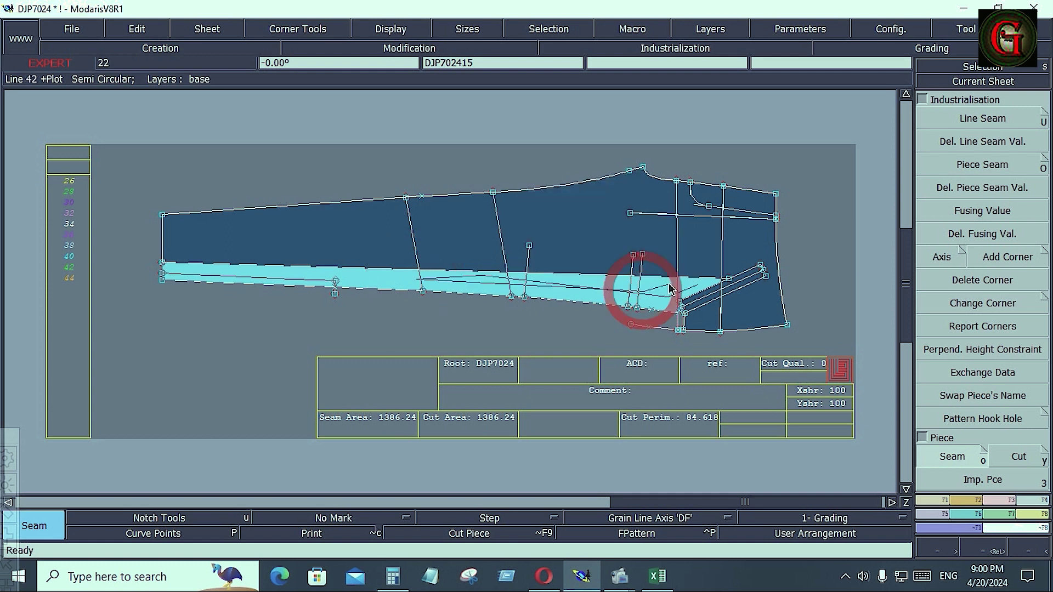
pyautogui.click(724, 284)
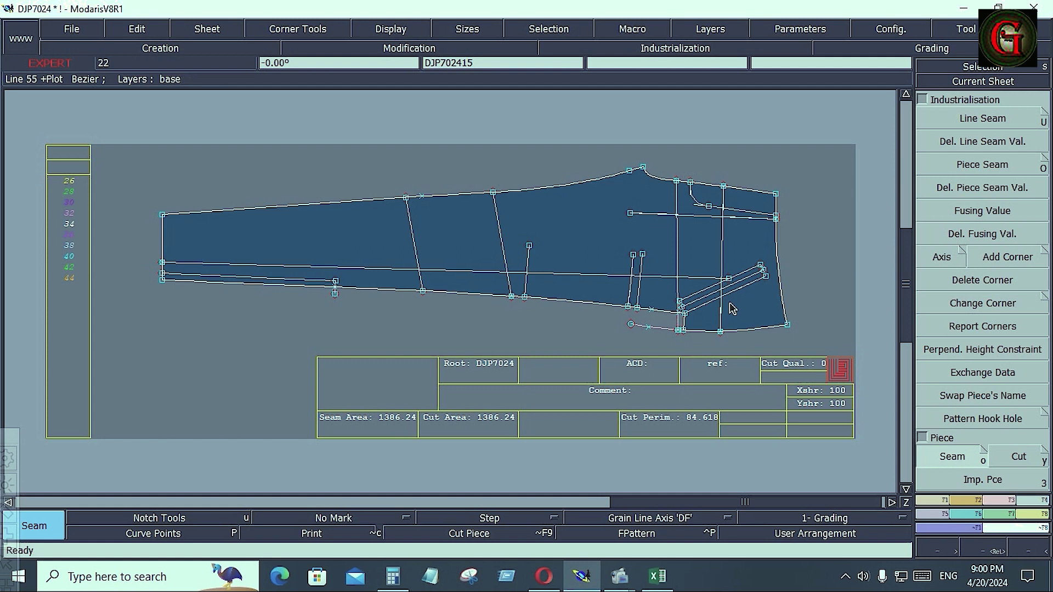
# Step: Extract the main front panel from the DJP702415 sheet as a new Seam piece, including the slanted pocket lines
pyautogui.click(777, 326)
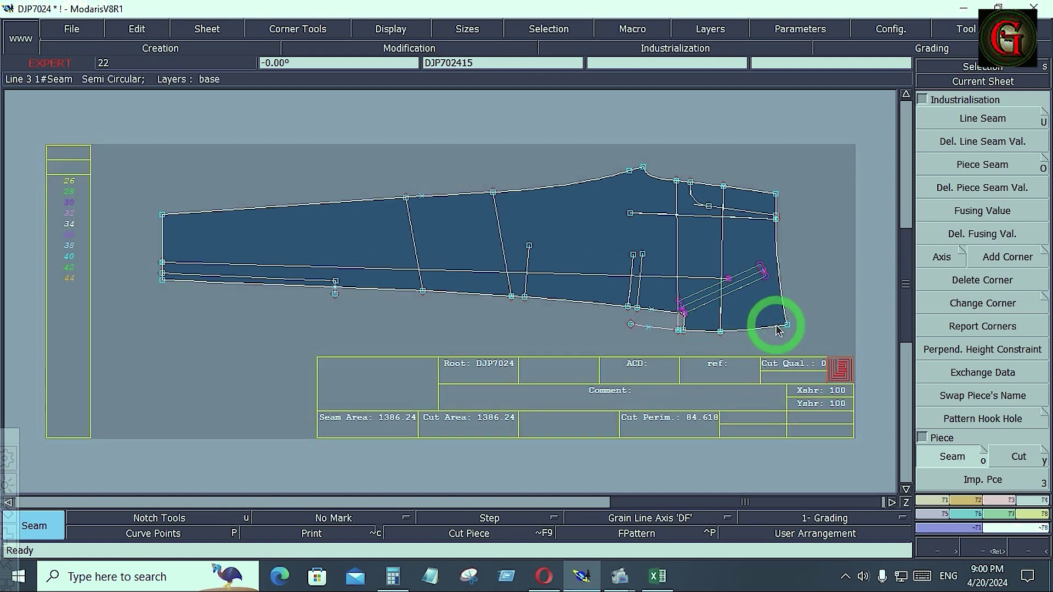
pyautogui.rightClick(747, 307)
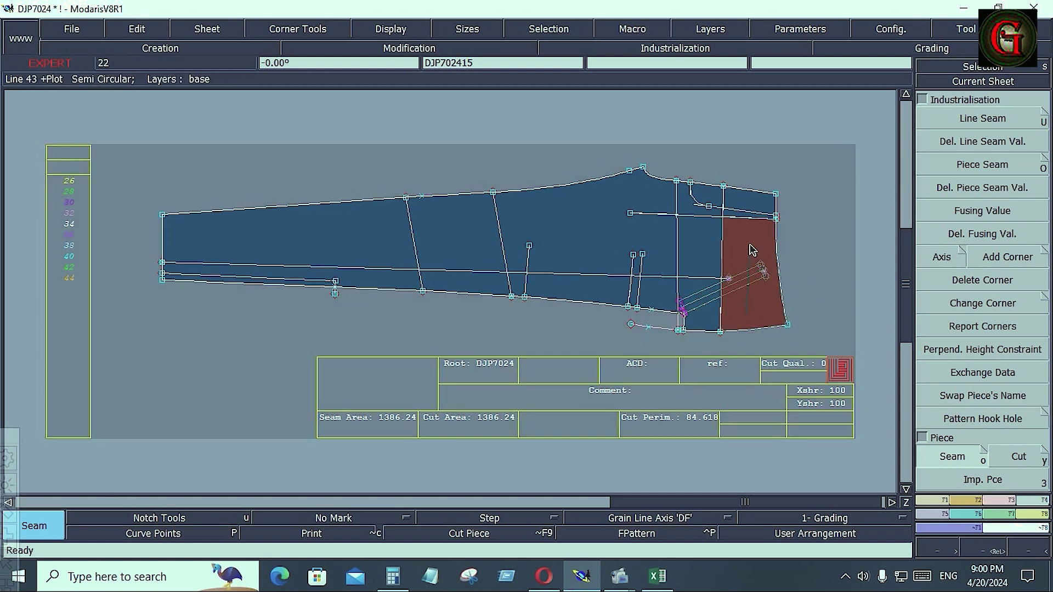
pyautogui.rightClick(775, 235)
pyautogui.rightClick(693, 233)
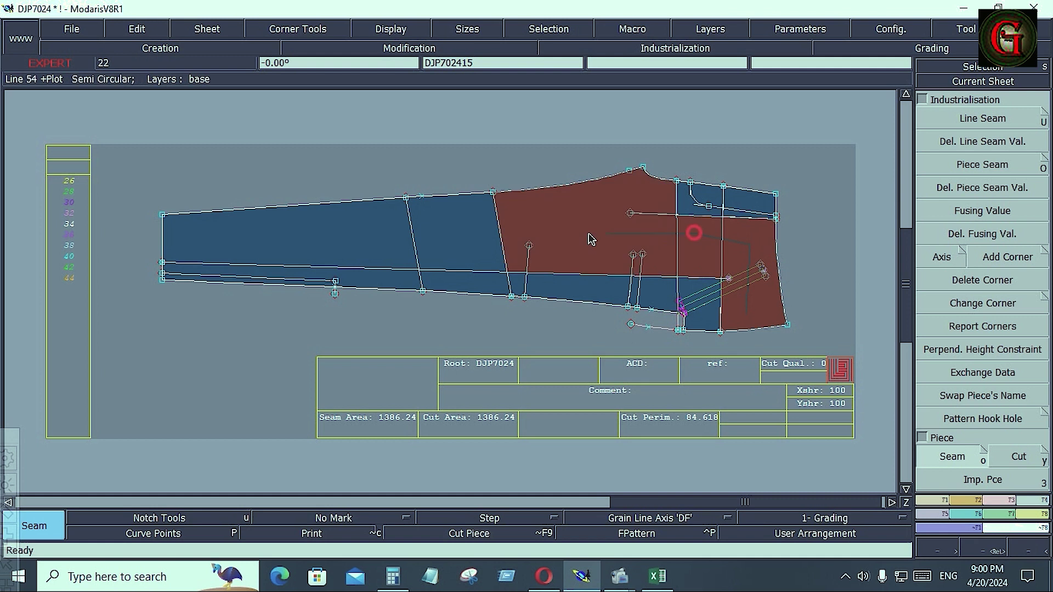
pyautogui.click(724, 286)
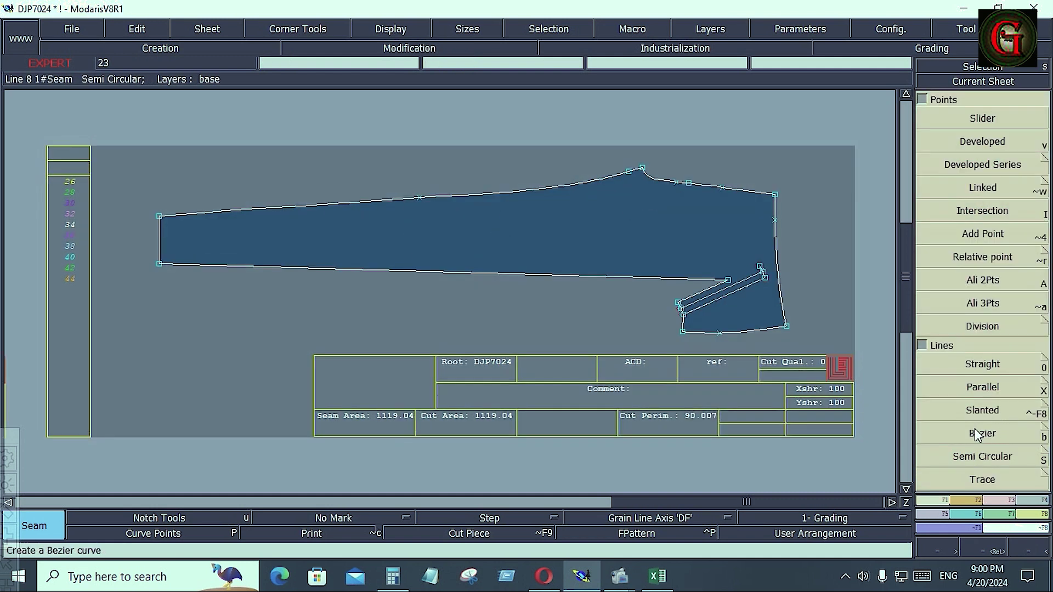
# Step: Draw a Bezier line joining the upper end of the slanted pocket line to the panel's inner corner point
pyautogui.click(982, 433)
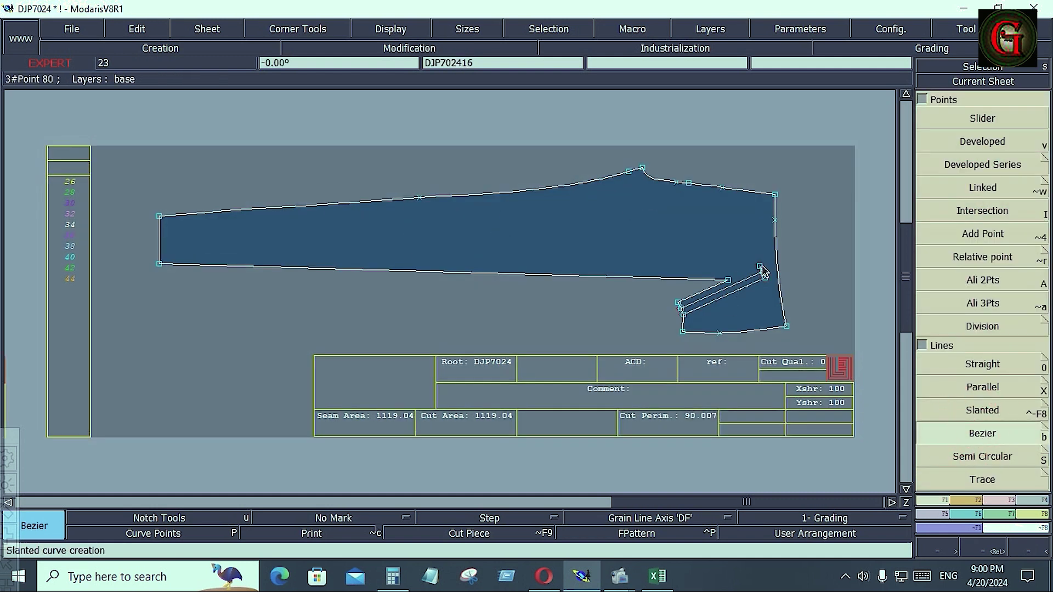
pyautogui.click(760, 268)
pyautogui.click(727, 279)
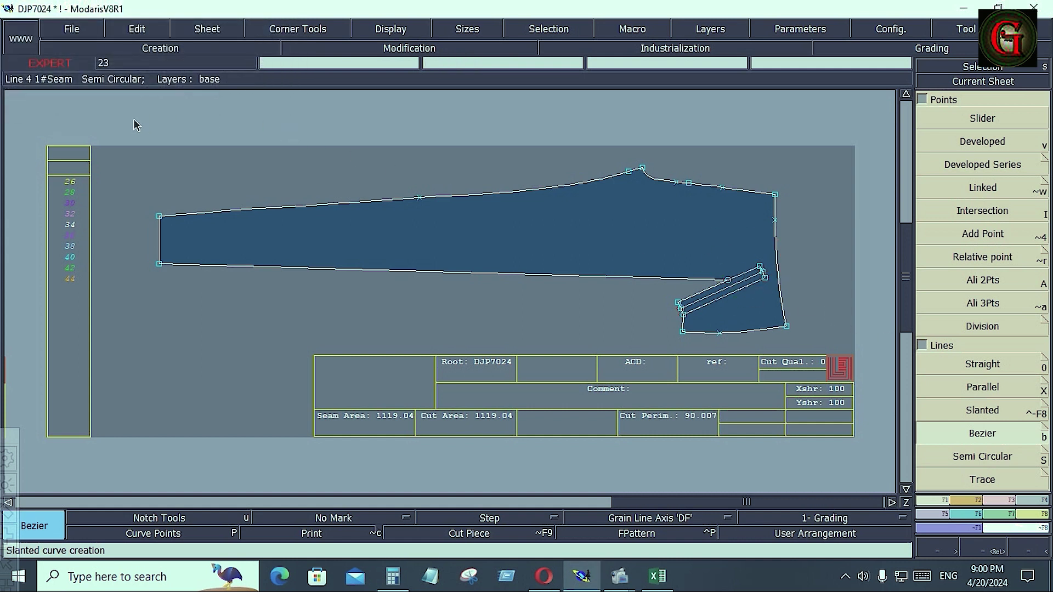
# Step: Apply a 0.4 inch line seam allowance, at both beginning and end, to all edges of the DJP702416 front panel
pyautogui.moveTo(134, 119); pyautogui.dragTo(801, 354)
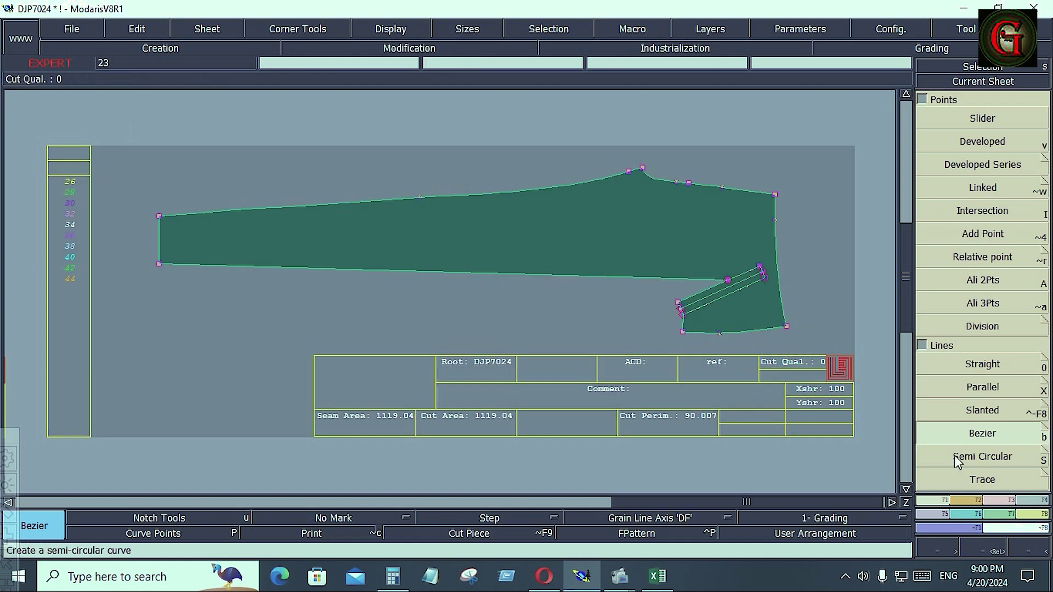
pyautogui.click(674, 47)
pyautogui.click(983, 118)
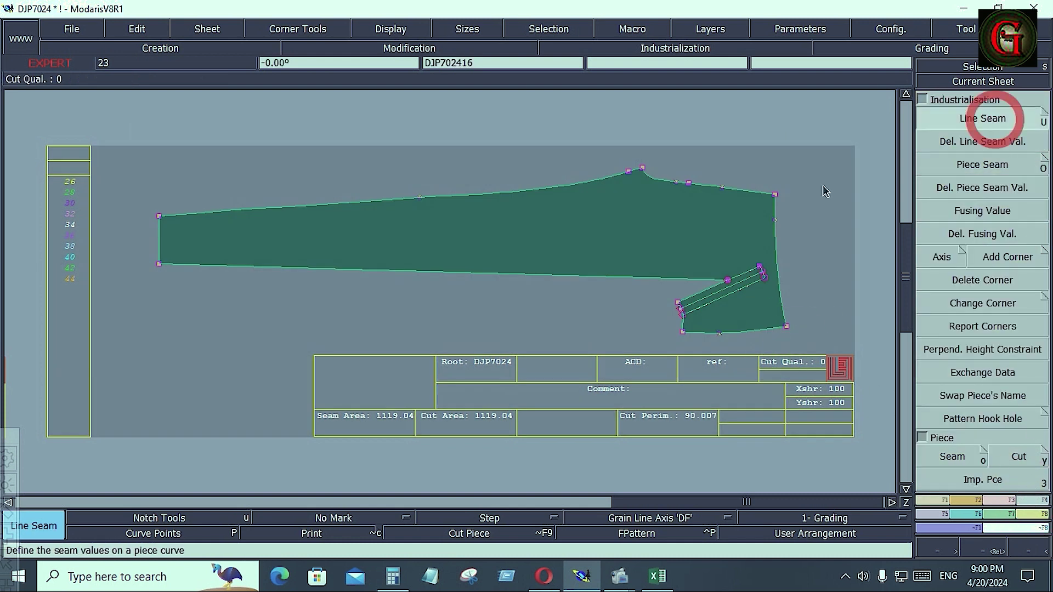
pyautogui.click(707, 181)
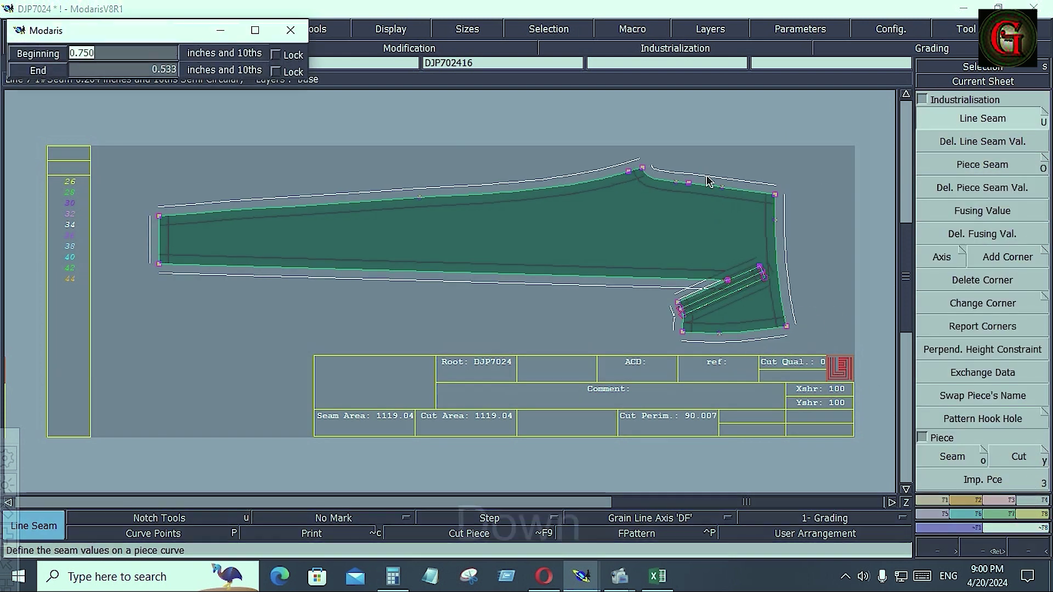
pyautogui.press('Down')
pyautogui.write('.4')
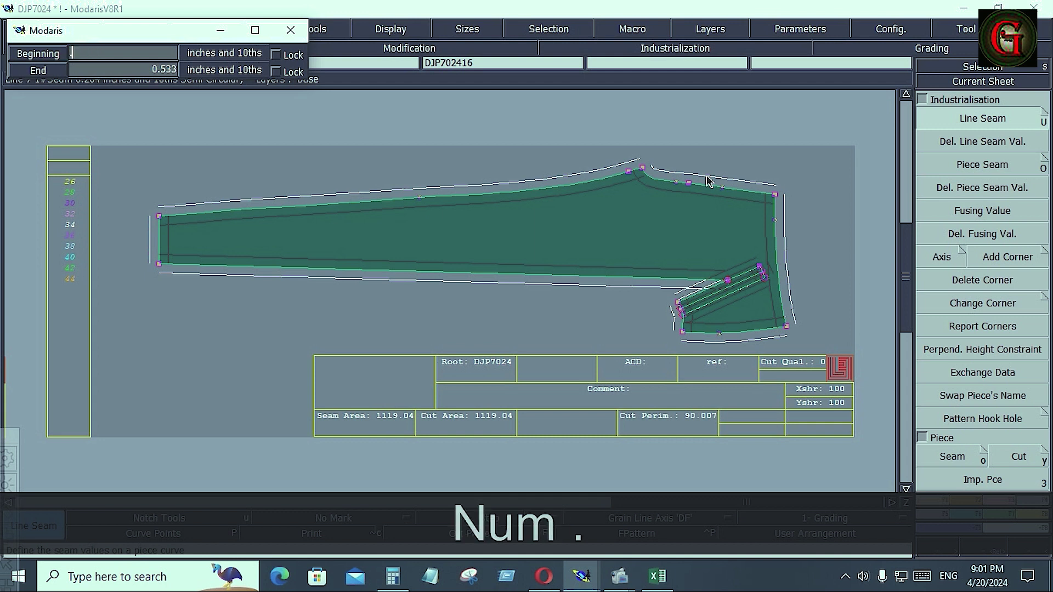
pyautogui.press('Down')
pyautogui.write('.4')
pyautogui.press('Down')
# Step: Add a horizontal 'DF' grain line axis in the middle of the DJP702416 front panel
pyautogui.click(649, 518)
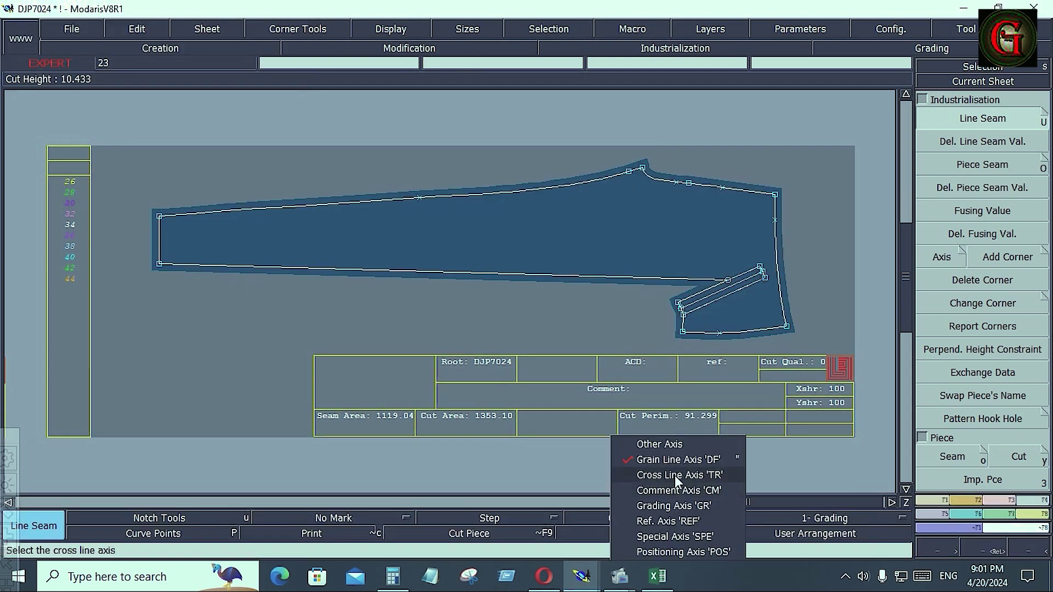
pyautogui.click(680, 455)
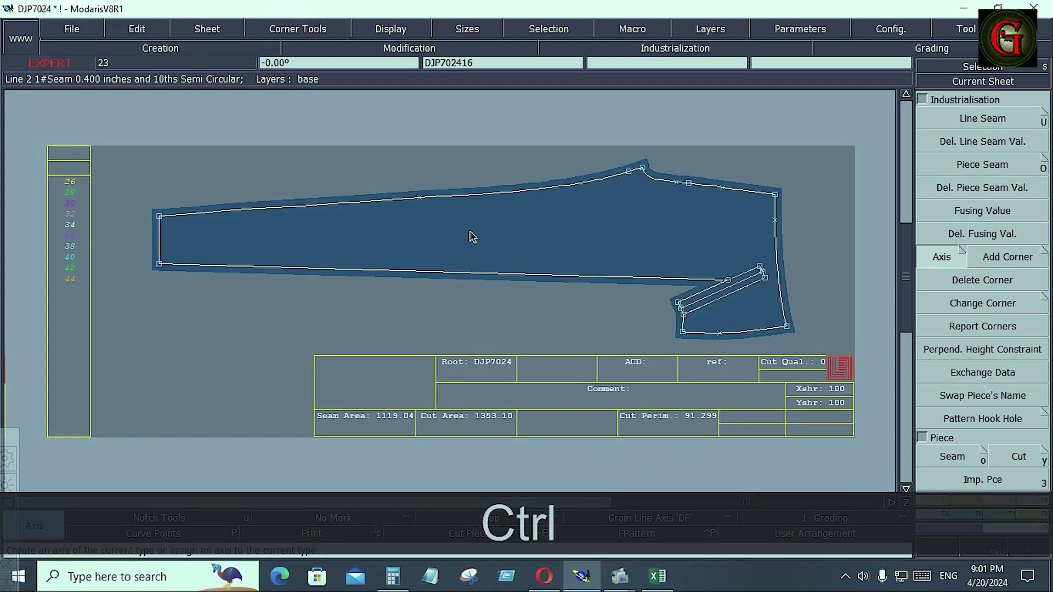
pyautogui.click(470, 231)
pyautogui.keyDown('ctrl'); pyautogui.click(595, 231); pyautogui.keyUp('ctrl')
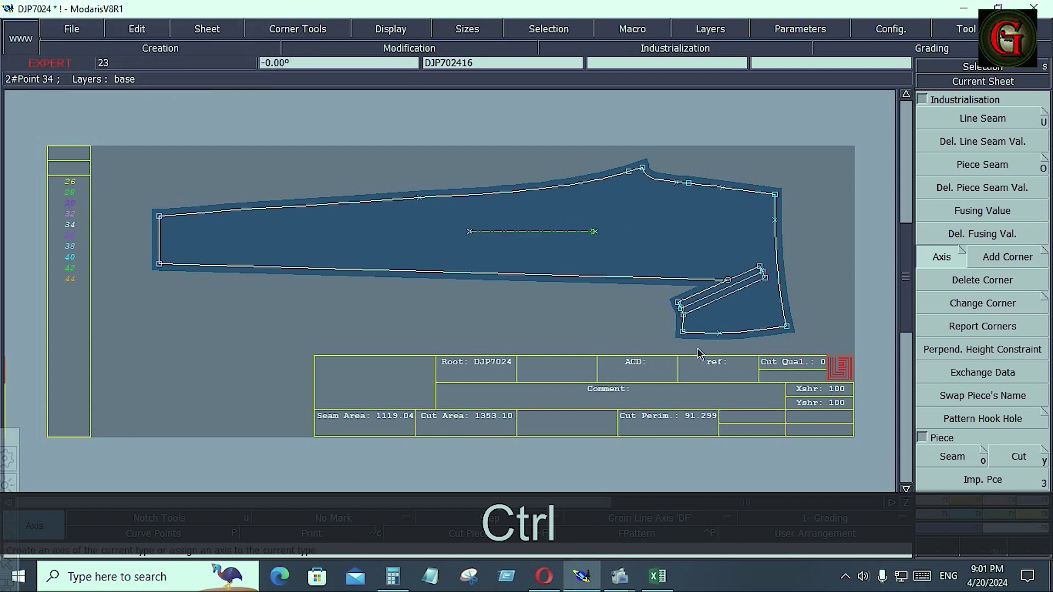
# Step: Add a horizontal grain line axis about 5.4 inches long inside the DJP702414 side strip
pyautogui.scroll(-2, 495, 260)
pyautogui.click(483, 239)
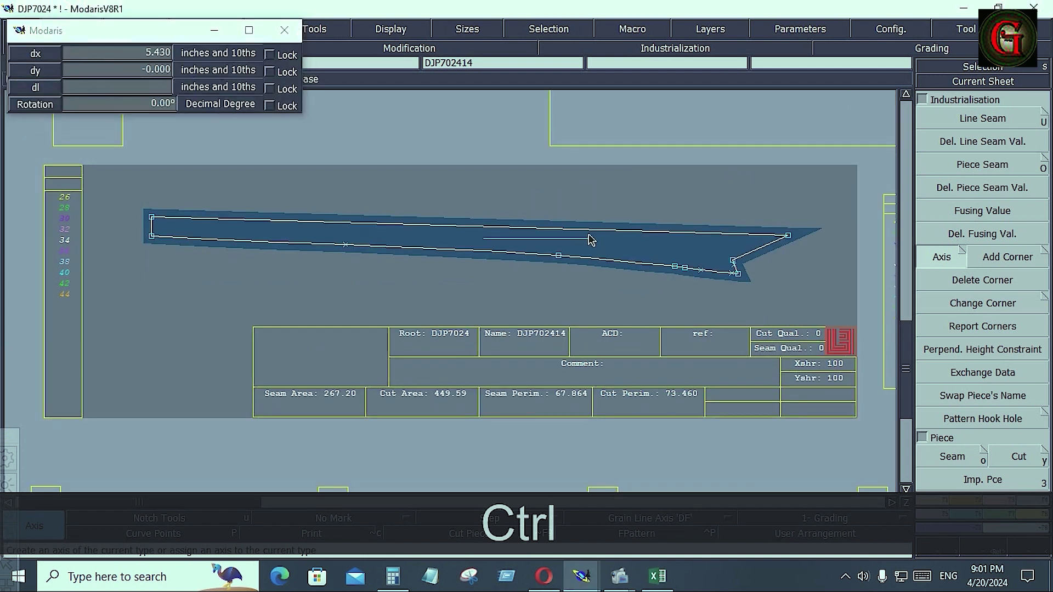
pyautogui.keyDown('ctrl'); pyautogui.click(588, 238); pyautogui.keyUp('ctrl')
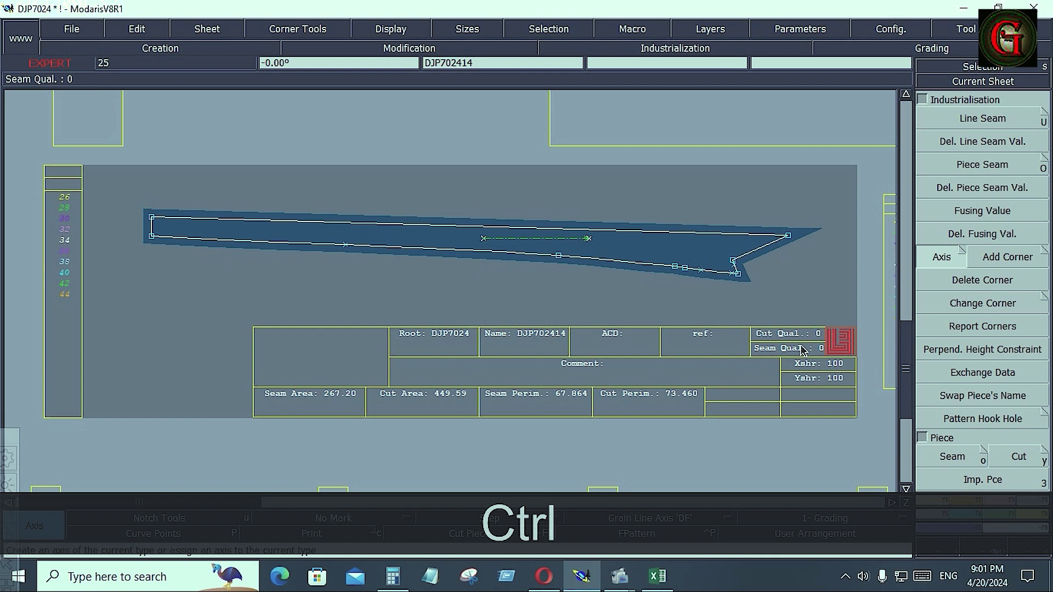
# Step: Place notches on the two closely spaced points along the lower edge of the DJP702414 strip, near its pocket end
pyautogui.click(984, 118)
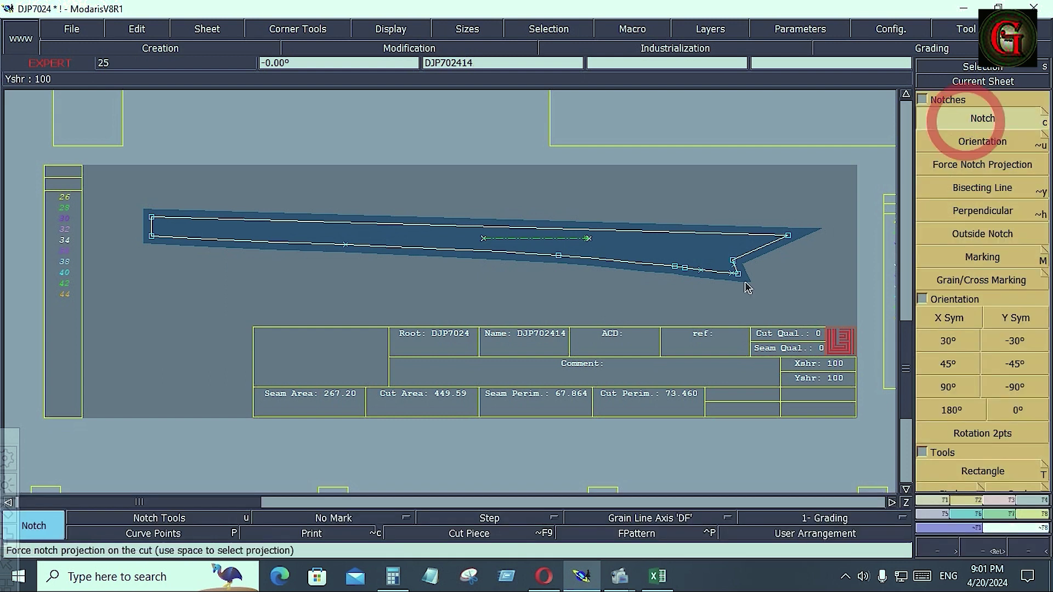
pyautogui.click(685, 267)
pyautogui.click(675, 266)
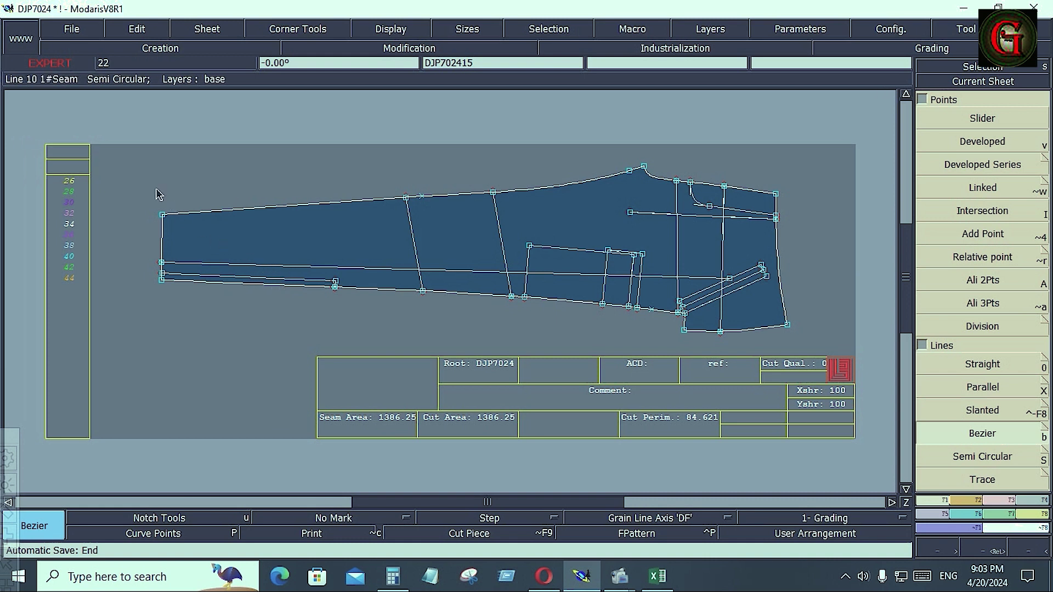
# Step: Extract the DJP702415 trouser body with its internal lines, leaving out the thin lower leg strip, and delete the straight line beside the fly curve
pyautogui.click(853, 347)
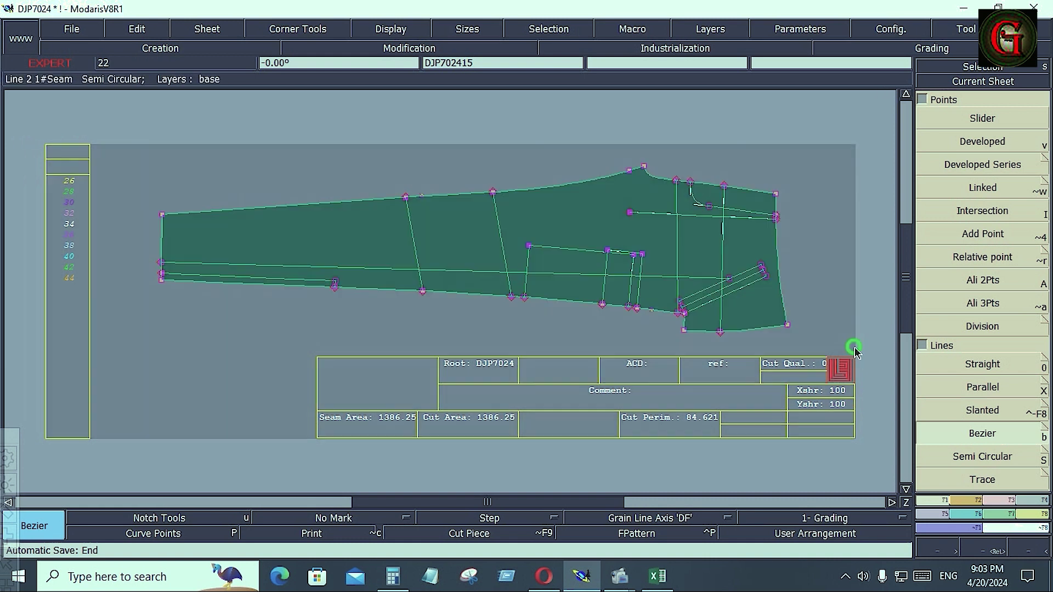
pyautogui.click(1026, 500)
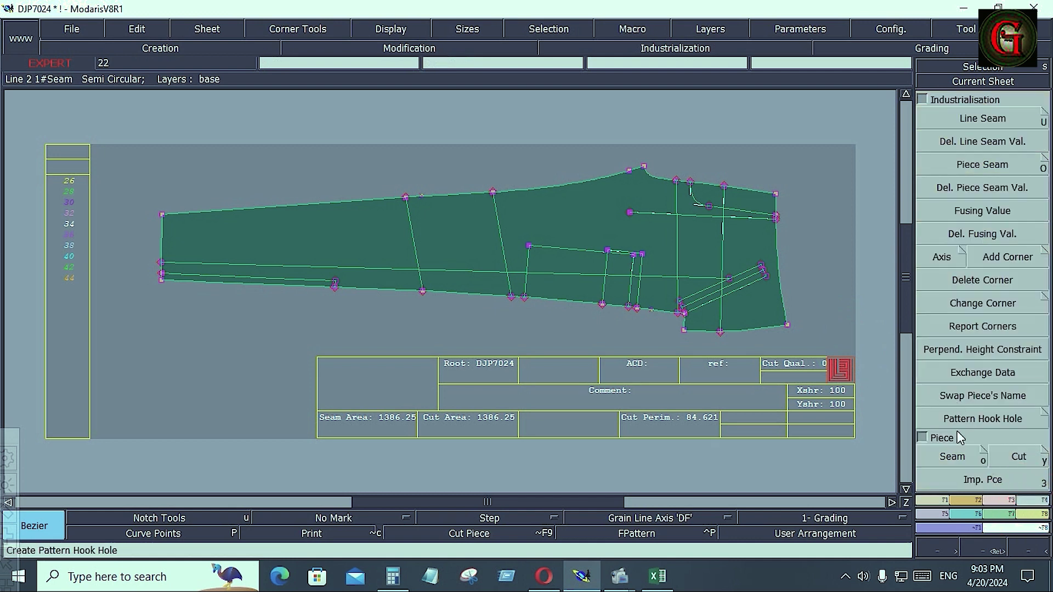
pyautogui.click(950, 449)
pyautogui.click(268, 225)
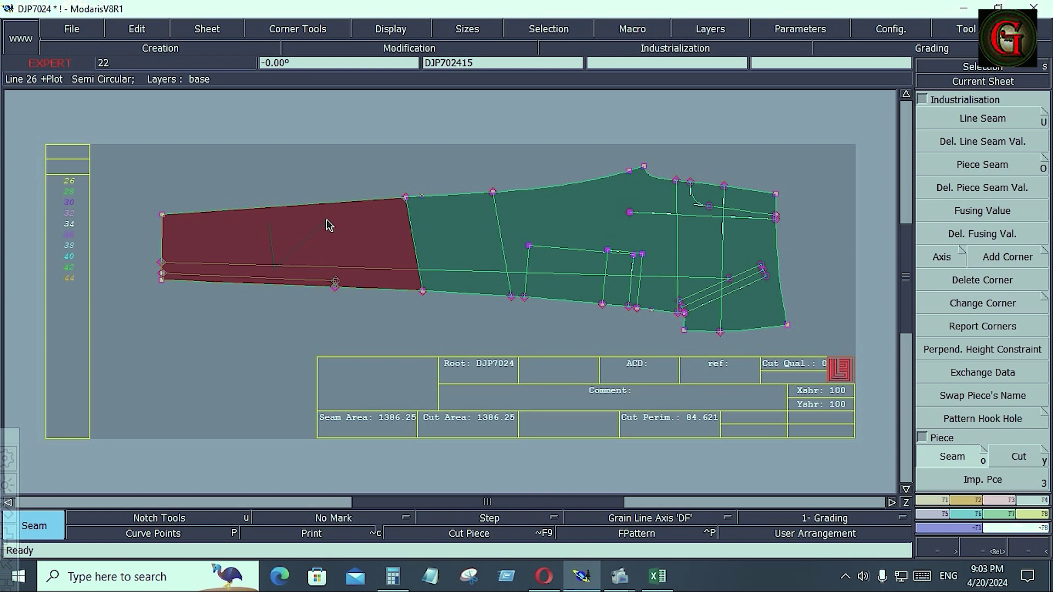
pyautogui.press('Delete')
pyautogui.click(686, 216)
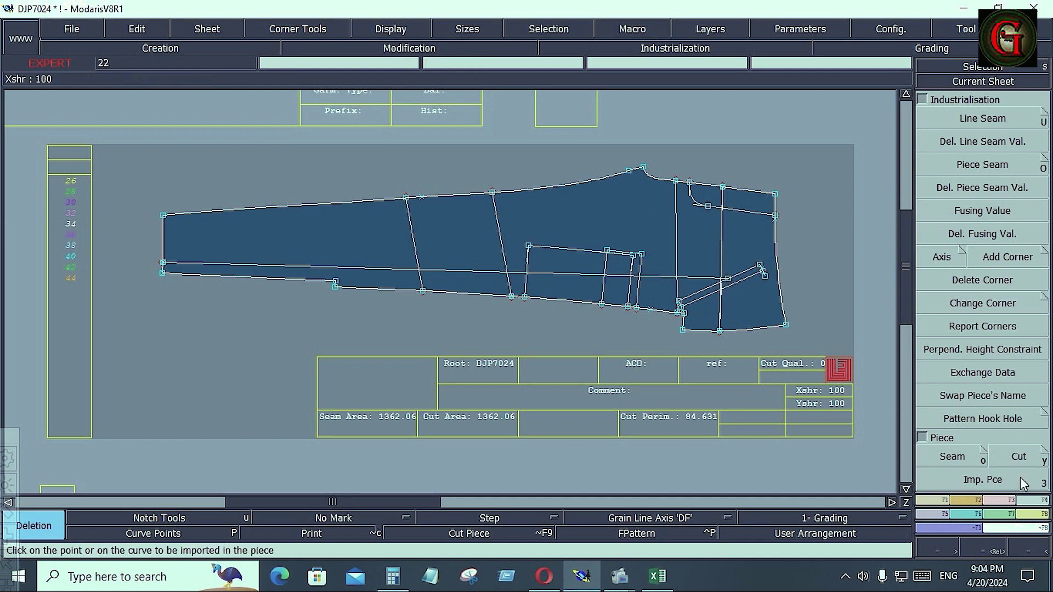
# Step: Apply a 0.4 inch line seam allowance, at both beginning and end, to all outer edges of the DJP702418 trouser body
pyautogui.click(989, 120)
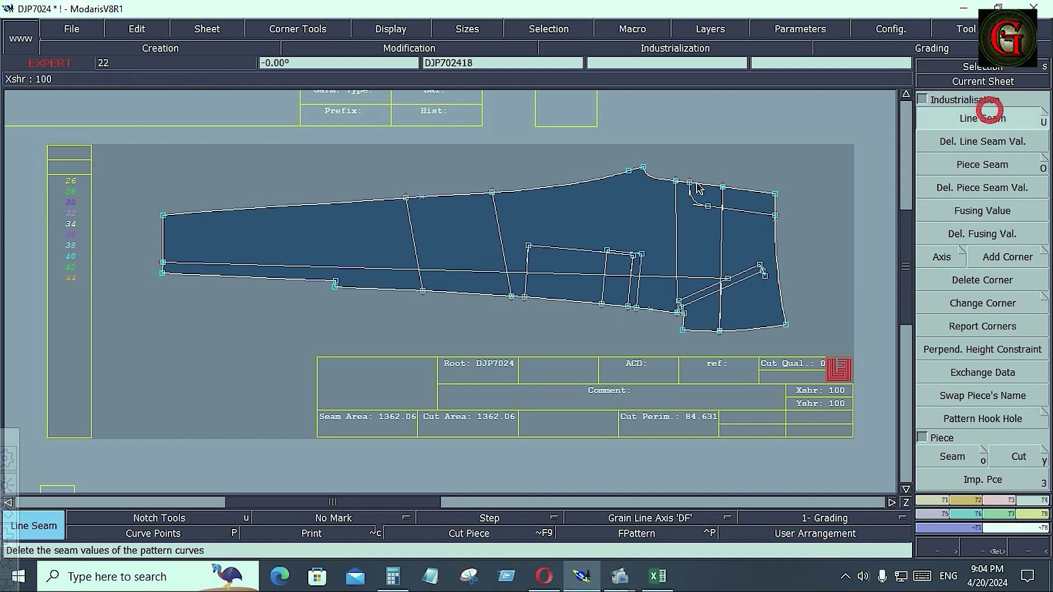
pyautogui.moveTo(147, 144); pyautogui.dragTo(825, 361)
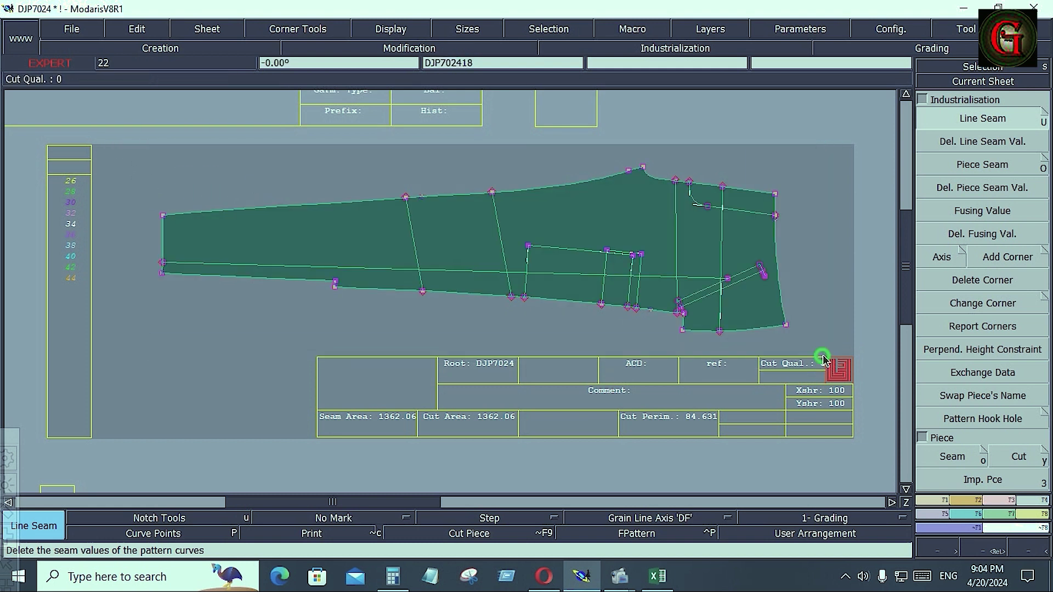
pyautogui.click(669, 162)
pyautogui.press('Down')
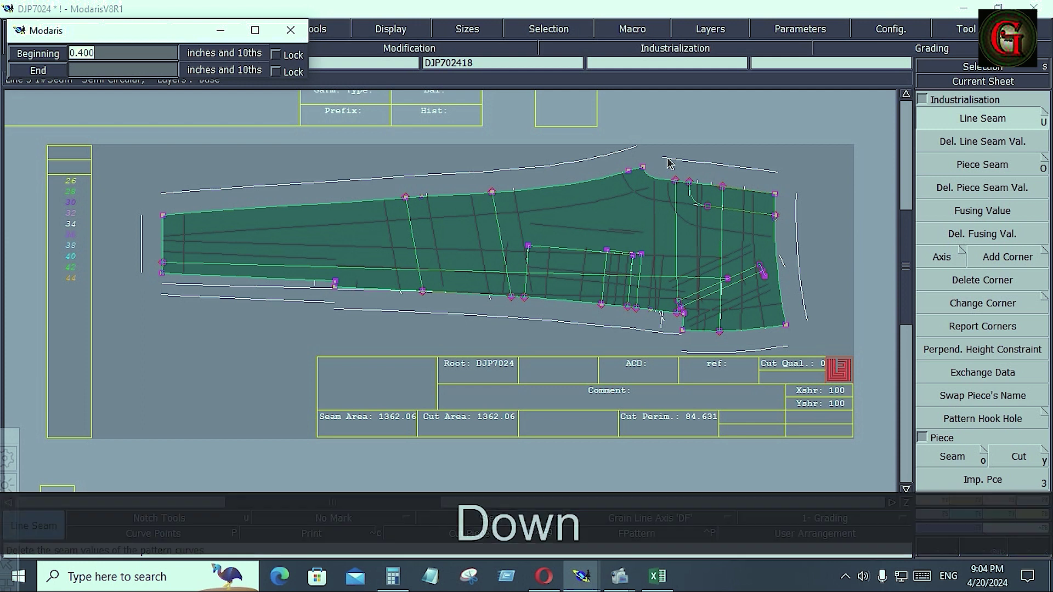
pyautogui.write('.4')
pyautogui.press('Down')
pyautogui.write('.4')
pyautogui.press('Down')
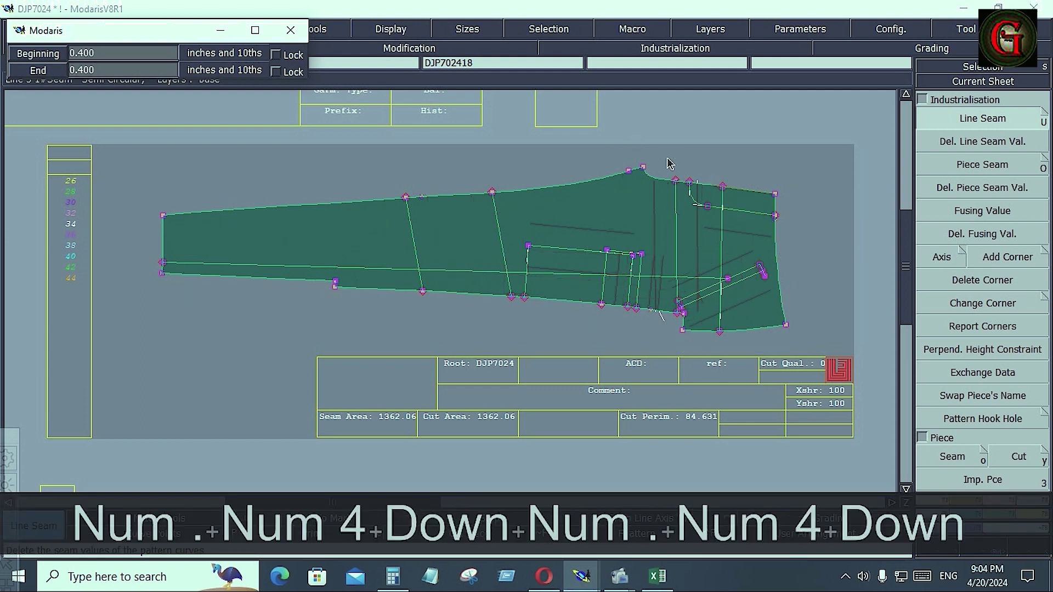
pyautogui.click(369, 329)
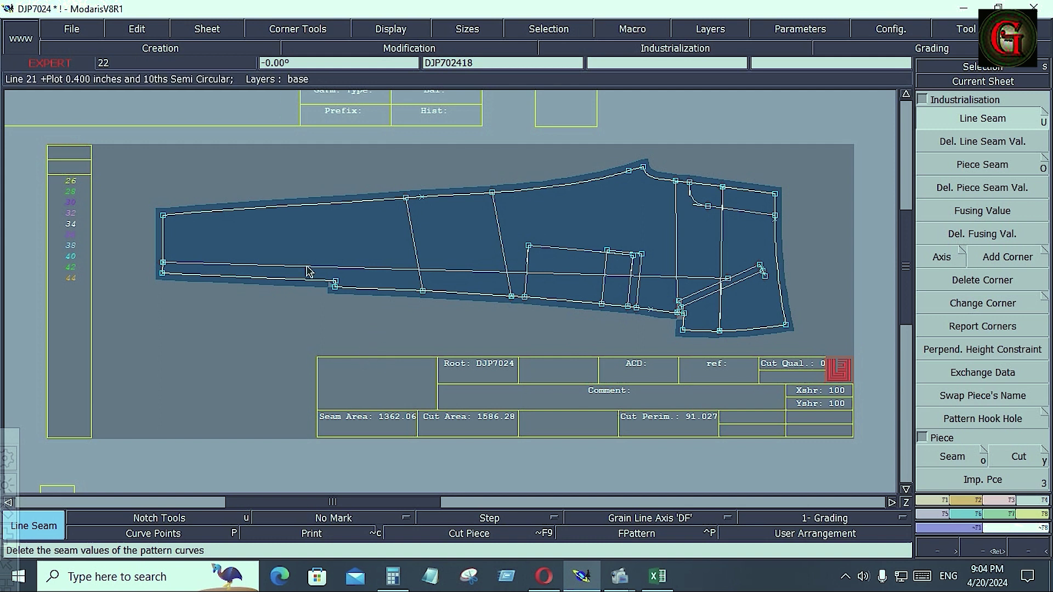
# Step: Change the upper corner of the small jog on the DJP702418 body's lower edge to the Step corner type
pyautogui.press('Return')
pyautogui.moveTo(299, 253); pyautogui.dragTo(378, 315)
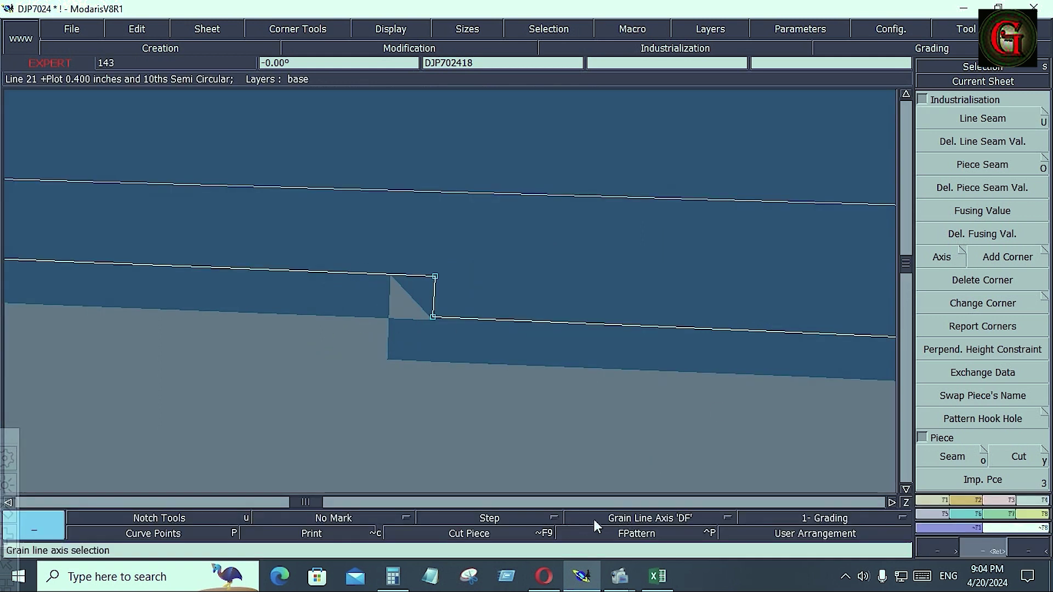
pyautogui.click(501, 515)
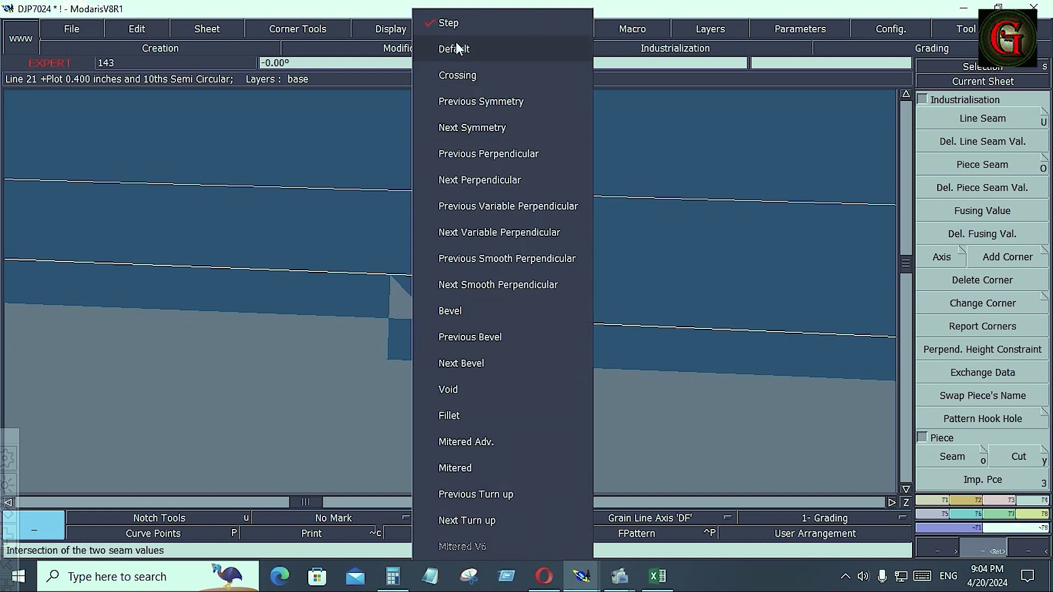
pyautogui.click(453, 24)
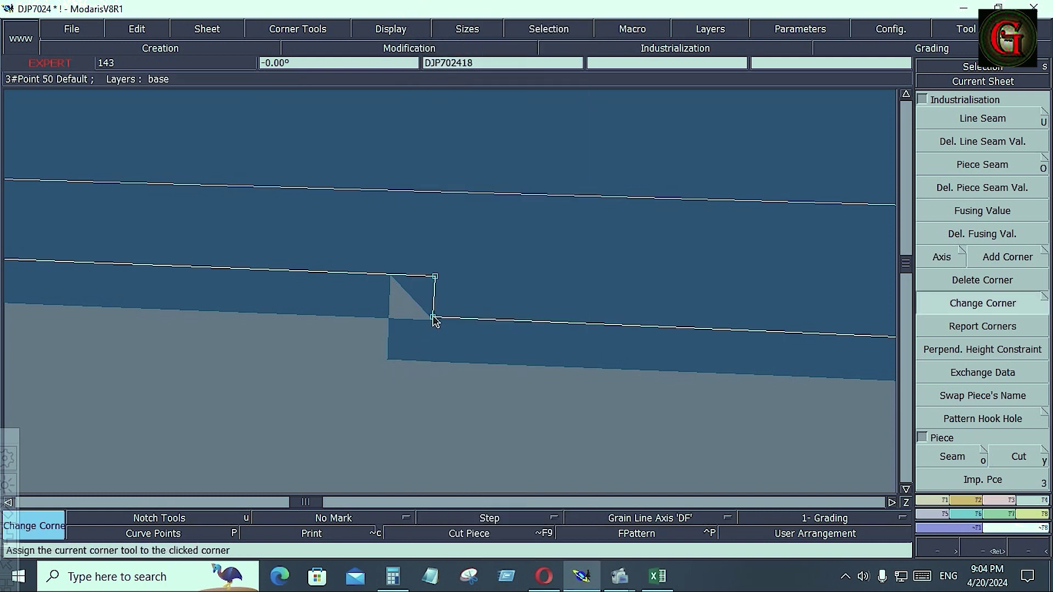
pyautogui.click(435, 279)
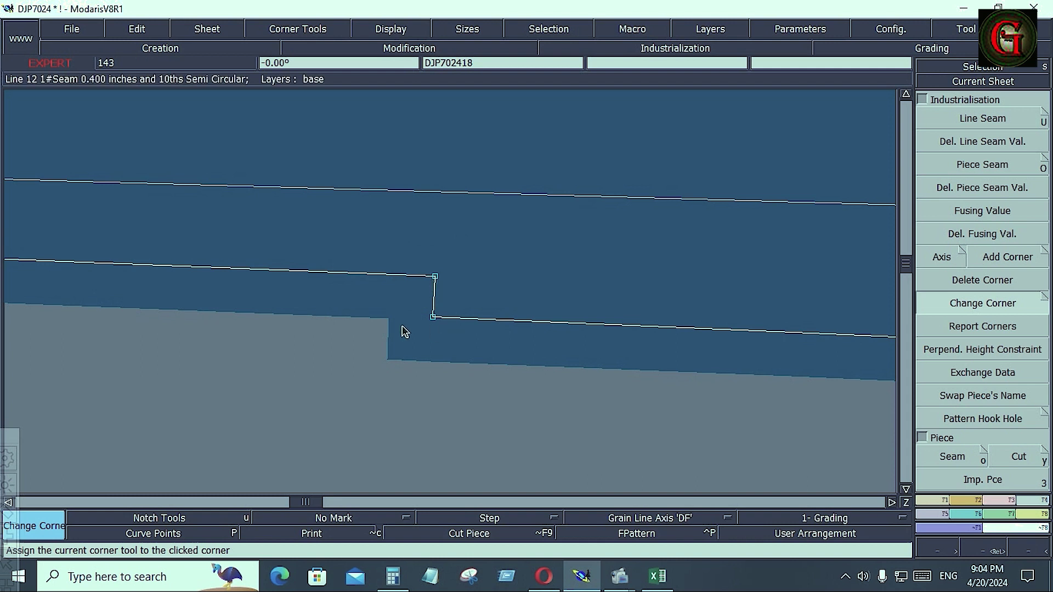
# Step: Save the DJP7024 model in the save directory, continuing past the detected anomalies, and automatically arrange all sheets on the desk
pyautogui.press('Home')
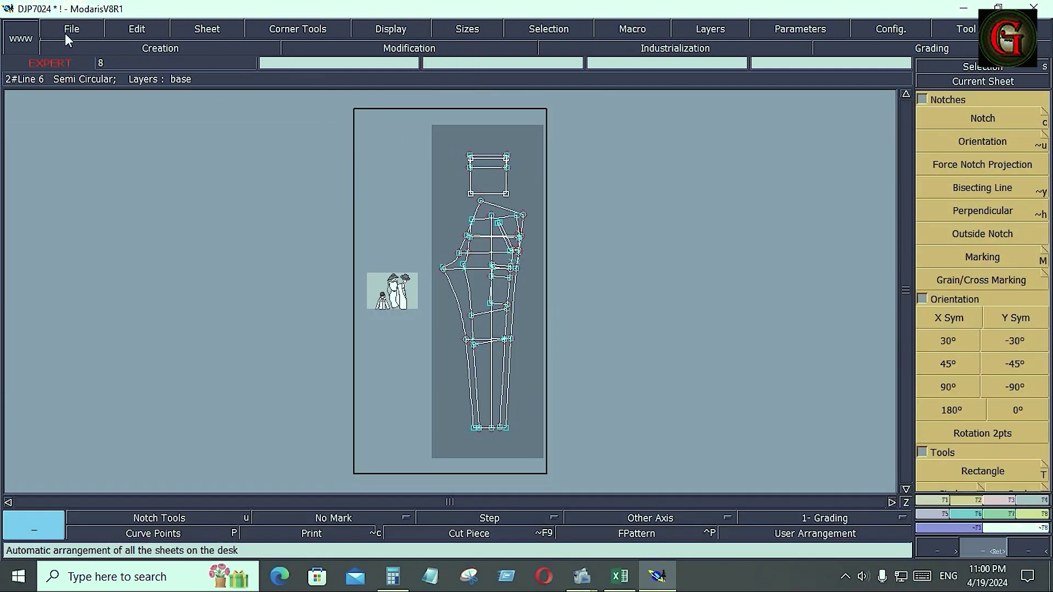
pyautogui.click(70, 28)
pyautogui.click(78, 93)
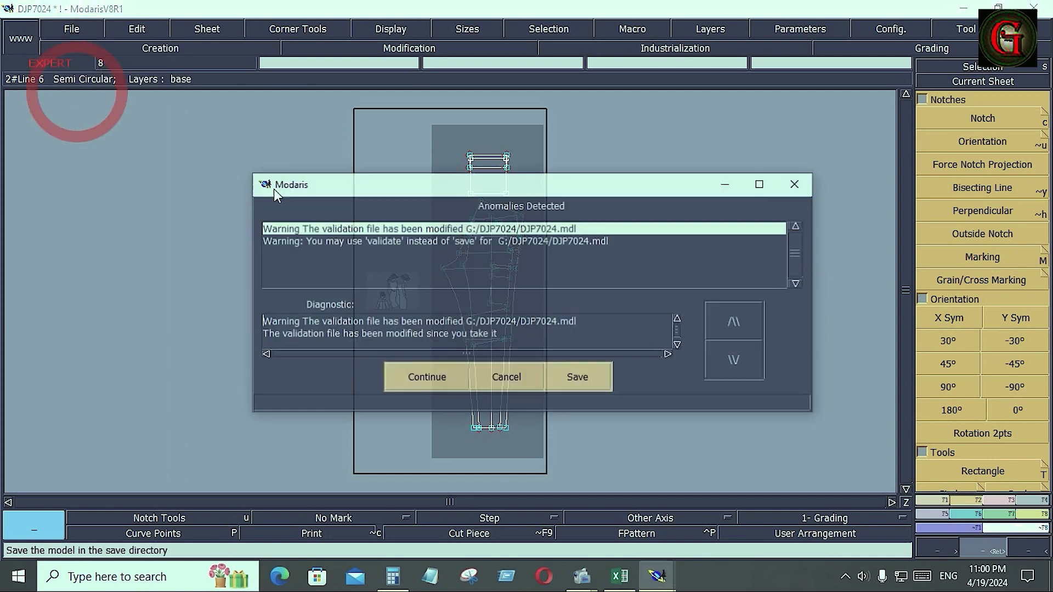
pyautogui.click(427, 378)
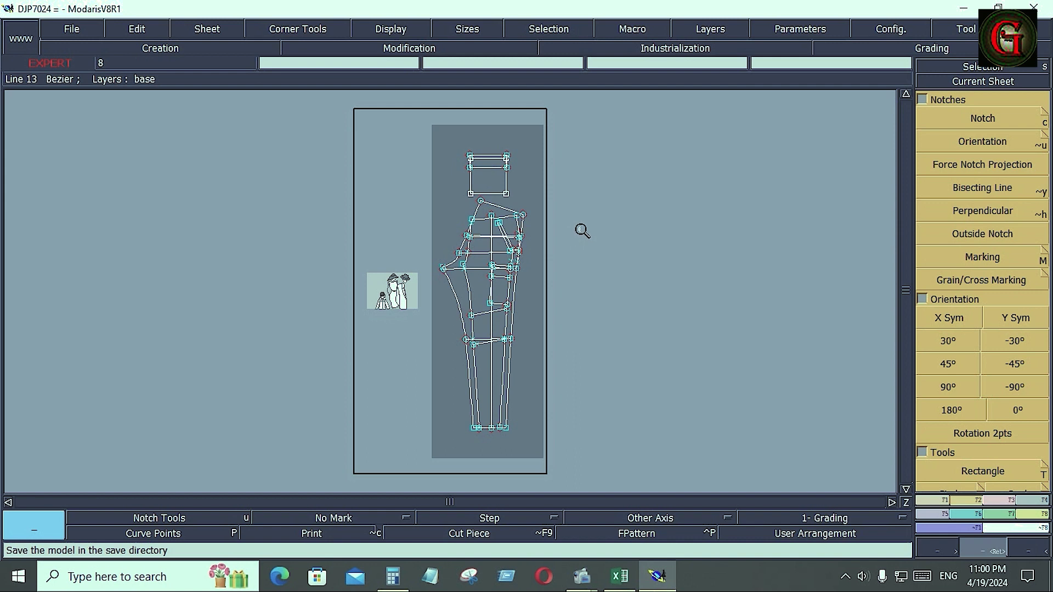
pyautogui.press('j')
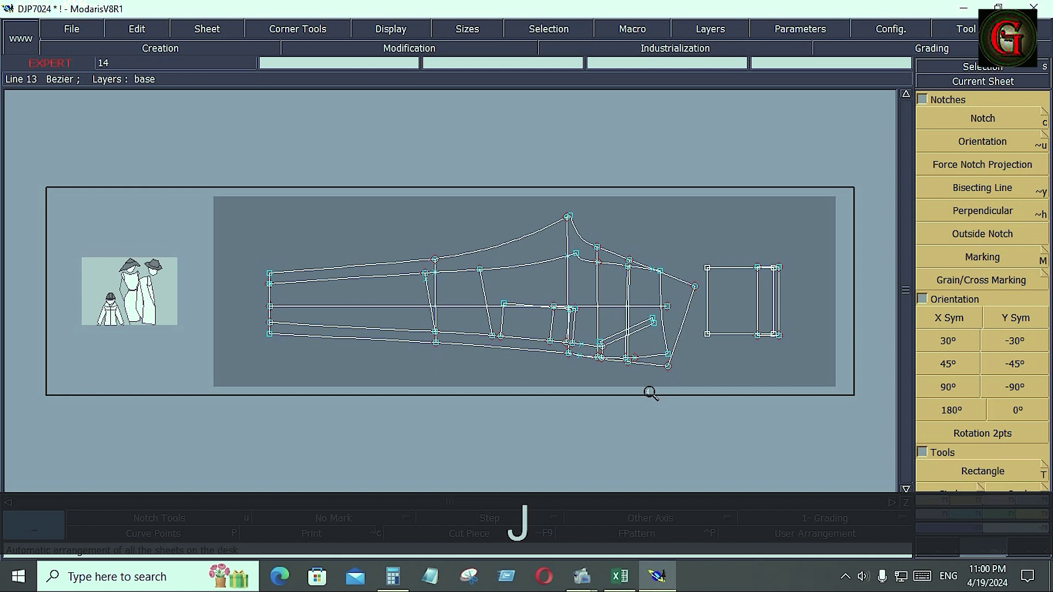